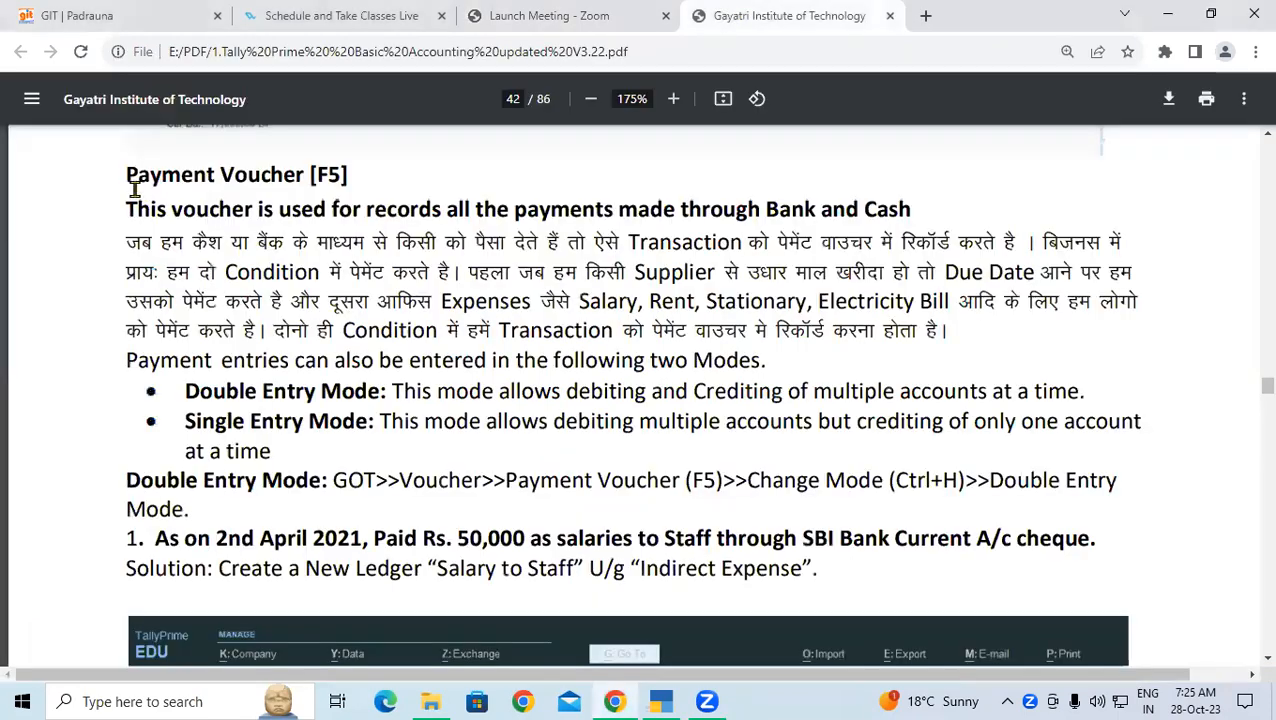
Highlight the Payment Voucher [F5] heading and the lines on supplier credit purchases, office expenses and recording both conditions in the payment voucher
{"action": "left_click_drag", "start_coordinate": [127, 172], "coordinate": [362, 183]}
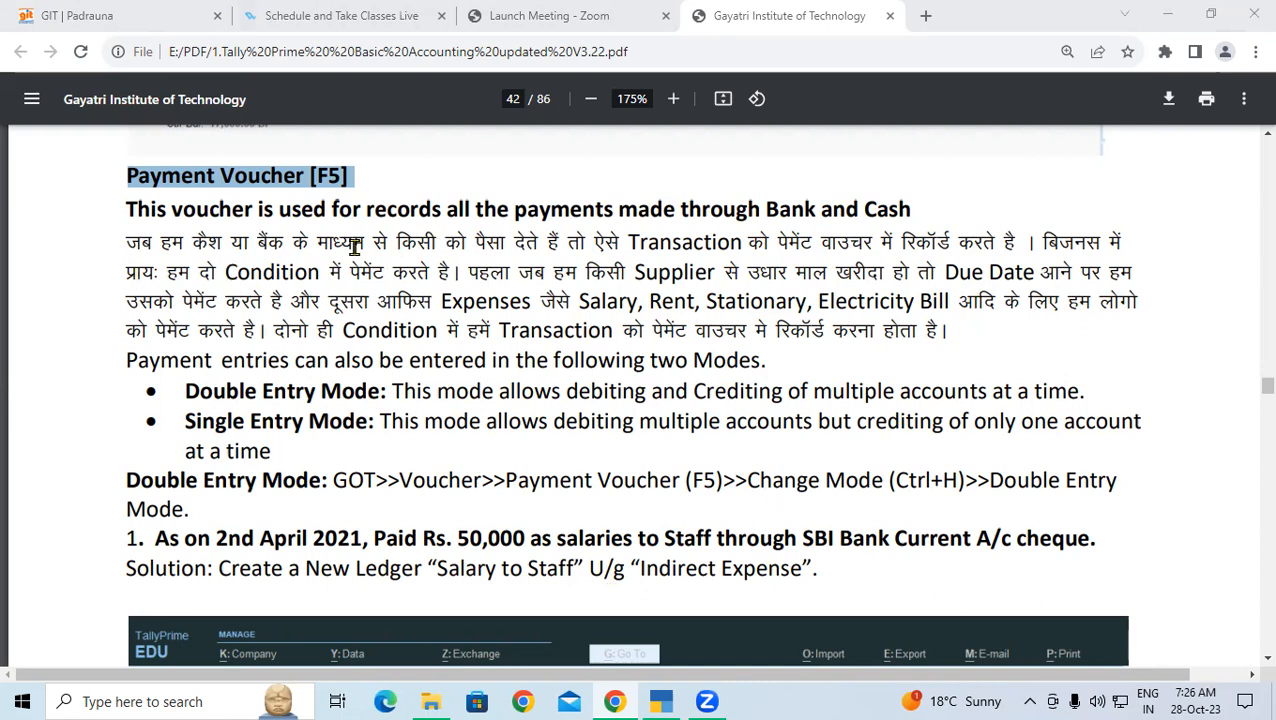
{"action": "left_click_drag", "start_coordinate": [470, 273], "coordinate": [937, 270]}
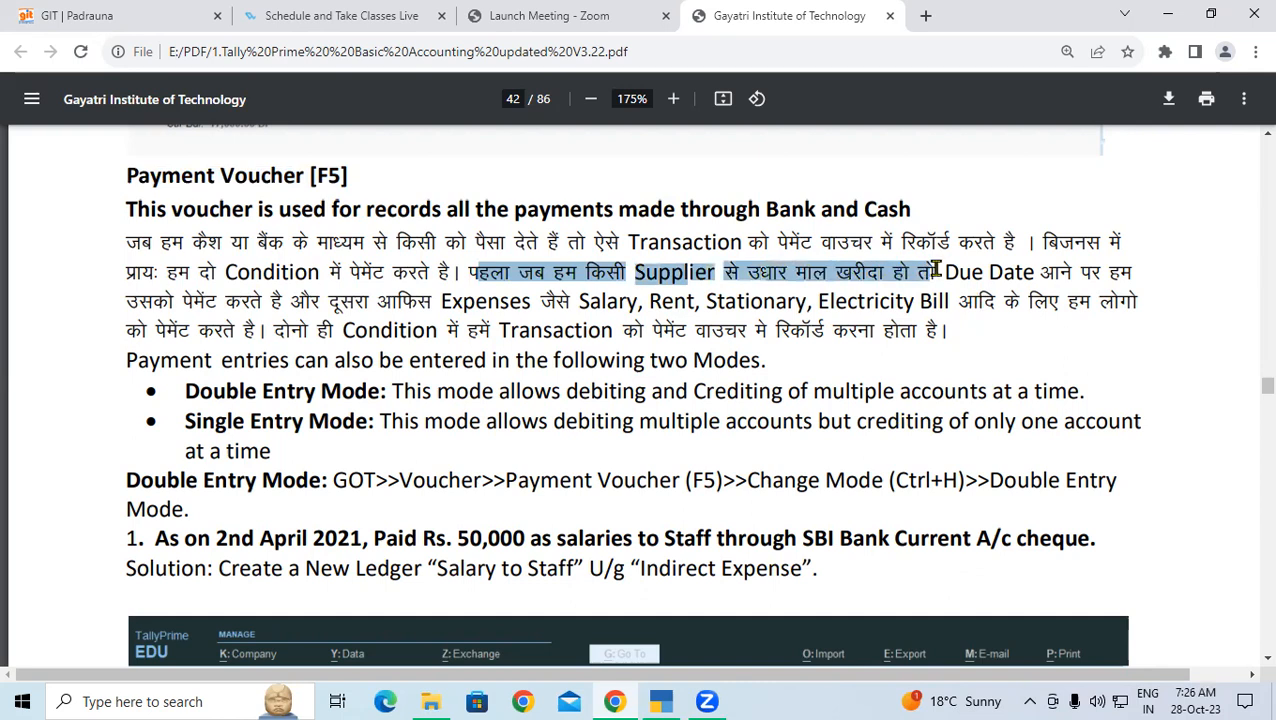
{"action": "left_click_drag", "start_coordinate": [142, 305], "coordinate": [1120, 300]}
{"action": "left_click", "coordinate": [323, 300]}
{"action": "left_click_drag", "start_coordinate": [130, 331], "coordinate": [968, 336]}
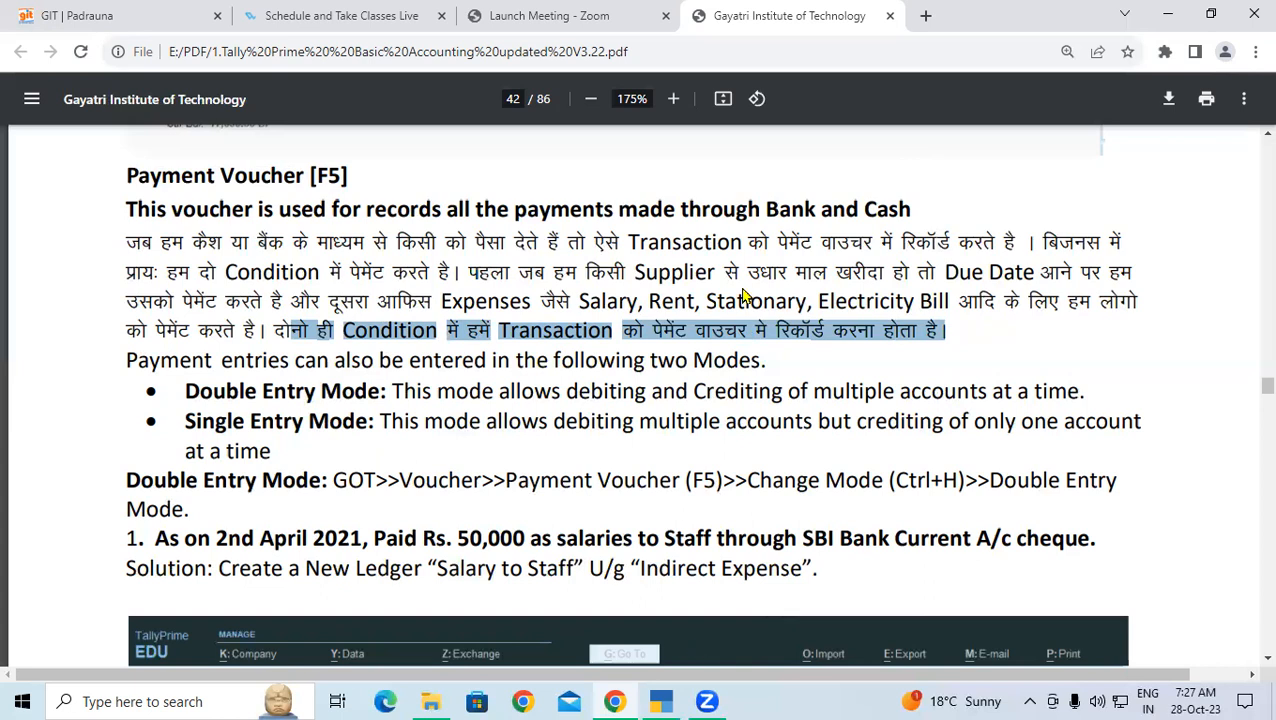
Draw circled parties A and B over the notes with red arrows running both ways between them, and clear the drawing
{"action": "left_click", "coordinate": [688, 700]}
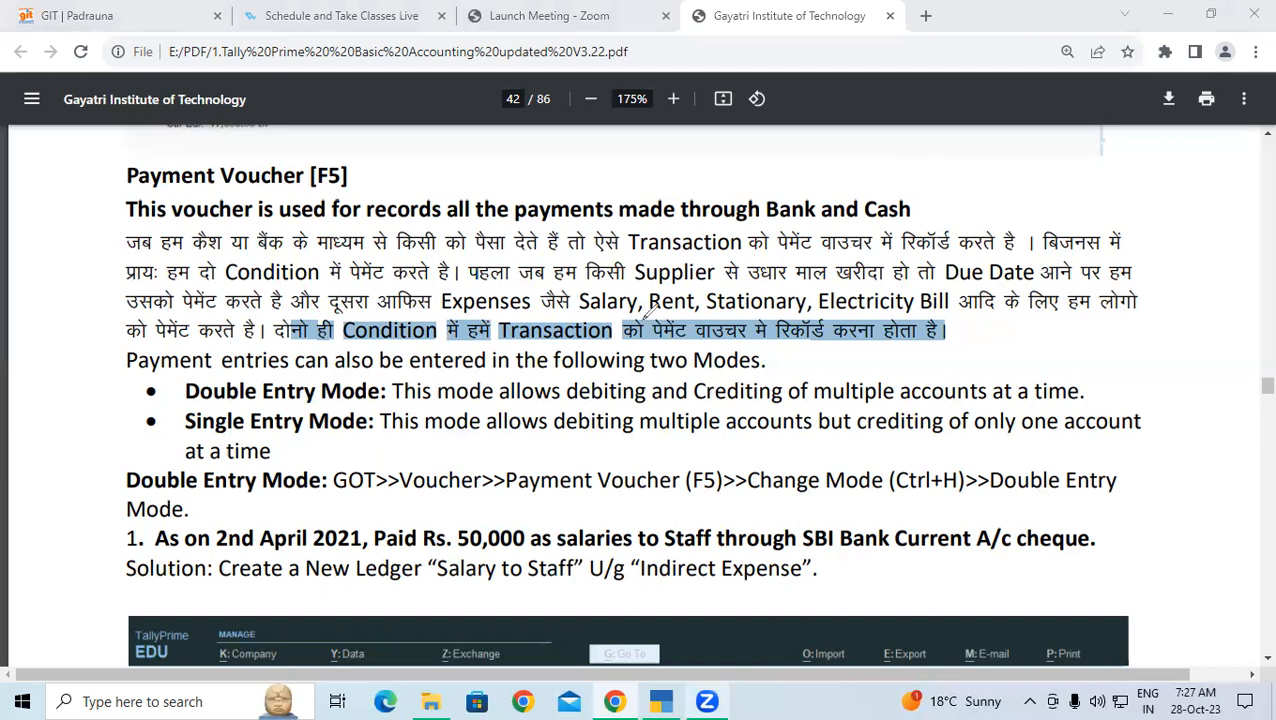
{"action": "left_click_drag", "start_coordinate": [638, 300], "coordinate": [657, 385]}
{"action": "left_click_drag", "start_coordinate": [640, 303], "coordinate": [649, 369]}
{"action": "mouse_move", "coordinate": [642, 269]}
{"action": "left_mouse_down"}
{"action": "mouse_move", "coordinate": [617, 365]}
{"action": "mouse_move", "coordinate": [624, 260]}
{"action": "left_mouse_up"}
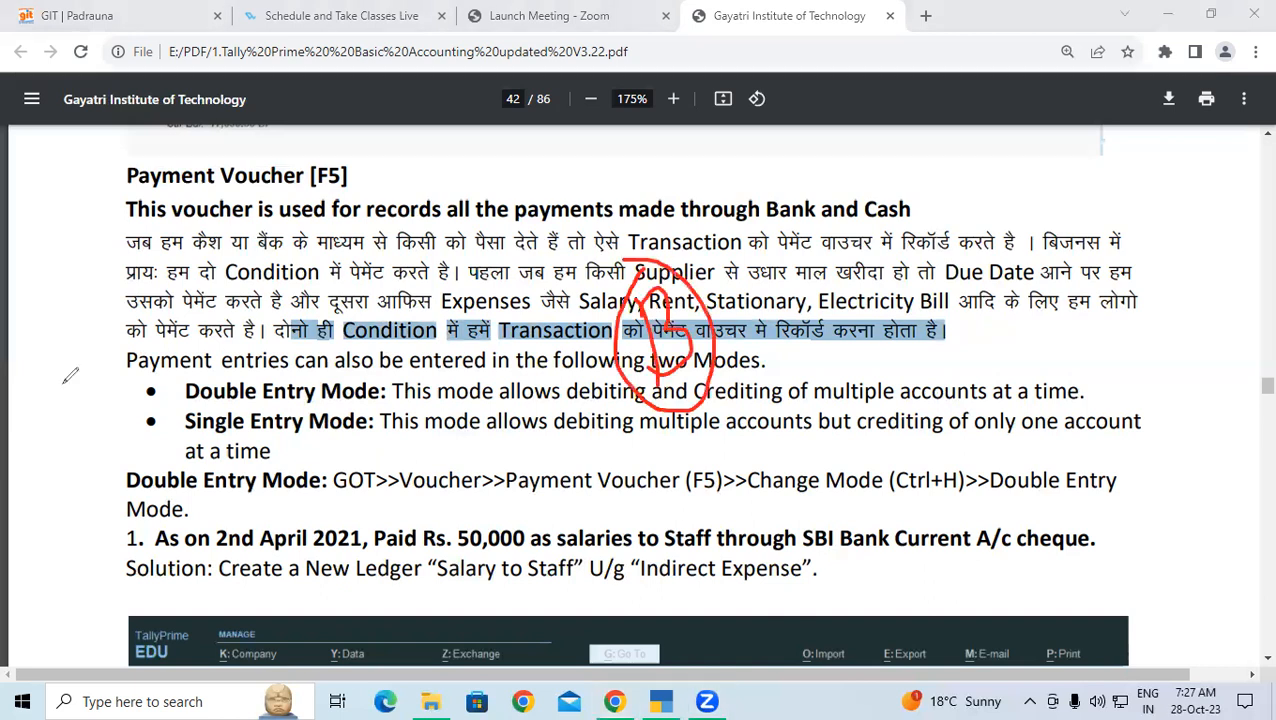
{"action": "mouse_move", "coordinate": [166, 424]}
{"action": "left_mouse_down"}
{"action": "mouse_move", "coordinate": [150, 345]}
{"action": "mouse_move", "coordinate": [188, 386]}
{"action": "left_mouse_up"}
{"action": "left_click_drag", "start_coordinate": [272, 346], "coordinate": [228, 440]}
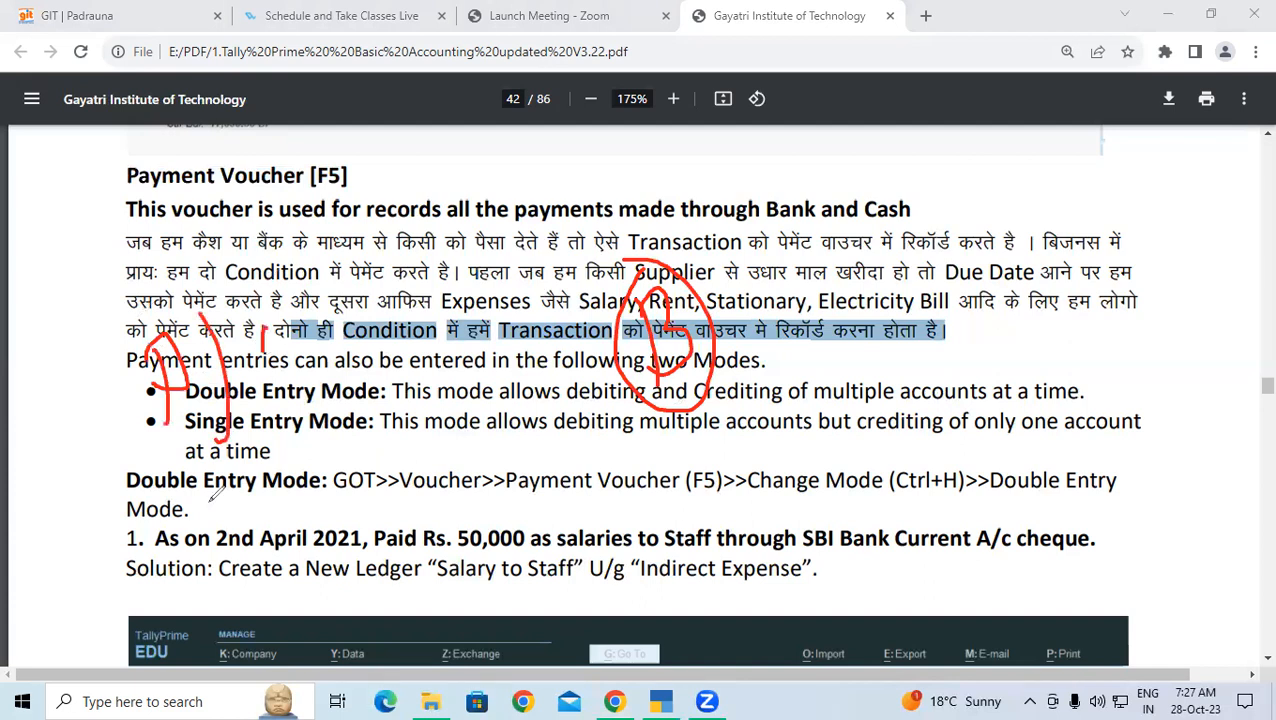
{"action": "left_click_drag", "start_coordinate": [236, 270], "coordinate": [195, 490]}
{"action": "mouse_move", "coordinate": [206, 288]}
{"action": "left_mouse_down"}
{"action": "mouse_move", "coordinate": [244, 248]}
{"action": "mouse_move", "coordinate": [424, 178]}
{"action": "mouse_move", "coordinate": [688, 251]}
{"action": "mouse_move", "coordinate": [692, 218]}
{"action": "left_mouse_up"}
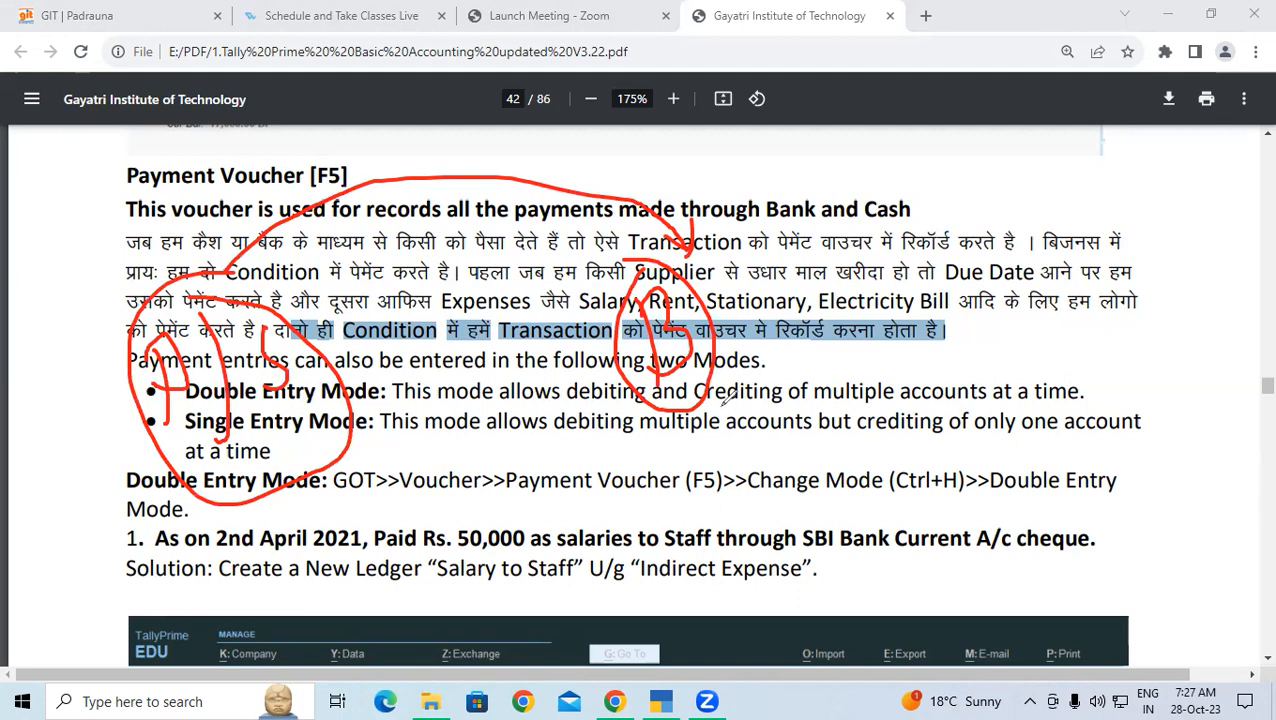
{"action": "mouse_move", "coordinate": [694, 411]}
{"action": "left_mouse_down"}
{"action": "mouse_move", "coordinate": [292, 465]}
{"action": "mouse_move", "coordinate": [311, 476]}
{"action": "mouse_move", "coordinate": [306, 461]}
{"action": "mouse_move", "coordinate": [320, 455]}
{"action": "left_mouse_up"}
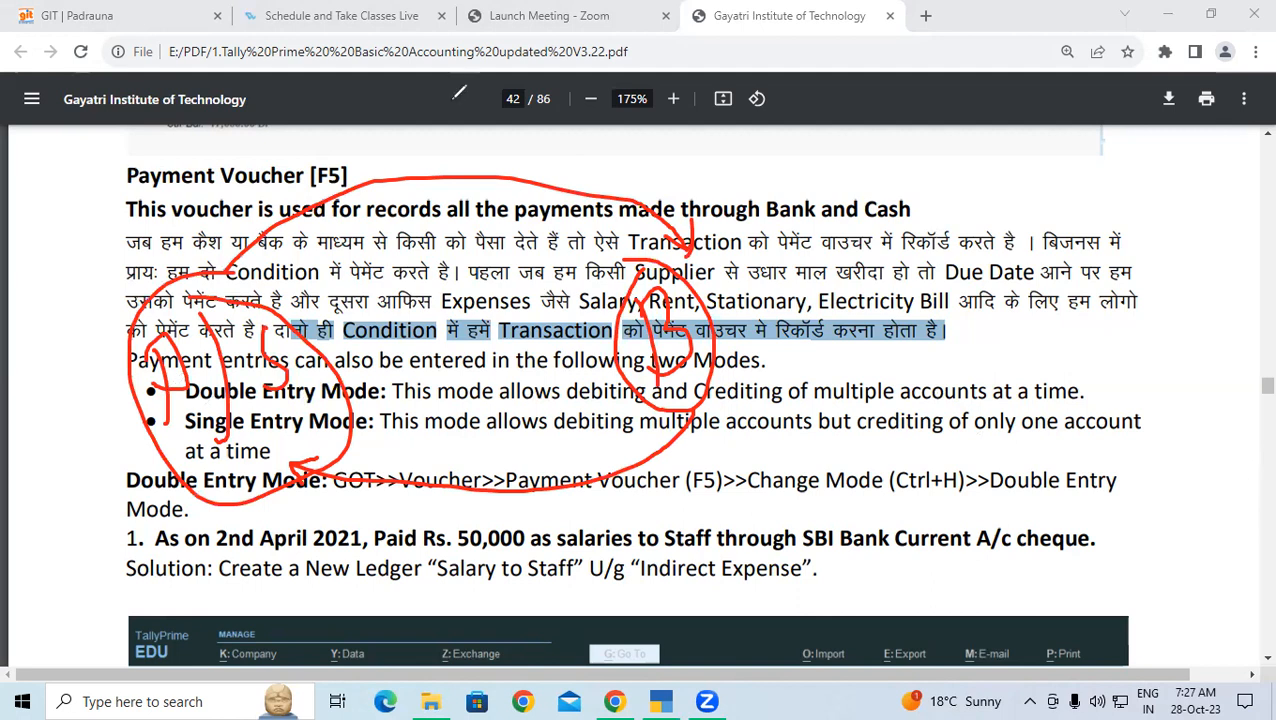
{"action": "left_click_drag", "start_coordinate": [580, 317], "coordinate": [621, 316]}
{"action": "key", "text": "e"}
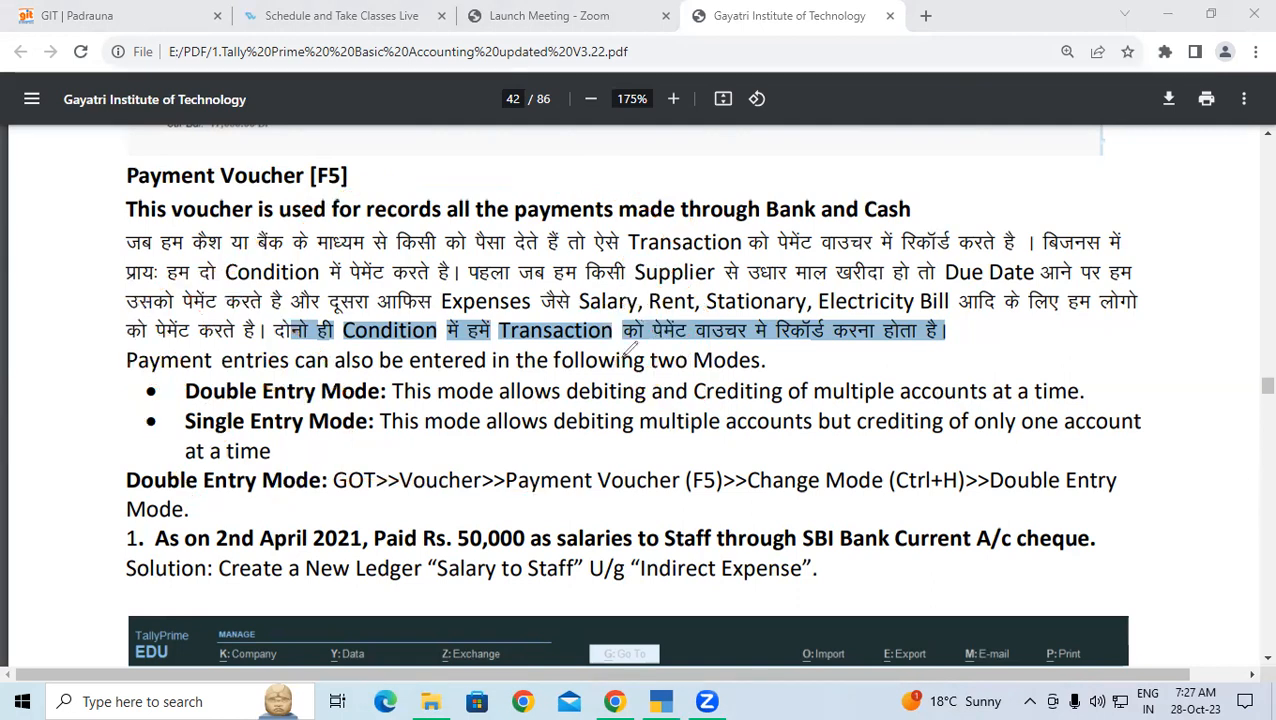
Underline Salary, Rent, Stationary and Electricity in red, and mark "at a time" in both entry mode descriptions
{"action": "left_click_drag", "start_coordinate": [586, 314], "coordinate": [790, 313]}
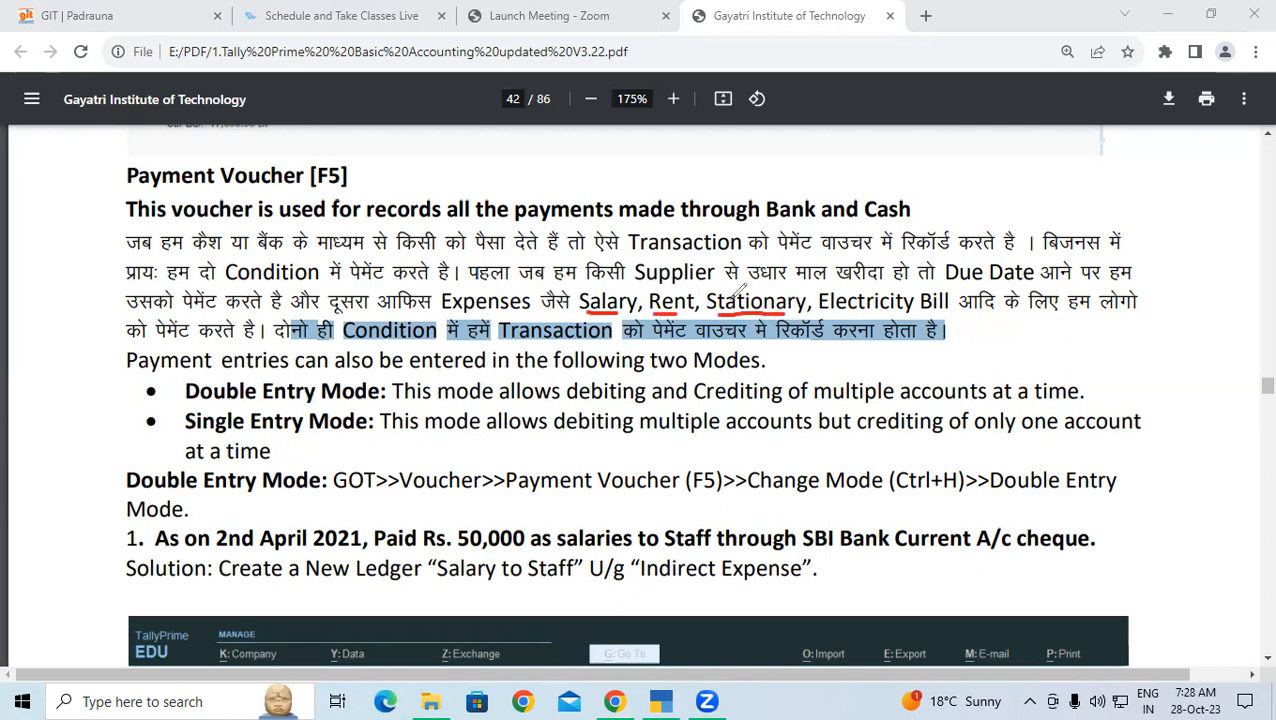
{"action": "left_click_drag", "start_coordinate": [820, 314], "coordinate": [906, 314]}
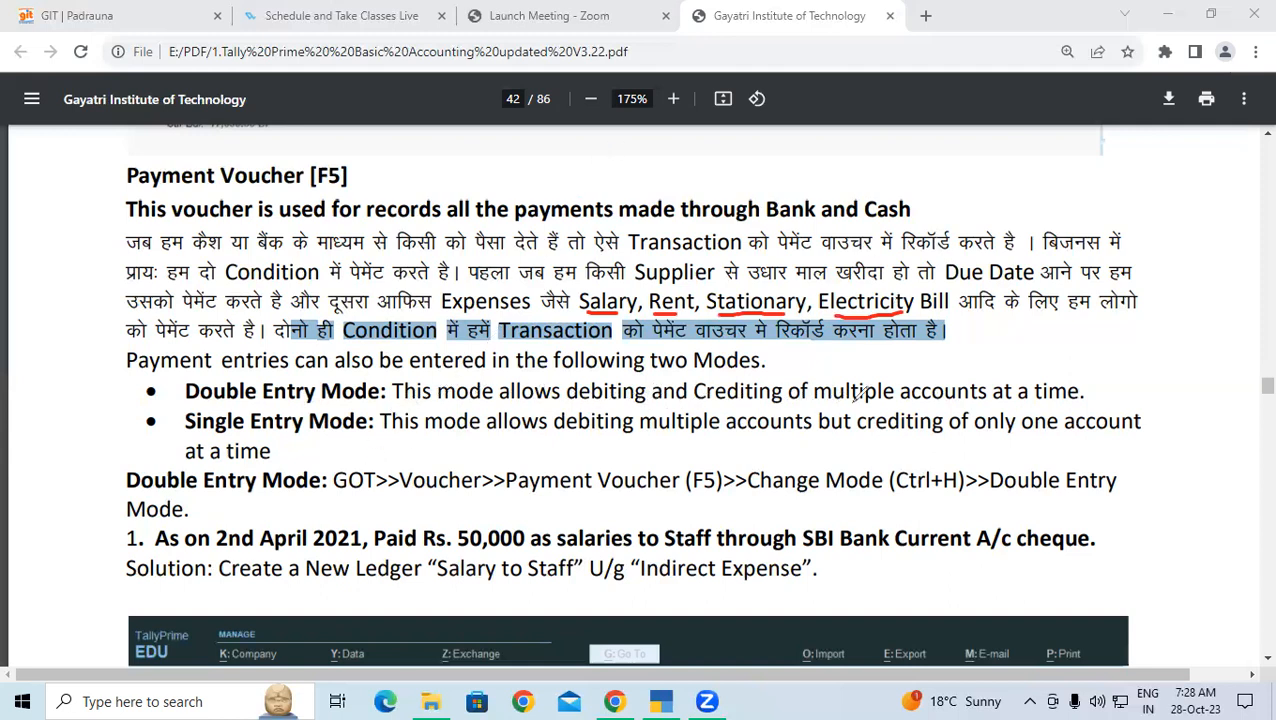
{"action": "left_click_drag", "start_coordinate": [1005, 405], "coordinate": [1050, 403]}
{"action": "left_click_drag", "start_coordinate": [236, 441], "coordinate": [270, 441]}
{"action": "left_click_drag", "start_coordinate": [200, 460], "coordinate": [222, 460]}
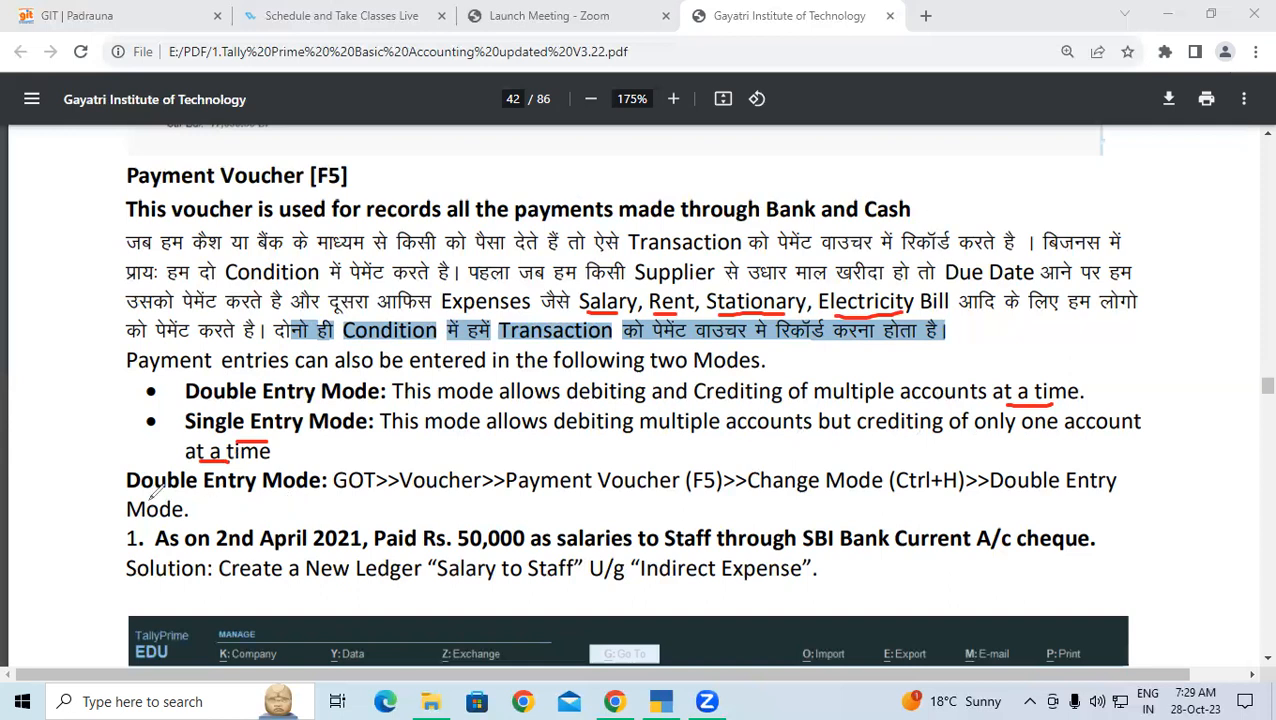
Underline the Double Entry Mode path with F5 circled, and mark 2021, Paid Rs. and SBI Bank Current in transaction 1
{"action": "left_click_drag", "start_coordinate": [160, 492], "coordinate": [297, 483]}
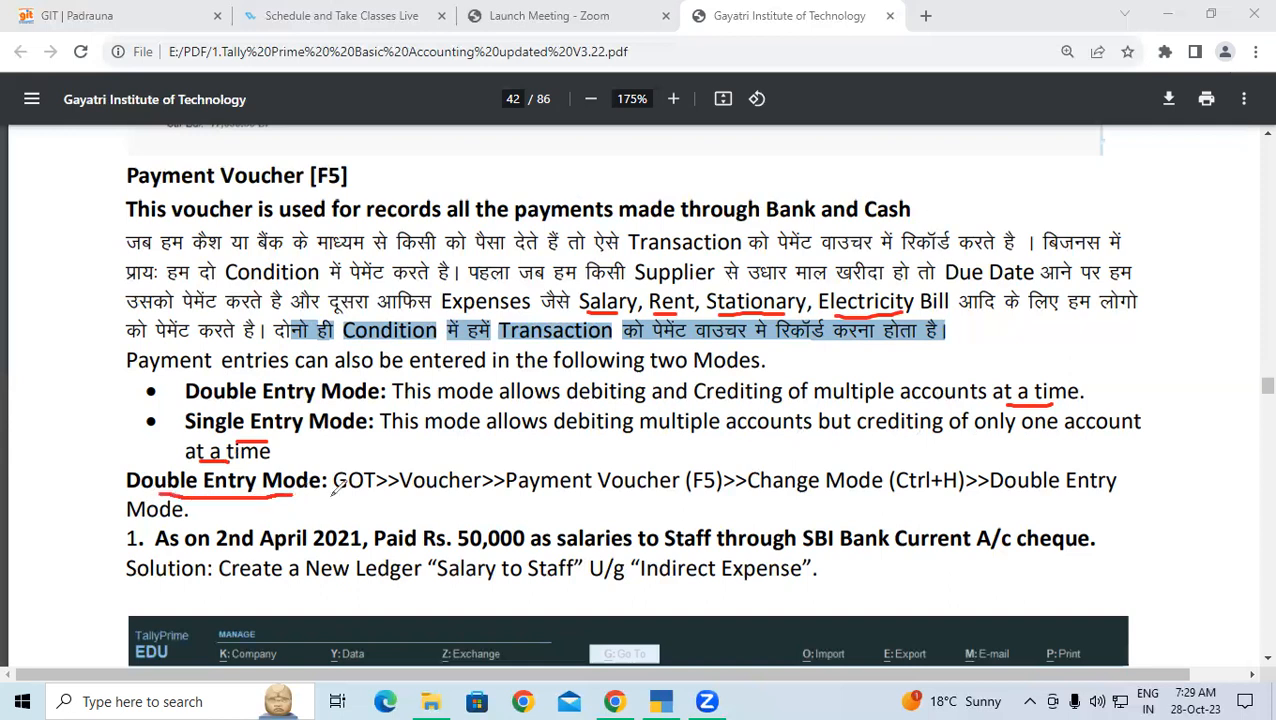
{"action": "mouse_move", "coordinate": [346, 492]}
{"action": "left_mouse_down"}
{"action": "mouse_move", "coordinate": [721, 489]}
{"action": "mouse_move", "coordinate": [692, 486]}
{"action": "left_mouse_up"}
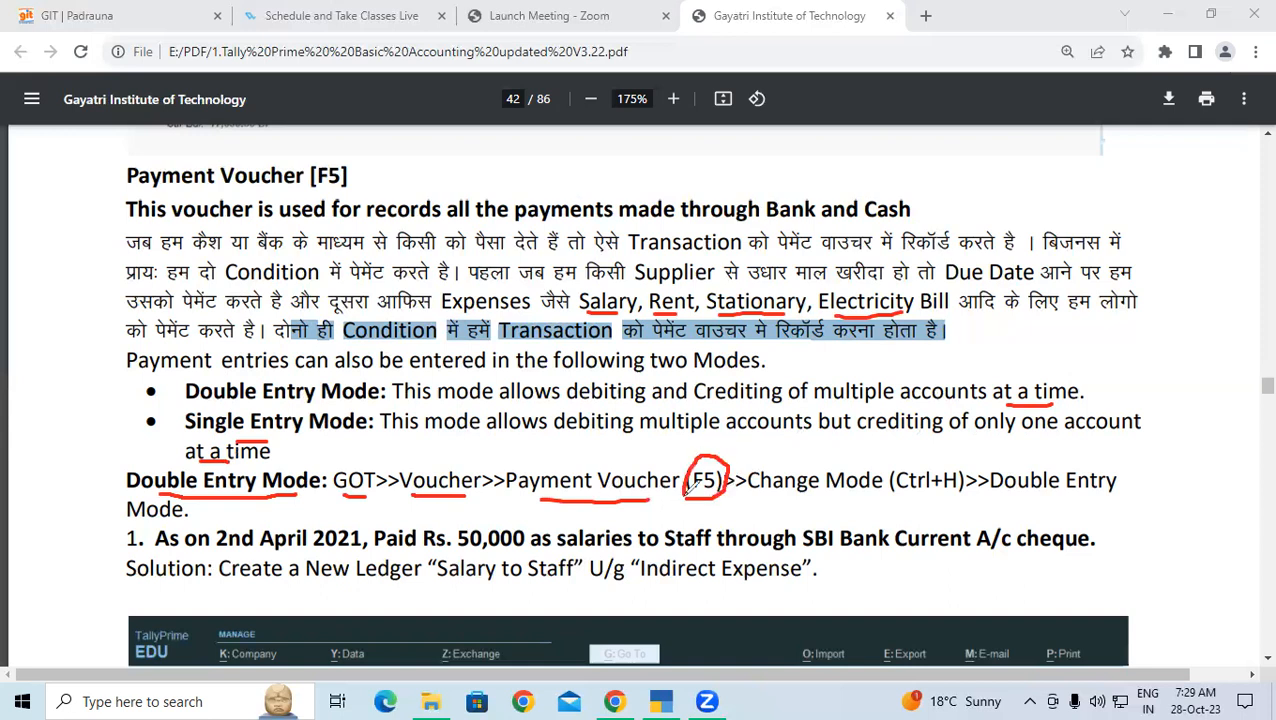
{"action": "left_click_drag", "start_coordinate": [770, 506], "coordinate": [1102, 492]}
{"action": "left_click_drag", "start_coordinate": [128, 519], "coordinate": [182, 518]}
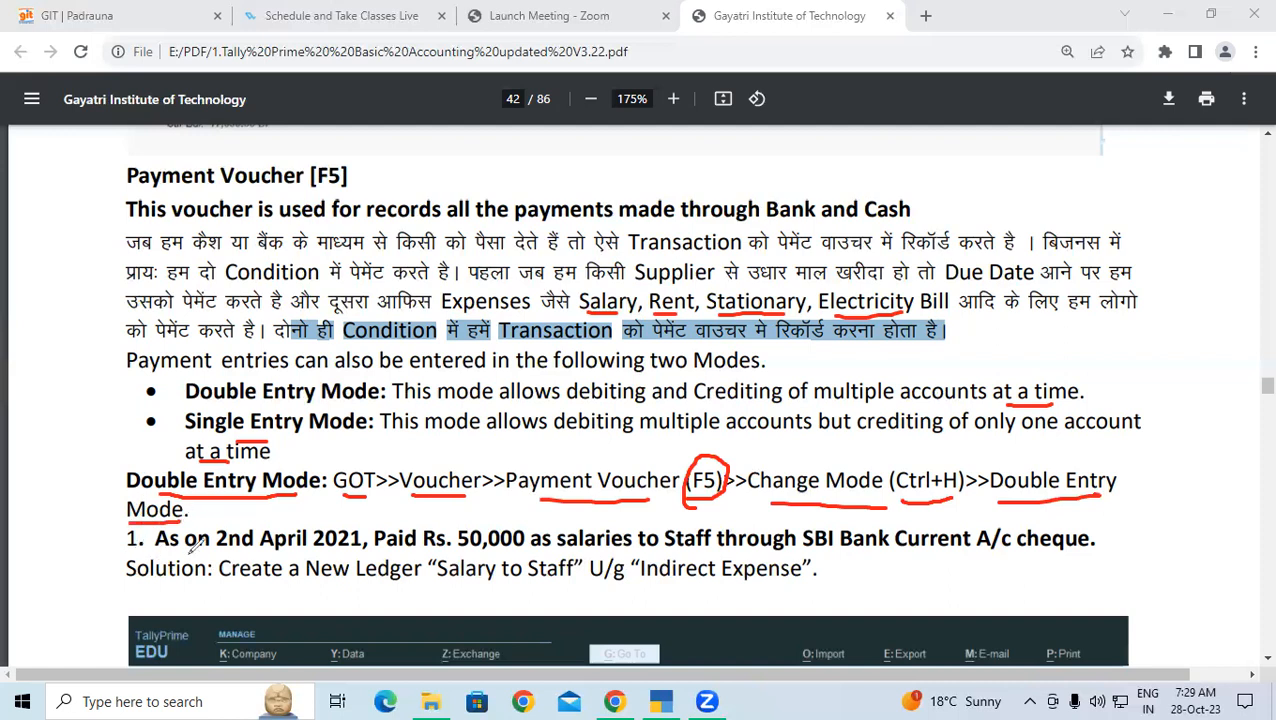
{"action": "left_click_drag", "start_coordinate": [314, 548], "coordinate": [437, 556]}
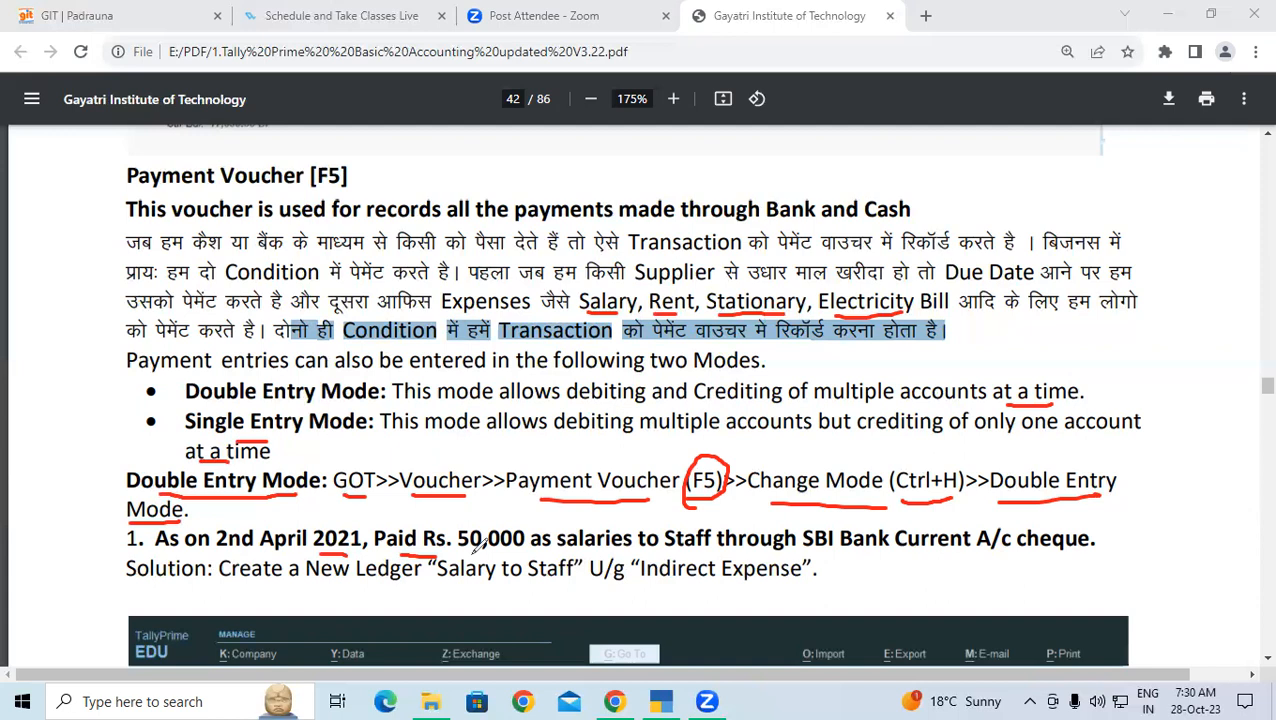
{"action": "left_click_drag", "start_coordinate": [806, 558], "coordinate": [965, 556]}
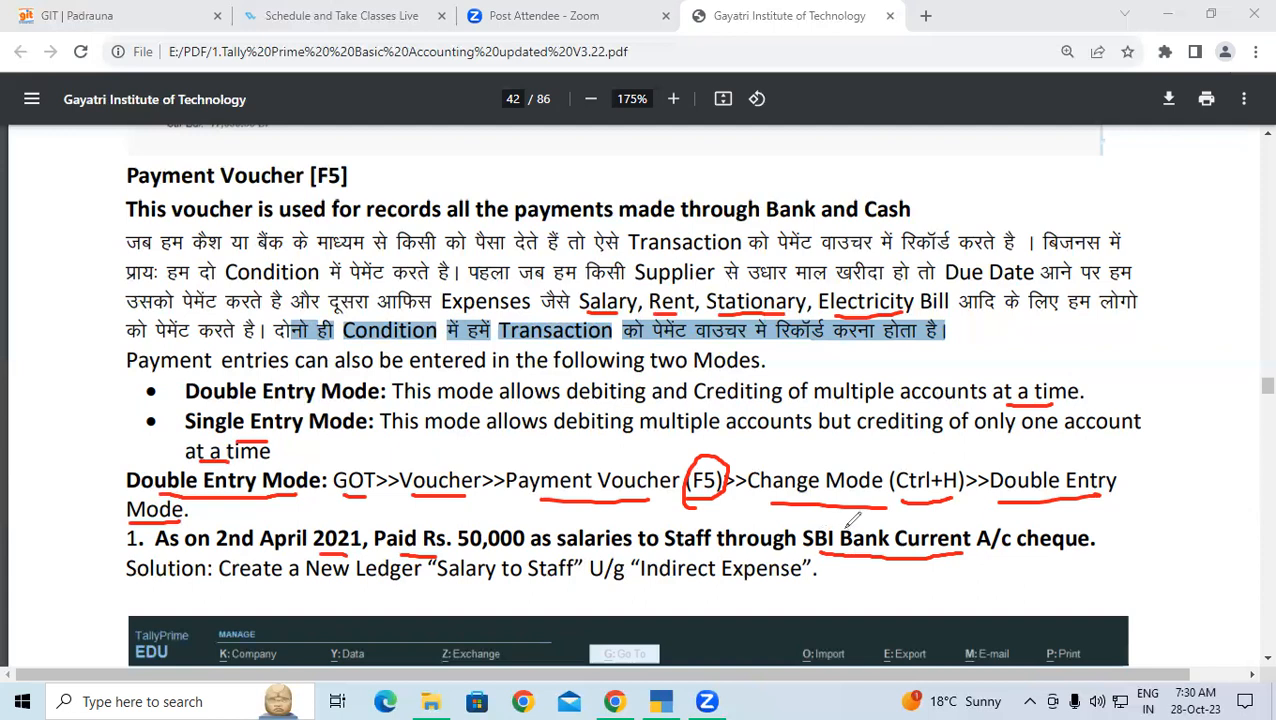
Clear the red markings and copy the ledger name "Salary to Staff" from the solution of transaction 1
{"action": "left_click", "coordinate": [8, 497]}
{"action": "scroll", "coordinate": [501, 488], "scroll_direction": "down", "scroll_amount": 2}
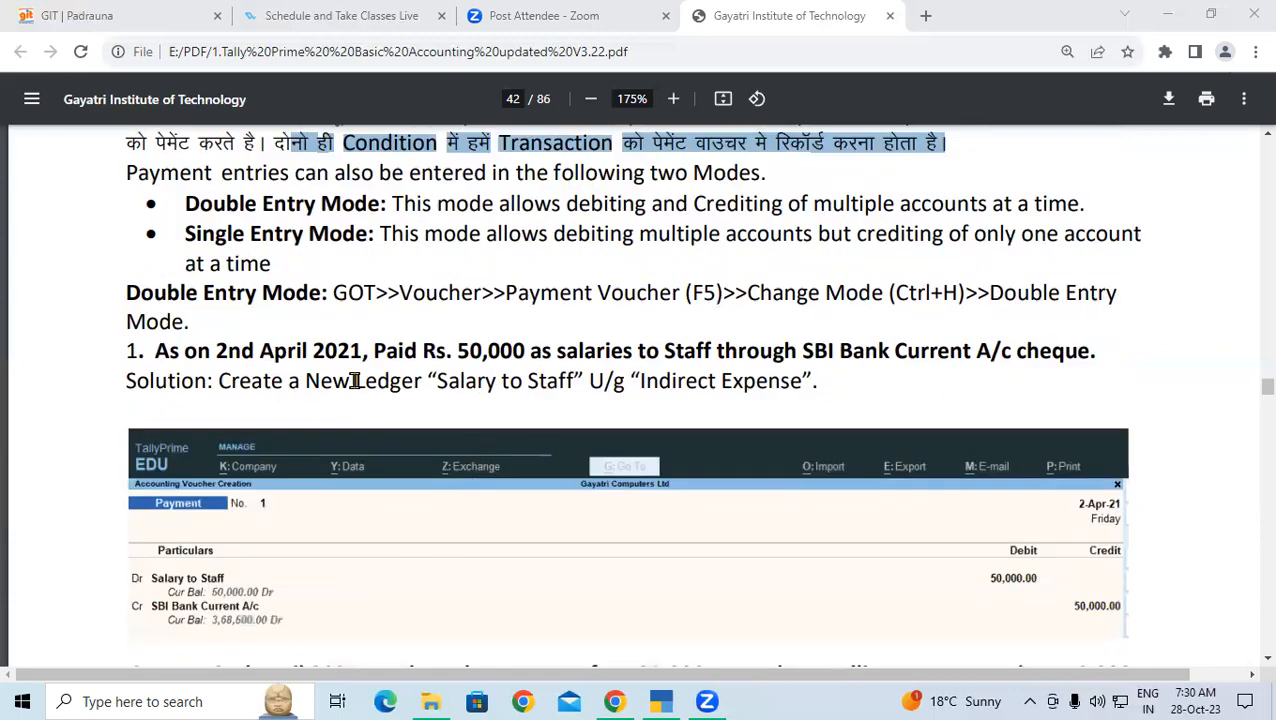
{"action": "left_click", "coordinate": [508, 403]}
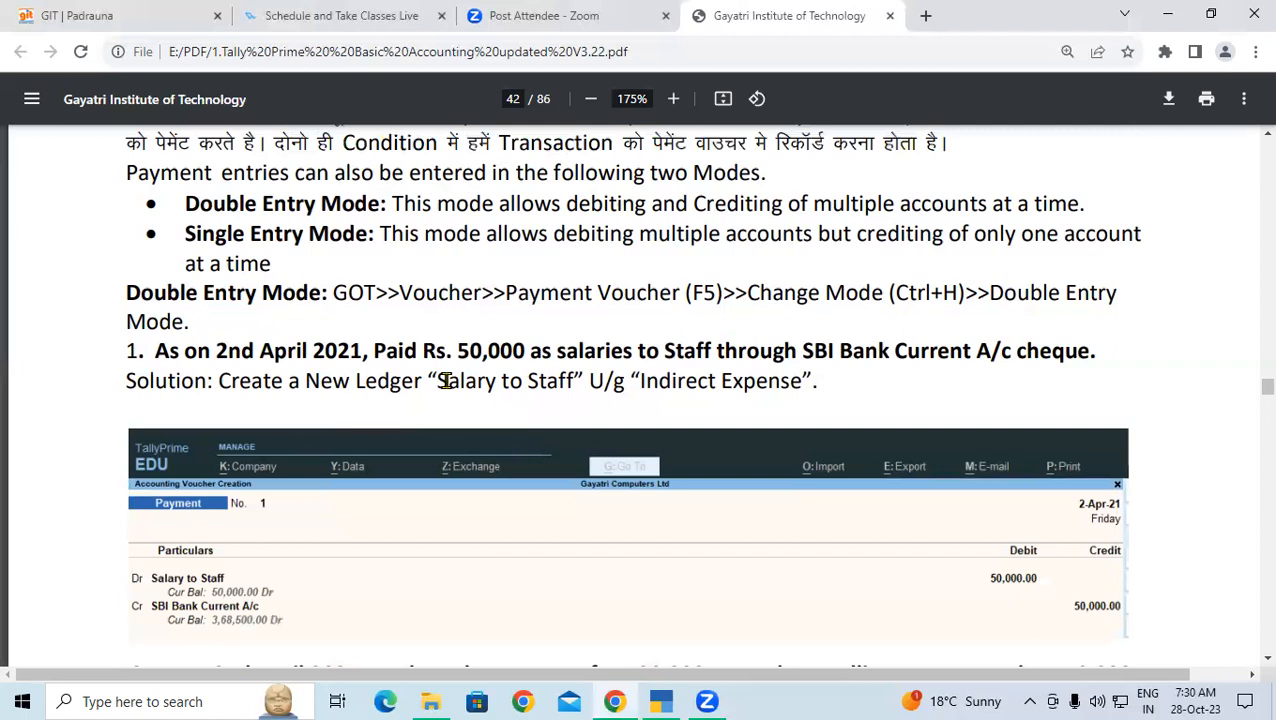
{"action": "left_click_drag", "start_coordinate": [440, 381], "coordinate": [576, 386]}
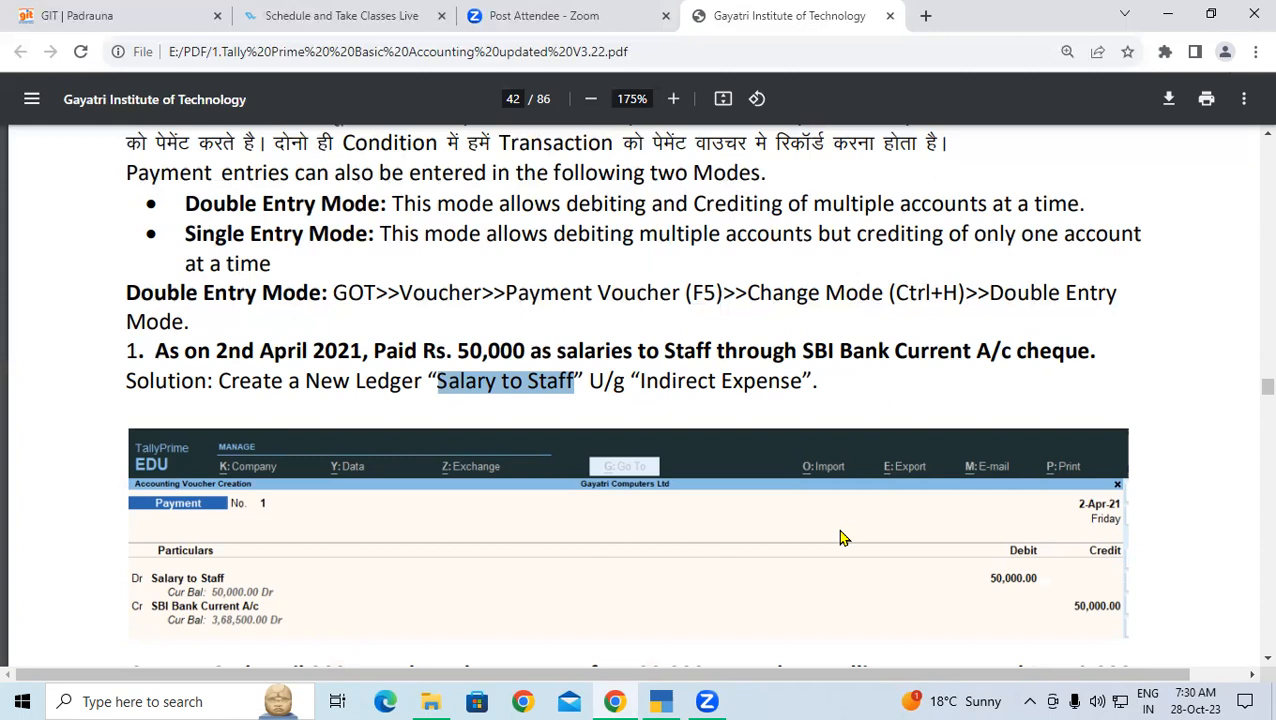
Box the ledger creation solution in red and draw lines above Paid Rs., 50,000, salaries to Staff and SBI Bank Current
{"action": "mouse_move", "coordinate": [208, 368]}
{"action": "left_mouse_down"}
{"action": "mouse_move", "coordinate": [333, 415]}
{"action": "mouse_move", "coordinate": [820, 397]}
{"action": "left_mouse_up"}
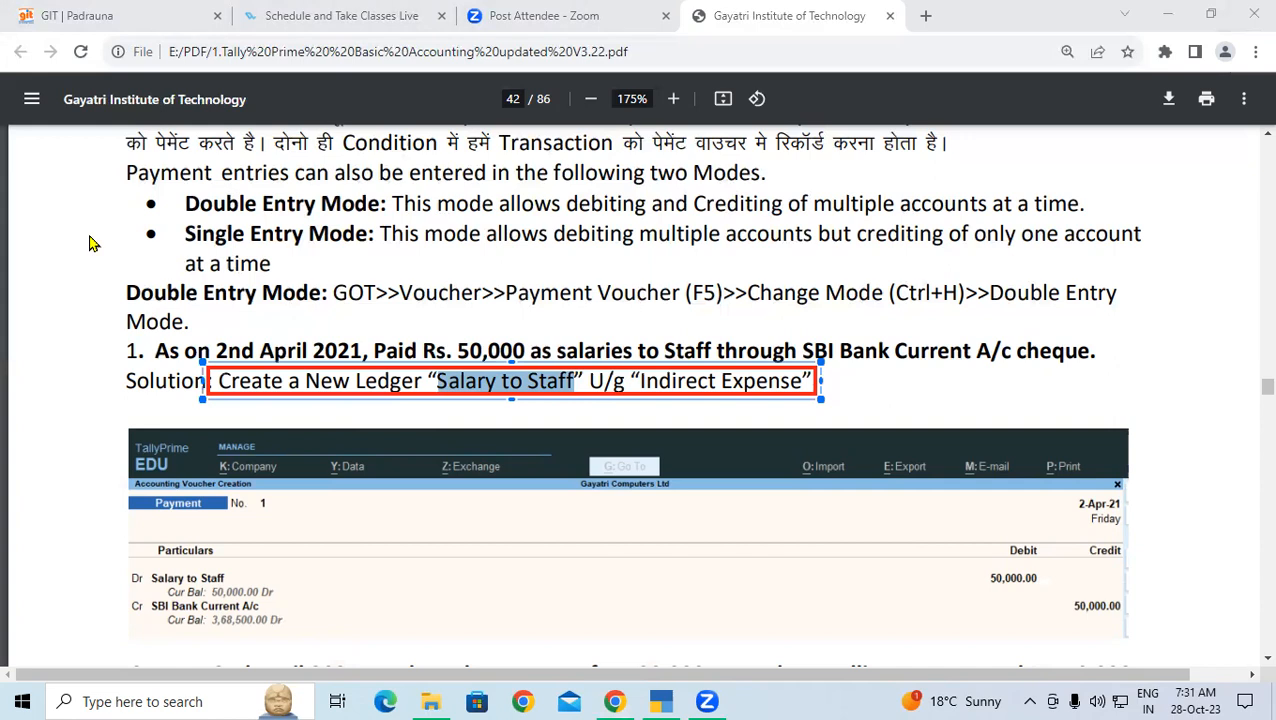
{"action": "left_click_drag", "start_coordinate": [392, 330], "coordinate": [470, 333]}
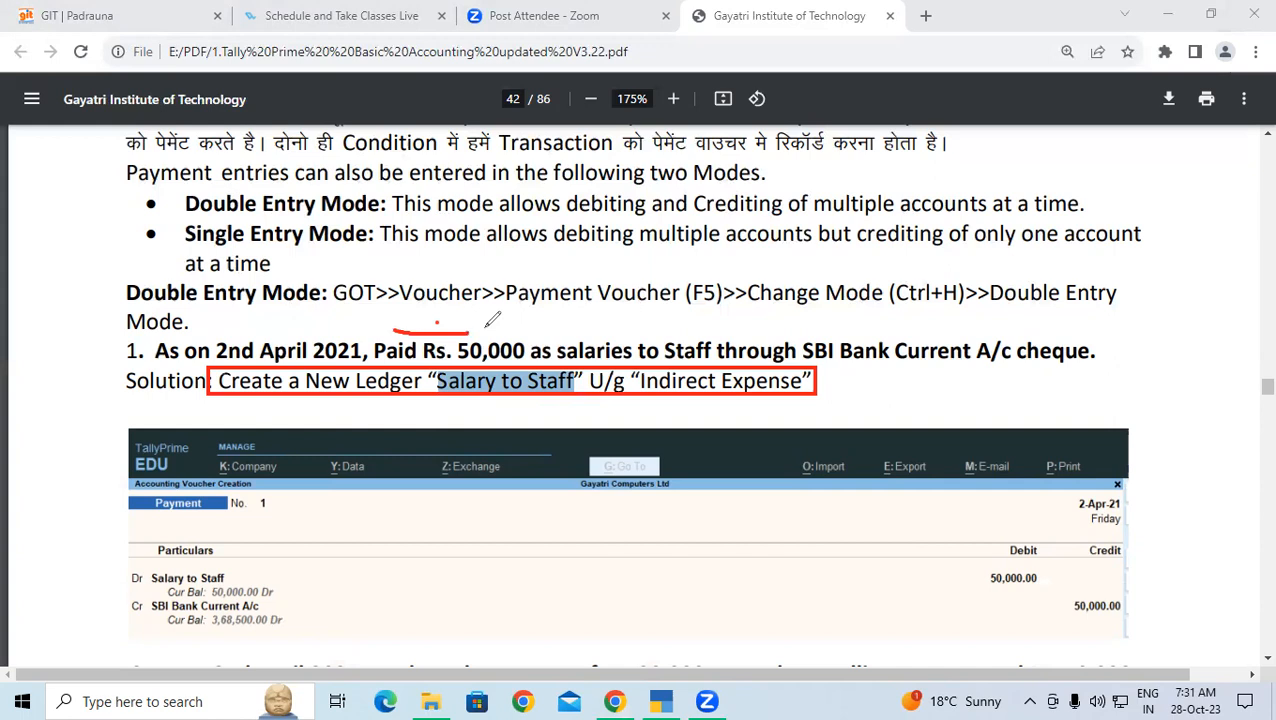
{"action": "left_click_drag", "start_coordinate": [476, 328], "coordinate": [493, 326]}
{"action": "left_click_drag", "start_coordinate": [578, 330], "coordinate": [693, 330]}
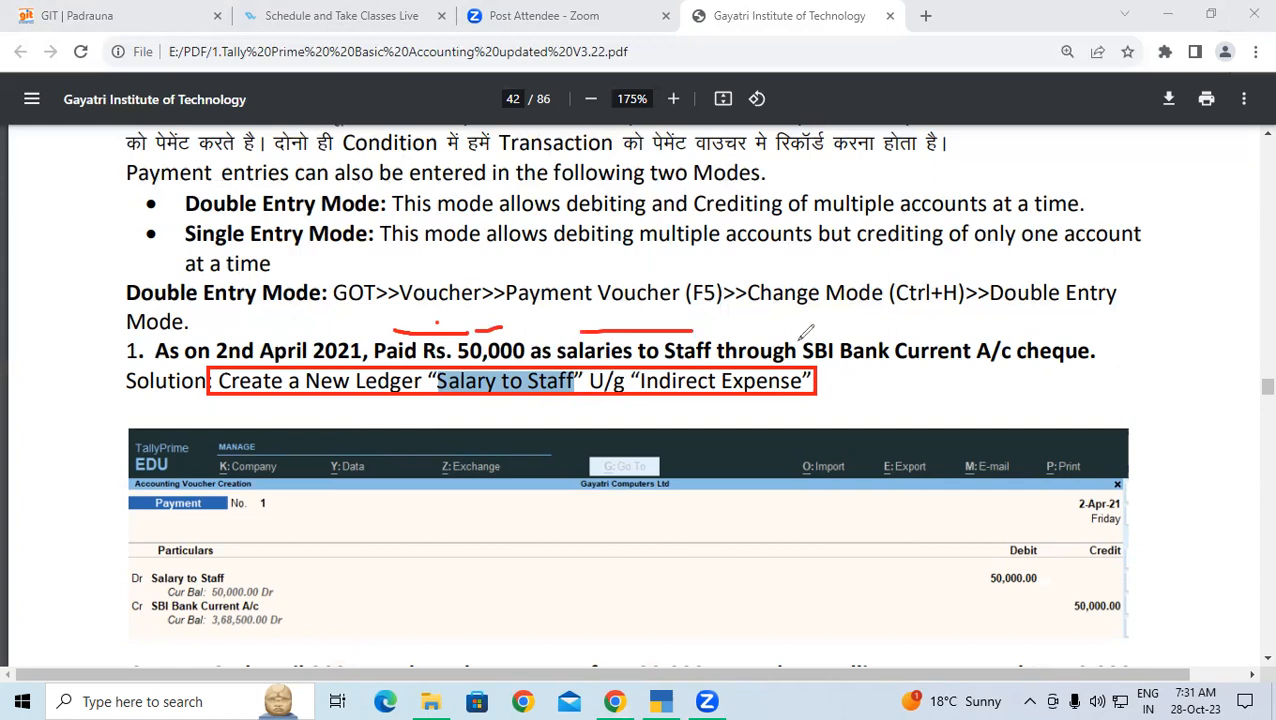
{"action": "left_click_drag", "start_coordinate": [852, 337], "coordinate": [804, 338]}
{"action": "mouse_move", "coordinate": [925, 337]}
{"action": "left_mouse_down"}
{"action": "mouse_move", "coordinate": [852, 338]}
{"action": "mouse_move", "coordinate": [888, 389]}
{"action": "left_mouse_up"}
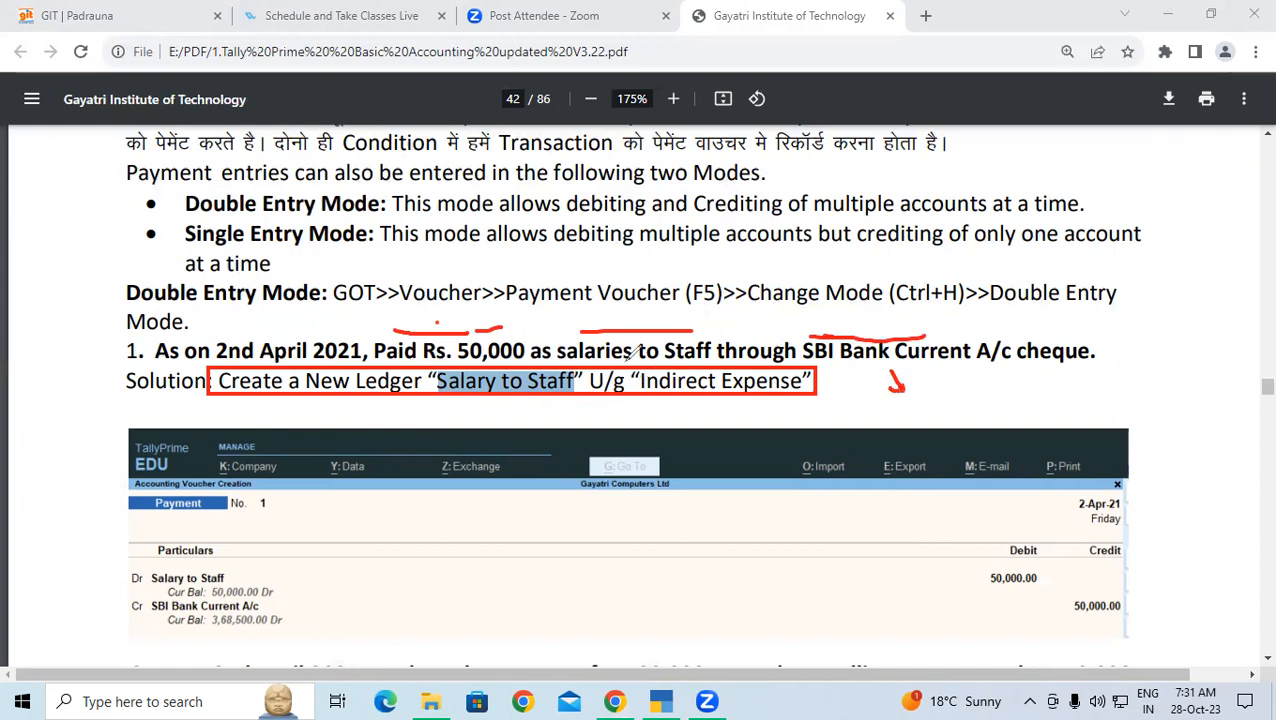
Draw a red arrow from salaries towards a circled B below SBI Bank Current, and clear all markings
{"action": "mouse_move", "coordinate": [630, 357]}
{"action": "left_mouse_down"}
{"action": "mouse_move", "coordinate": [878, 446]}
{"action": "mouse_move", "coordinate": [868, 462]}
{"action": "left_mouse_up"}
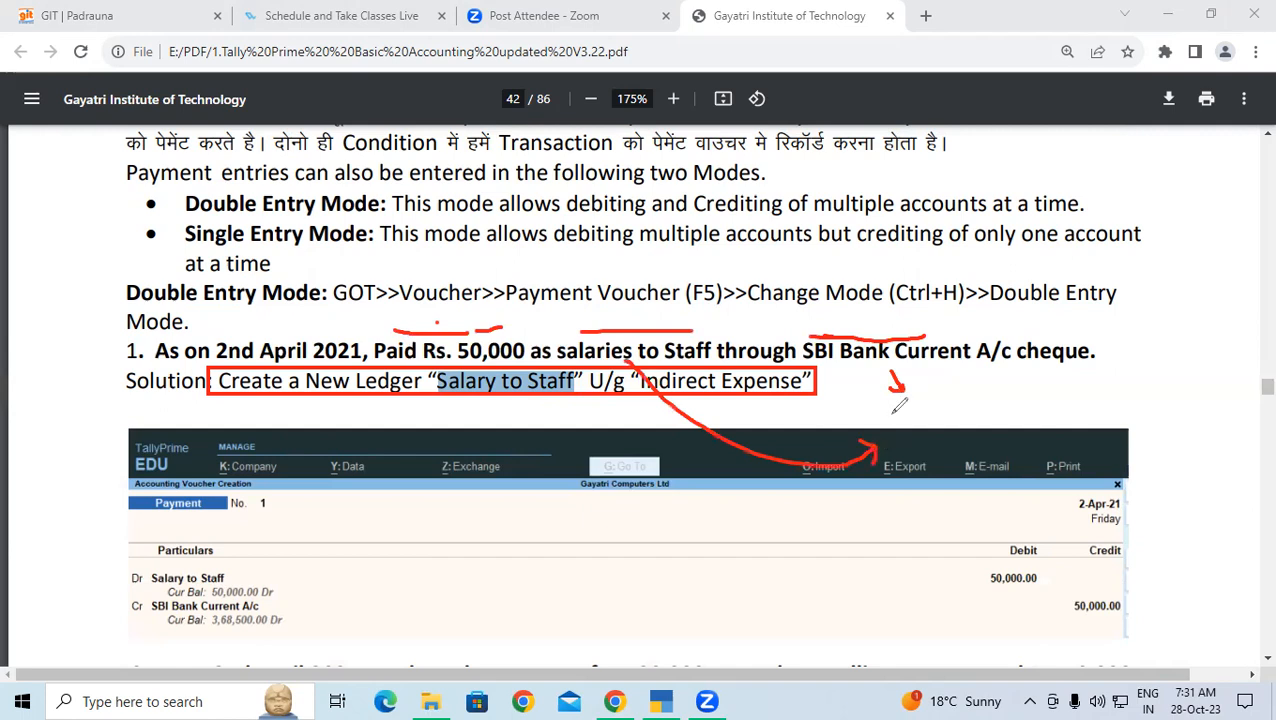
{"action": "left_click_drag", "start_coordinate": [918, 385], "coordinate": [932, 439]}
{"action": "left_click", "coordinate": [942, 417]}
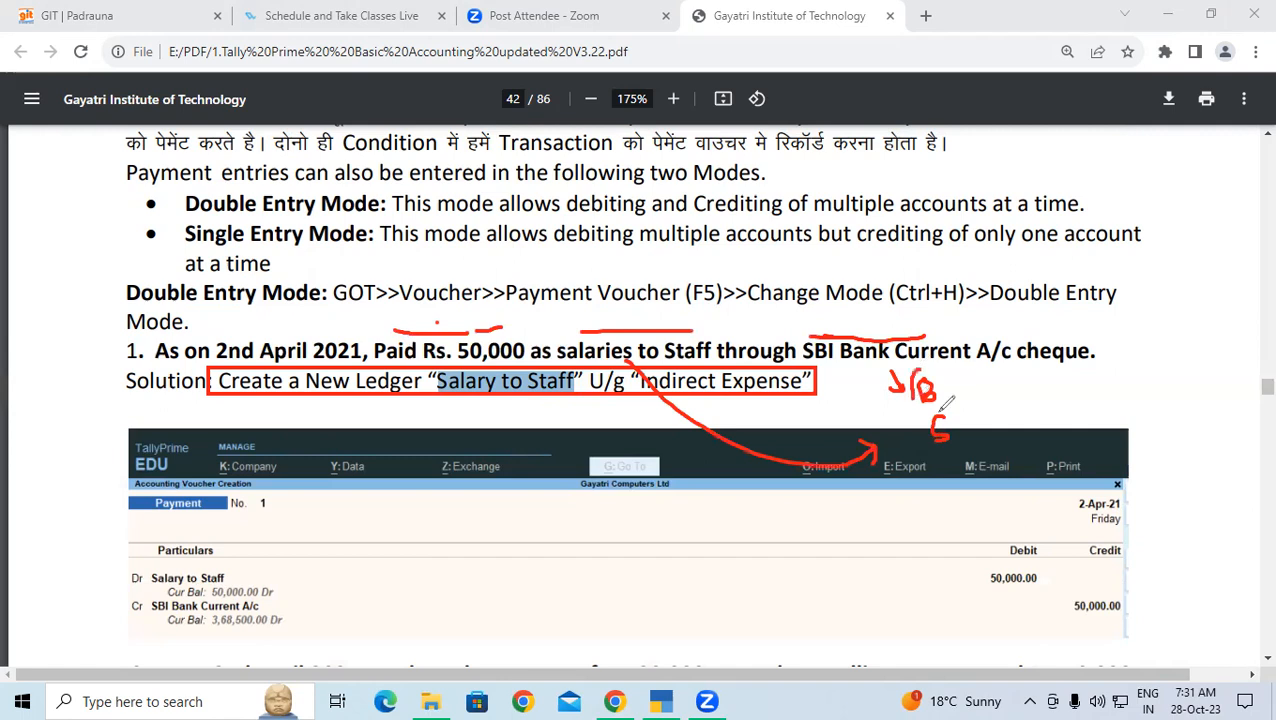
{"action": "left_click_drag", "start_coordinate": [925, 366], "coordinate": [916, 370]}
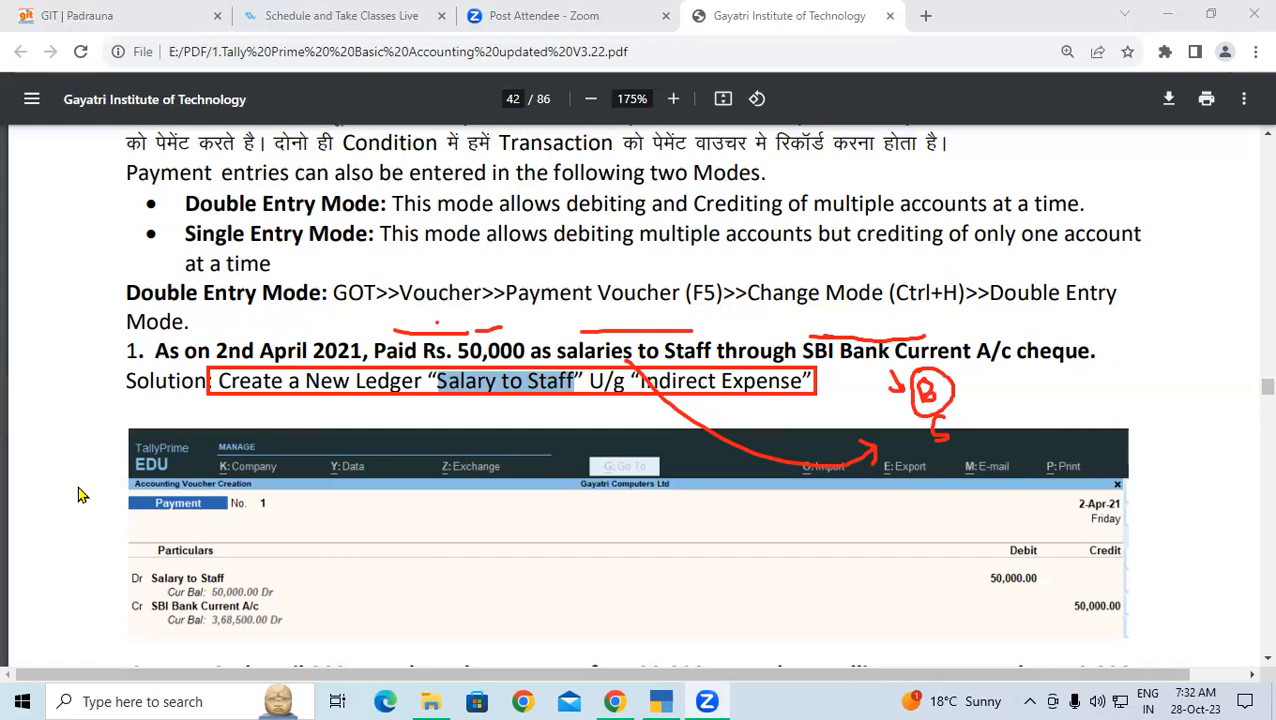
{"action": "left_click", "coordinate": [524, 394]}
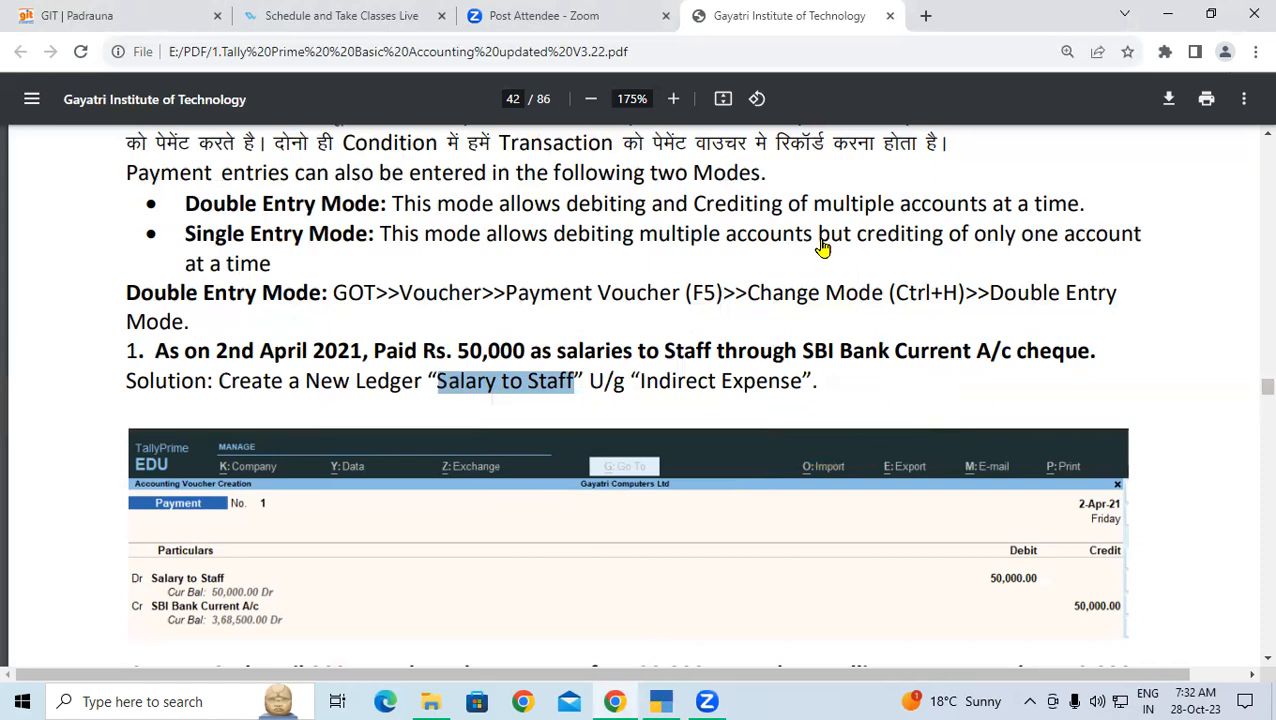
Switch to TallyPrime and start a new ledger named "Salary to Staff"
{"action": "key", "text": "alt+Tab"}
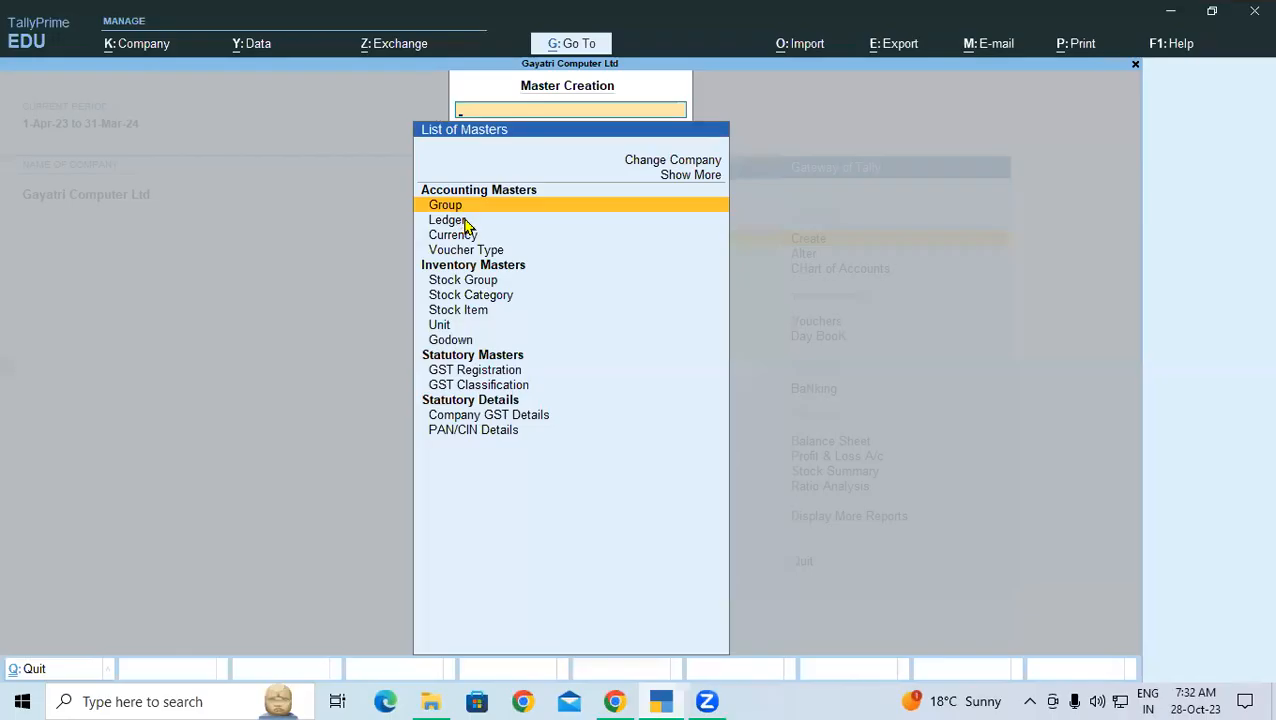
{"action": "left_click", "coordinate": [464, 220]}
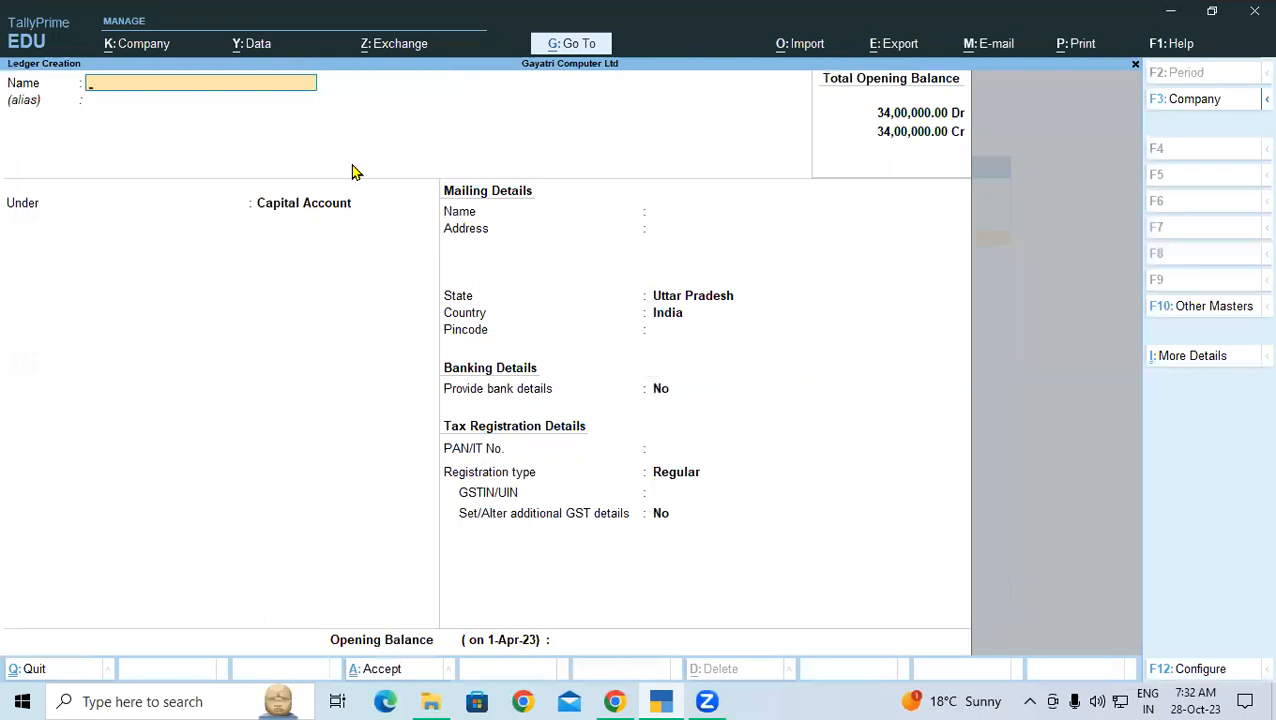
{"action": "key", "text": "ctrl"}
{"action": "key", "text": "ctrl+alt+v"}
{"action": "key", "text": "Return"}
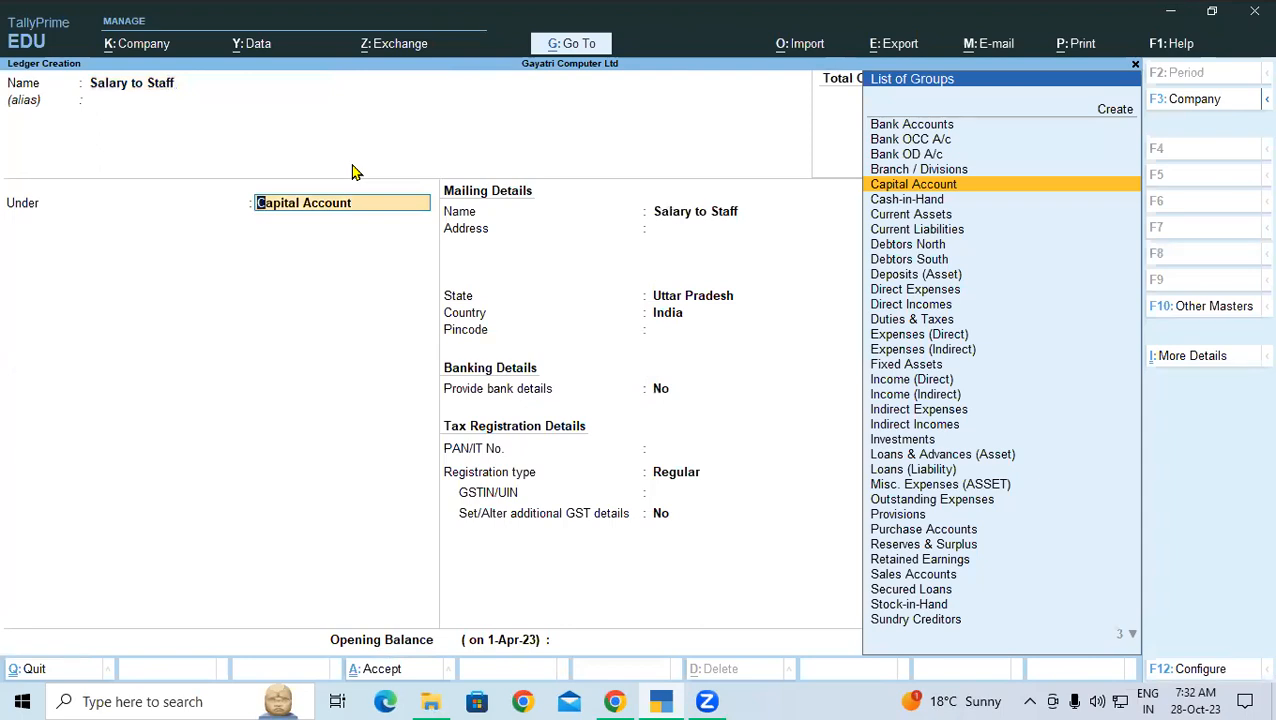
Group the ledger under Indirect Expenses, save it and return to the Gateway of Tally
{"action": "type", "text": "In"}
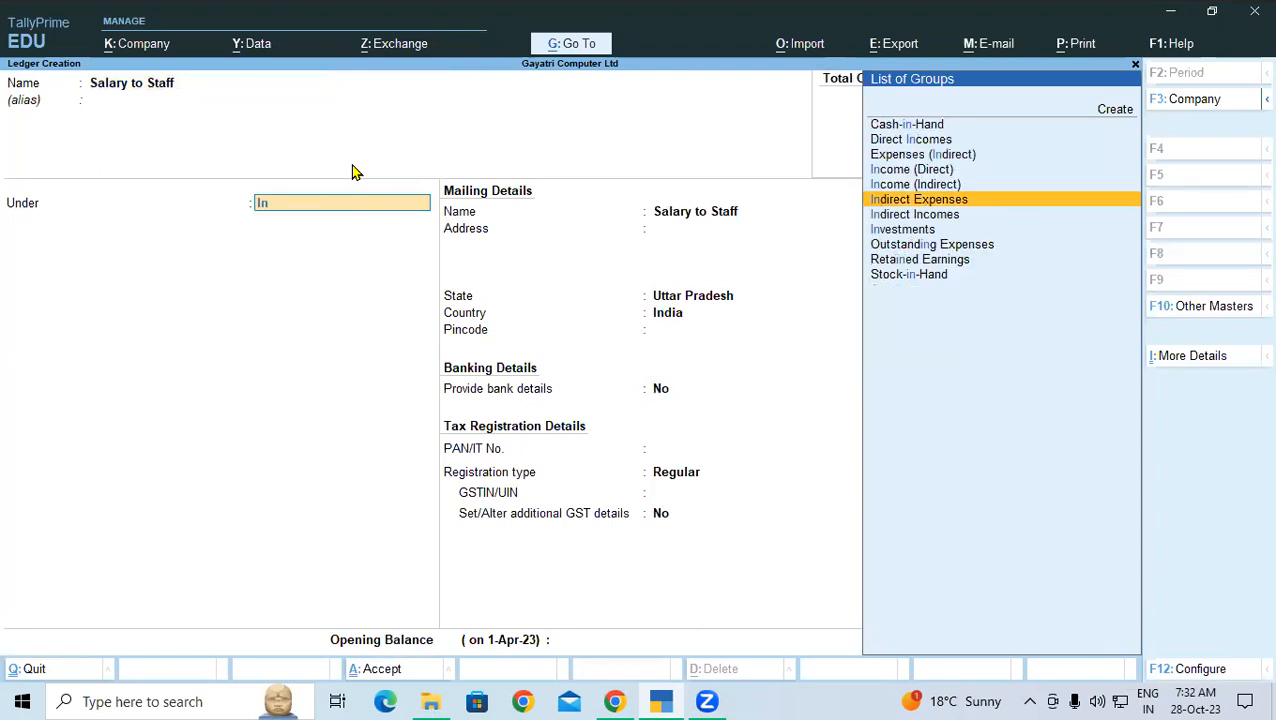
{"action": "key", "text": "Return"}
{"action": "key", "text": "Return"}
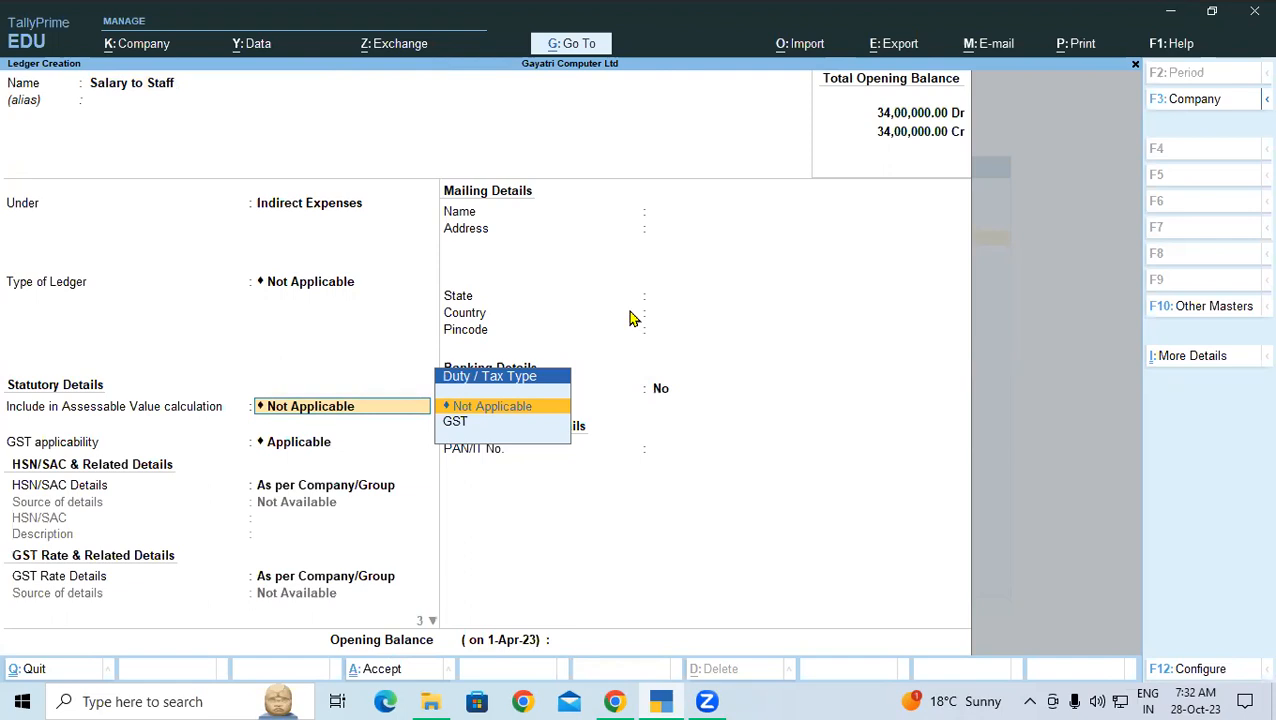
{"action": "key", "text": "ctrl"}
{"action": "key", "text": "ctrl+a"}
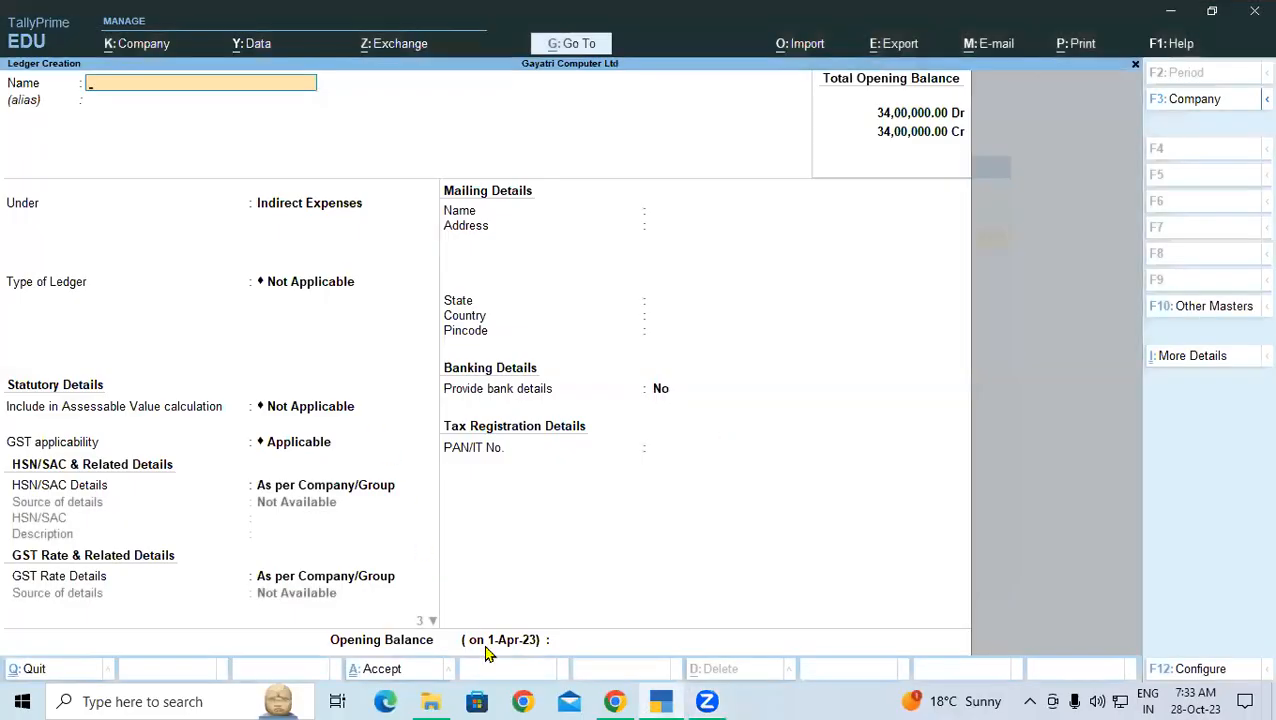
{"action": "key", "text": "Escape"}
{"action": "key", "text": "Escape"}
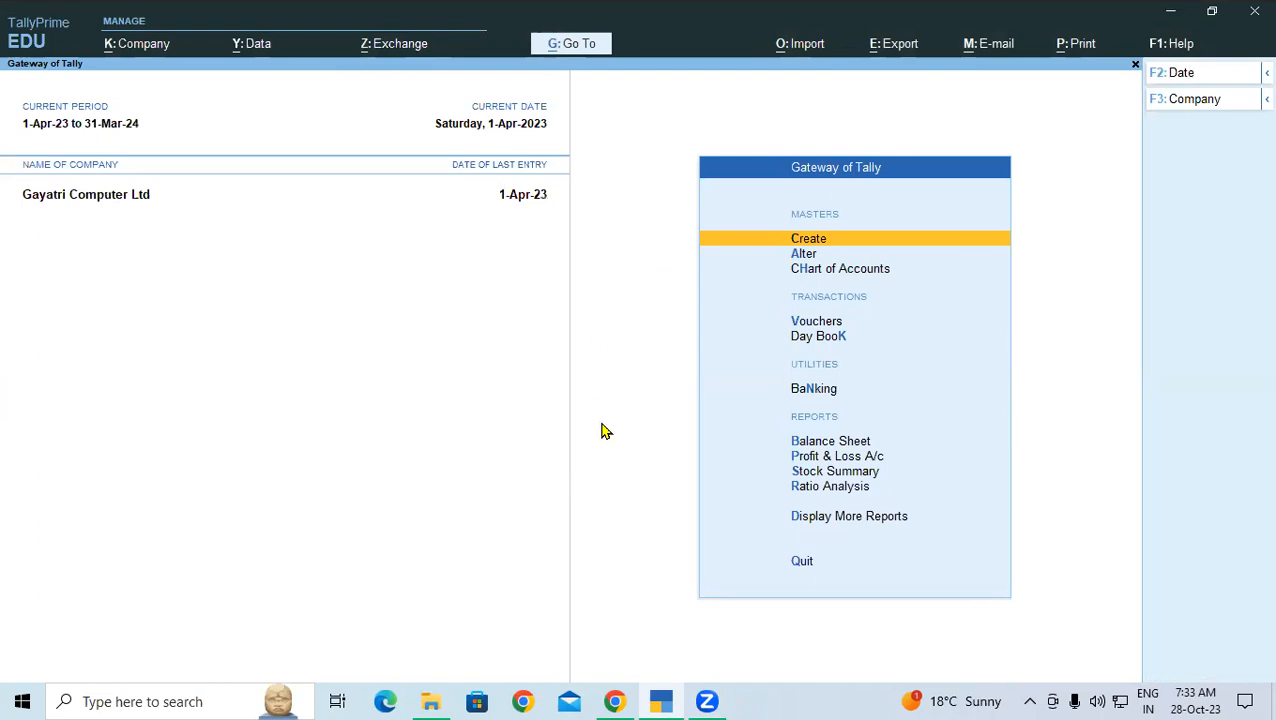
Open a new payment voucher from the Gateway of Tally
{"action": "left_click", "coordinate": [800, 325]}
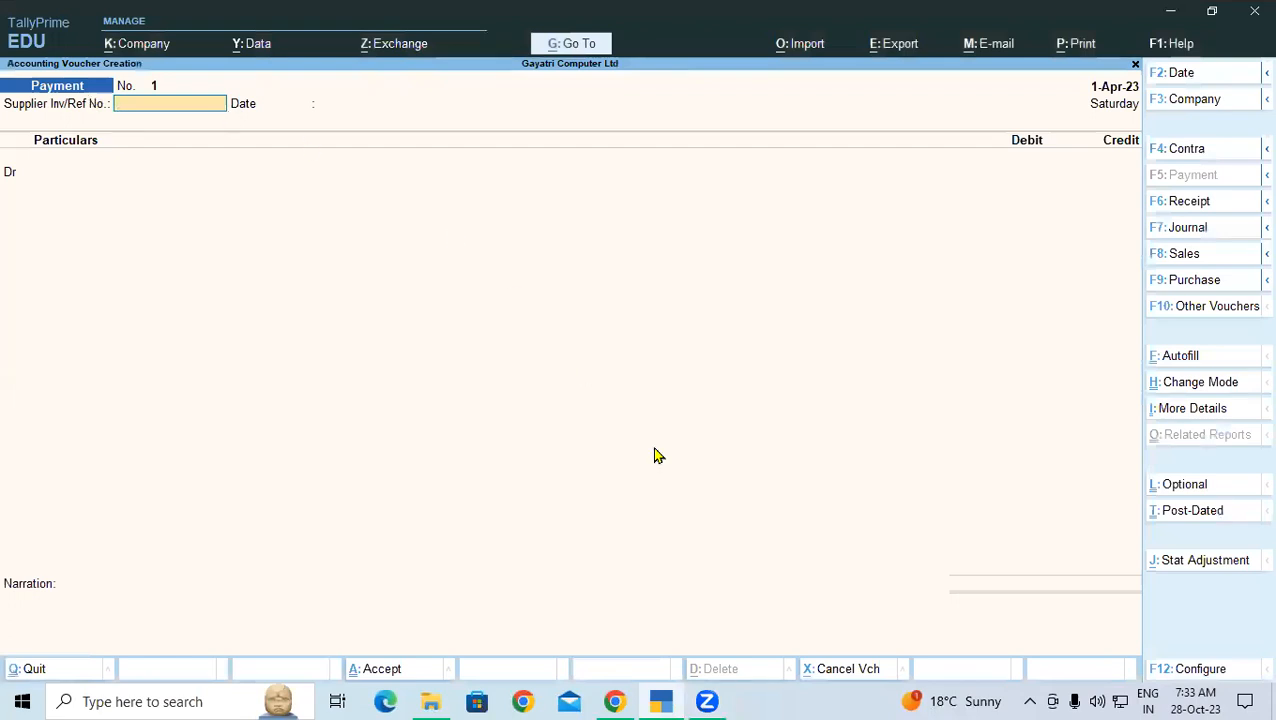
Switch to the PDF notes in Chrome and draw red S and B with arrows, marking Dr and Cr near the SBI Bank Current wording
{"action": "left_click", "coordinate": [614, 701]}
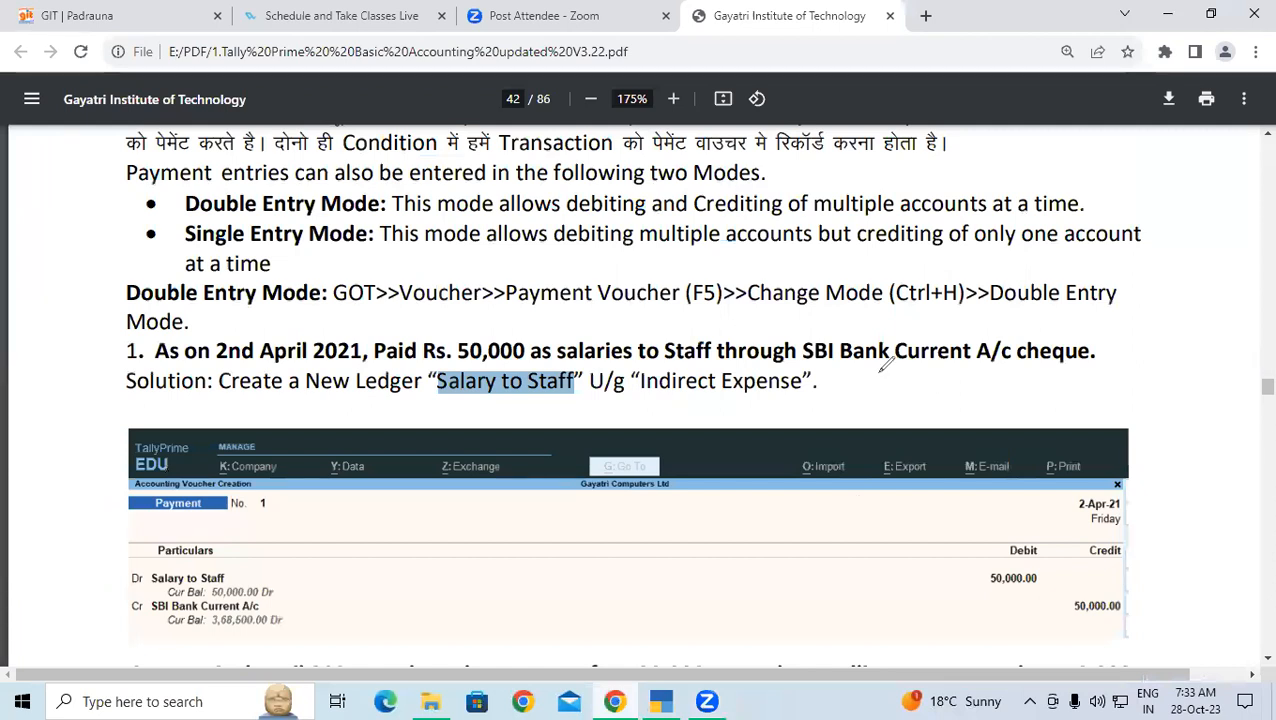
{"action": "mouse_move", "coordinate": [893, 367]}
{"action": "left_mouse_down"}
{"action": "mouse_move", "coordinate": [882, 394]}
{"action": "mouse_move", "coordinate": [917, 404]}
{"action": "mouse_move", "coordinate": [935, 385]}
{"action": "mouse_move", "coordinate": [913, 420]}
{"action": "left_mouse_up"}
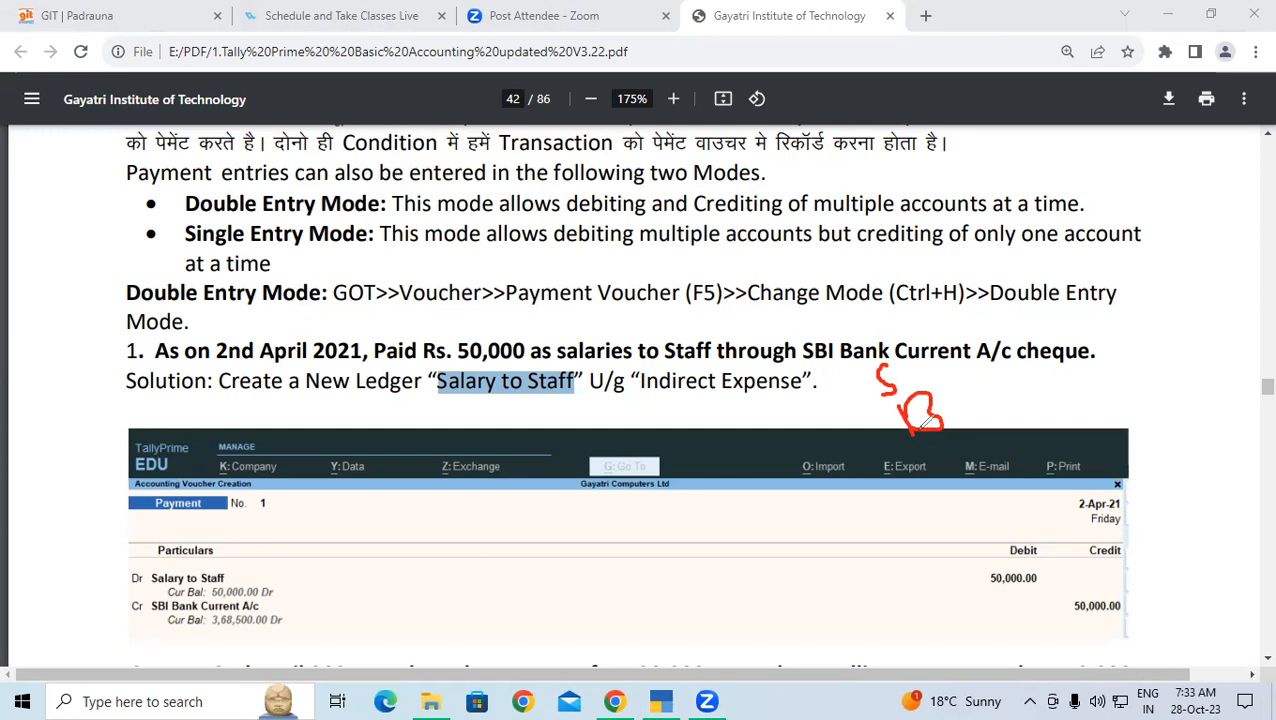
{"action": "mouse_move", "coordinate": [905, 367]}
{"action": "left_mouse_down"}
{"action": "mouse_move", "coordinate": [948, 337]}
{"action": "mouse_move", "coordinate": [962, 344]}
{"action": "mouse_move", "coordinate": [955, 377]}
{"action": "left_mouse_up"}
{"action": "mouse_move", "coordinate": [994, 301]}
{"action": "left_mouse_down"}
{"action": "mouse_move", "coordinate": [1010, 337]}
{"action": "mouse_move", "coordinate": [1045, 282]}
{"action": "left_mouse_up"}
{"action": "mouse_move", "coordinate": [953, 405]}
{"action": "left_mouse_down"}
{"action": "mouse_move", "coordinate": [976, 394]}
{"action": "mouse_move", "coordinate": [967, 401]}
{"action": "left_mouse_up"}
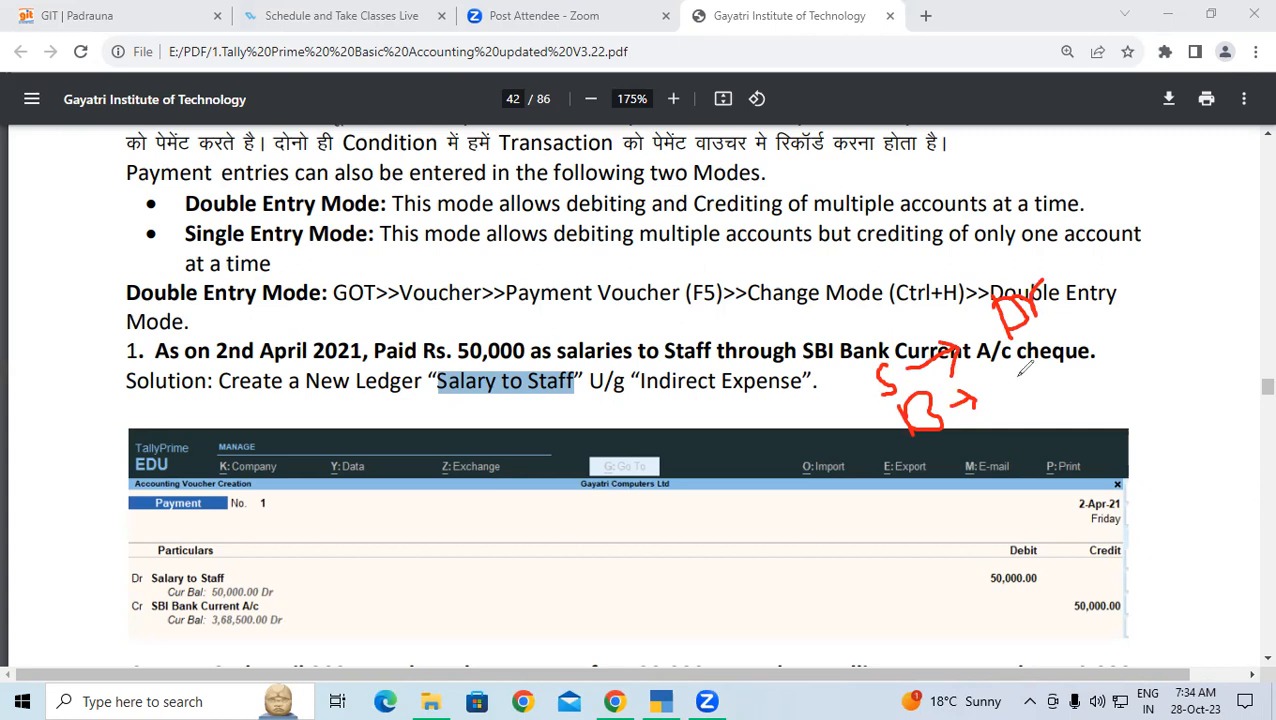
{"action": "mouse_move", "coordinate": [1044, 362]}
{"action": "left_mouse_down"}
{"action": "mouse_move", "coordinate": [1046, 380]}
{"action": "mouse_move", "coordinate": [1074, 338]}
{"action": "left_mouse_up"}
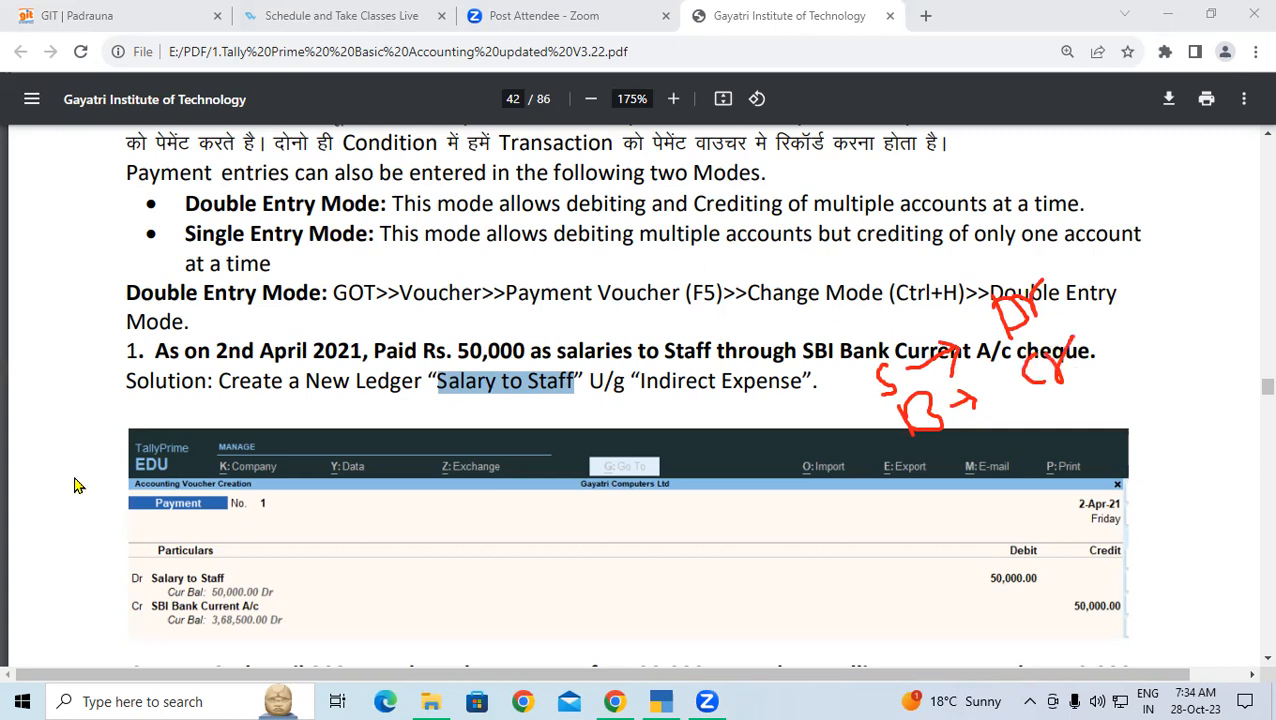
Switch back to TallyPrime and change the payment voucher's mode to Single Entry
{"action": "left_click", "coordinate": [660, 702]}
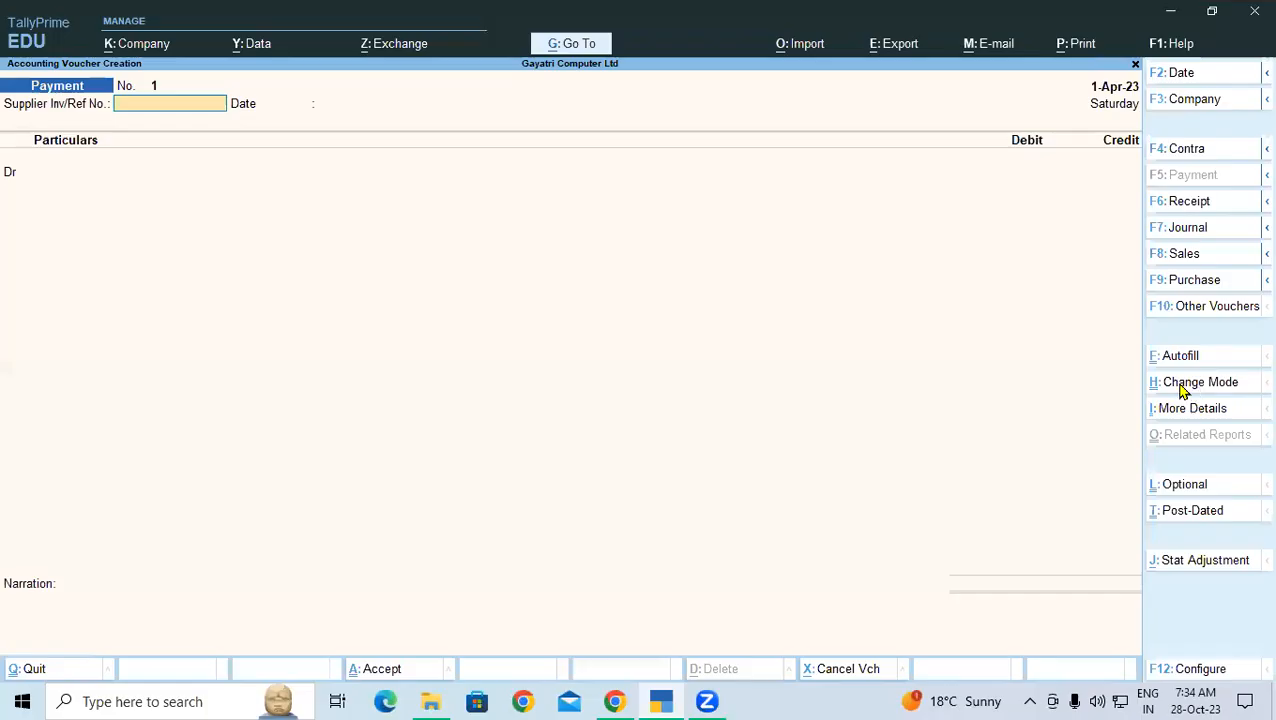
{"action": "left_click", "coordinate": [1188, 383]}
{"action": "left_click", "coordinate": [485, 175]}
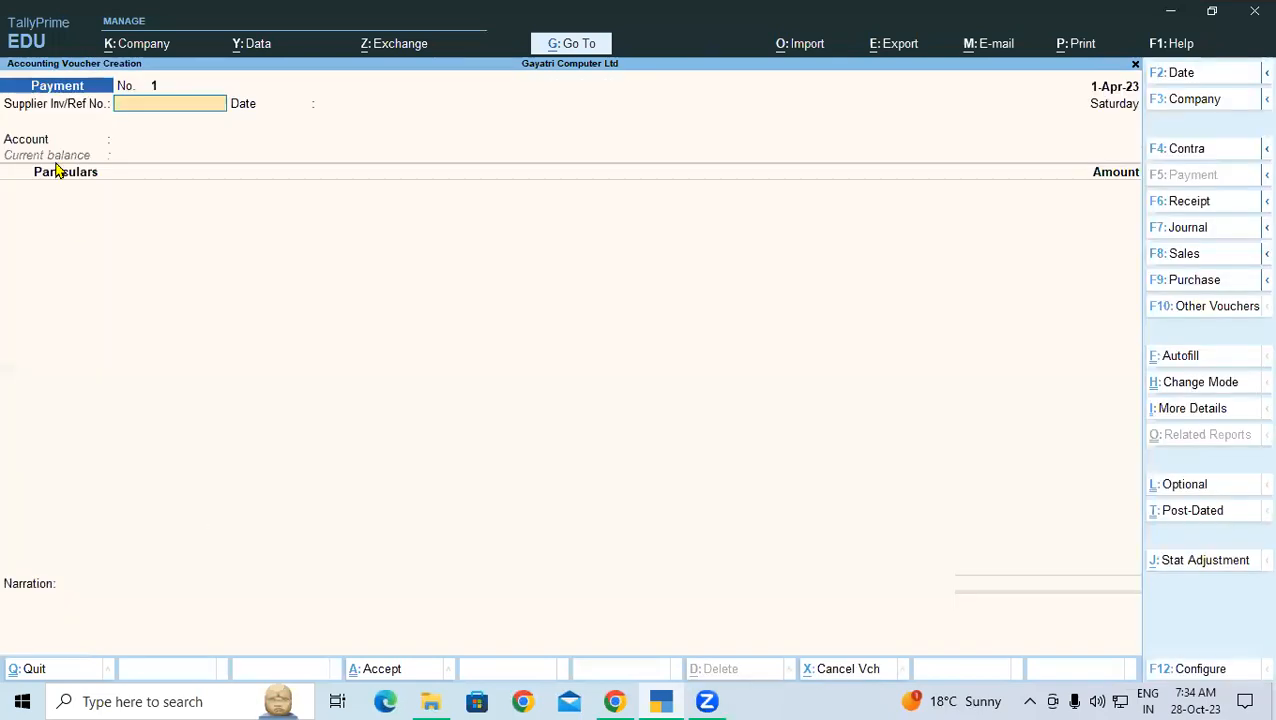
Enter supplier reference 1 with the date 1-Apr-23 and select Current A/C at SBI Bank as the payment account
{"action": "left_click", "coordinate": [154, 144]}
{"action": "key", "text": "BackSpace"}
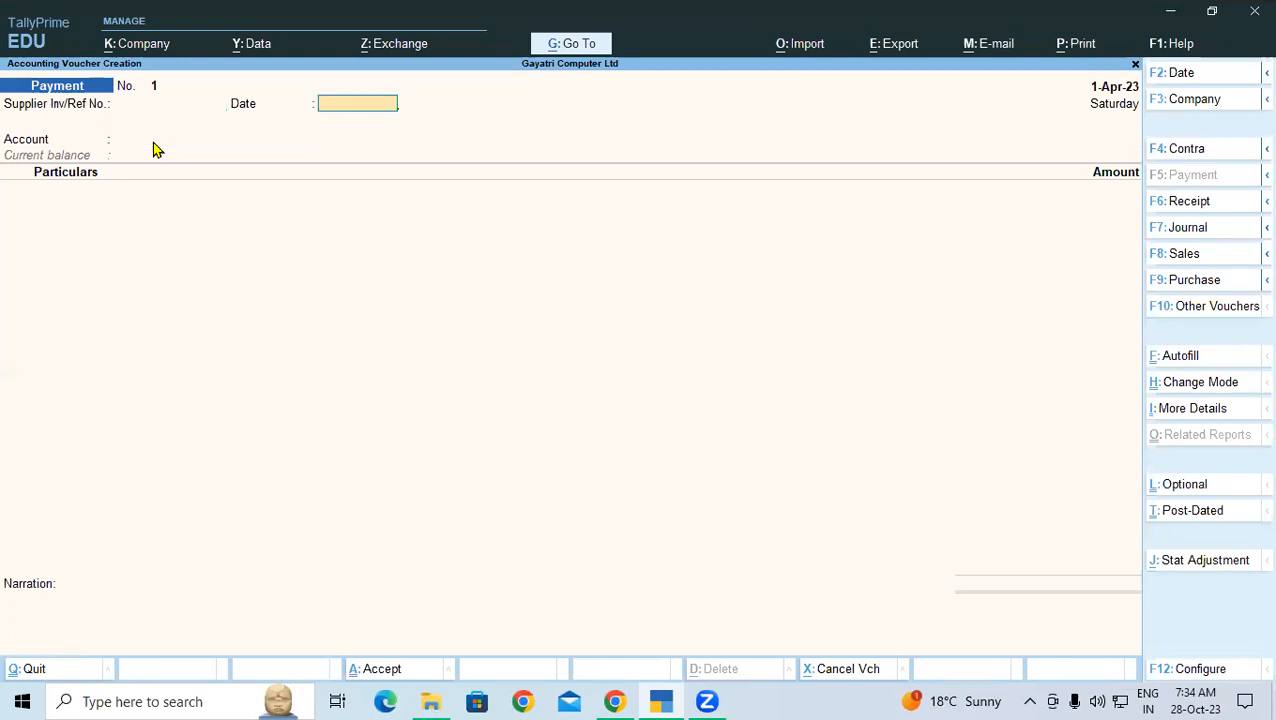
{"action": "key", "text": "BackSpace"}
{"action": "type", "text": "1"}
{"action": "key", "text": "Return"}
{"action": "key", "text": "Return"}
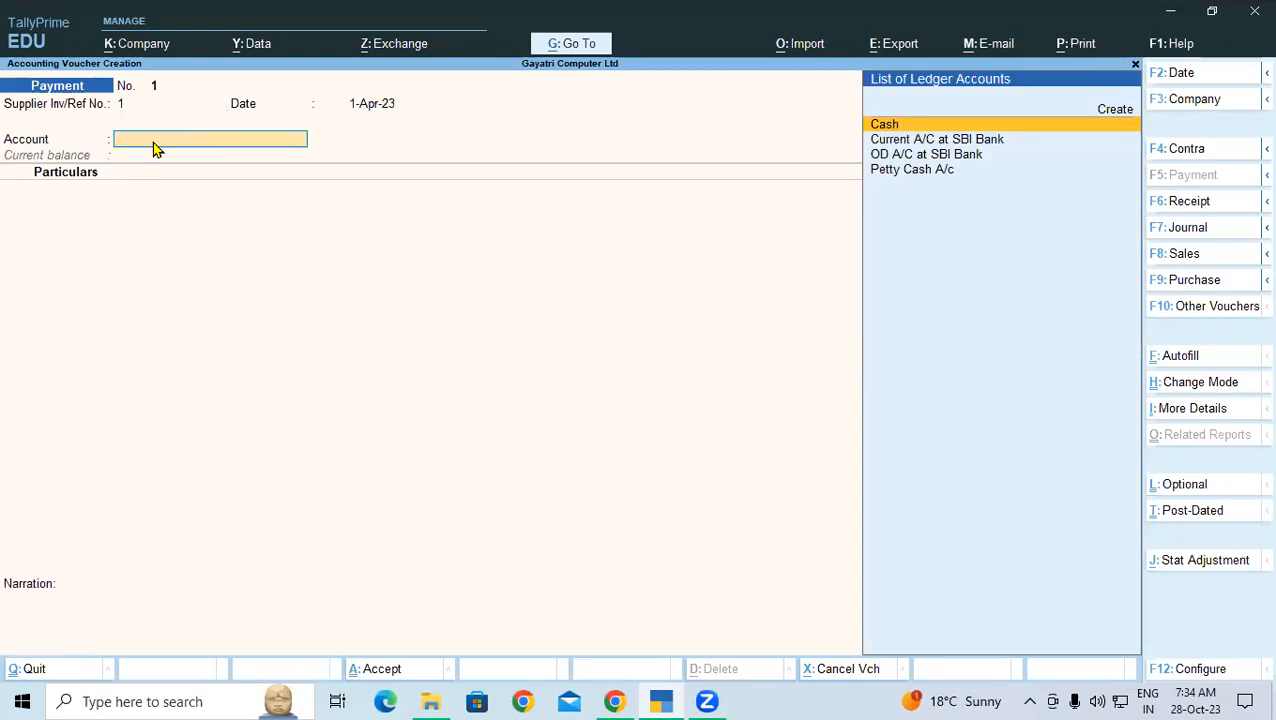
{"action": "key", "text": "Down"}
{"action": "key", "text": "Return"}
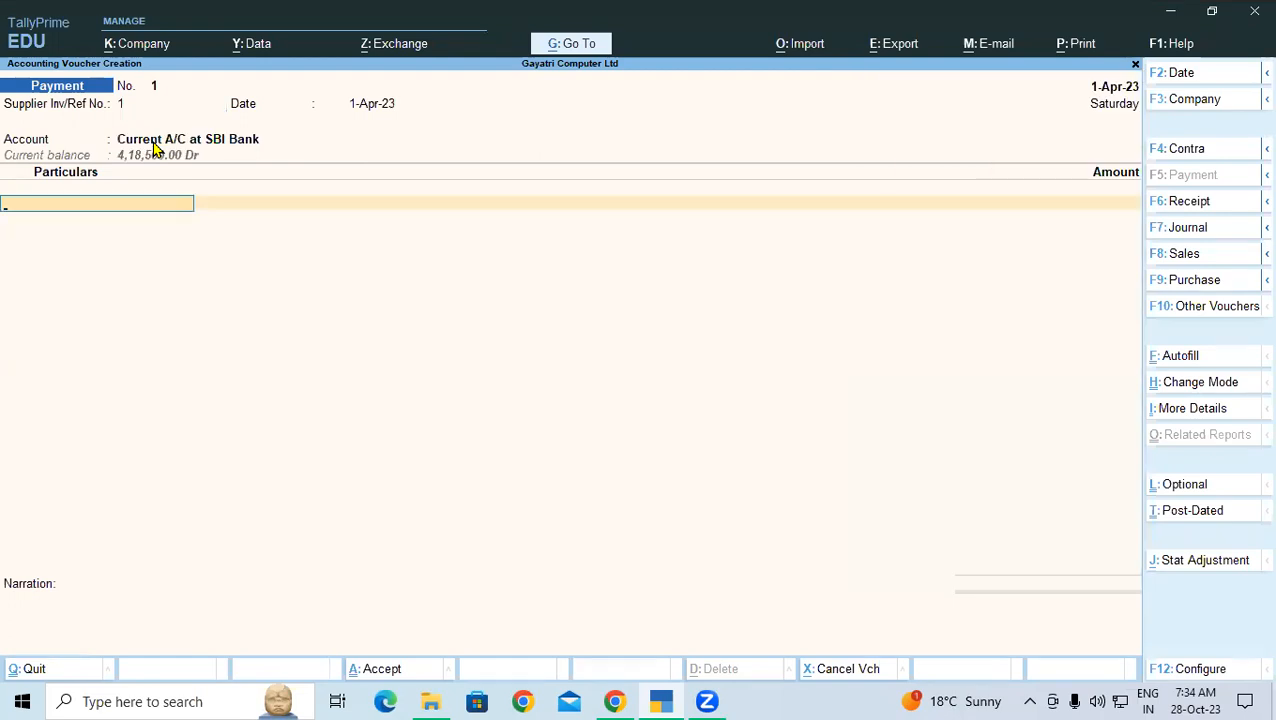
Add Salary to Staff to the single-entry voucher's particulars with an amount of 50,000
{"action": "type", "text": "S"}
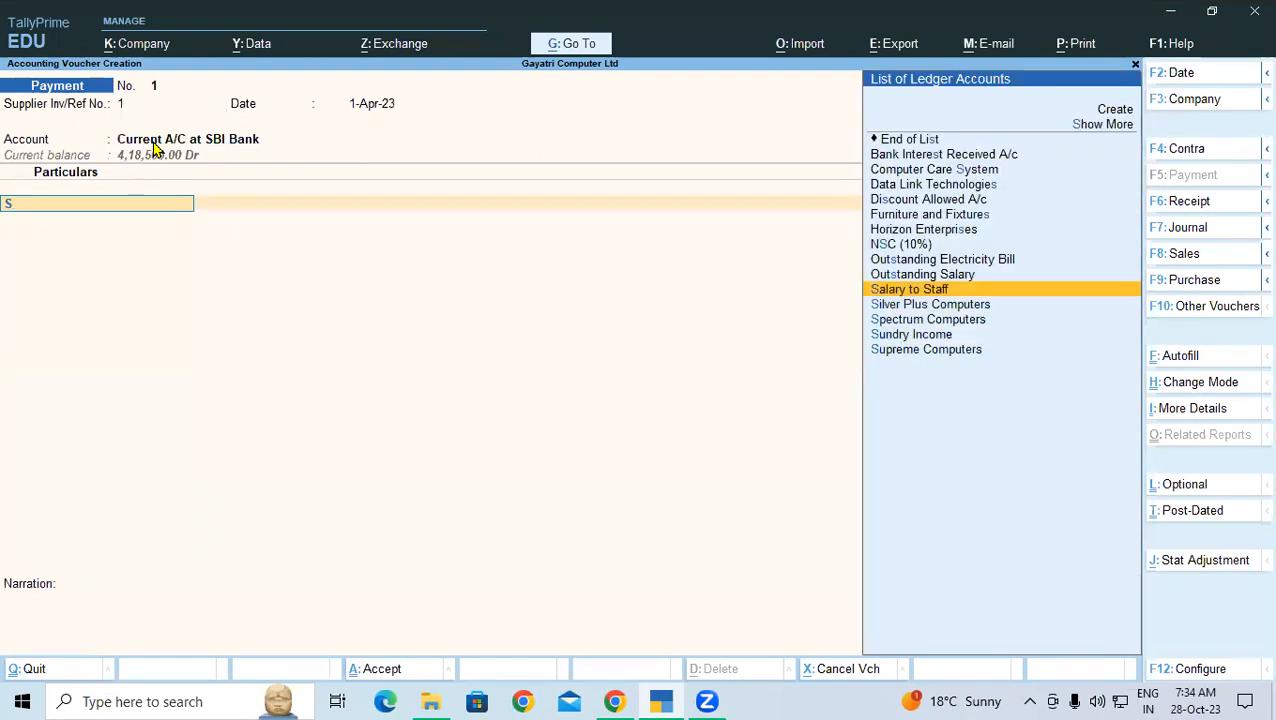
{"action": "key", "text": "Return"}
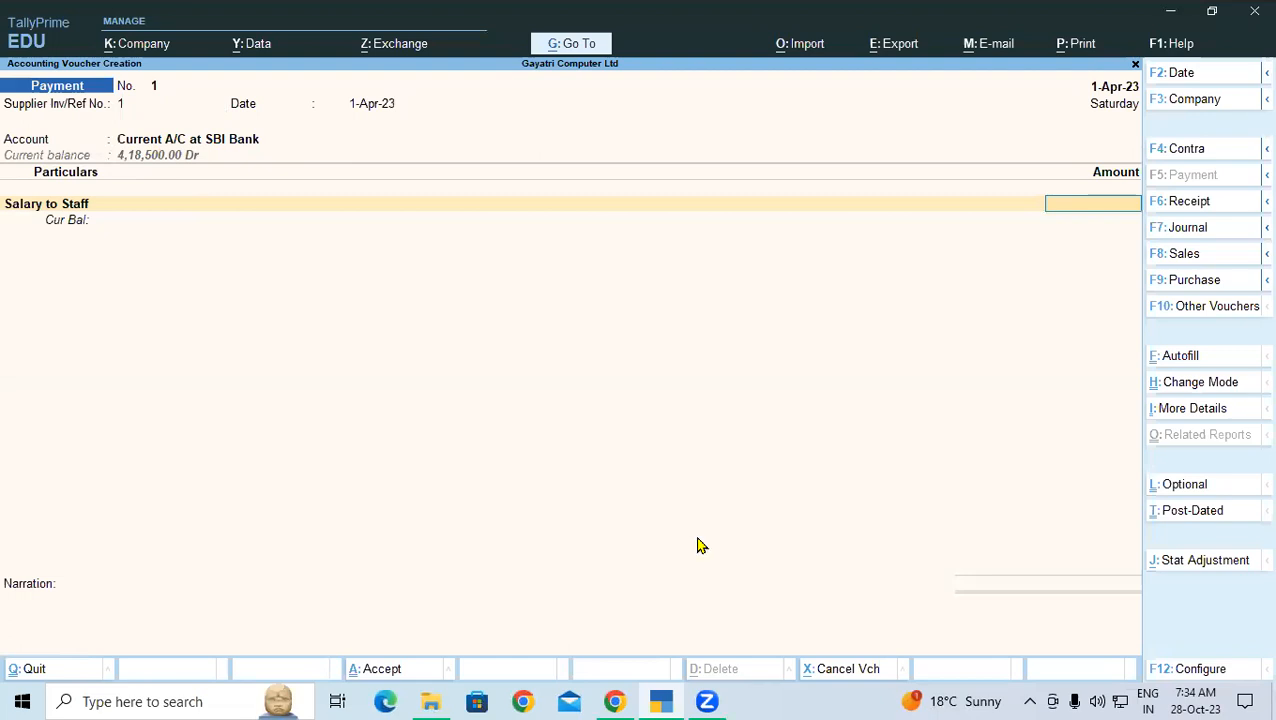
{"action": "left_click", "coordinate": [1088, 198]}
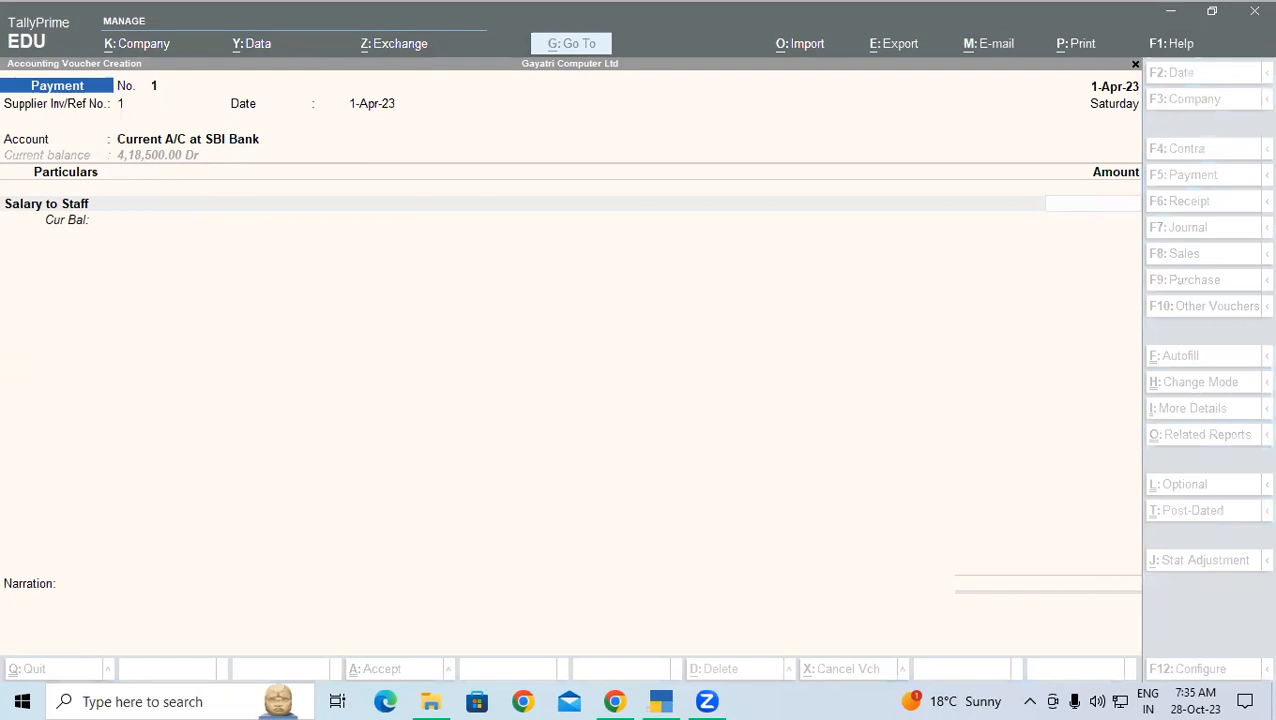
{"action": "left_click", "coordinate": [467, 225]}
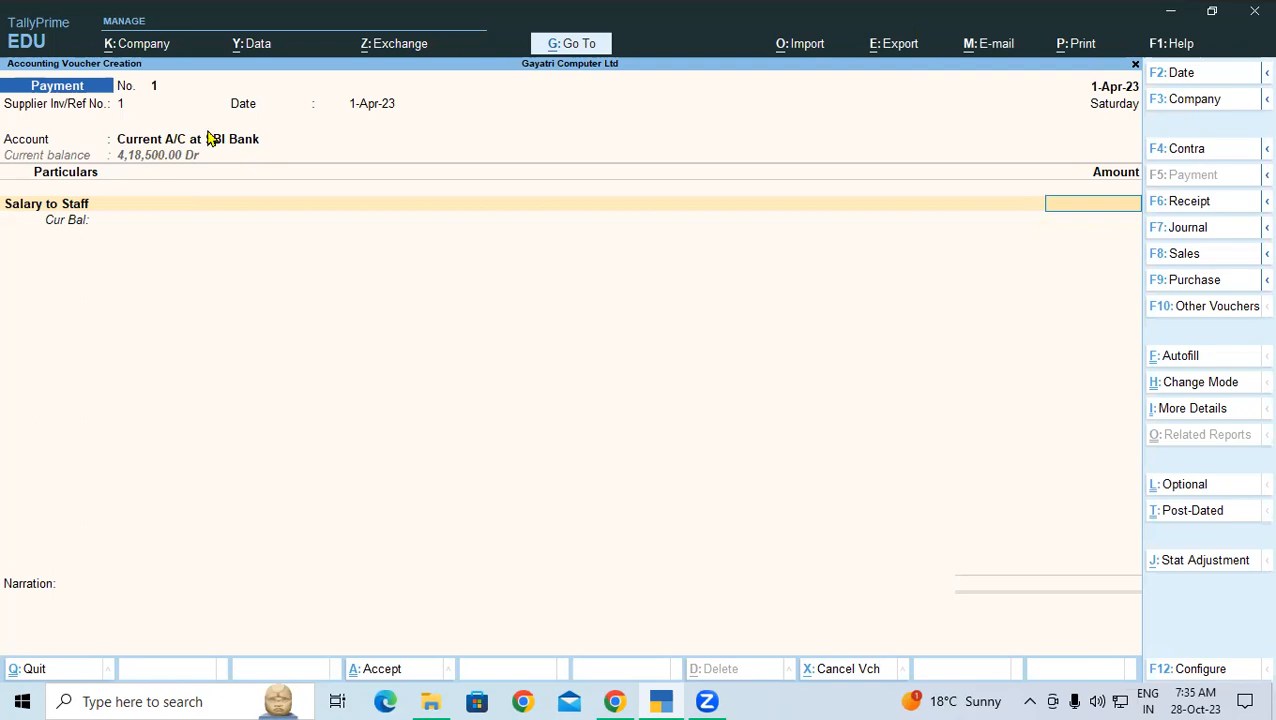
{"action": "type", "text": "50000"}
{"action": "key", "text": "Return"}
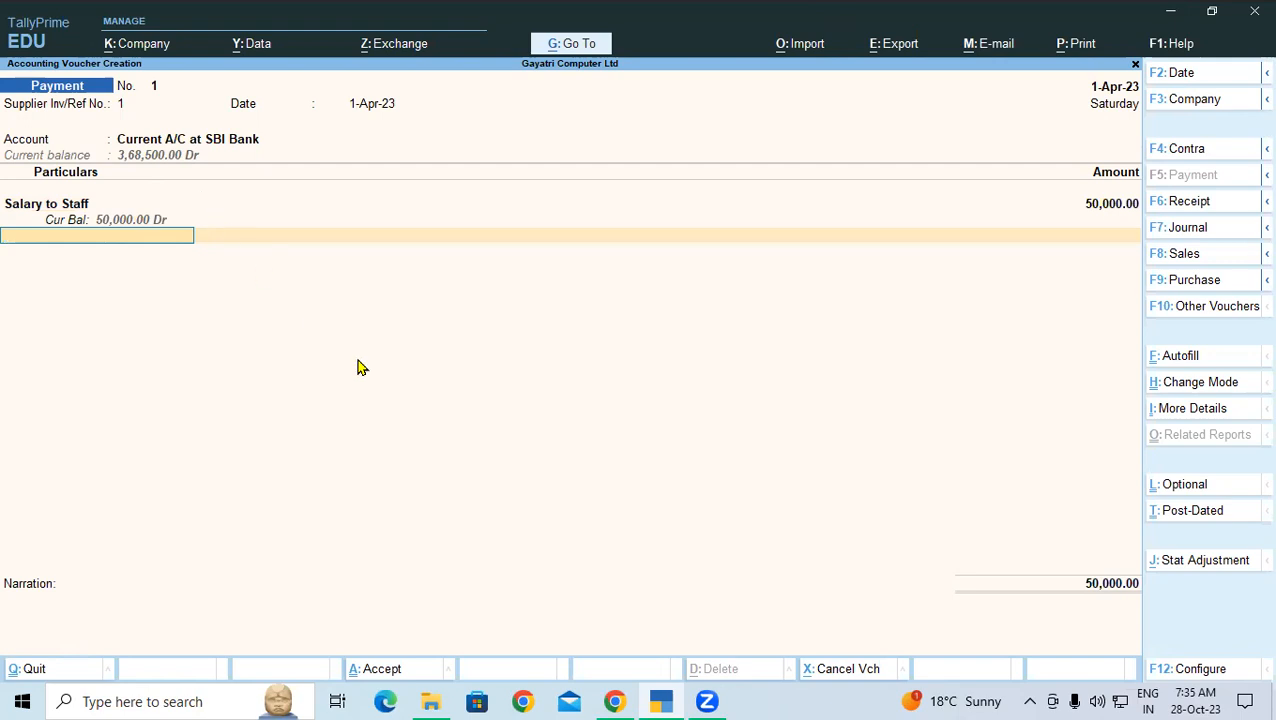
{"action": "left_click", "coordinate": [713, 604]}
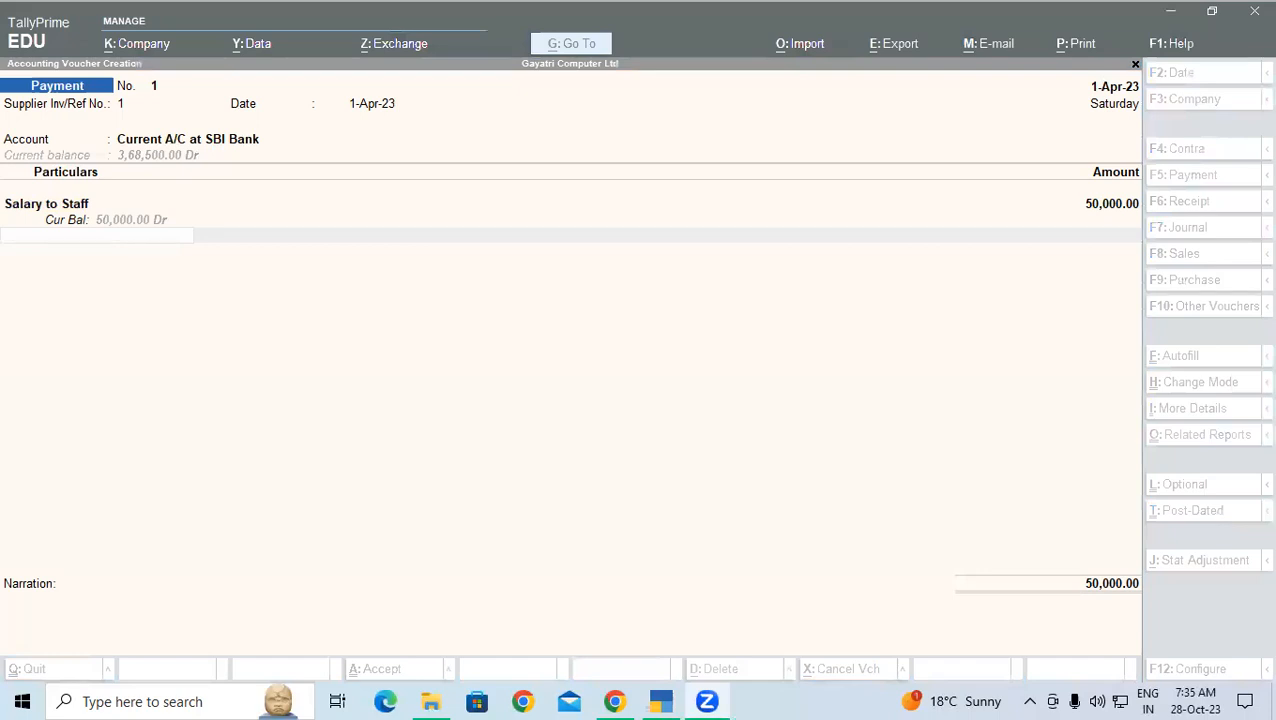
{"action": "left_click", "coordinate": [5, 286]}
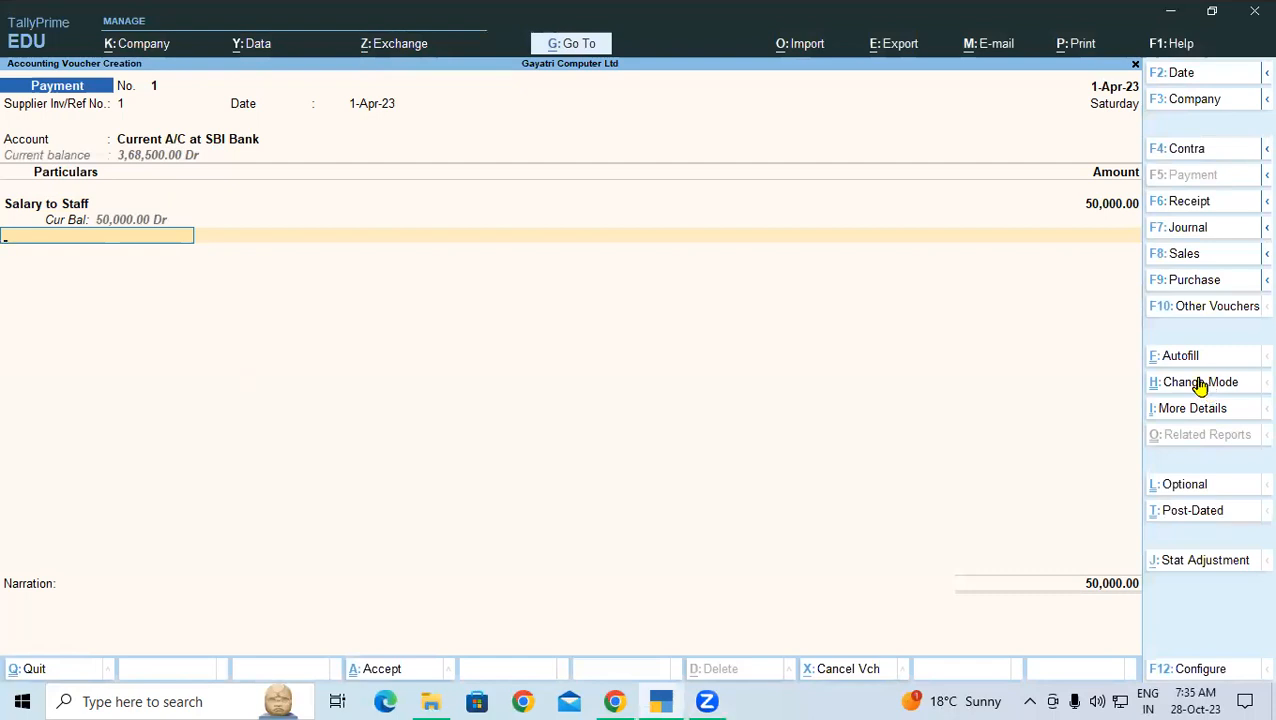
Add Dividend Received as a second particular with an amount of 500
{"action": "left_click", "coordinate": [185, 140]}
{"action": "key", "text": "Return"}
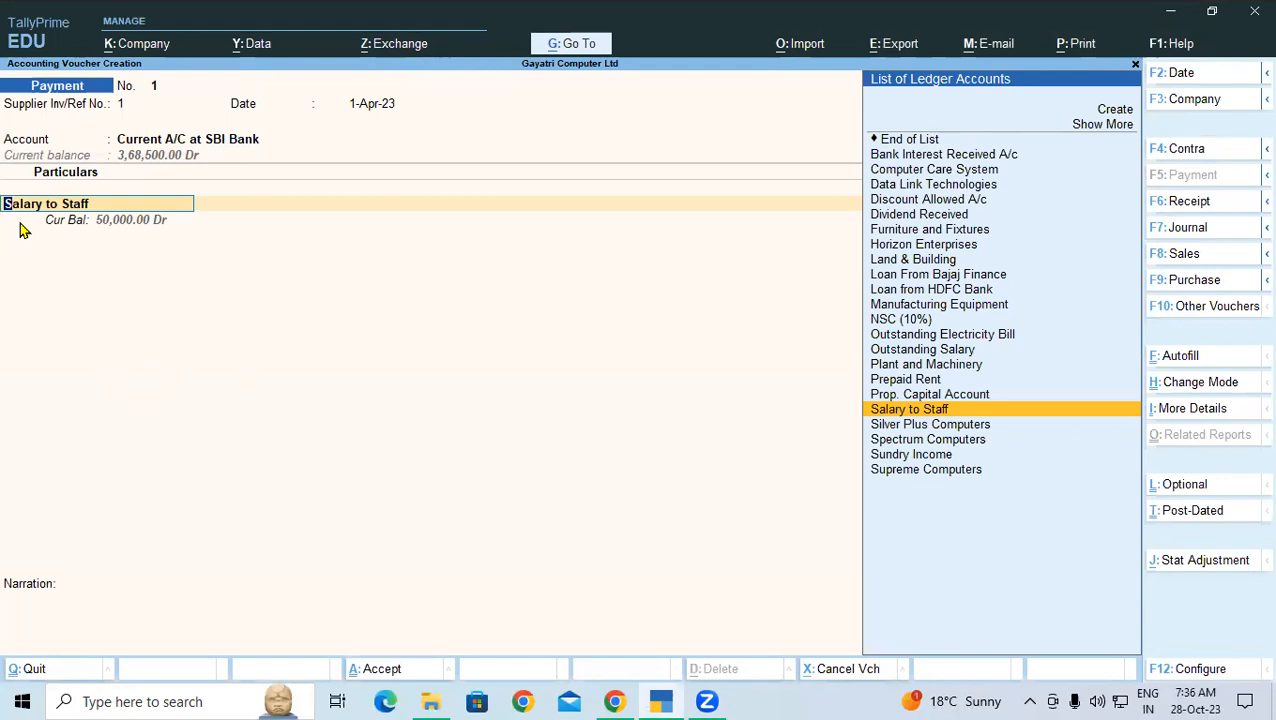
{"action": "key", "text": "Return"}
{"action": "key", "text": "Return"}
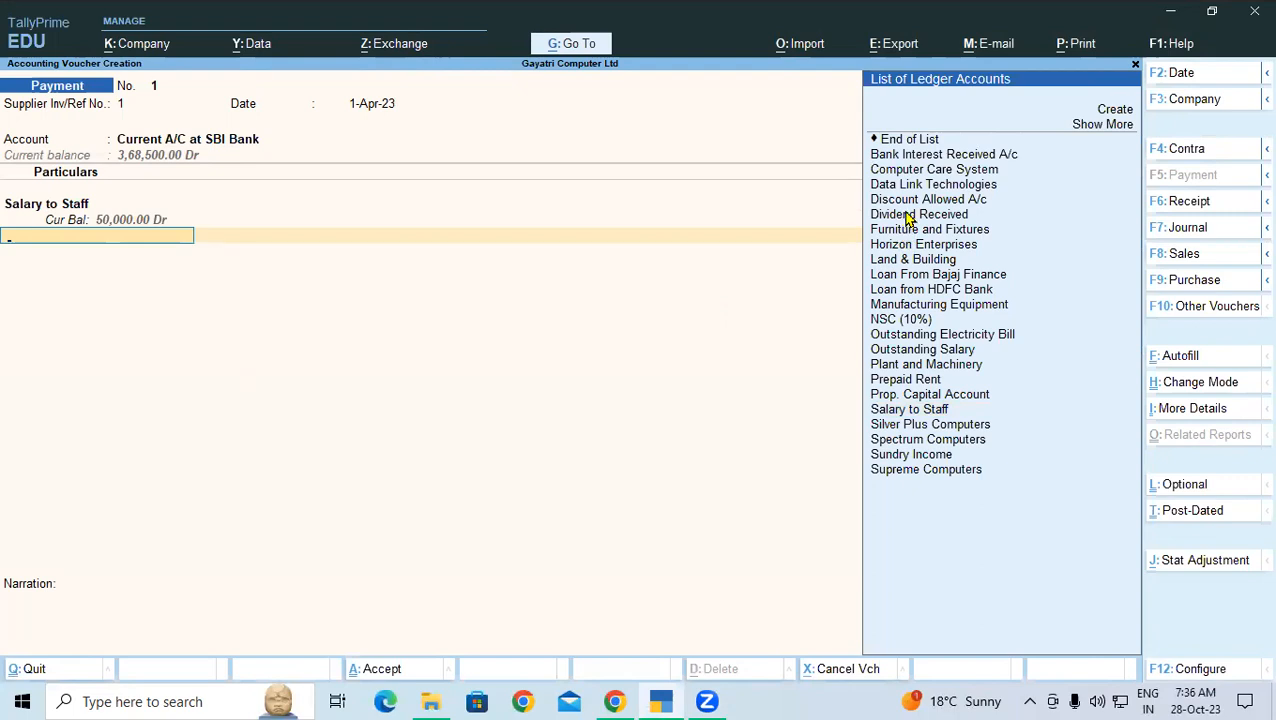
{"action": "left_click", "coordinate": [907, 218]}
{"action": "key", "text": "Return"}
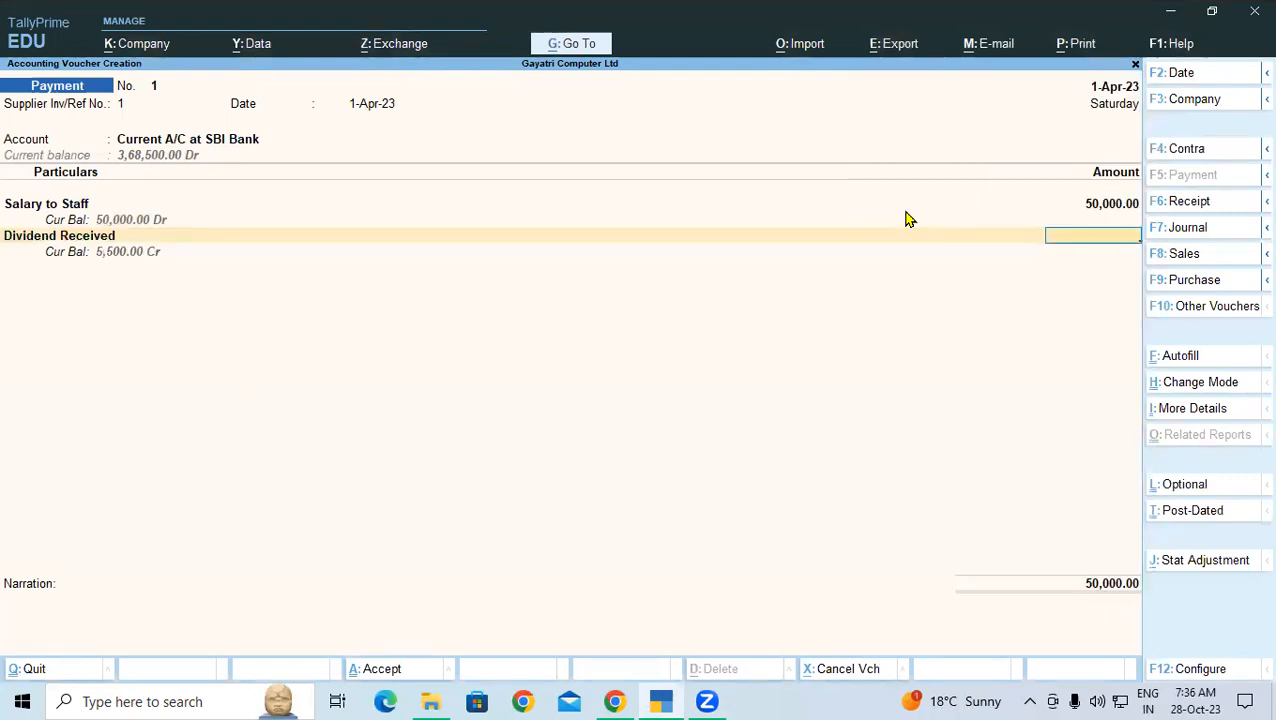
{"action": "type", "text": "500"}
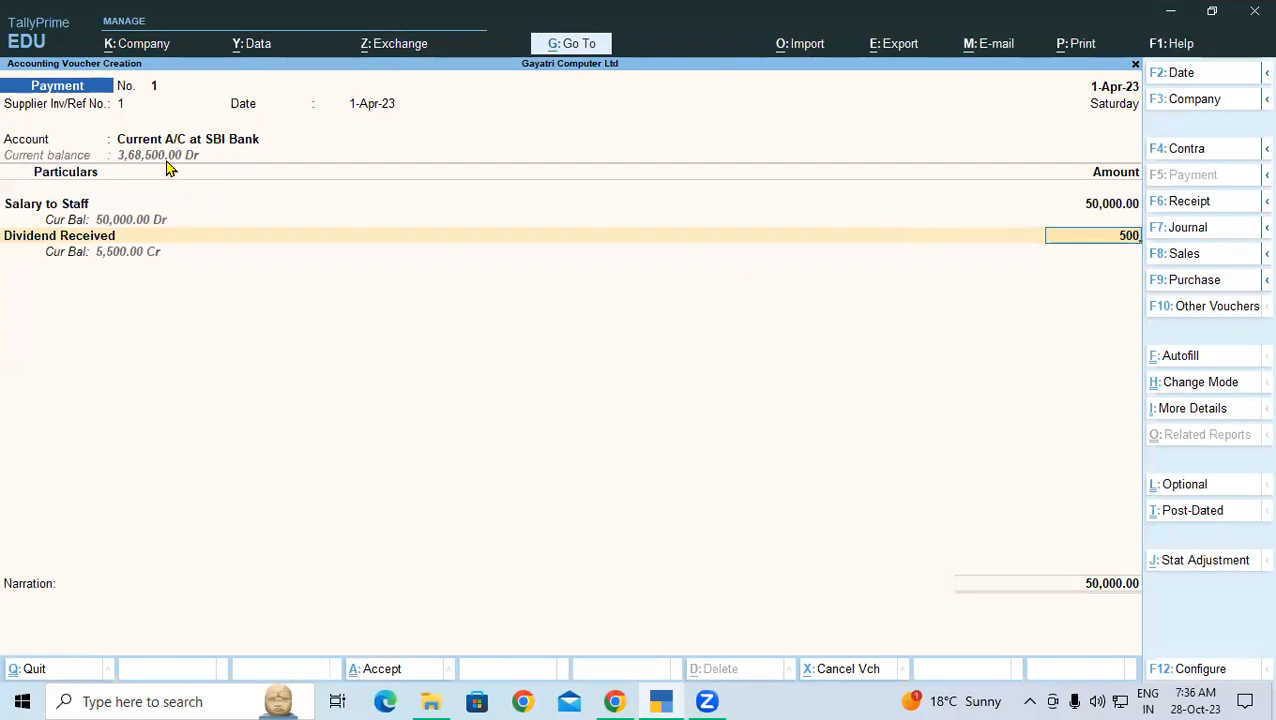
{"action": "key", "text": "Return"}
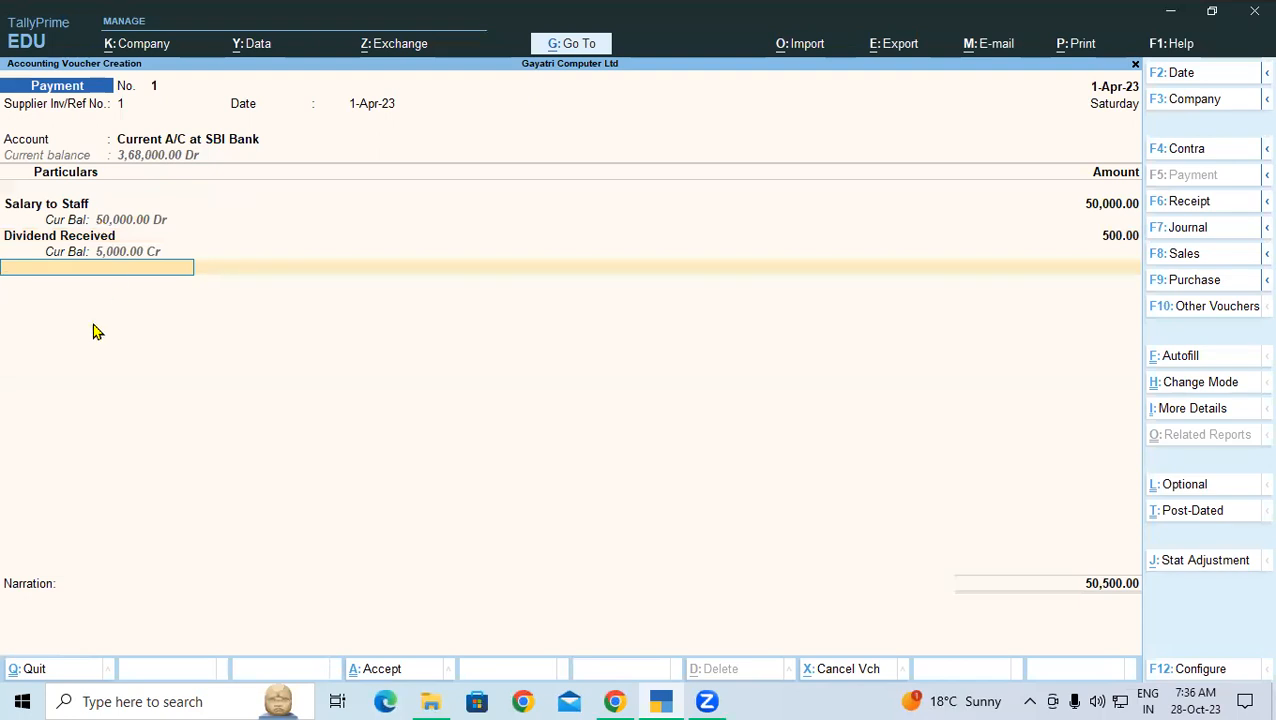
Change the voucher mode to Double Entry and discard the voucher's entries
{"action": "left_click", "coordinate": [1215, 383]}
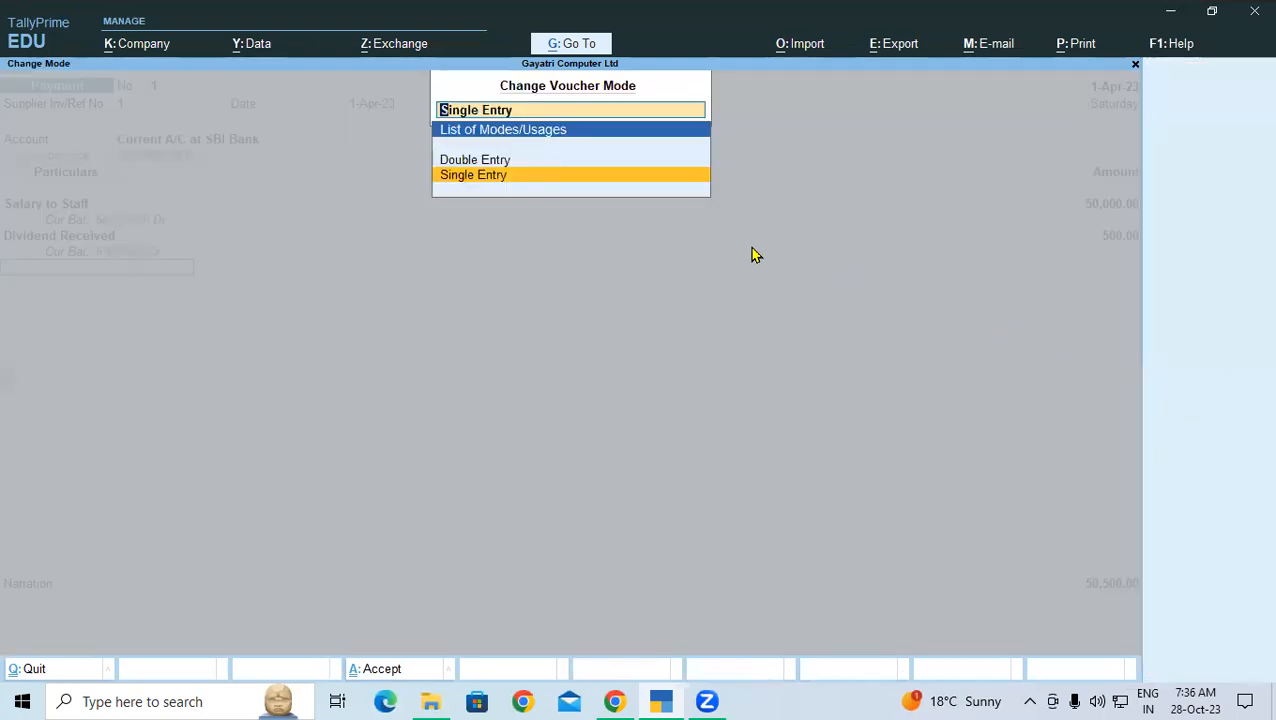
{"action": "left_click", "coordinate": [472, 160]}
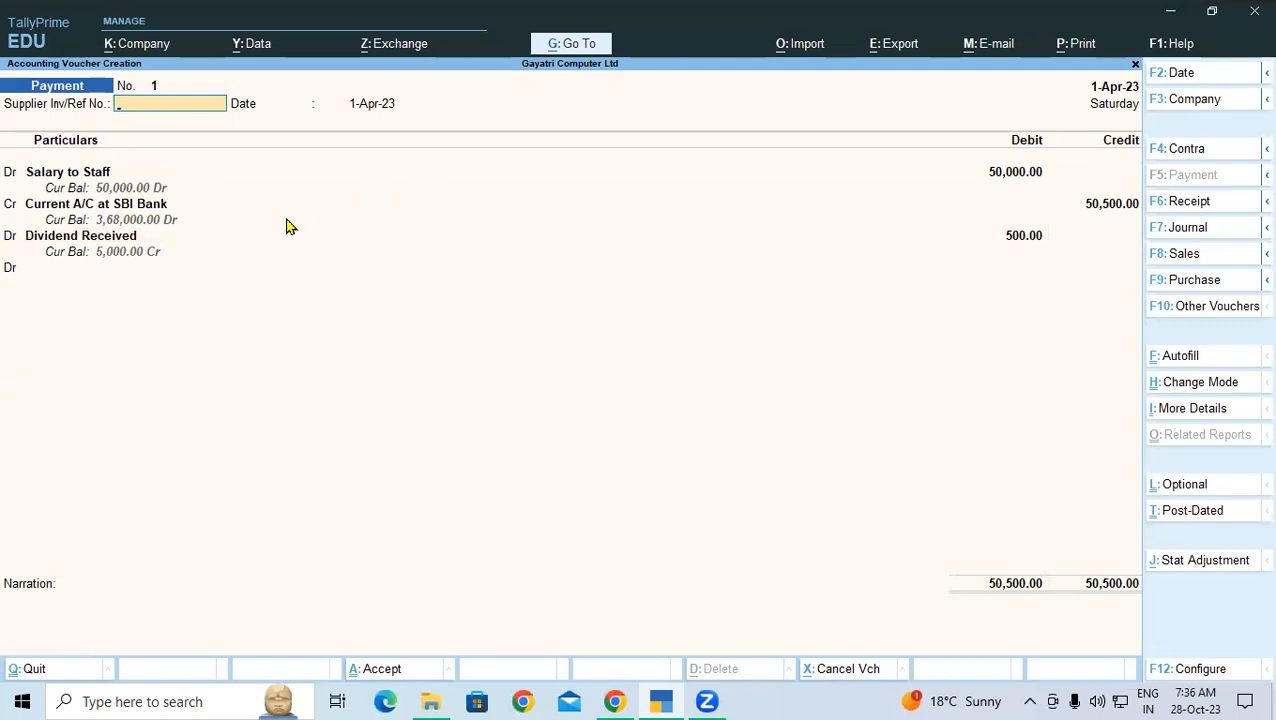
{"action": "key", "text": "Escape"}
{"action": "key", "text": "Return"}
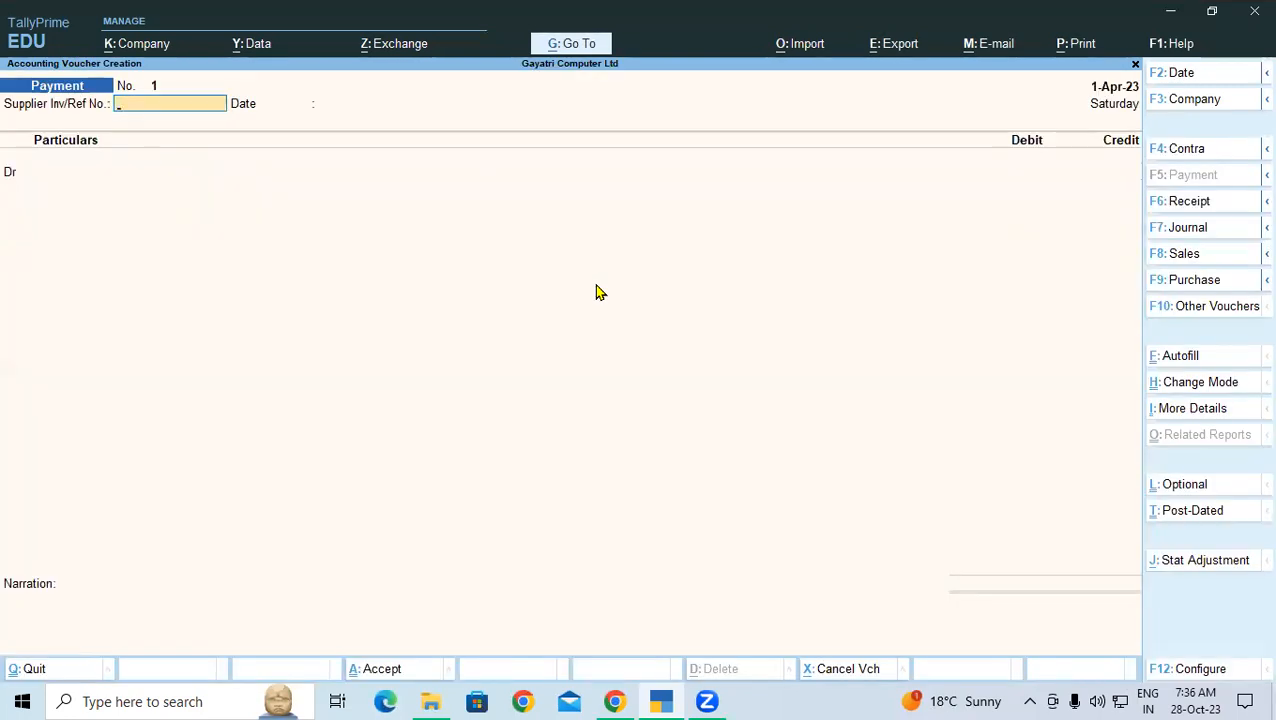
Enter supplier reference 1 with the date 1-Apr-23 and debit Salary to Staff with 50,000
{"action": "type", "text": "1"}
{"action": "key", "text": "Return"}
{"action": "key", "text": "Return"}
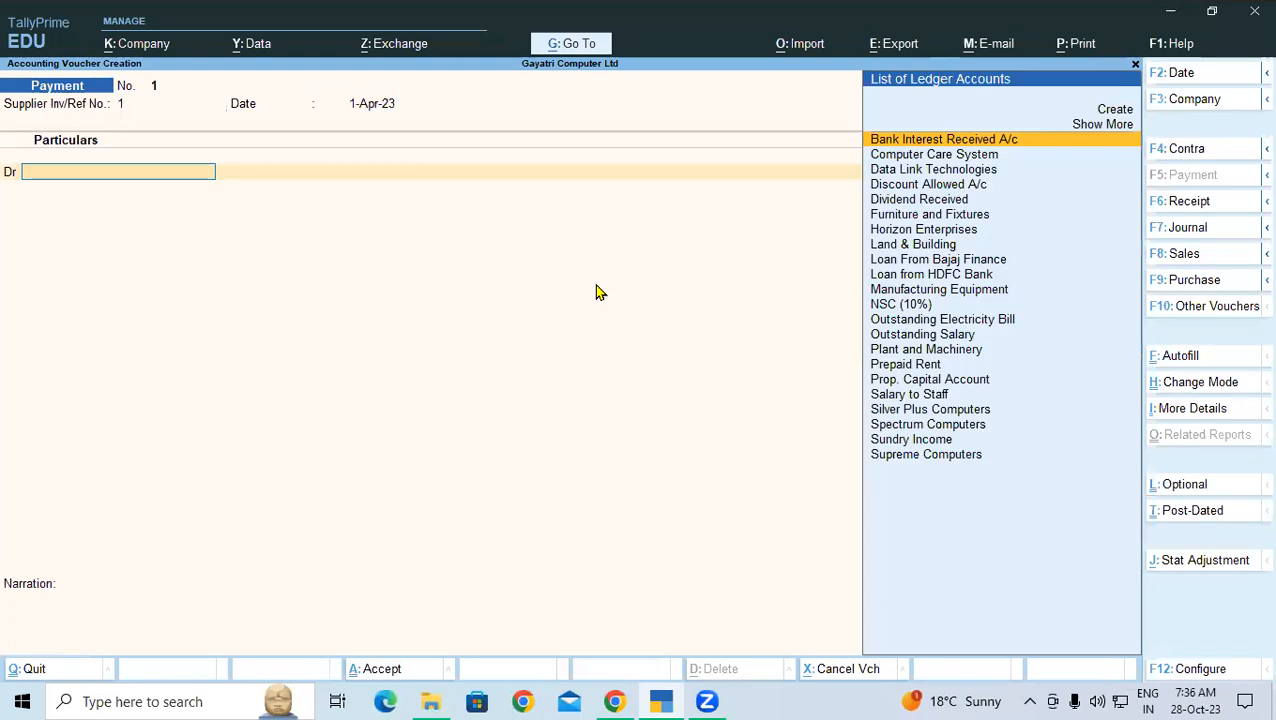
{"action": "type", "text": "S"}
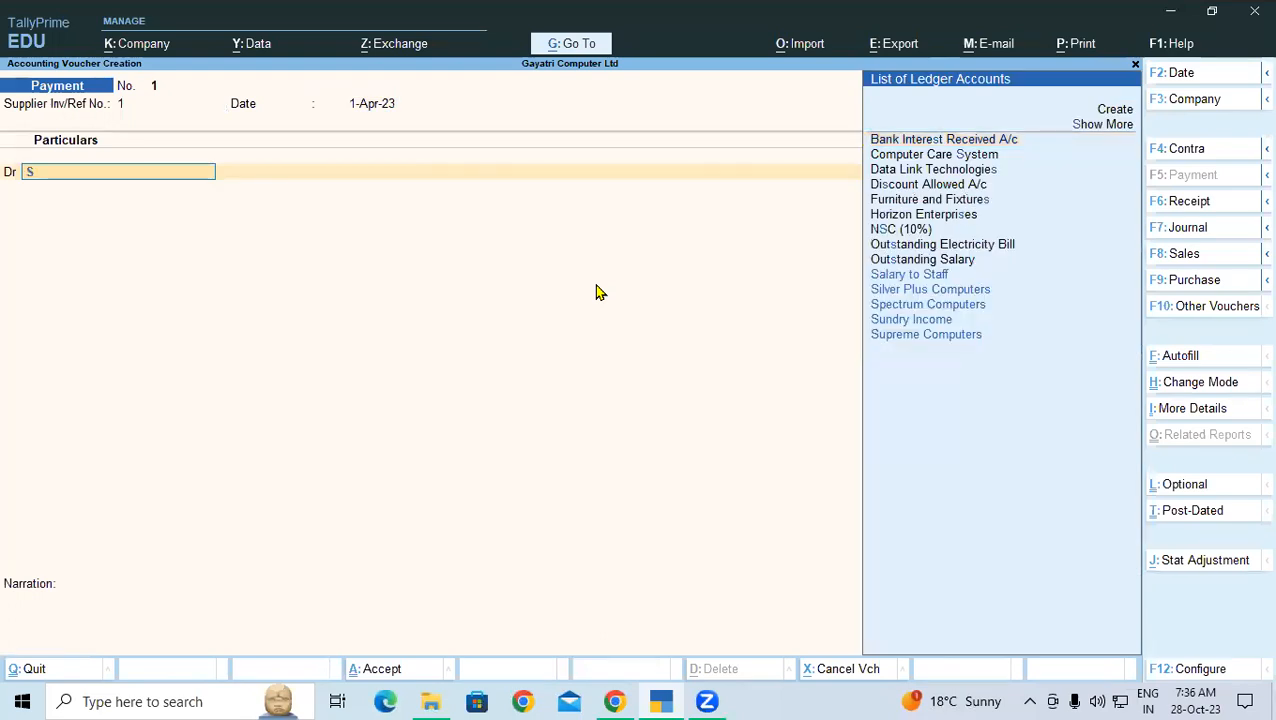
{"action": "type", "text": "a"}
{"action": "key", "text": "Return"}
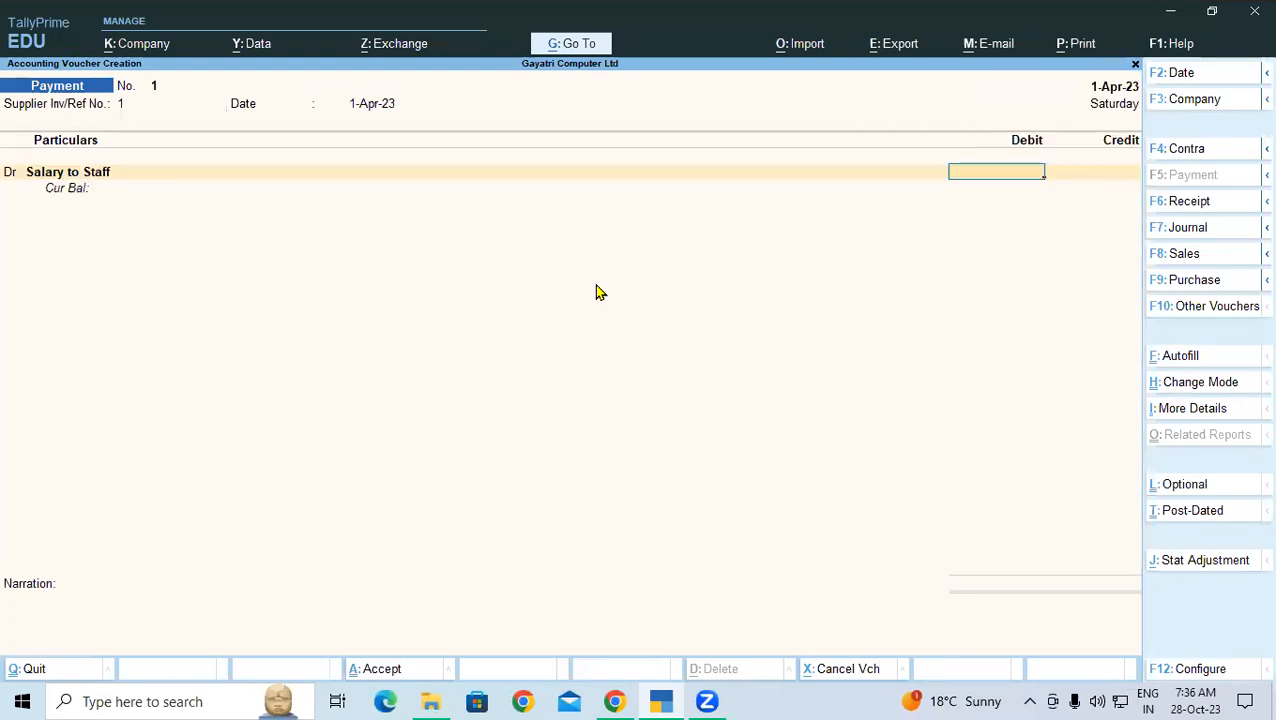
{"action": "type", "text": "50,000"}
{"action": "key", "text": "Return"}
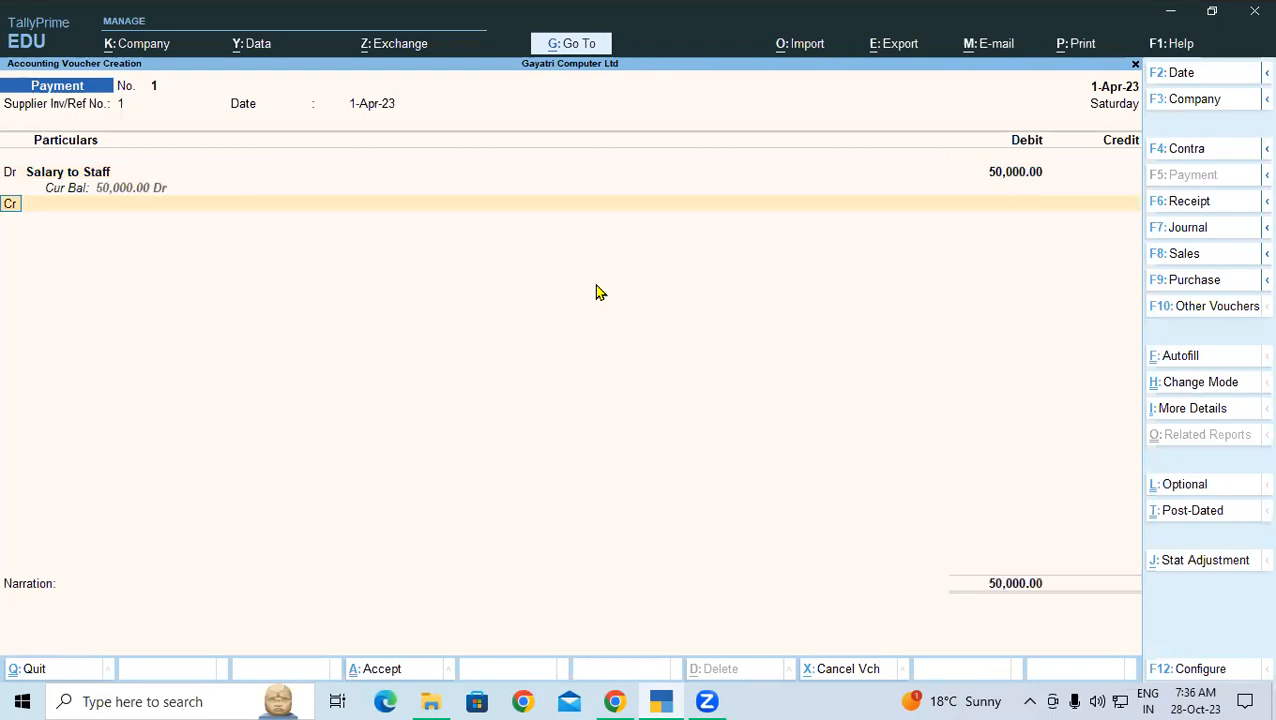
Credit the payment to the Current A/C at SBI Bank ledger
{"action": "key", "text": "Return"}
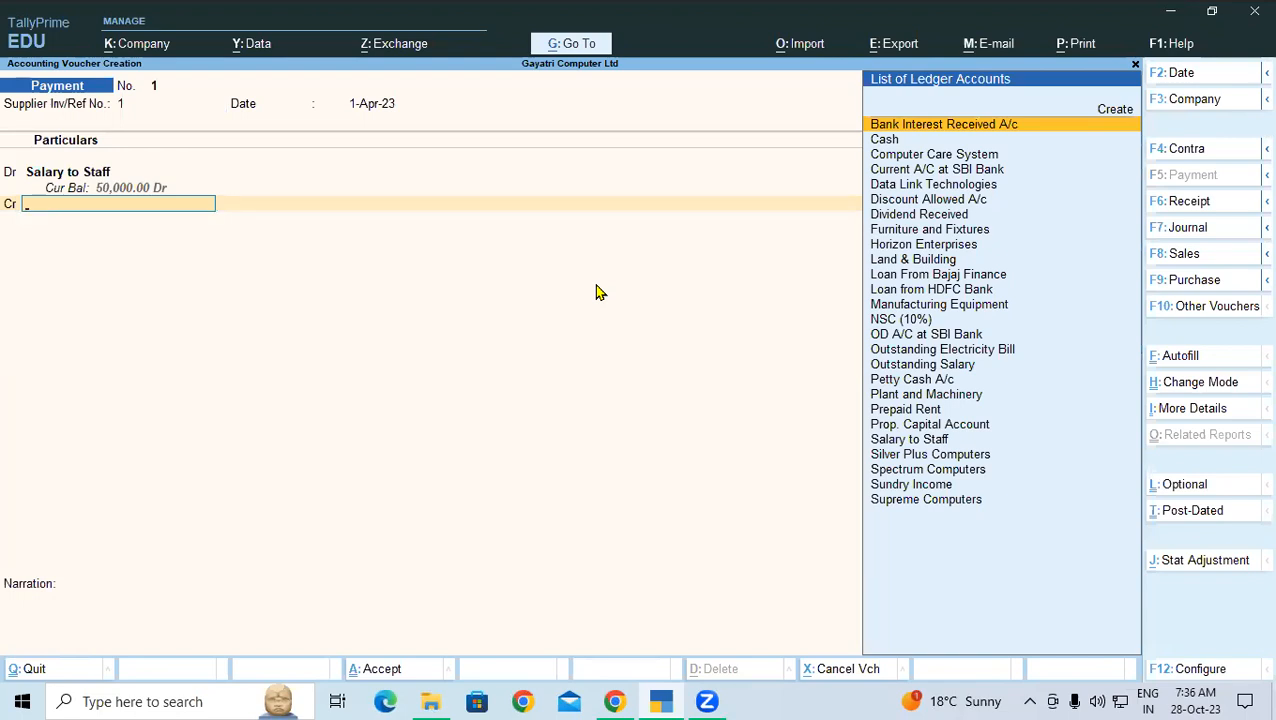
{"action": "type", "text": "b"}
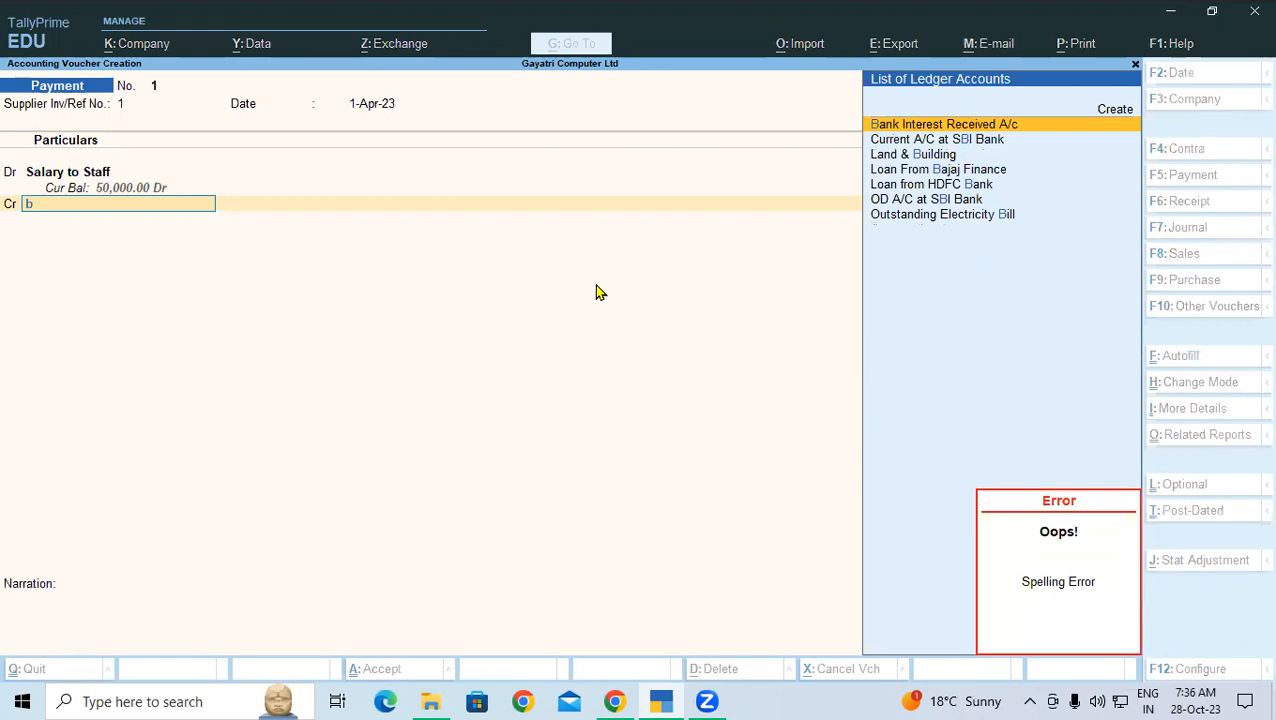
{"action": "key", "text": "Down"}
{"action": "key", "text": "Return"}
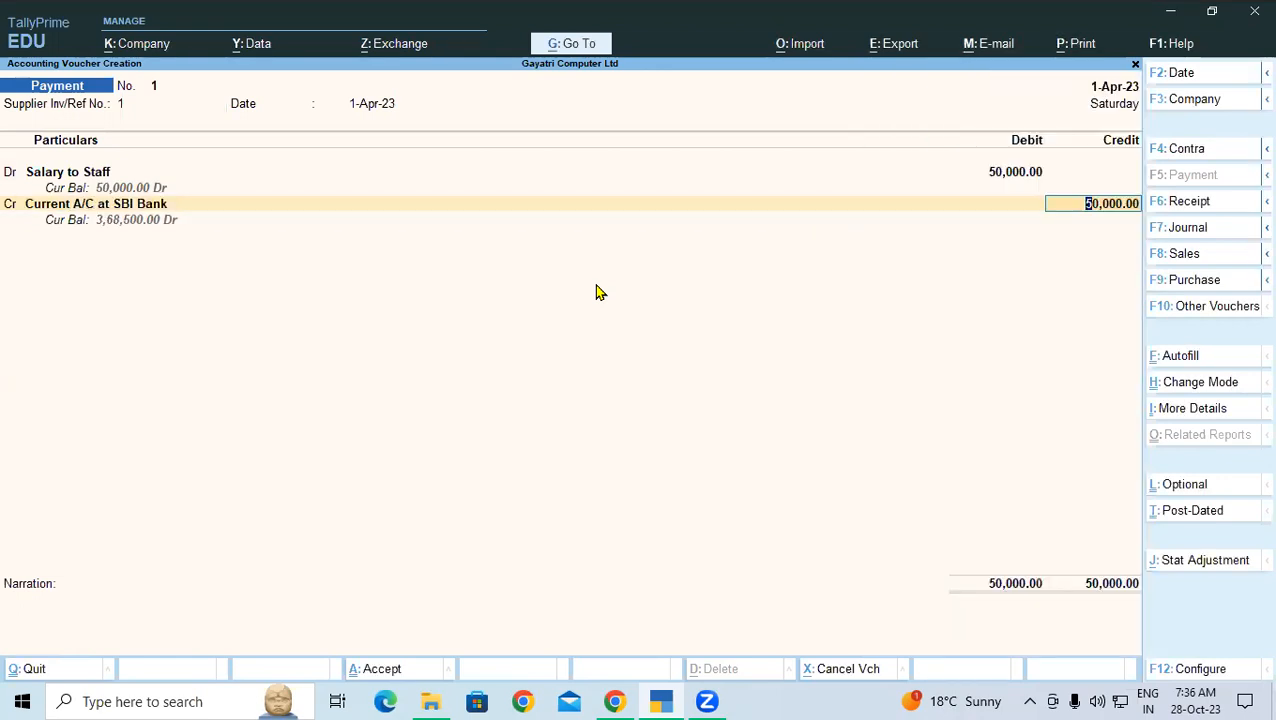
Accept the 50,000 credit with a Cheque bank allocation, check the transaction in the PDF notes and return to the voucher's narration
{"action": "key", "text": "Return"}
{"action": "key", "text": "Return"}
{"action": "key", "text": "Return"}
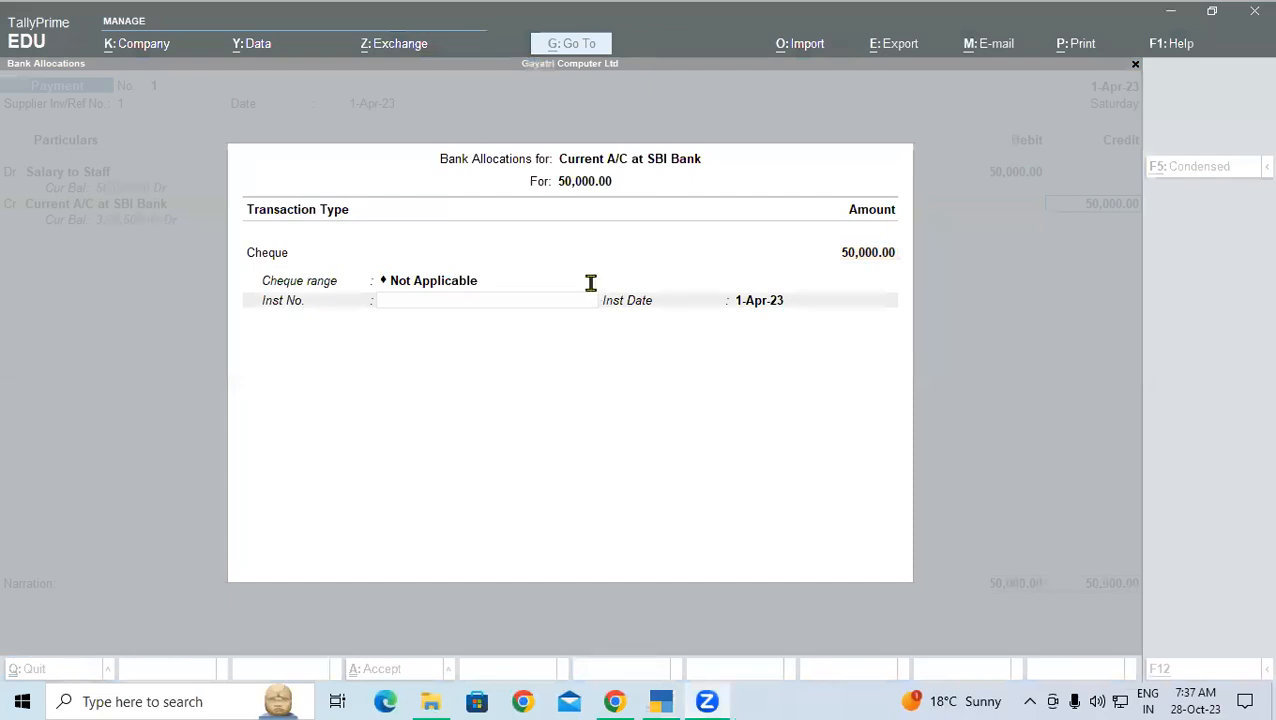
{"action": "key", "text": "alt+Tab"}
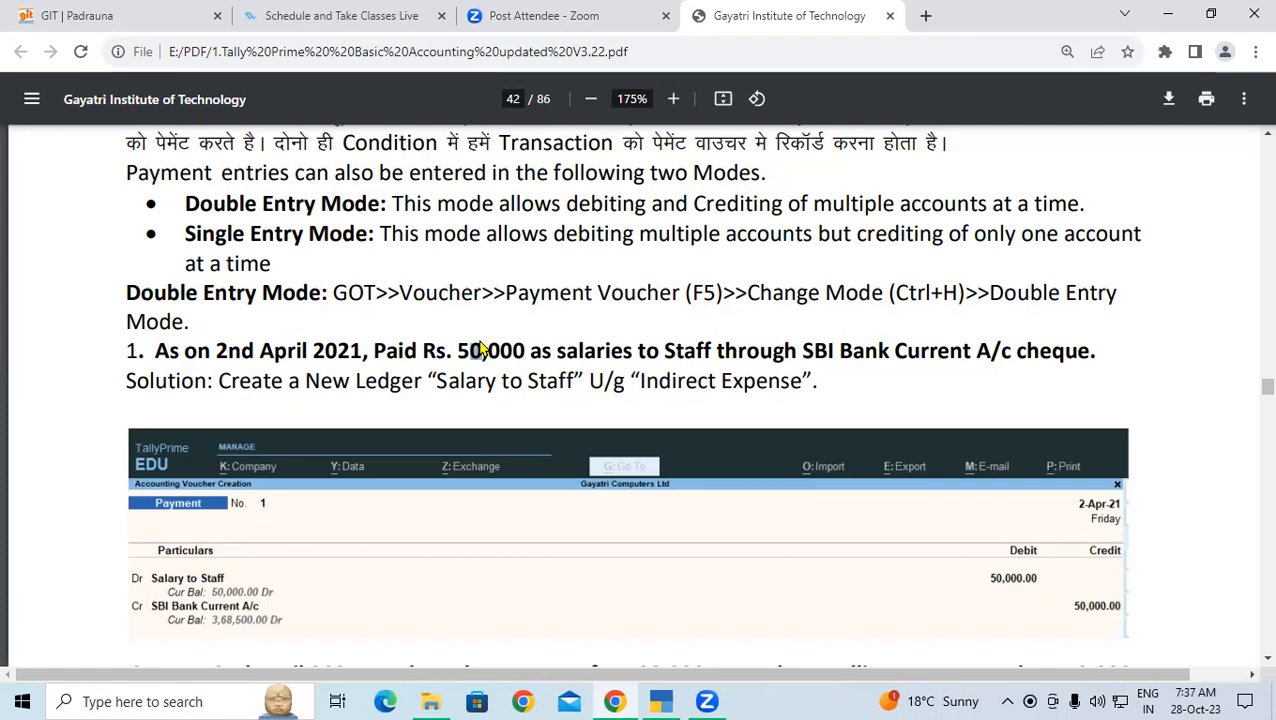
{"action": "key", "text": "alt+Tab"}
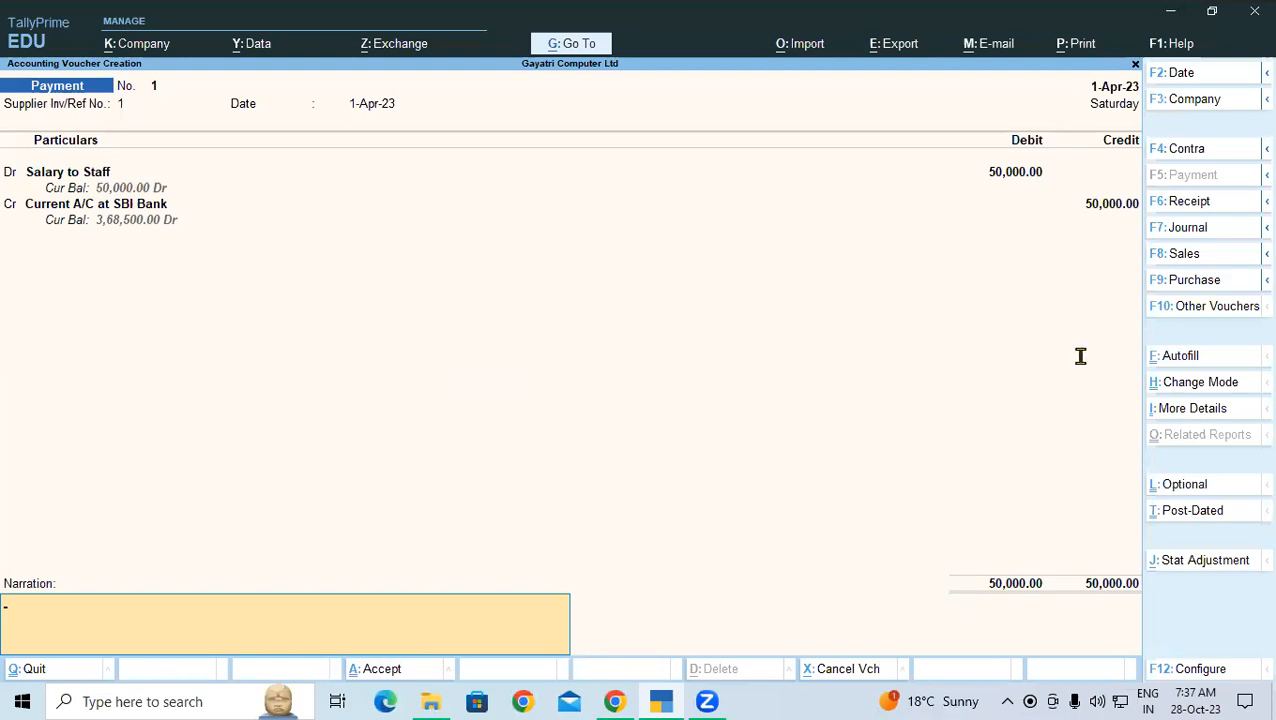
Fill the narration with the salary payment transaction text from the PDF notes and save the payment voucher
{"action": "key", "text": "alt+Tab"}
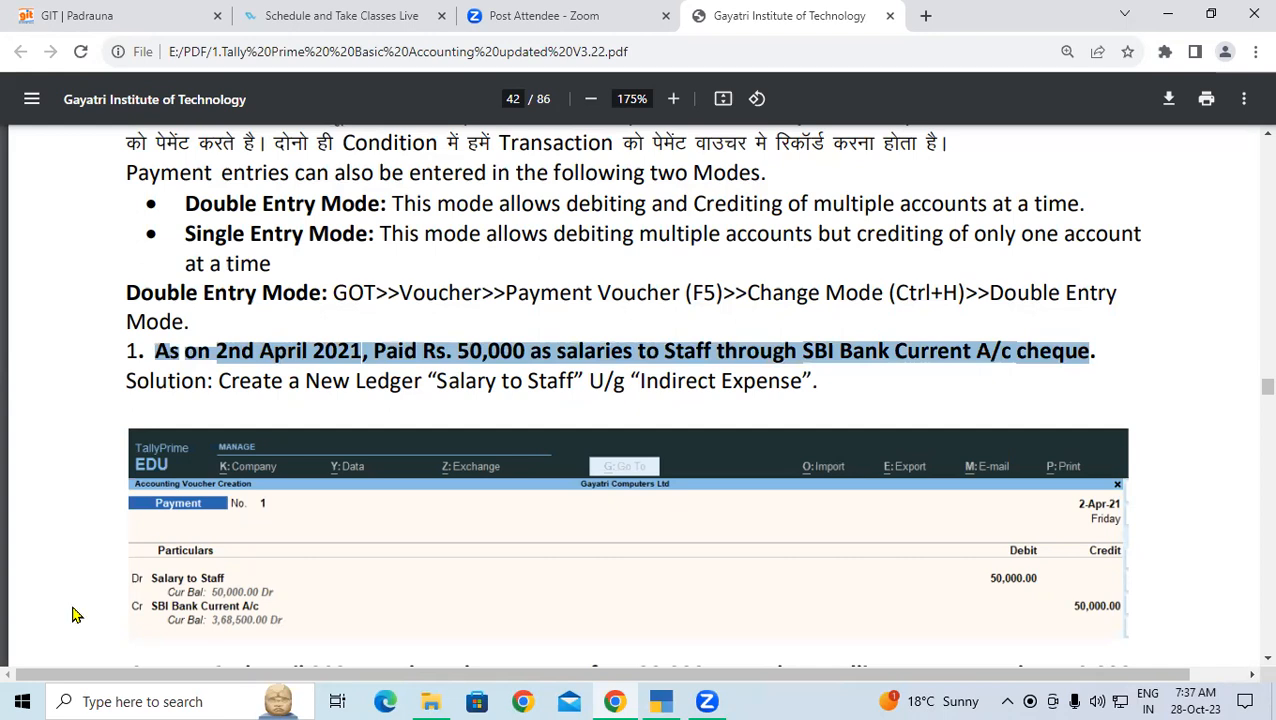
{"action": "key", "text": "alt+Tab"}
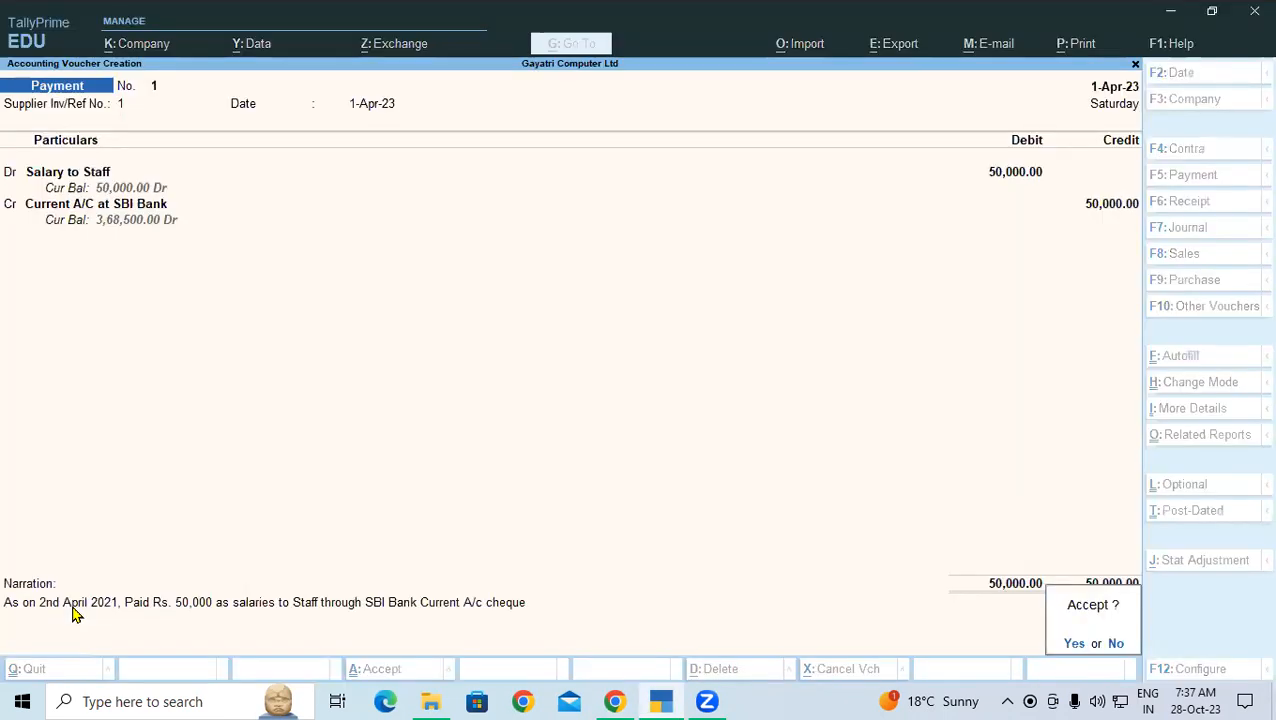
{"action": "key", "text": "y"}
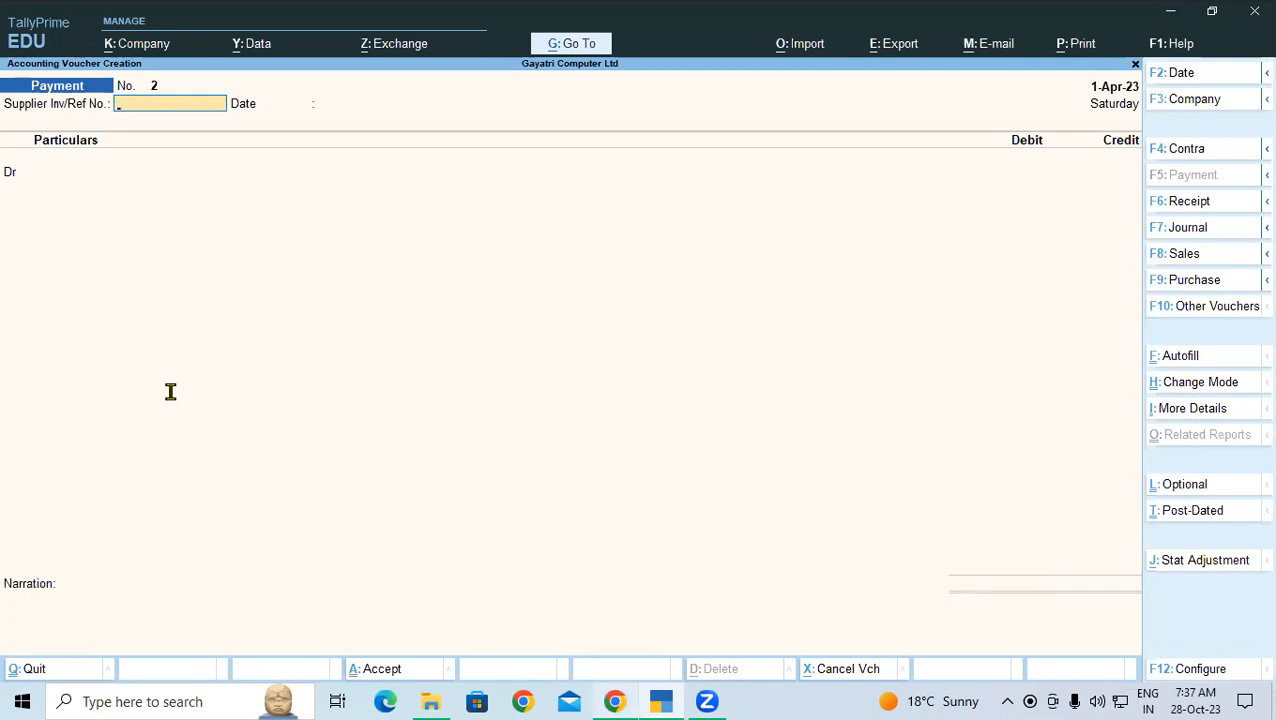
Switch to the PDF notes and examine the second transaction, the cash payment for travelling and food expenses, with its solution
{"action": "key", "text": "alt+Tab"}
{"action": "left_click_drag", "start_coordinate": [332, 392], "coordinate": [1032, 392]}
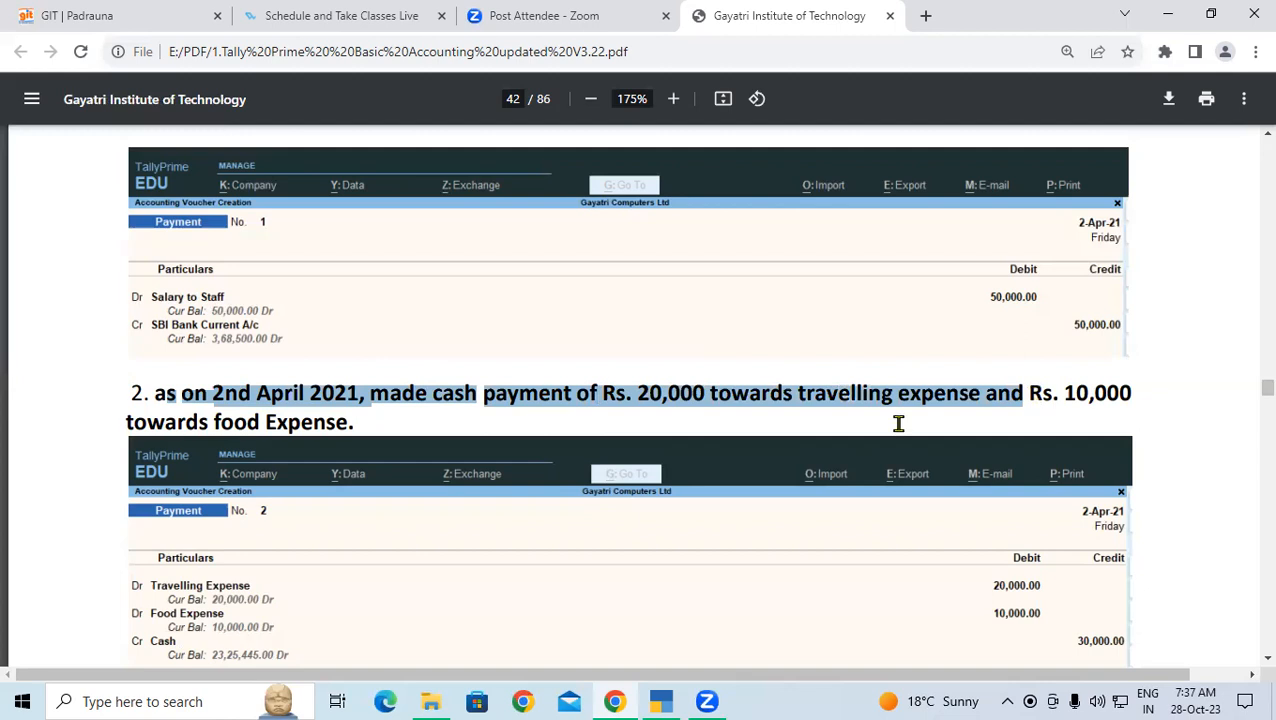
{"action": "left_click", "coordinate": [898, 423]}
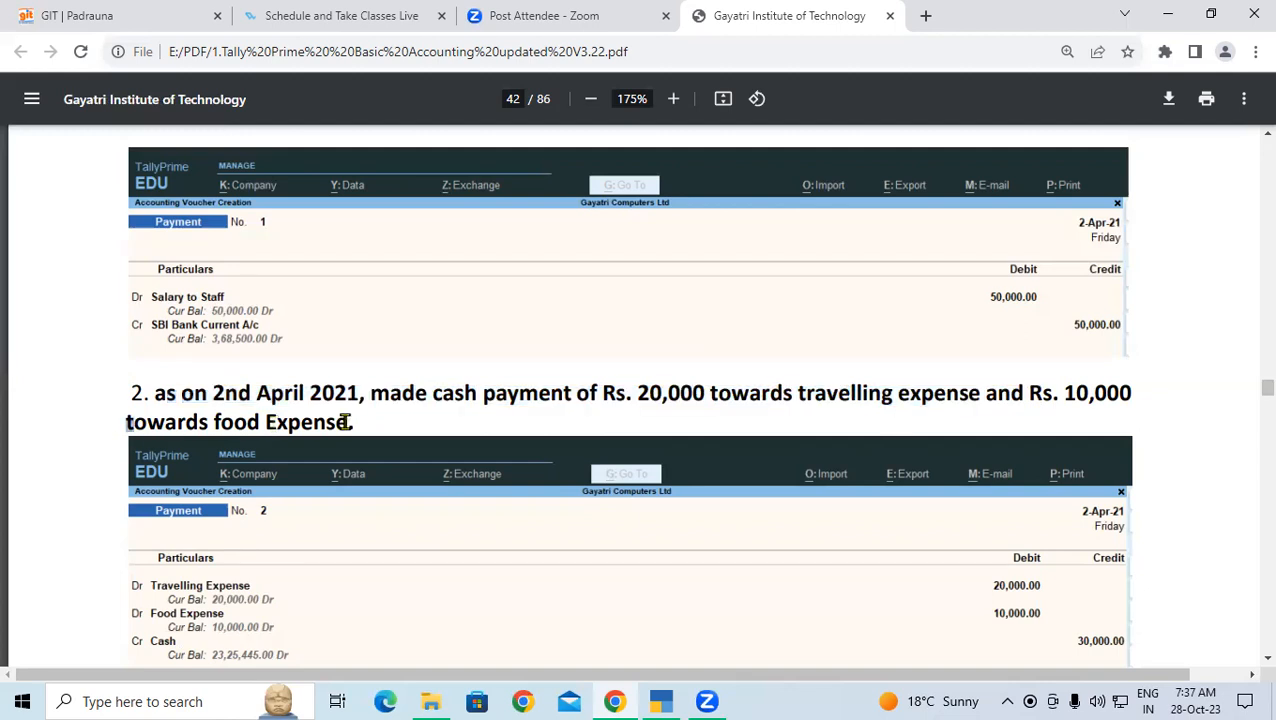
{"action": "left_click_drag", "start_coordinate": [344, 422], "coordinate": [344, 422]}
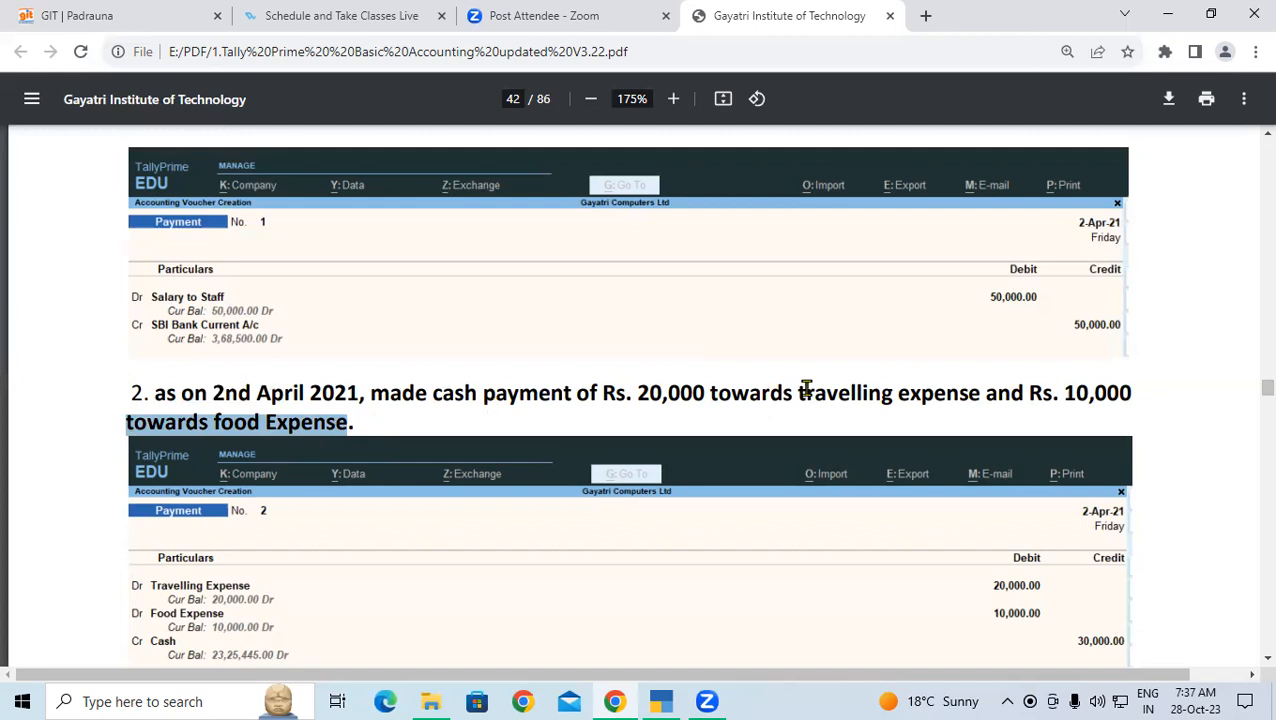
{"action": "double_click", "coordinate": [690, 392]}
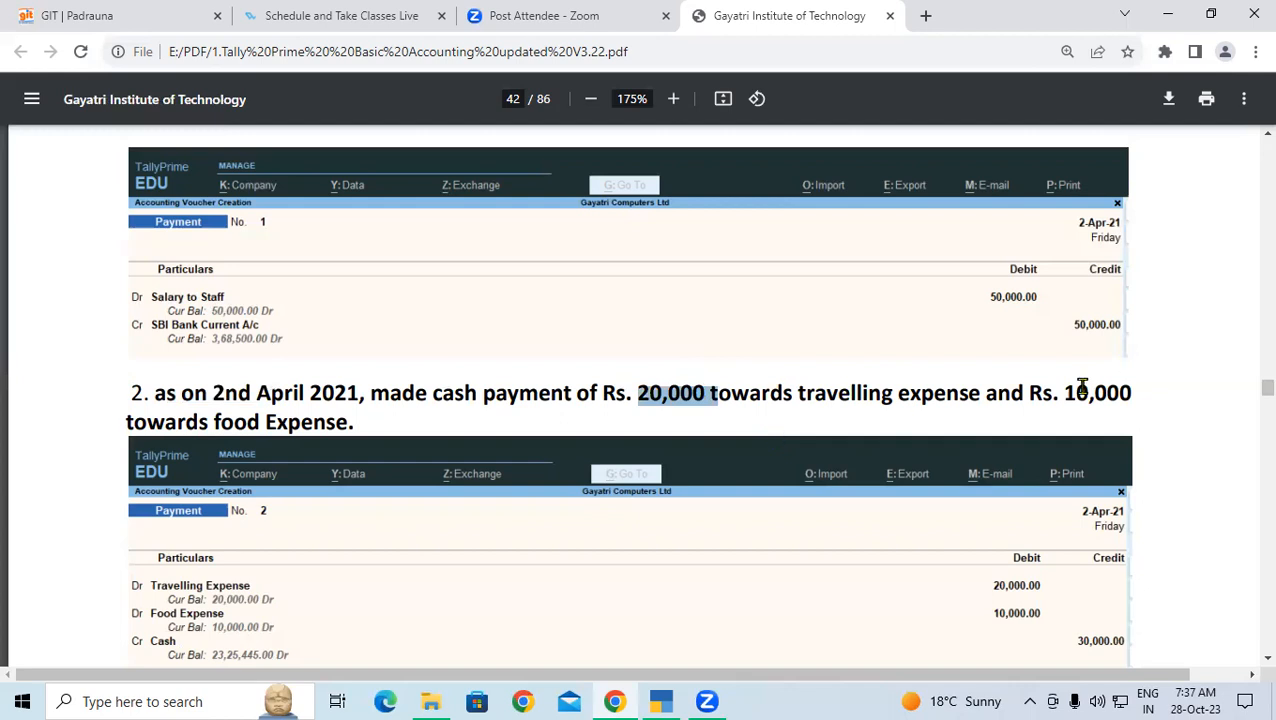
{"action": "double_click", "coordinate": [1114, 391]}
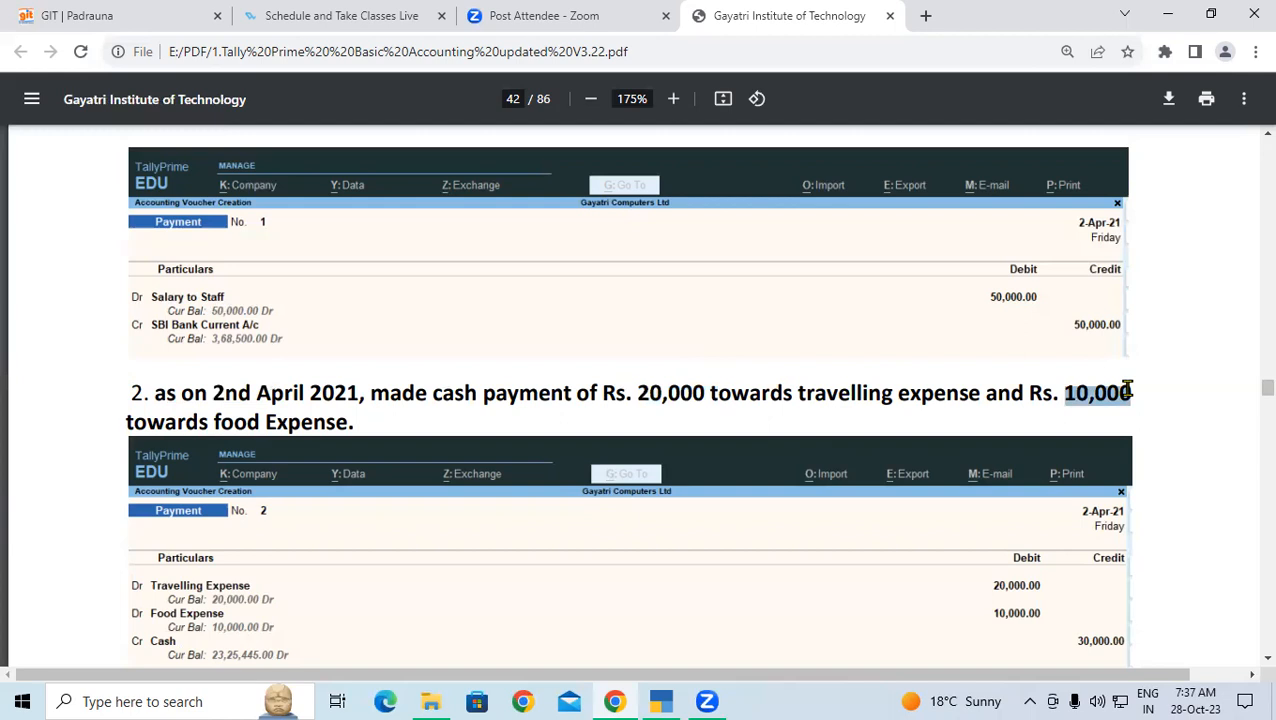
{"action": "left_click", "coordinate": [466, 392]}
{"action": "double_click", "coordinate": [466, 392]}
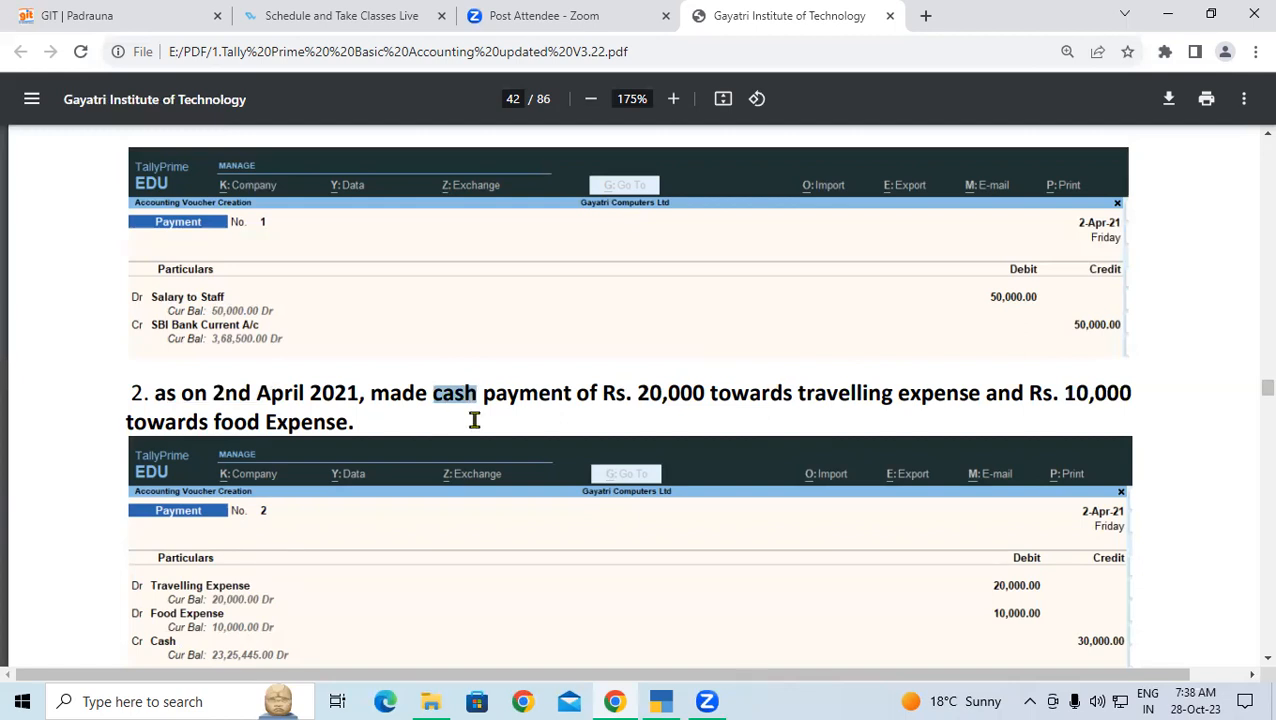
{"action": "scroll", "coordinate": [474, 420], "scroll_direction": "down", "scroll_amount": 5}
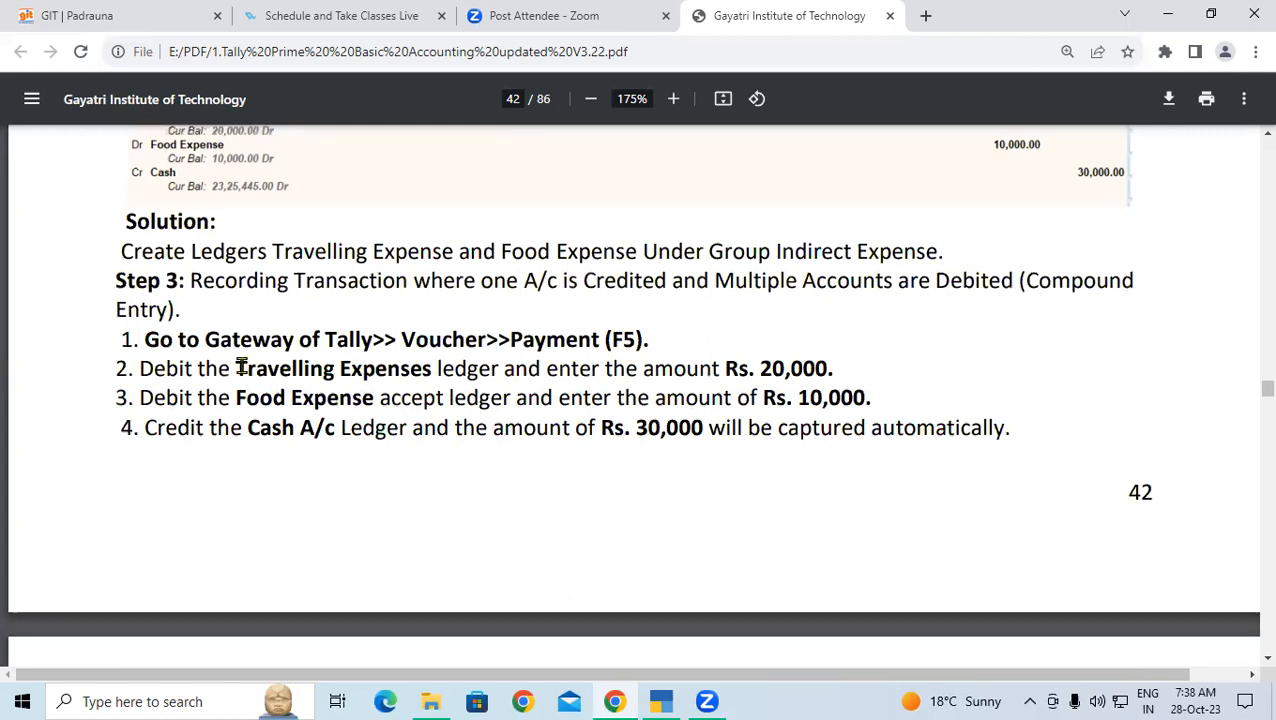
Copy the Travelling Expenses name from the PDF notes and start a TallyPrime payment voucher with supplier reference 2 dated 1-Apr-23
{"action": "left_click_drag", "start_coordinate": [236, 368], "coordinate": [425, 368]}
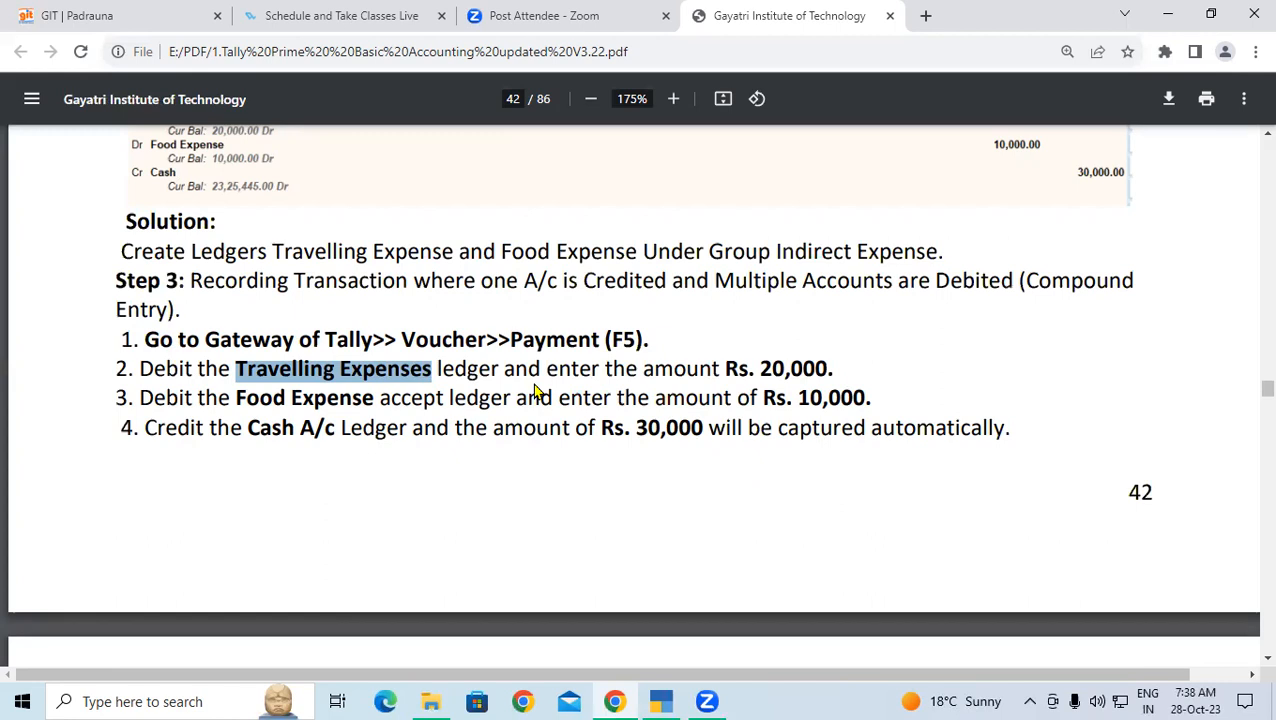
{"action": "key", "text": "alt+Tab"}
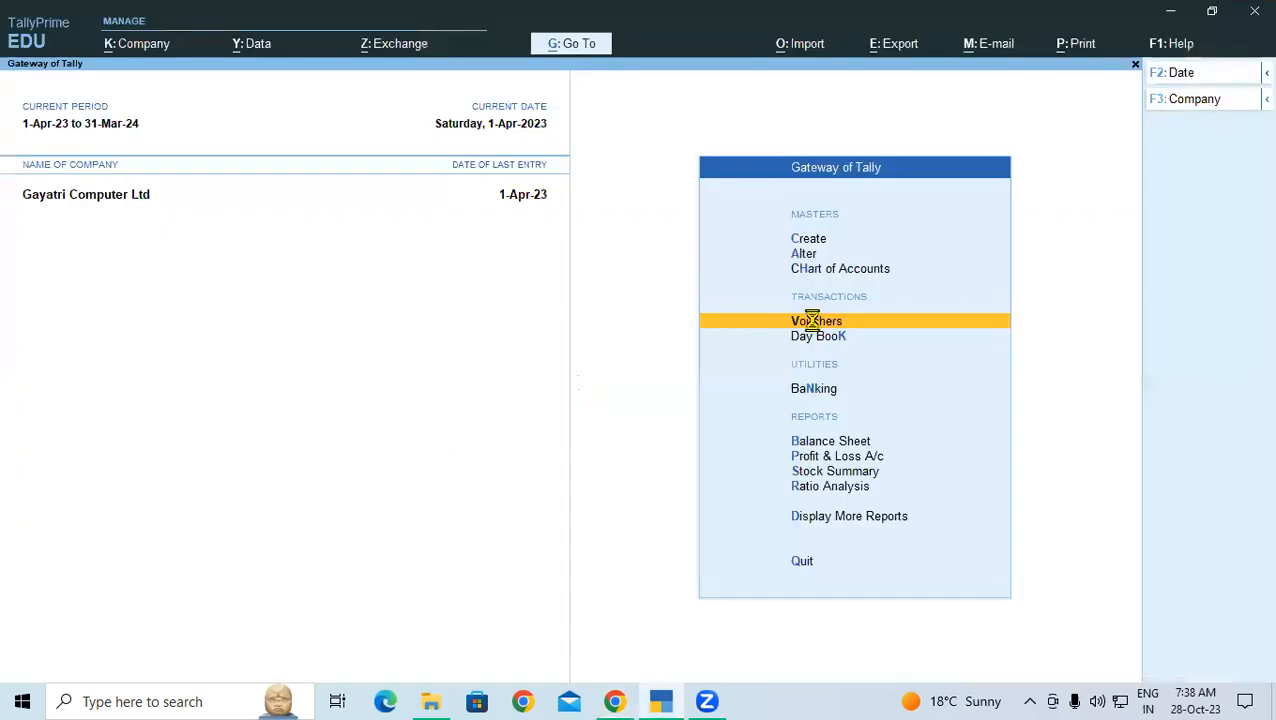
{"action": "left_click", "coordinate": [838, 318]}
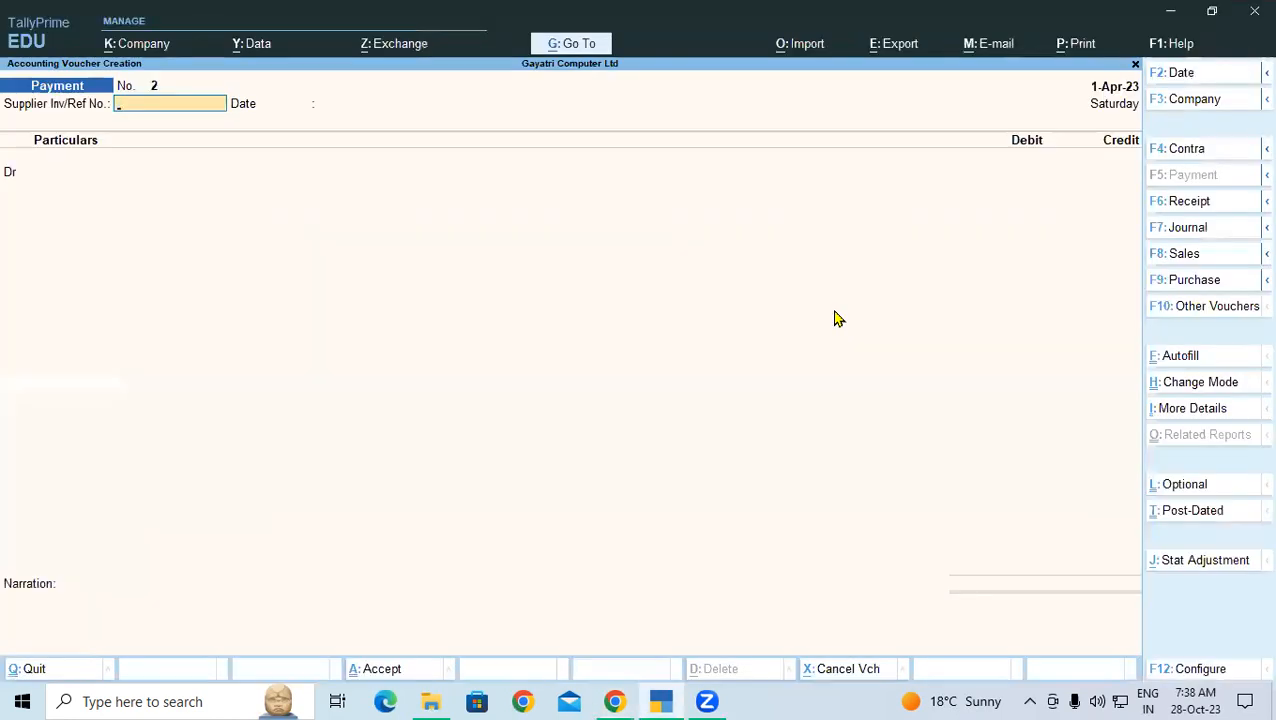
{"action": "type", "text": "2"}
{"action": "key", "text": "Return"}
{"action": "key", "text": "Return"}
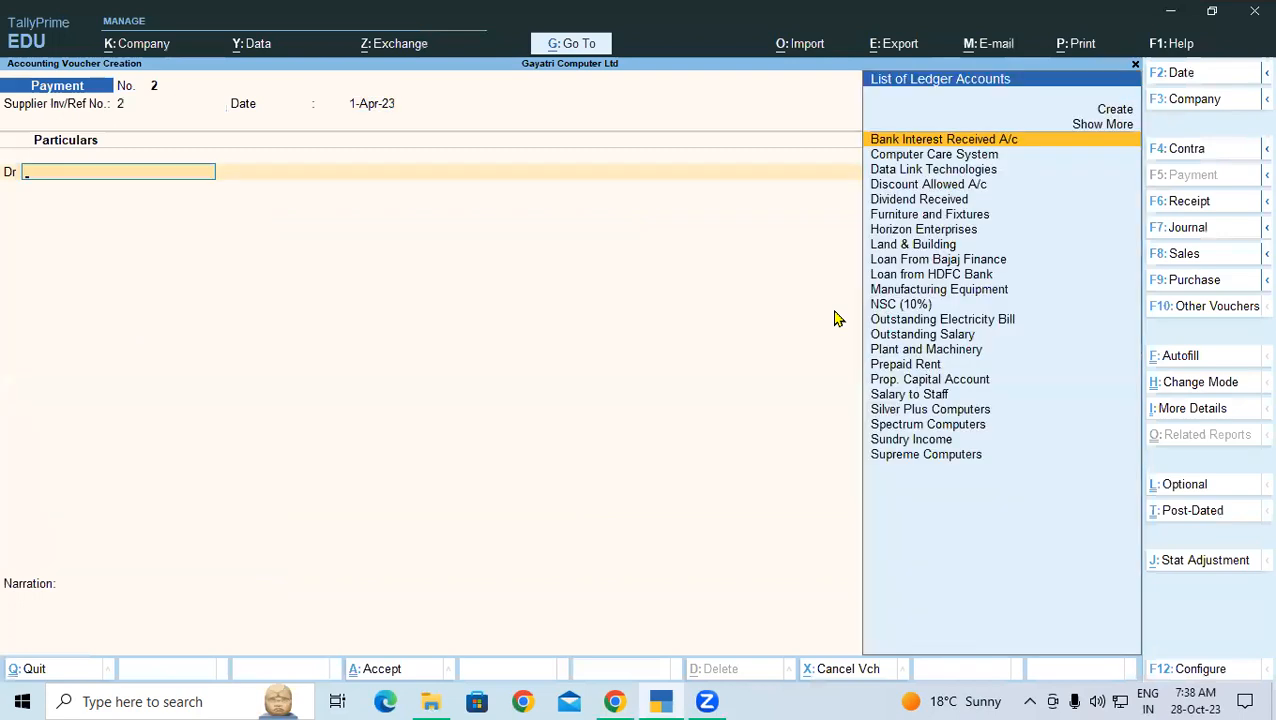
Create the Travelling Expenses ledger under Indirect Expenses from the voucher and debit it with 20,000
{"action": "key", "text": "alt+c"}
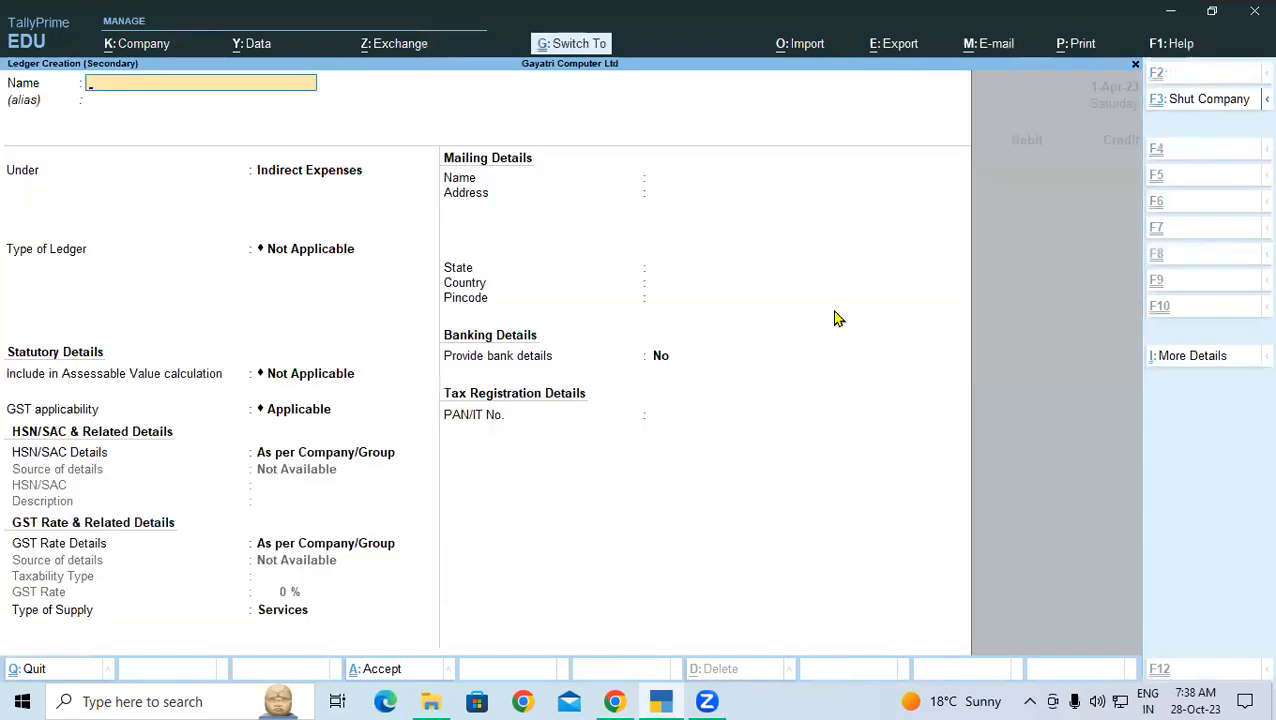
{"action": "type", "text": "Travelling Expenses"}
{"action": "key", "text": "Return"}
{"action": "key", "text": "Return"}
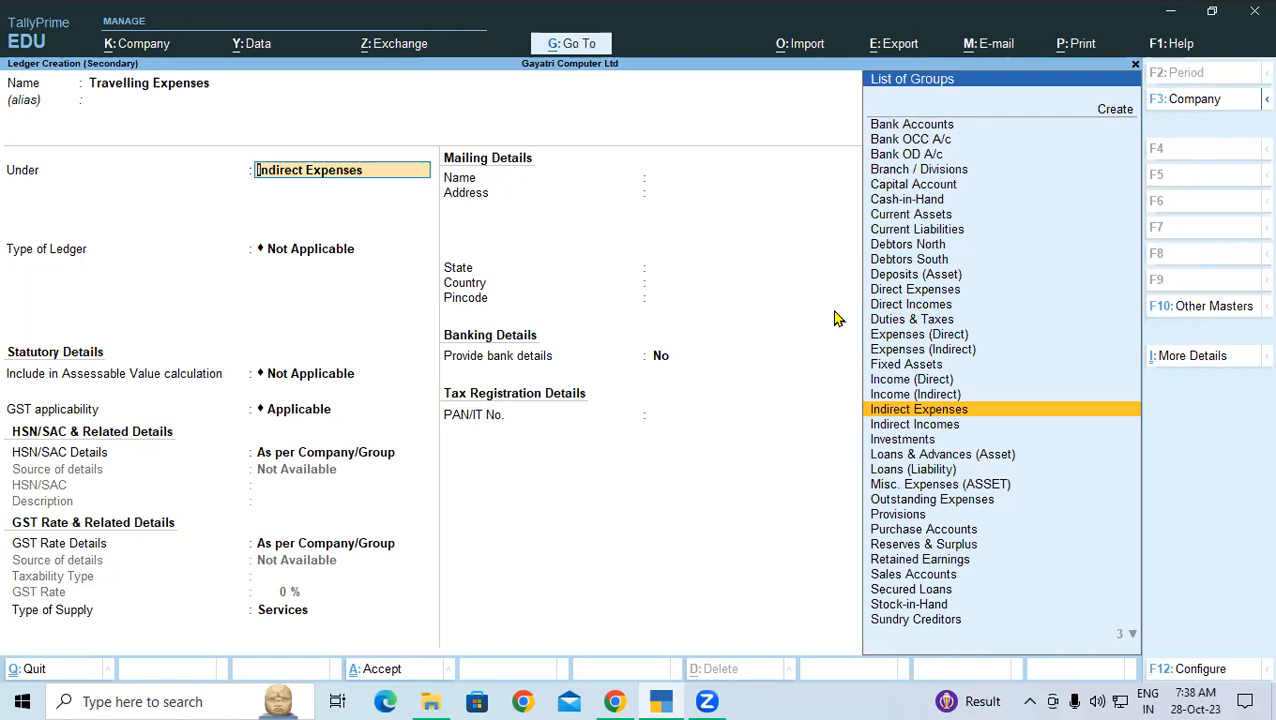
{"action": "key", "text": "Return"}
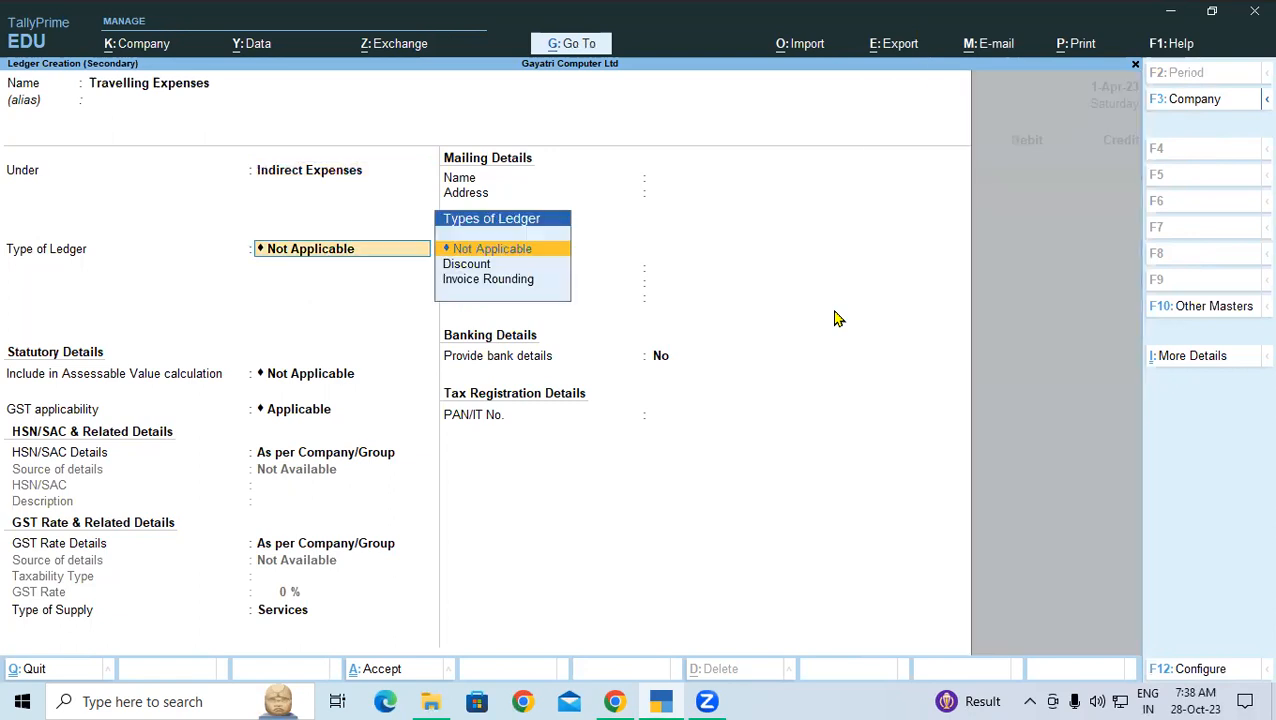
{"action": "key", "text": "ctrl"}
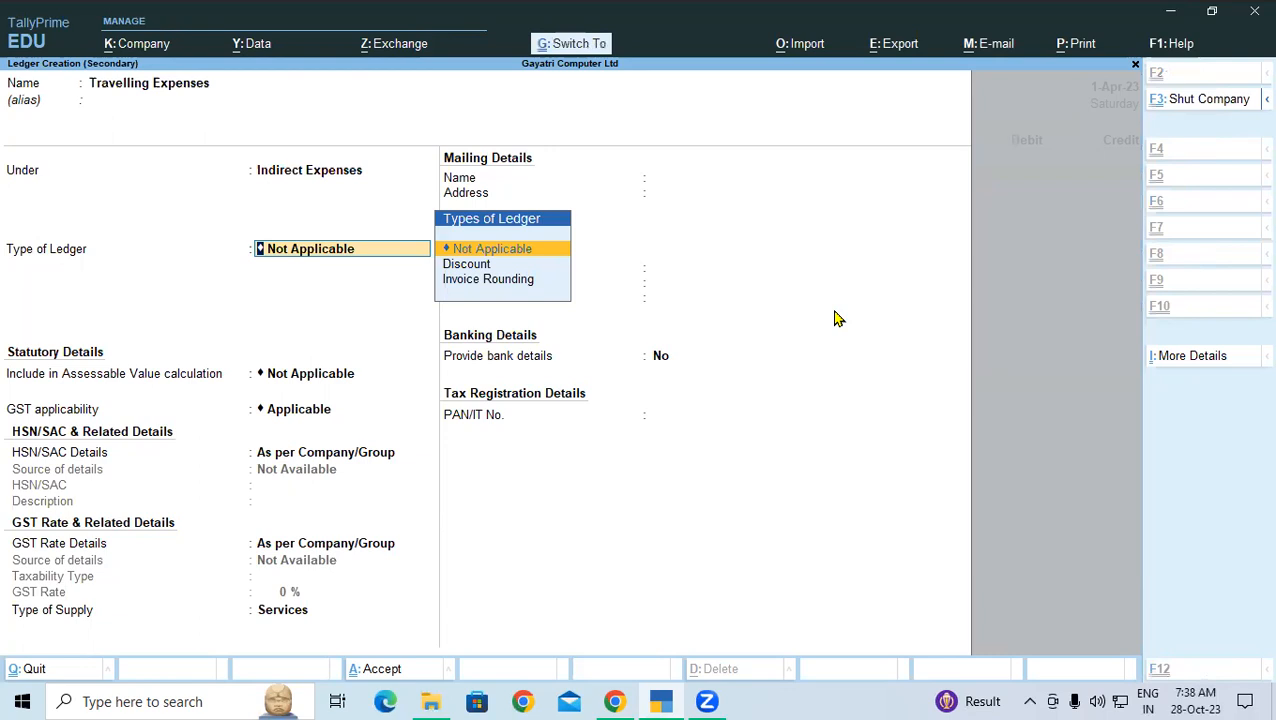
{"action": "key", "text": "ctrl+a"}
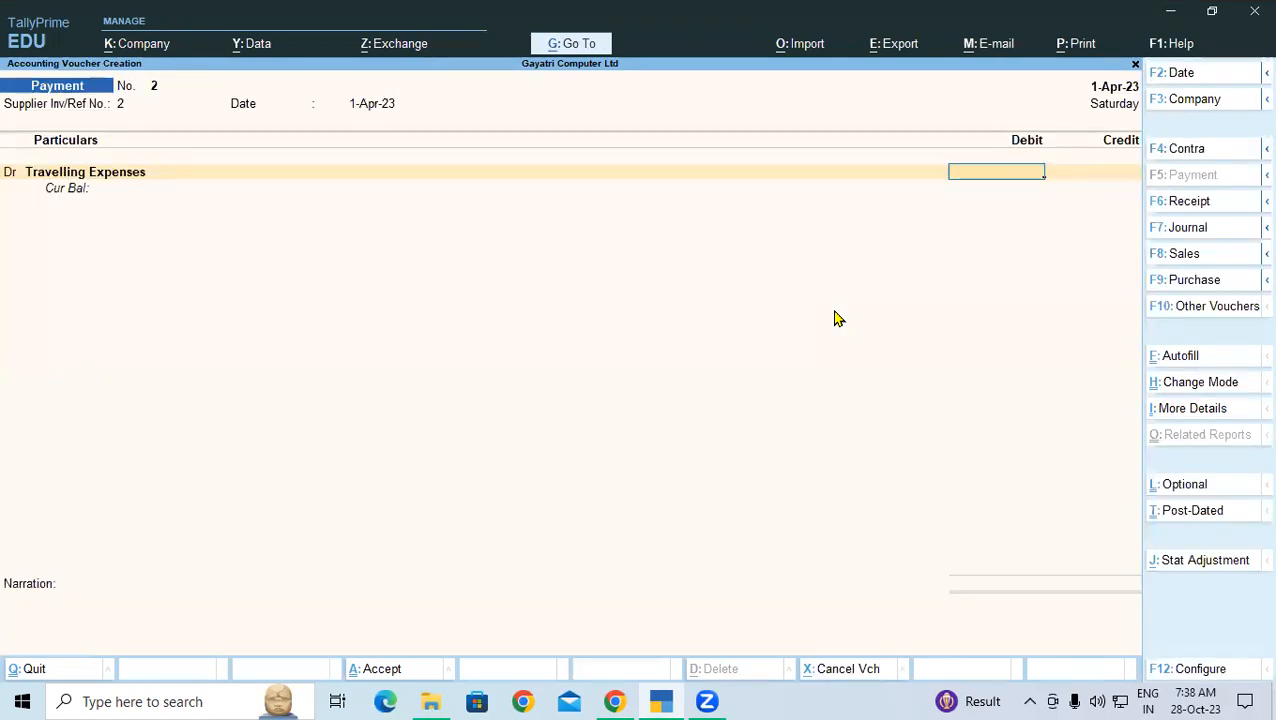
{"action": "type", "text": "2000"}
{"action": "key", "text": "Return"}
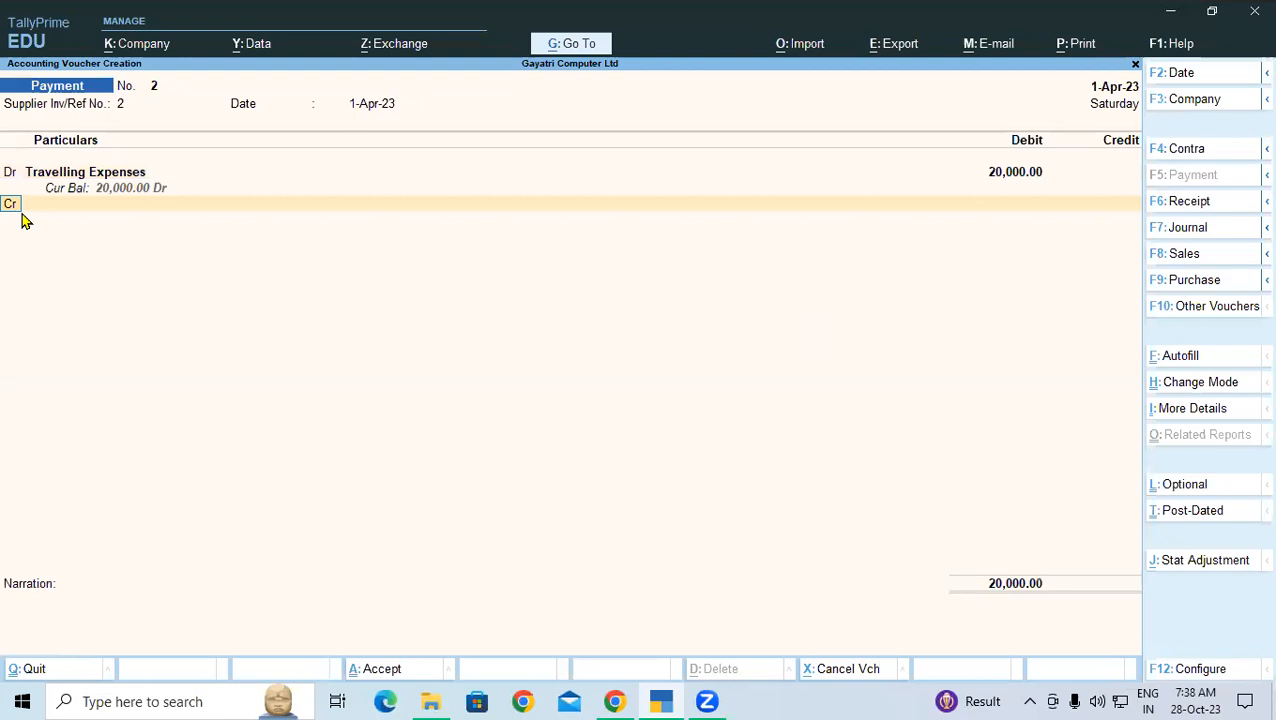
Add a second debit line of 10,000 for a new Food Expense ledger under Indirect Expenses, taking its name from the PDF notes
{"action": "type", "text": "d"}
{"action": "key", "text": "Return"}
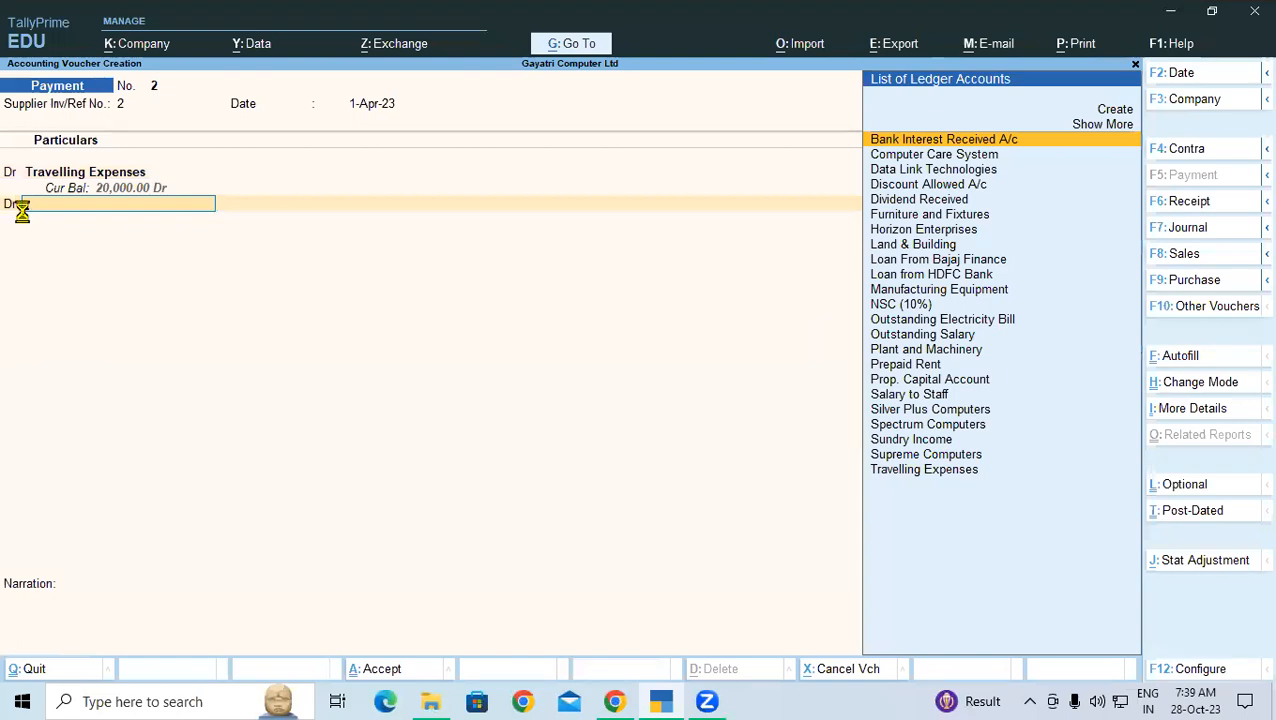
{"action": "key", "text": "alt+c"}
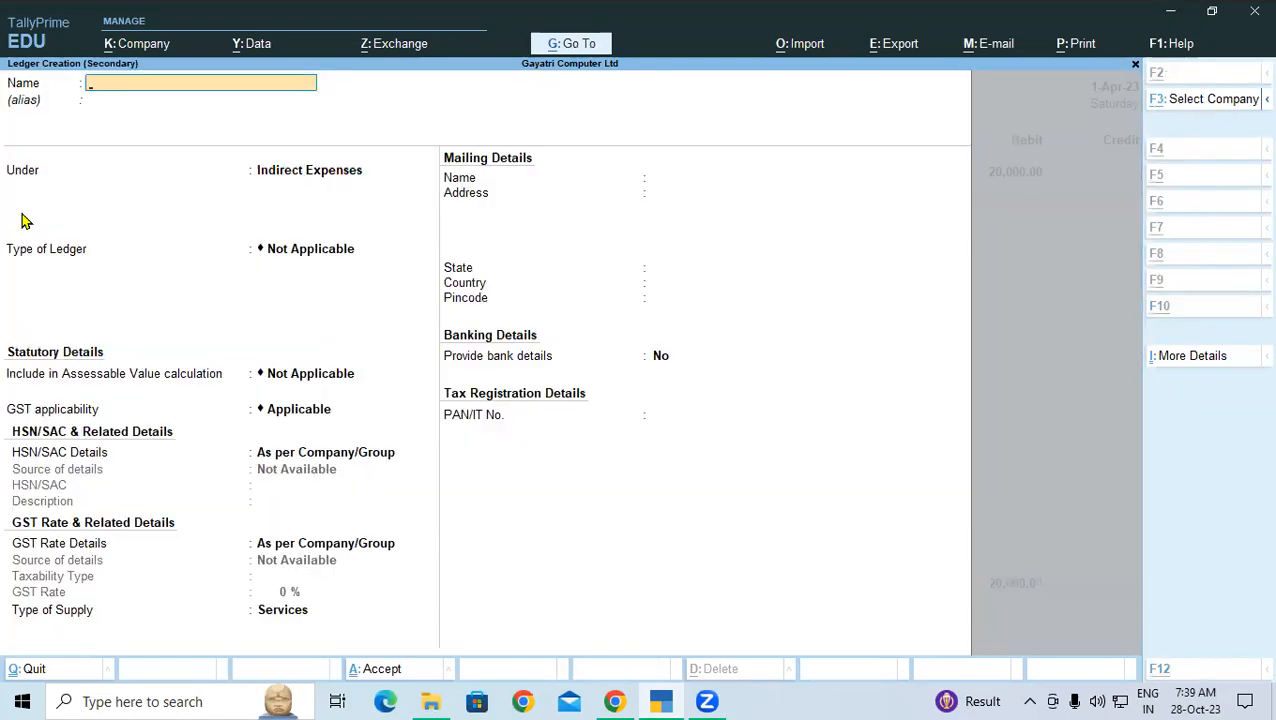
{"action": "key", "text": "alt+Tab"}
{"action": "left_click_drag", "start_coordinate": [240, 400], "coordinate": [374, 400]}
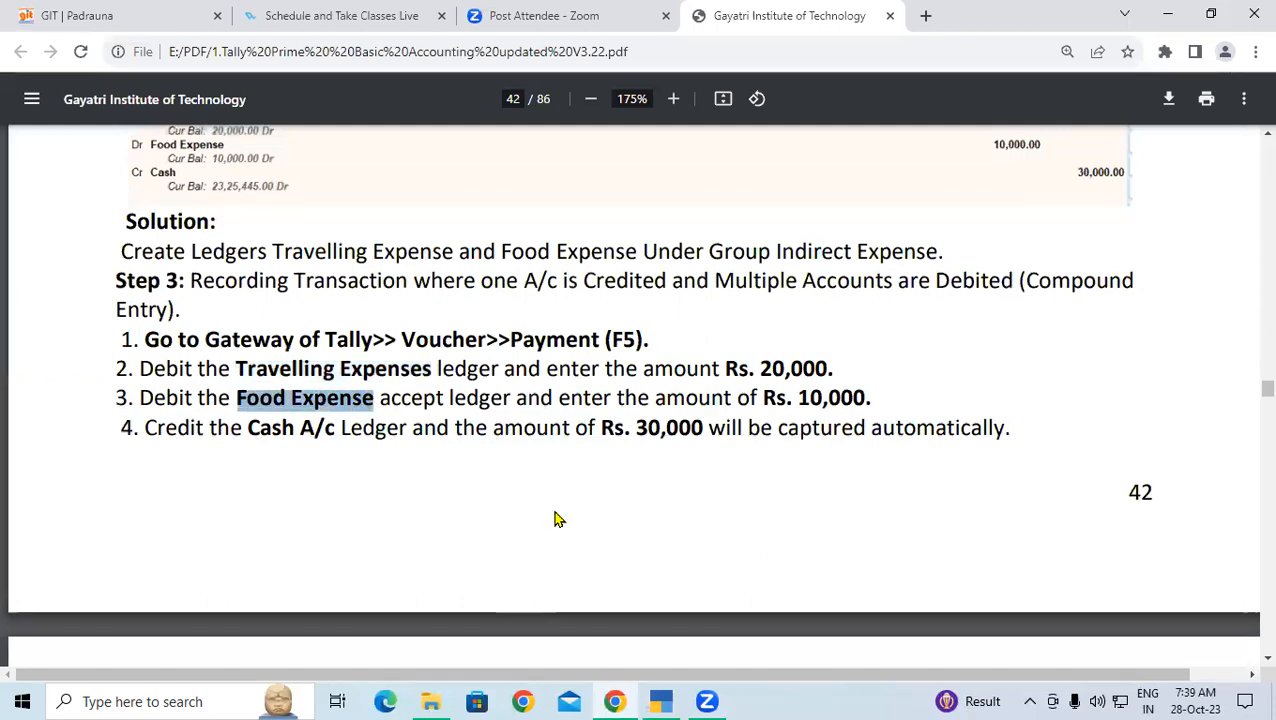
{"action": "key", "text": "alt+Tab"}
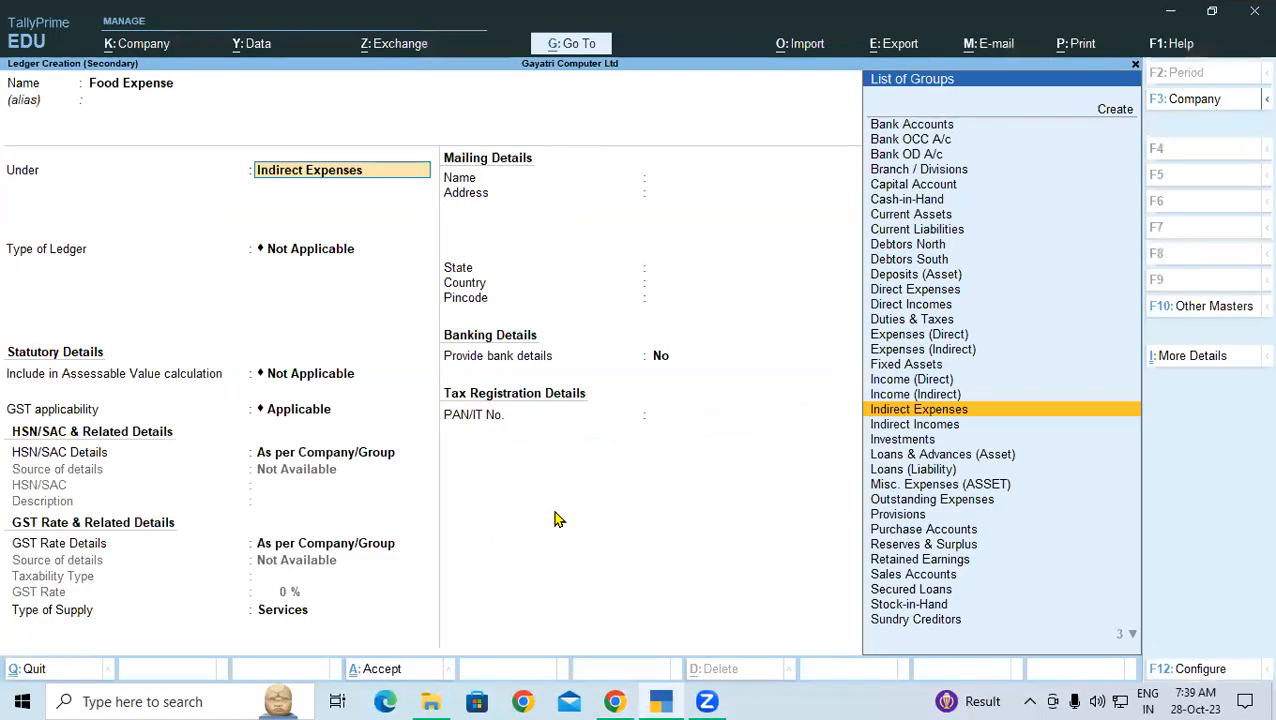
{"action": "key", "text": "Return"}
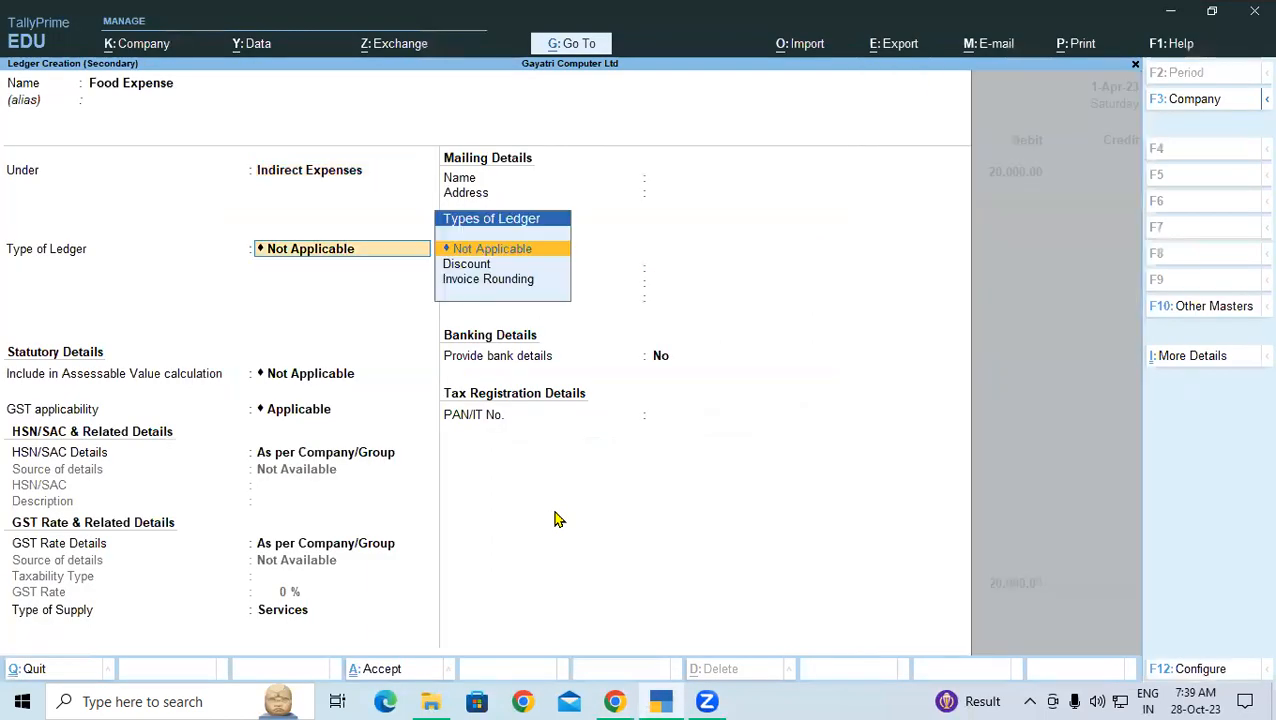
{"action": "key", "text": "ctrl"}
{"action": "key", "text": "ctrl+a"}
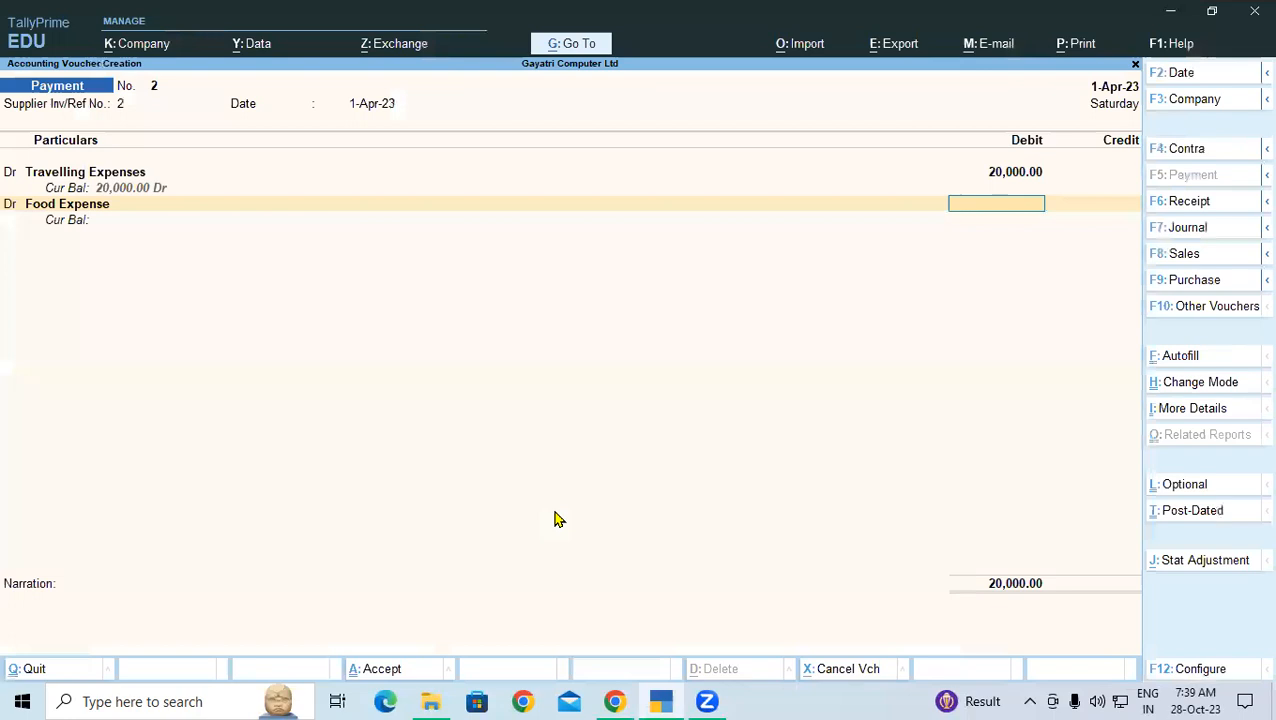
{"action": "type", "text": "10000"}
{"action": "key", "text": "Return"}
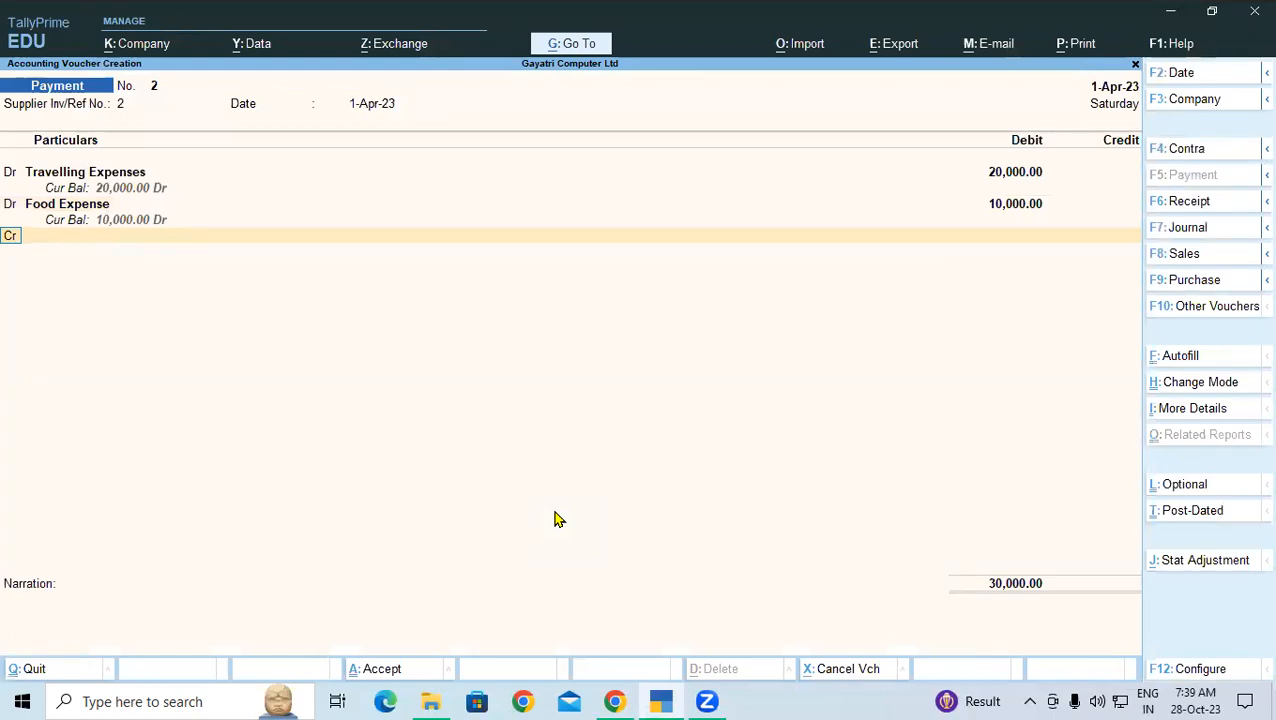
Credit the Cash ledger with 15,000 as the voucher's first credit line
{"action": "key", "text": "Return"}
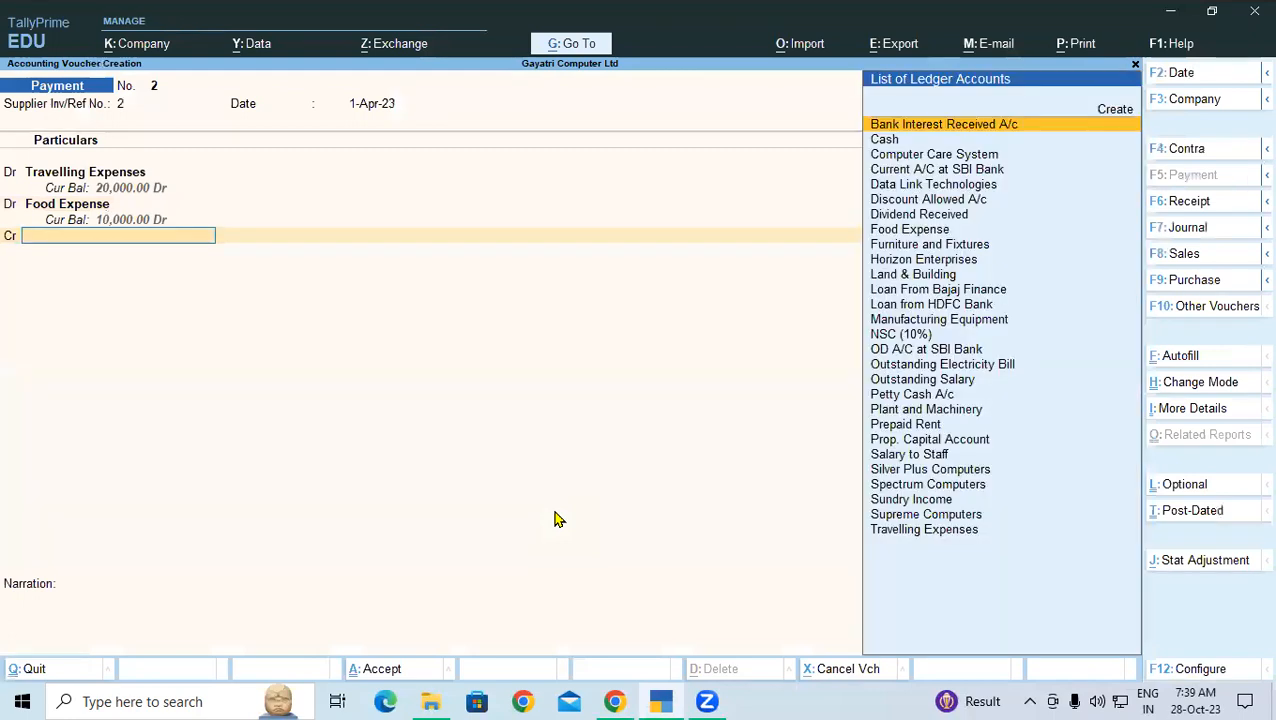
{"action": "key", "text": "Down"}
{"action": "key", "text": "Return"}
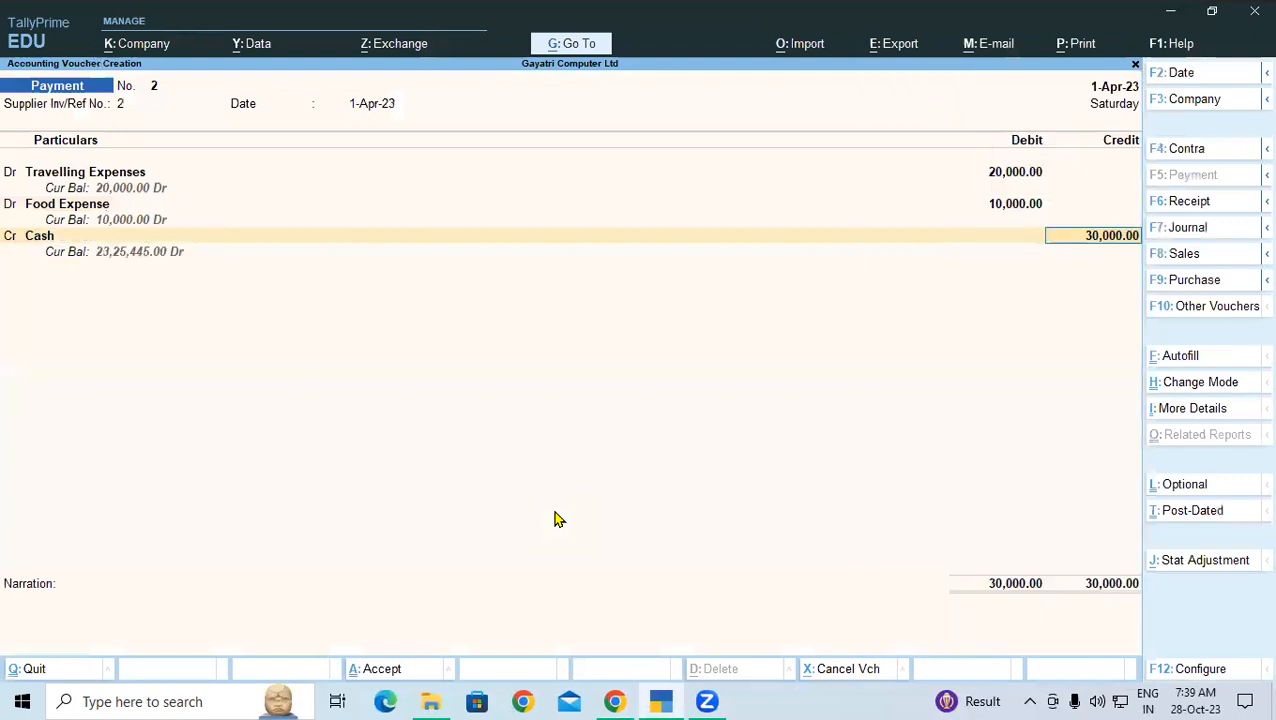
{"action": "type", "text": "15000"}
{"action": "key", "text": "Return"}
Add a second credit line of 15,000 for Current A/C at SBI Bank and accept its Cheque bank allocation
{"action": "key", "text": "Return"}
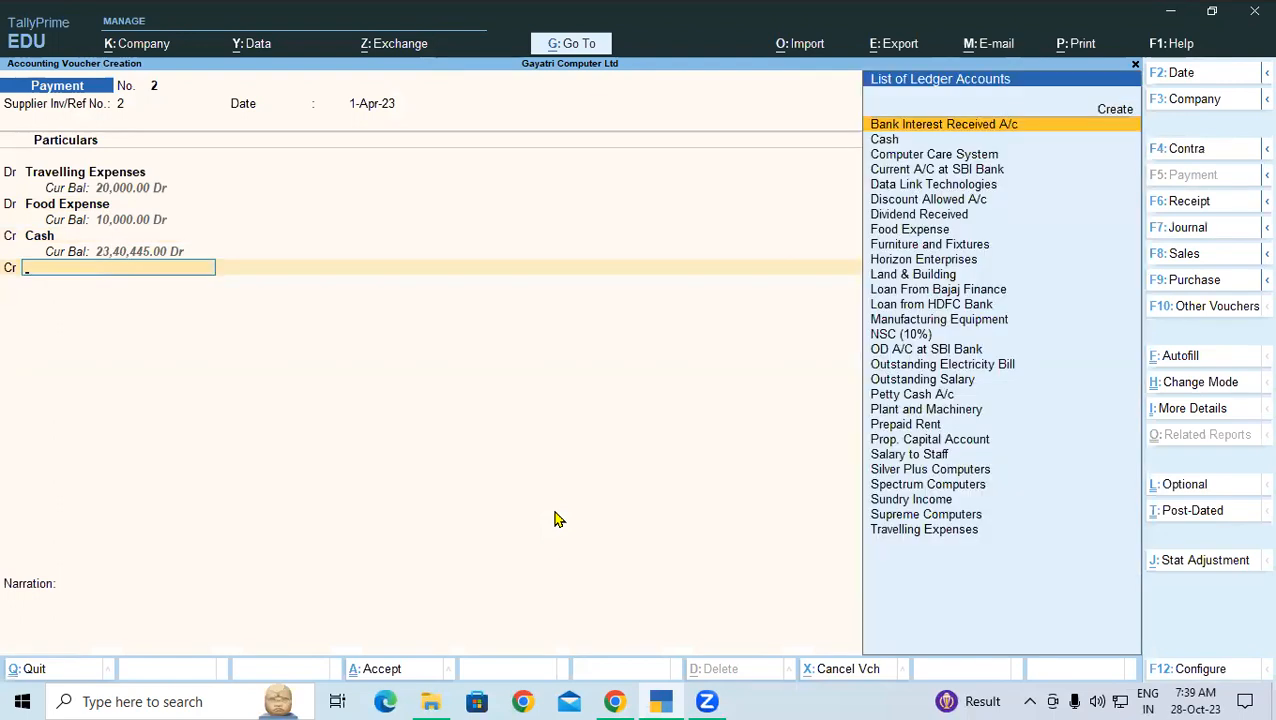
{"action": "type", "text": "Ba"}
{"action": "key", "text": "Down"}
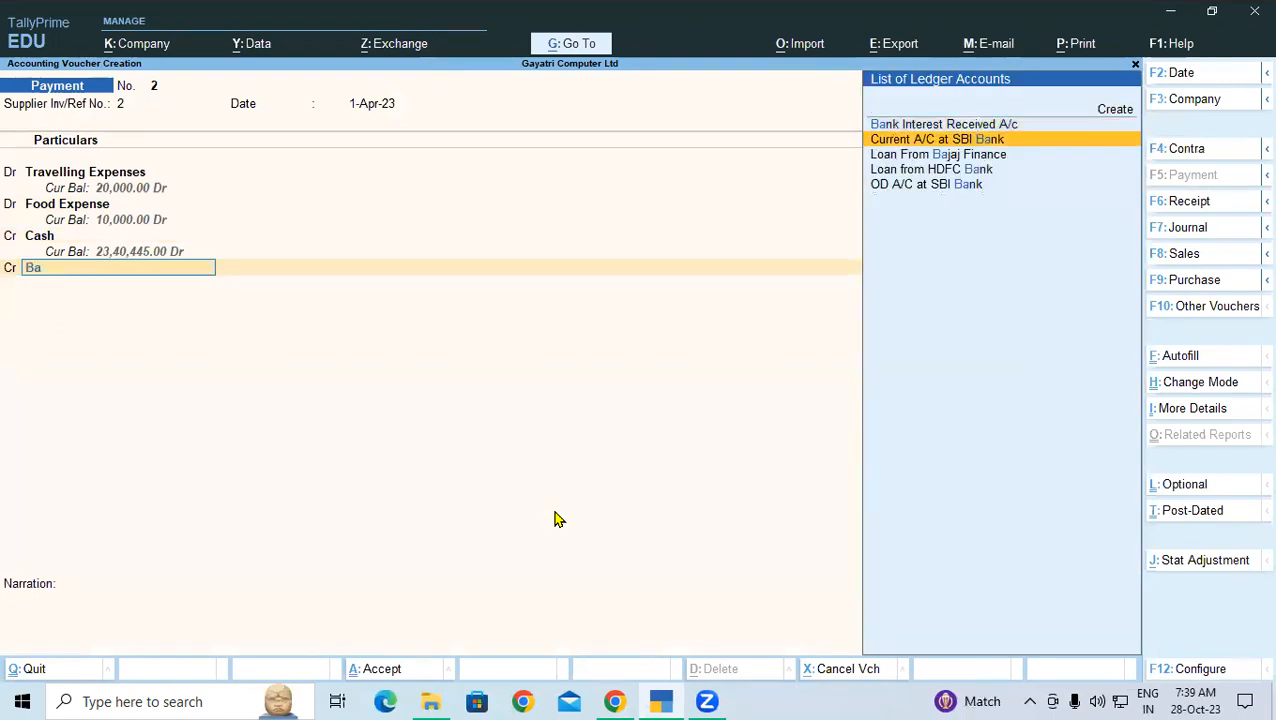
{"action": "key", "text": "Return"}
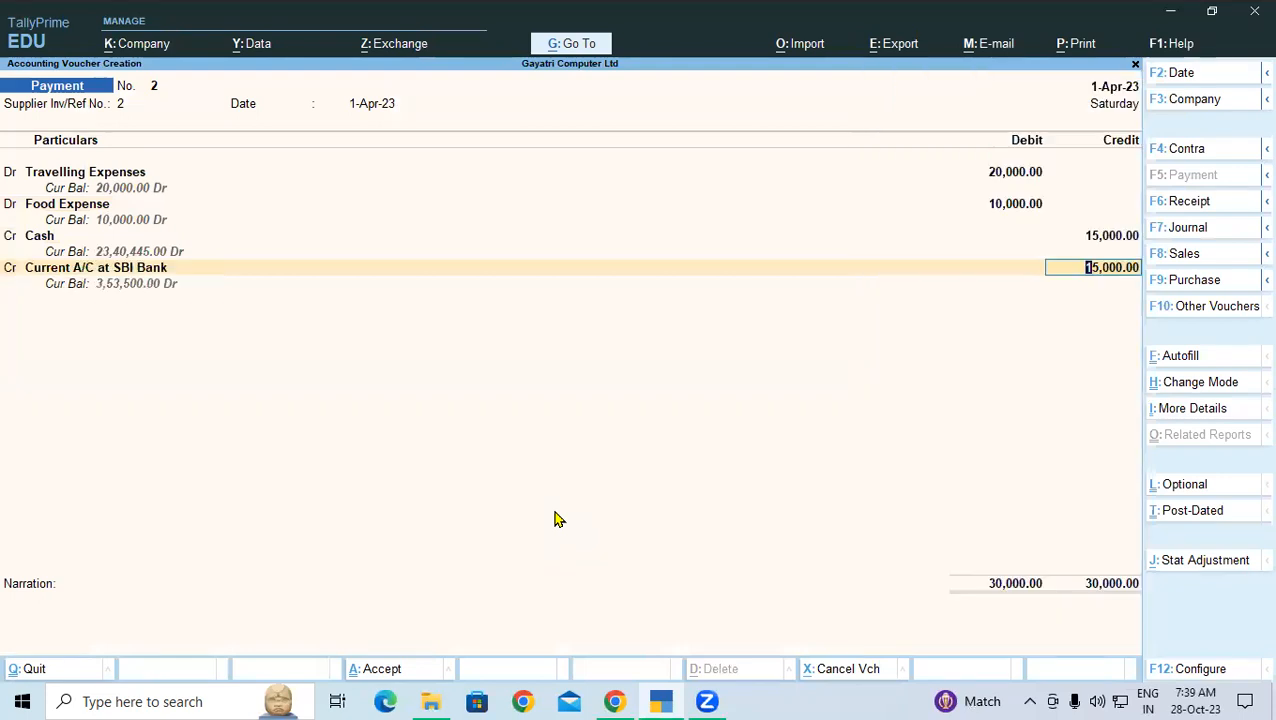
{"action": "key", "text": "Return"}
{"action": "key", "text": "ctrl"}
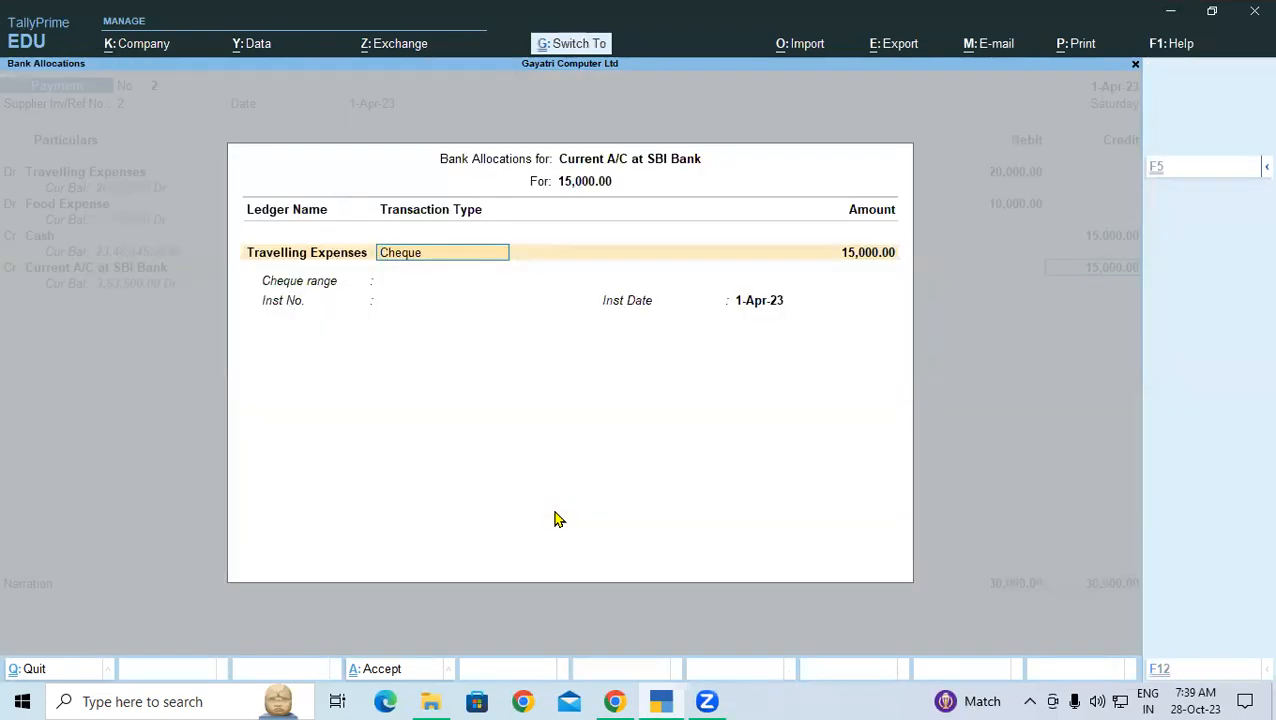
{"action": "key", "text": "ctrl+a"}
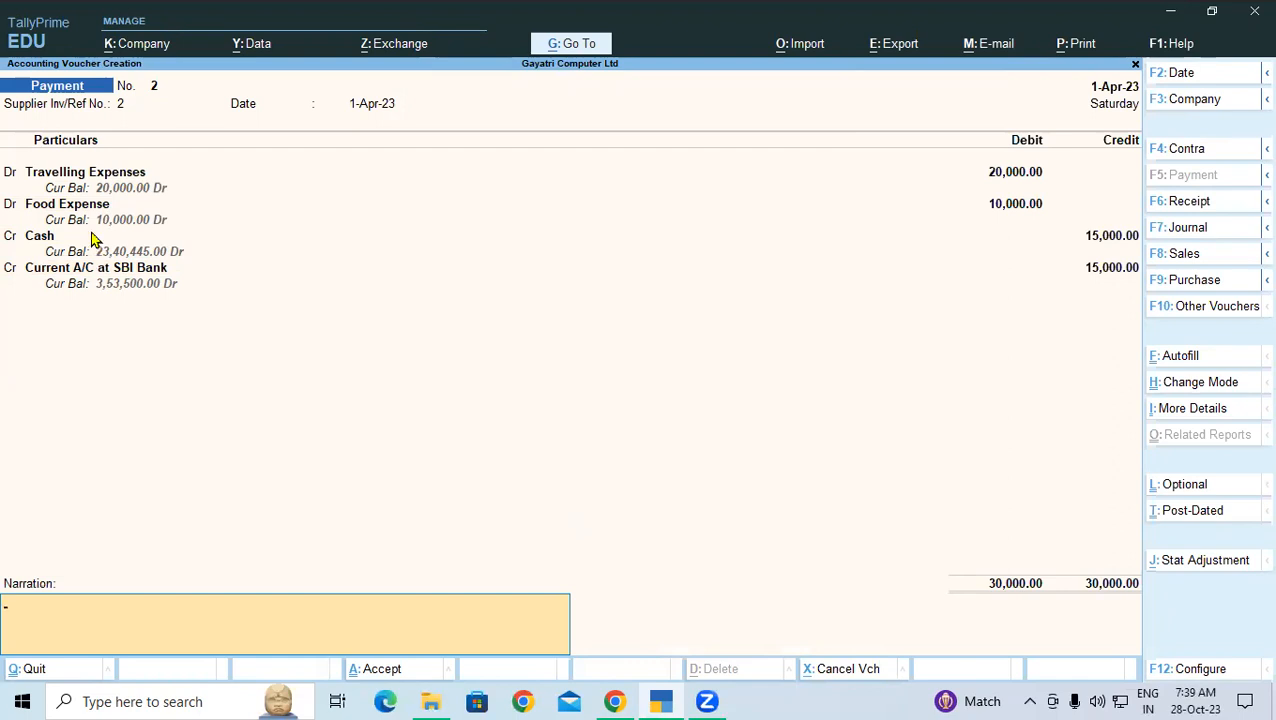
Discard the unsaved payment voucher that splits the credit between Cash and the SBI current account, leaving a blank voucher
{"action": "left_click", "coordinate": [46, 237]}
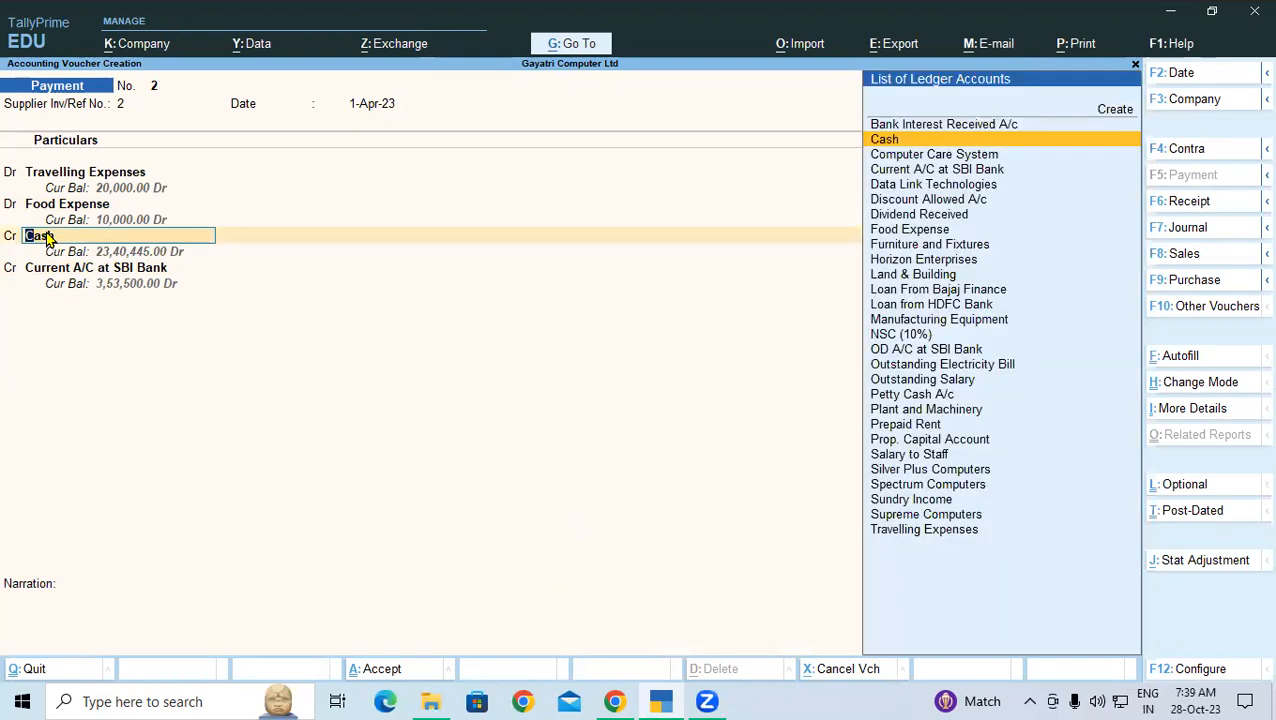
{"action": "key", "text": "Return"}
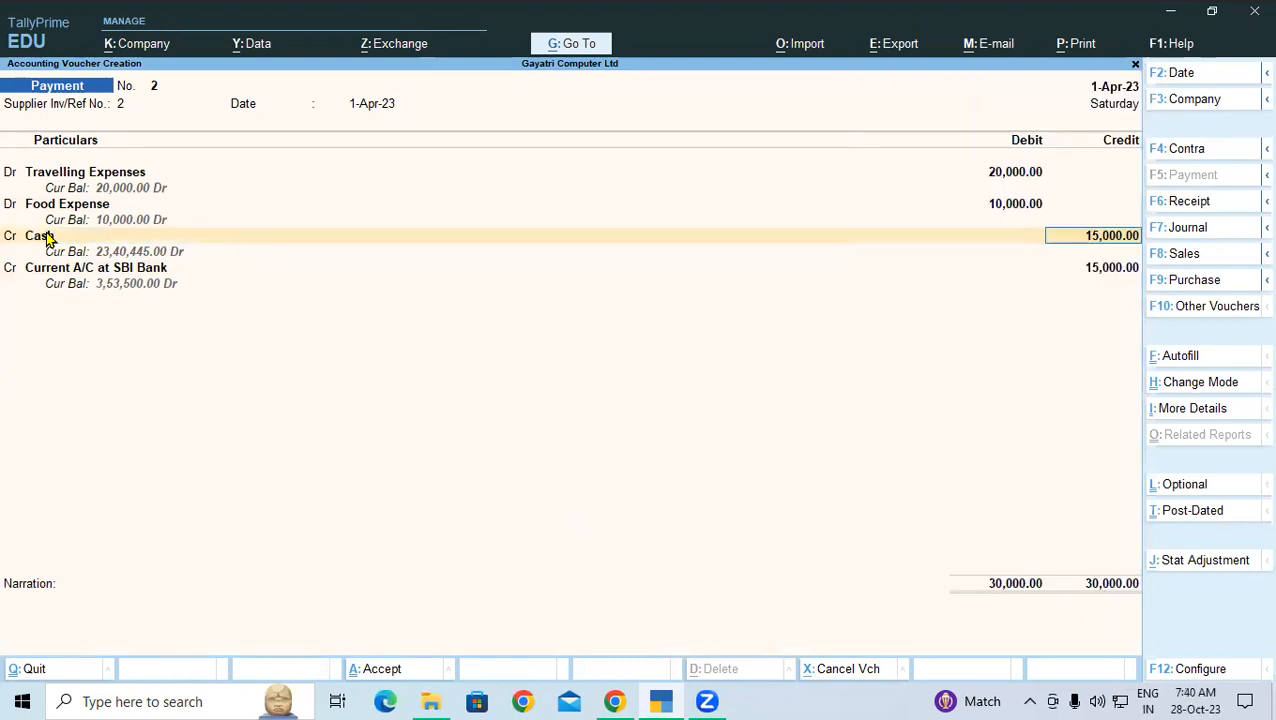
{"action": "key", "text": "BackSpace"}
{"action": "key", "text": "Escape"}
{"action": "key", "text": "Return"}
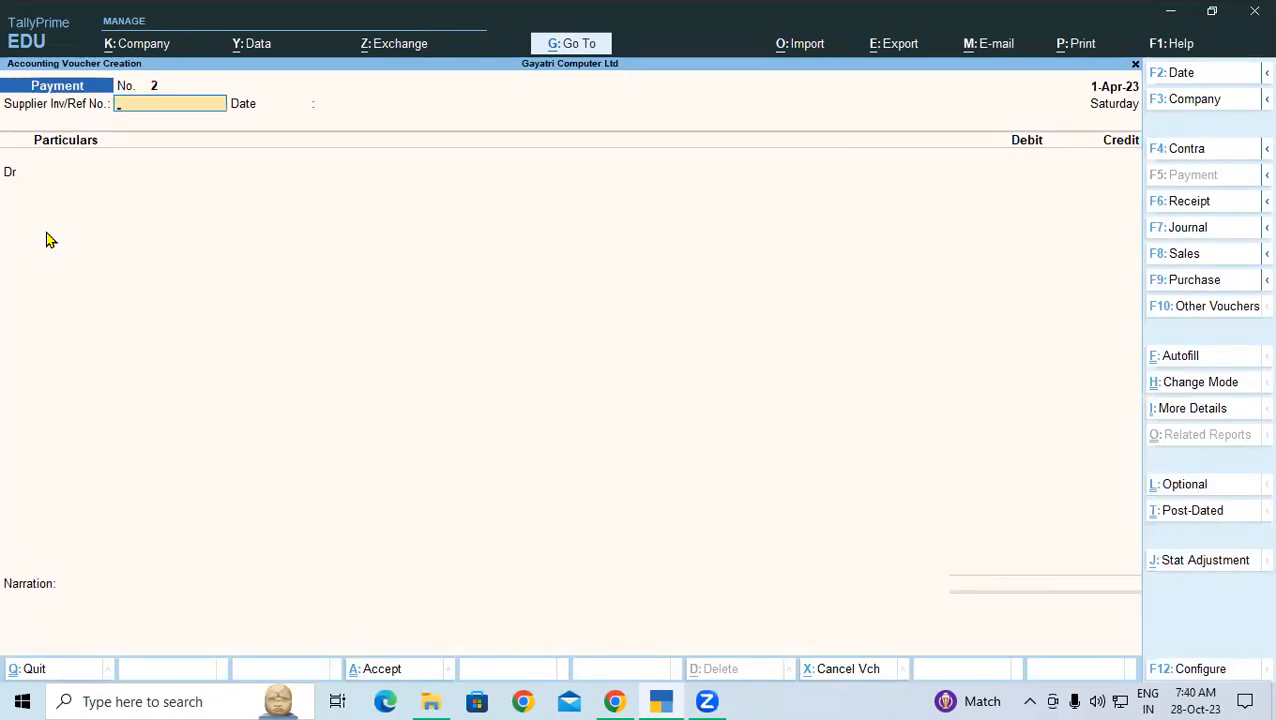
Enter 2 as the supplier invoice/reference number and accept 1-Apr-23 as its date
{"action": "type", "text": "3"}
{"action": "key", "text": "BackSpace"}
{"action": "type", "text": "2"}
{"action": "key", "text": "Return"}
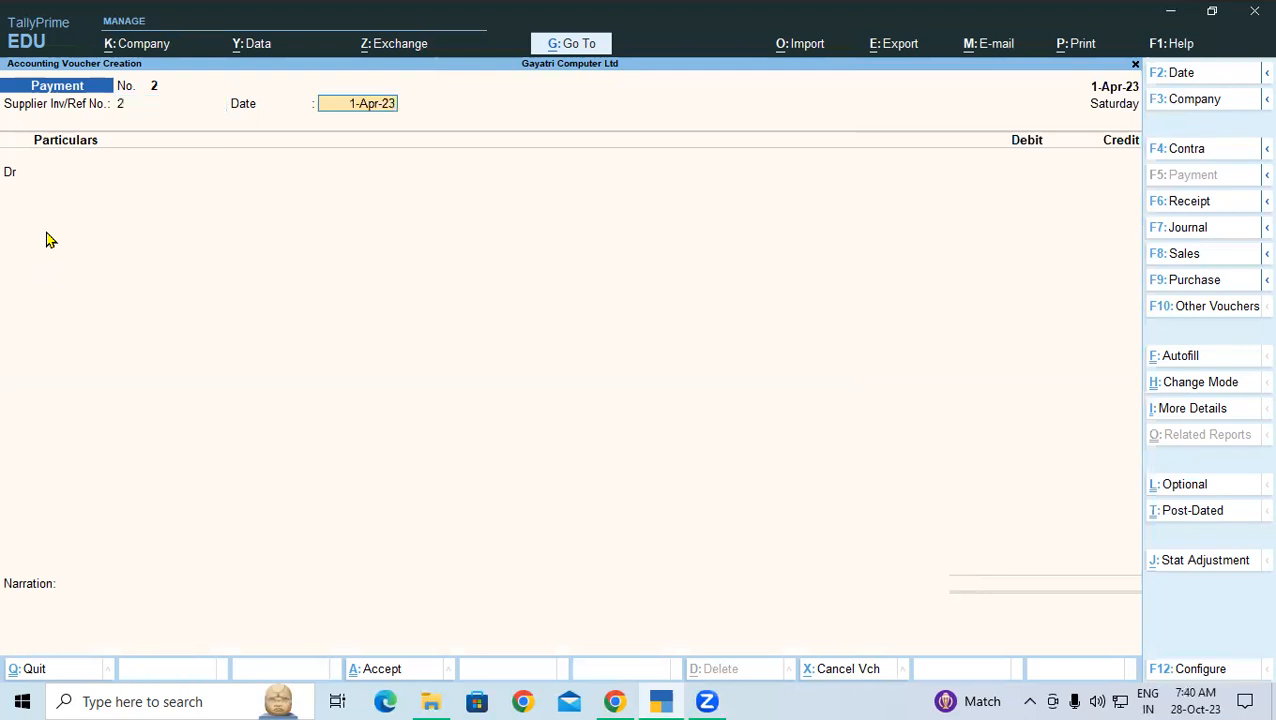
{"action": "key", "text": "Return"}
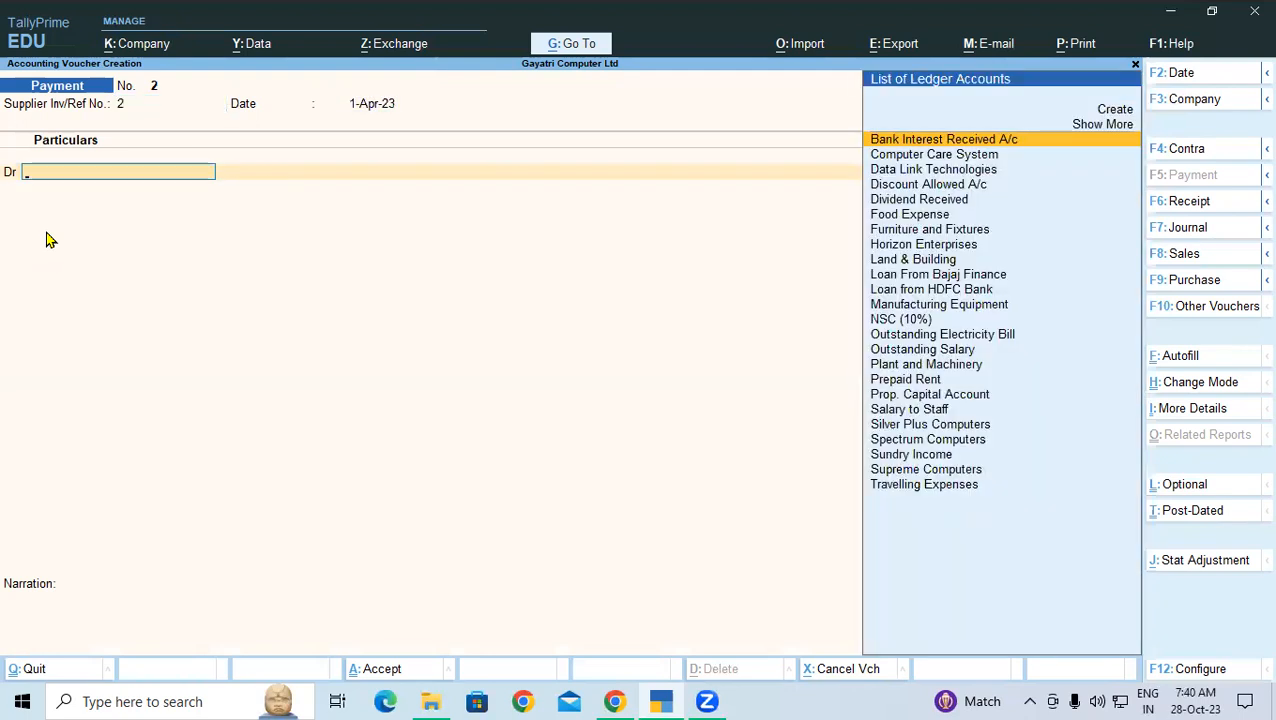
Debit the Travelling Expenses ledger with 20,000 on the voucher's first line
{"action": "type", "text": "Tr"}
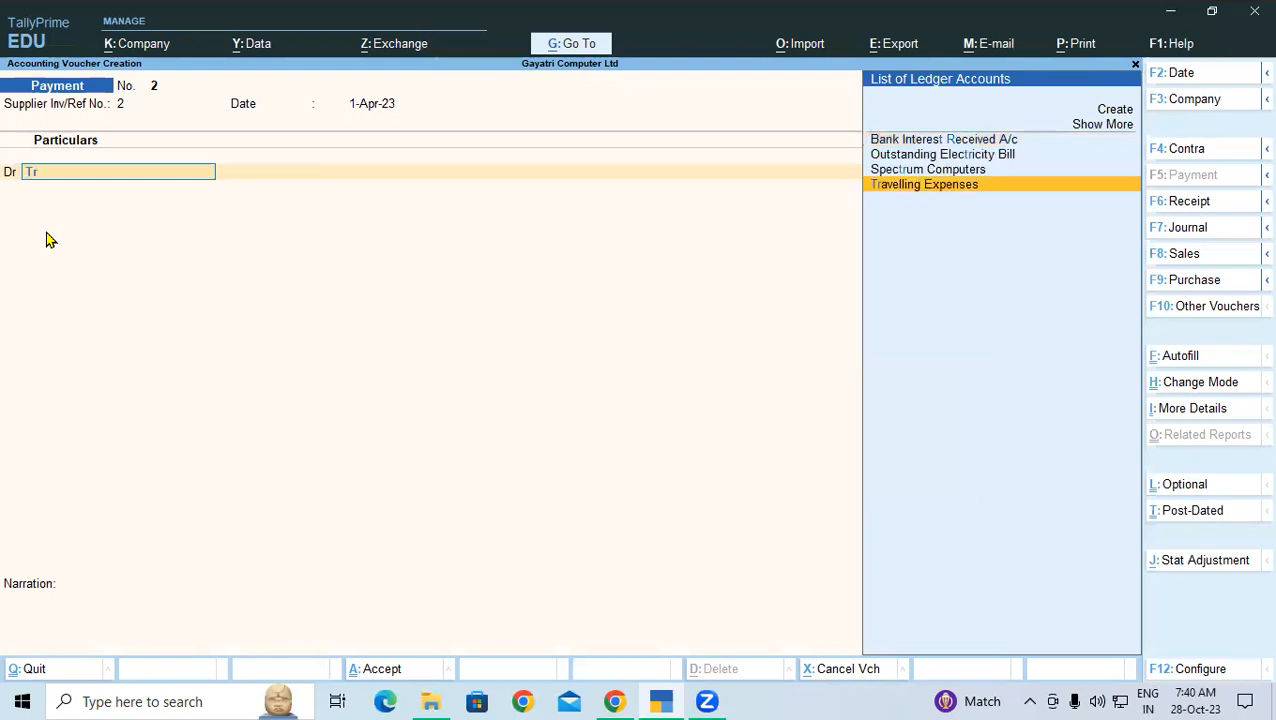
{"action": "key", "text": "Return"}
{"action": "type", "text": "20000"}
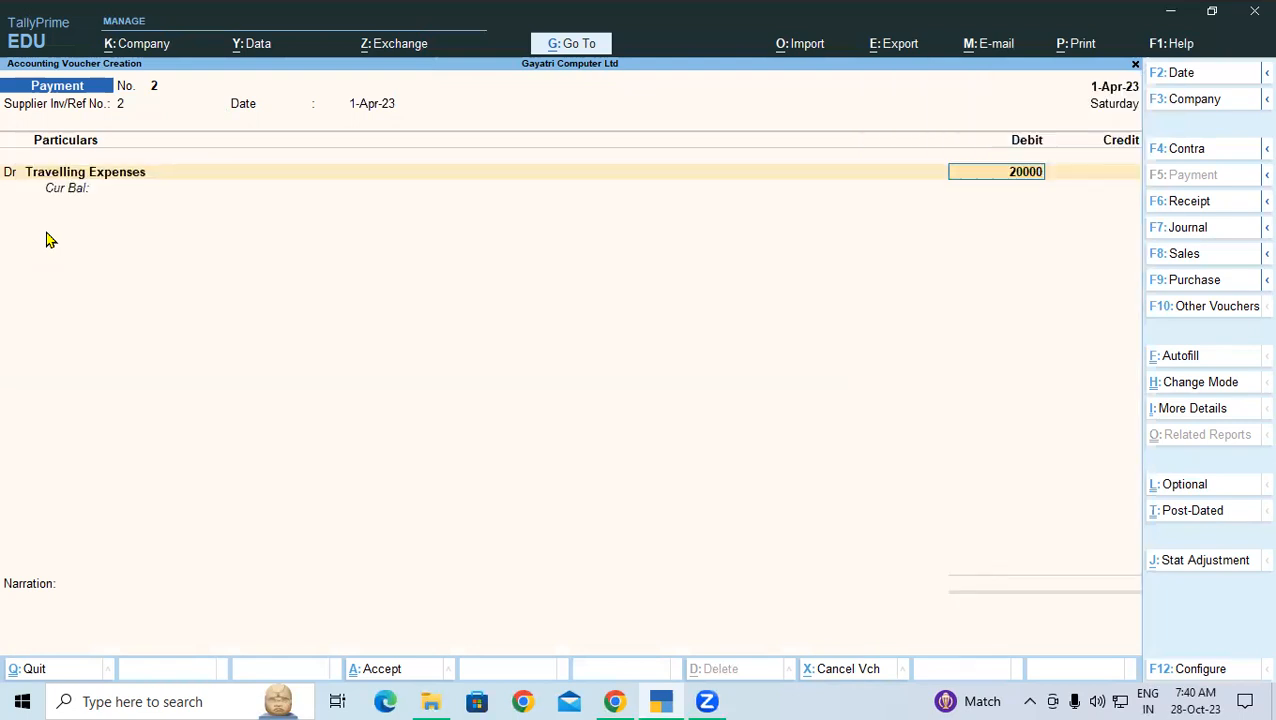
{"action": "key", "text": "Return"}
Make the second line a debit and post 10,000 to the Food Expense ledger
{"action": "key", "text": "BackSpace"}
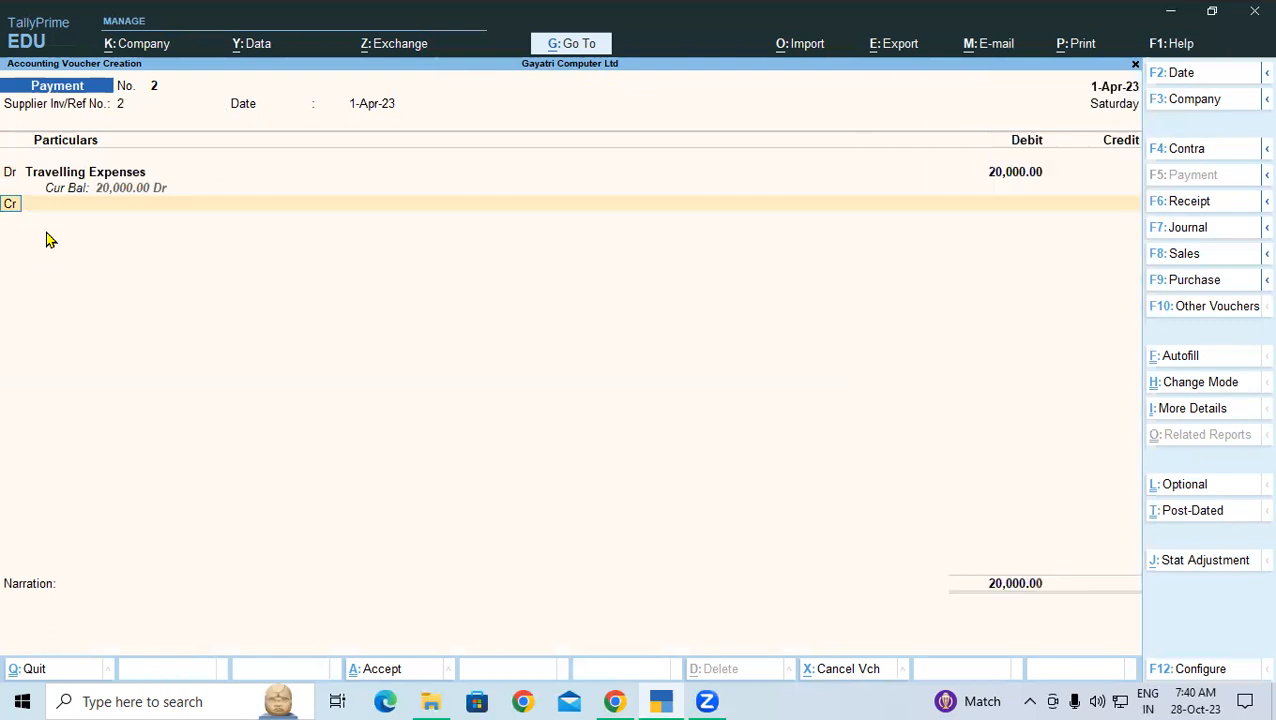
{"action": "key", "text": "d"}
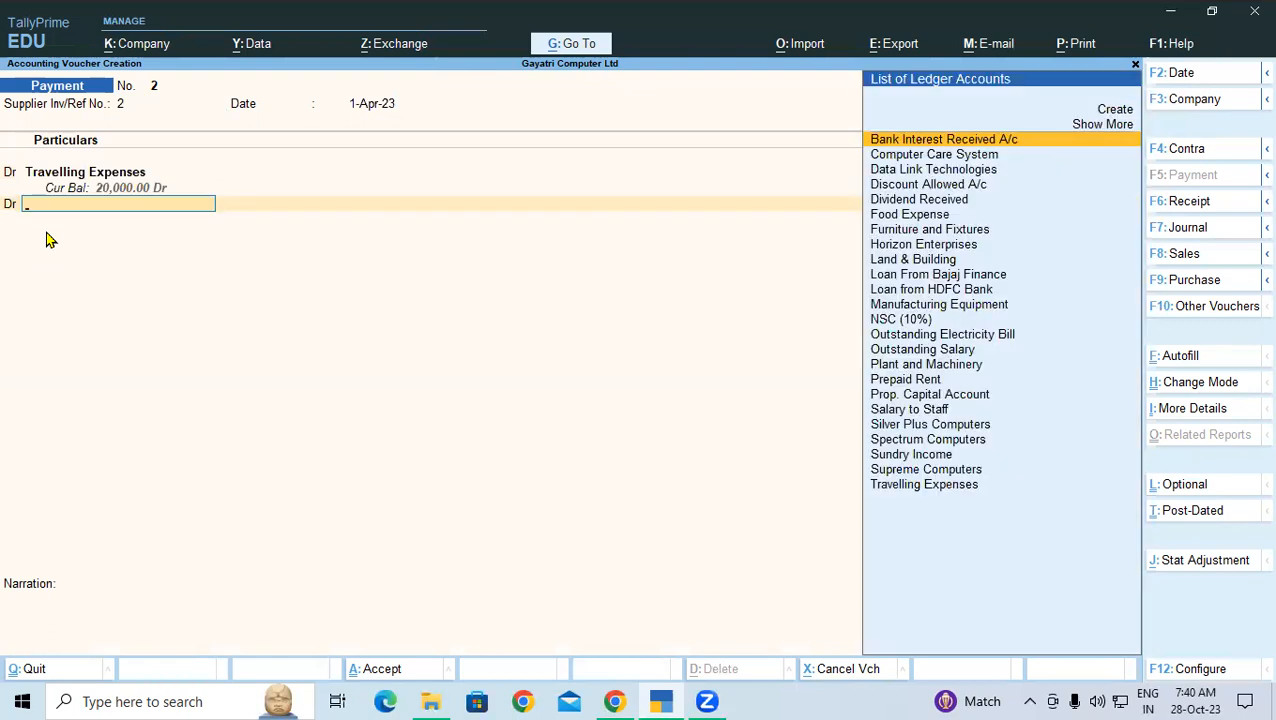
{"action": "type", "text": "Foo"}
{"action": "key", "text": "Return"}
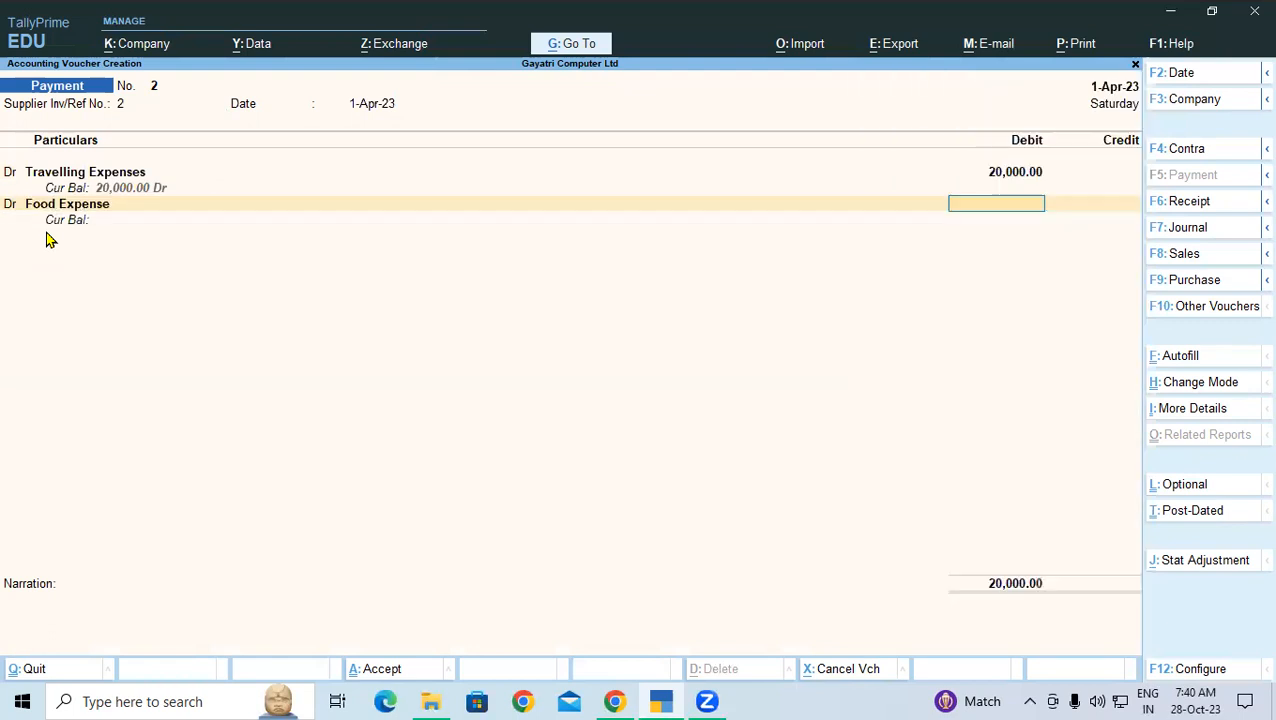
{"action": "type", "text": "10,0"}
{"action": "type", "text": "00"}
{"action": "key", "text": "Return"}
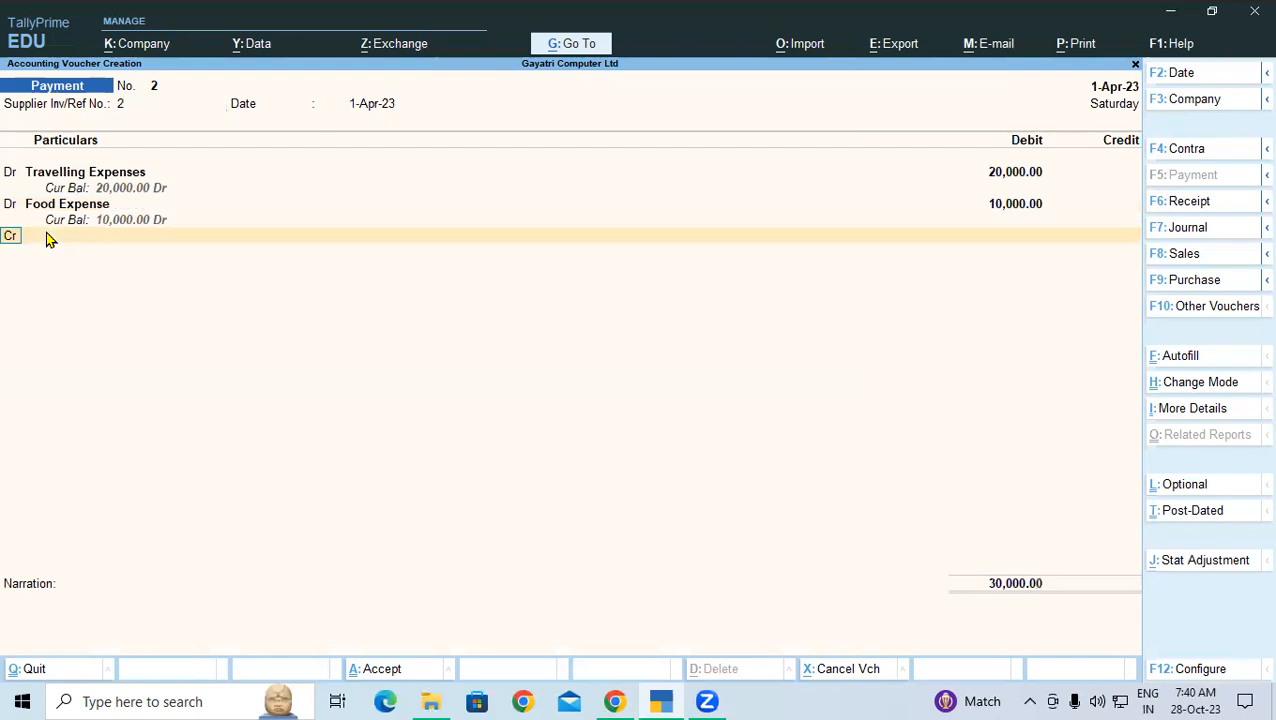
Credit the Cash ledger with the full 30,000 on the voucher's third line
{"action": "key", "text": "Return"}
{"action": "key", "text": "Down"}
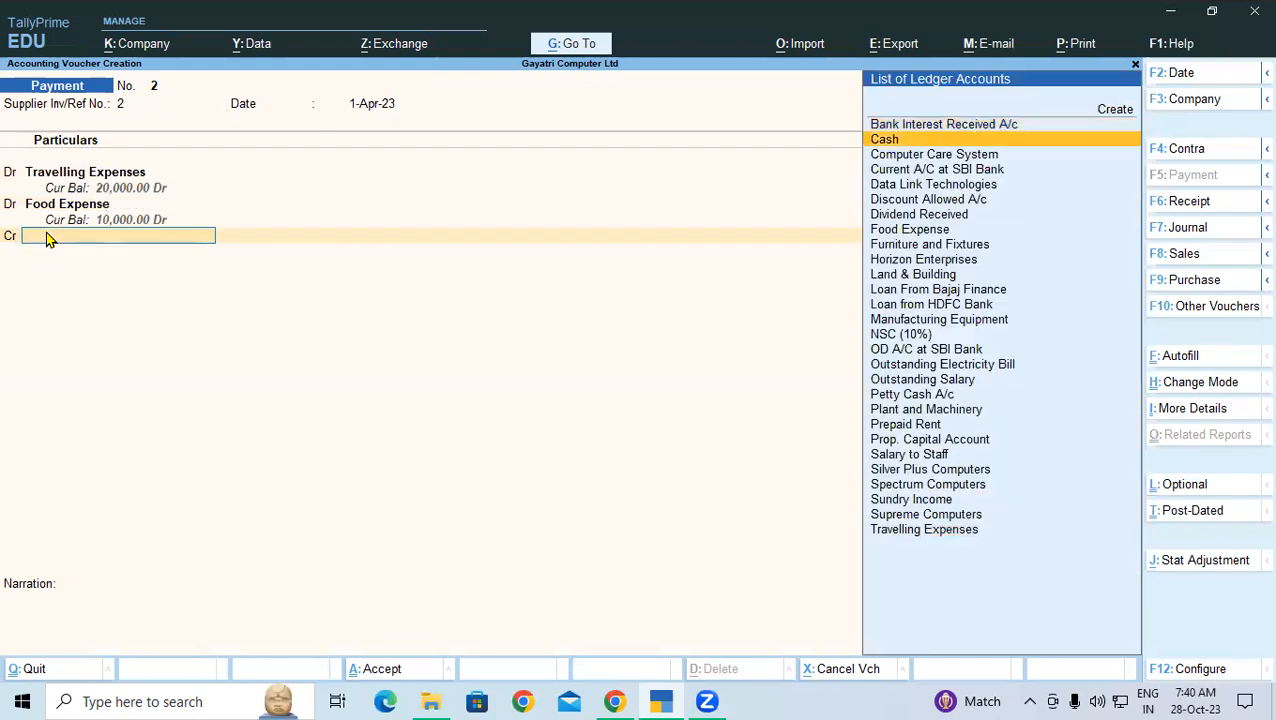
{"action": "key", "text": "Return"}
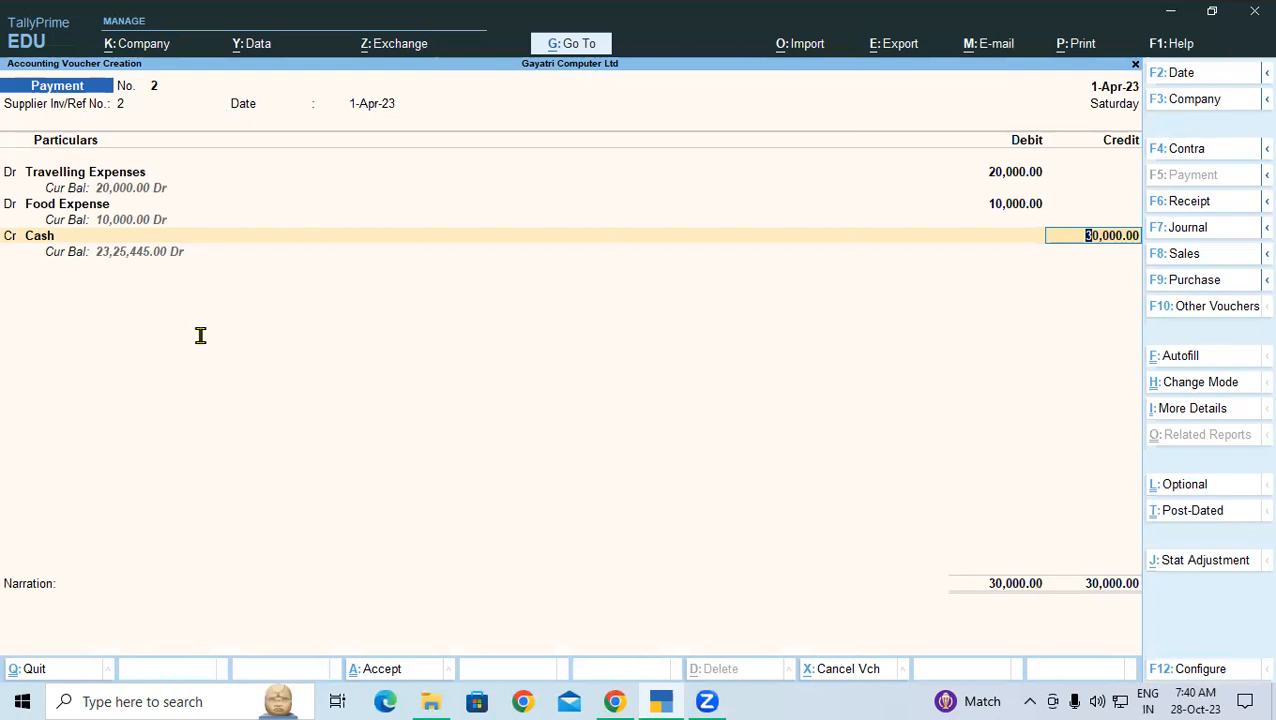
Switch to the PDF notes in Chrome and examine which ledgers the solution creates and how it describes a compound entry
{"action": "key", "text": "alt+Tab"}
{"action": "left_click_drag", "start_coordinate": [135, 253], "coordinate": [424, 252]}
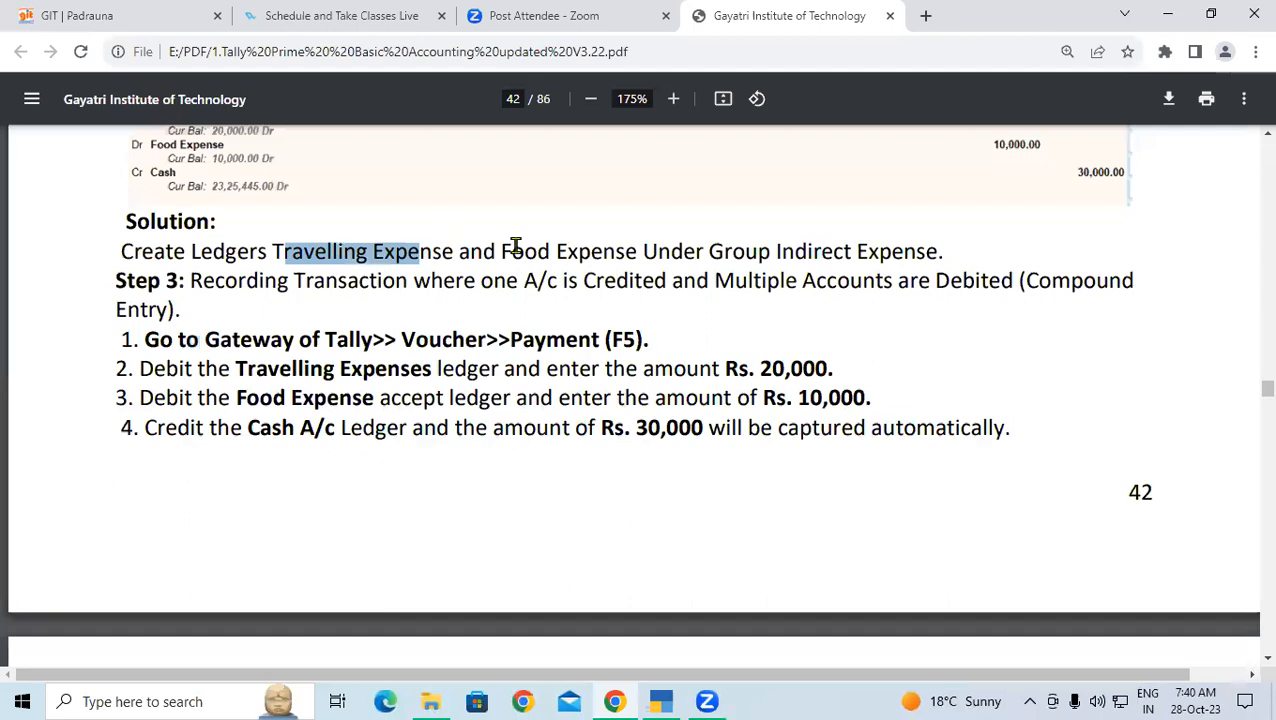
{"action": "left_click_drag", "start_coordinate": [522, 251], "coordinate": [680, 252]}
{"action": "left_click_drag", "start_coordinate": [783, 250], "coordinate": [938, 250]}
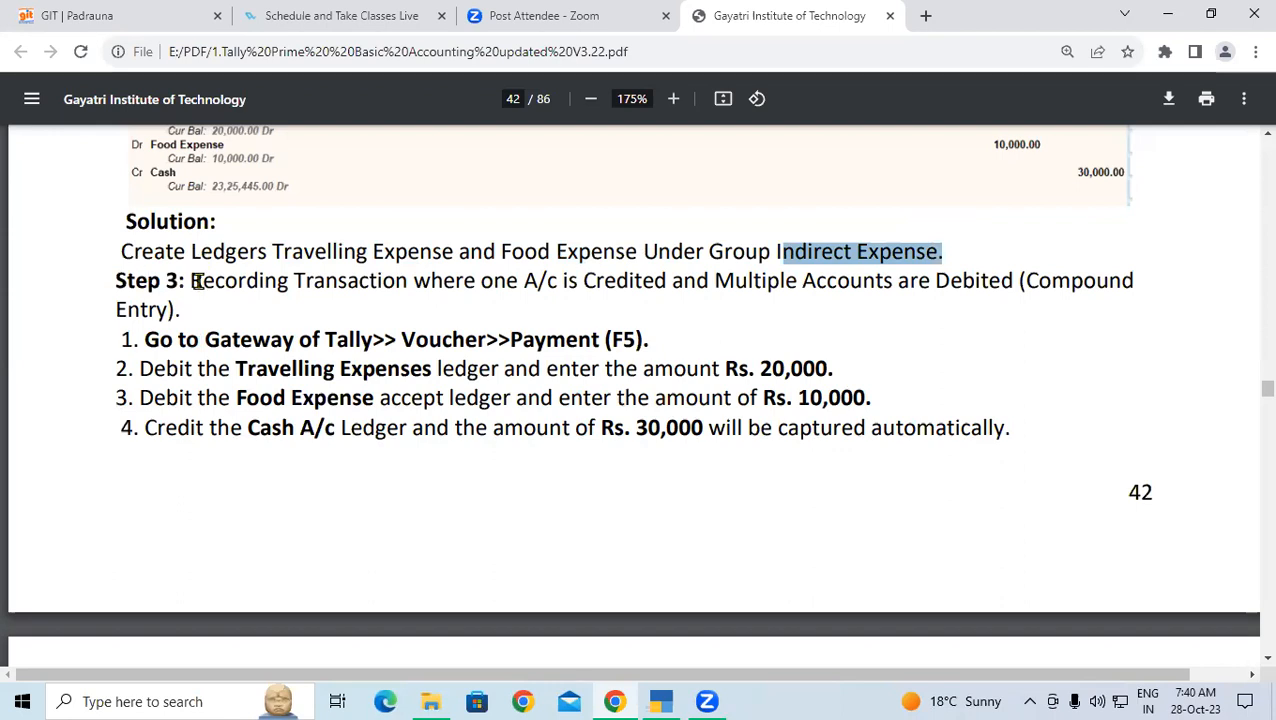
{"action": "left_click_drag", "start_coordinate": [195, 281], "coordinate": [307, 282]}
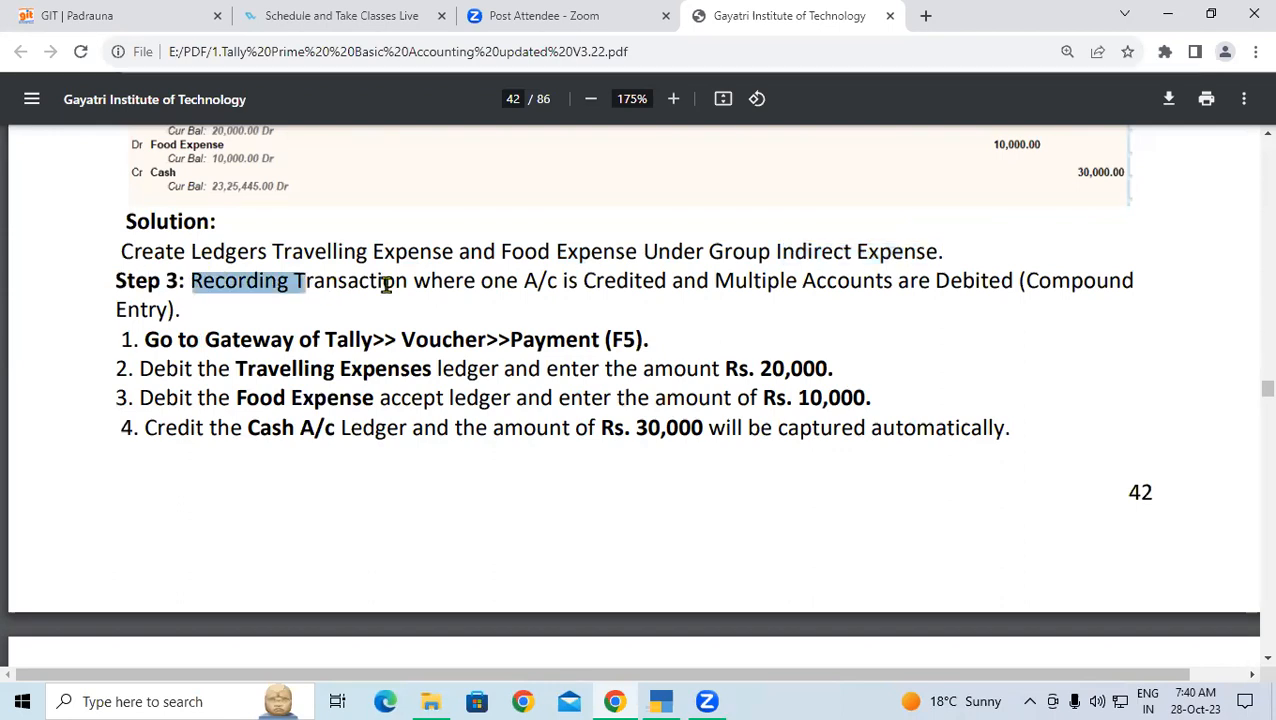
{"action": "left_click_drag", "start_coordinate": [458, 287], "coordinate": [165, 317]}
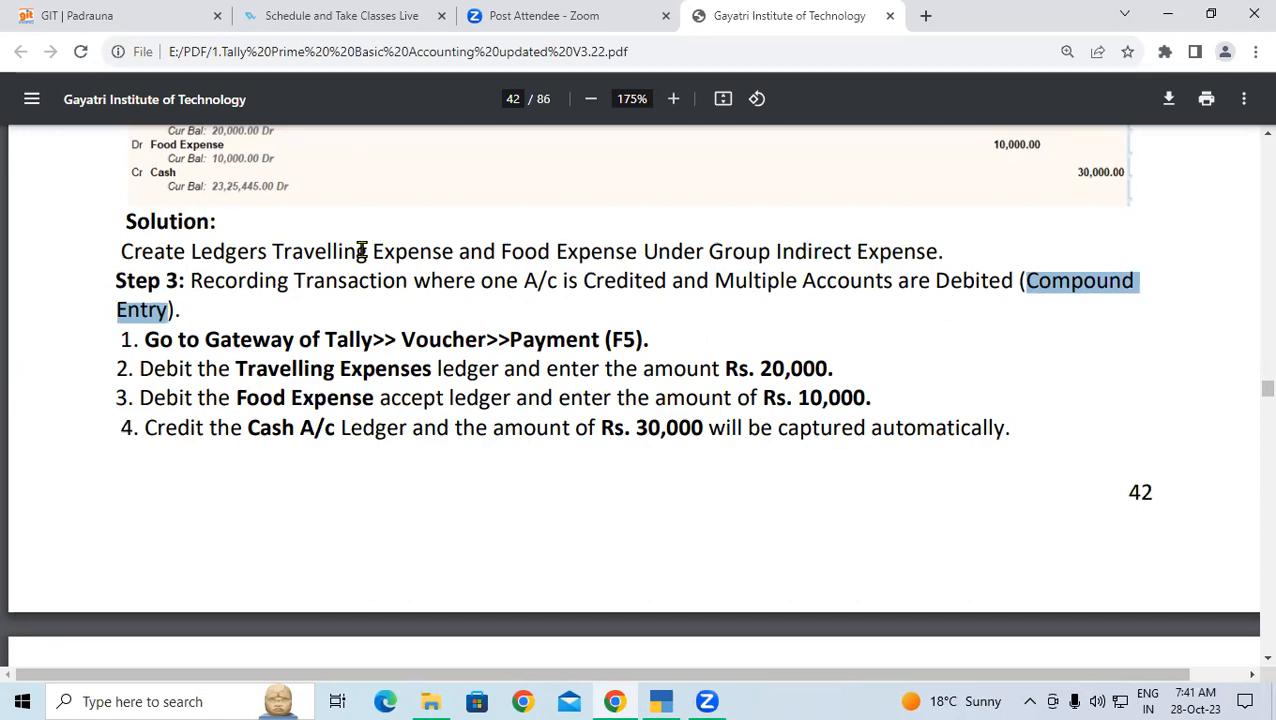
{"action": "left_click_drag", "start_coordinate": [1026, 281], "coordinate": [1107, 281]}
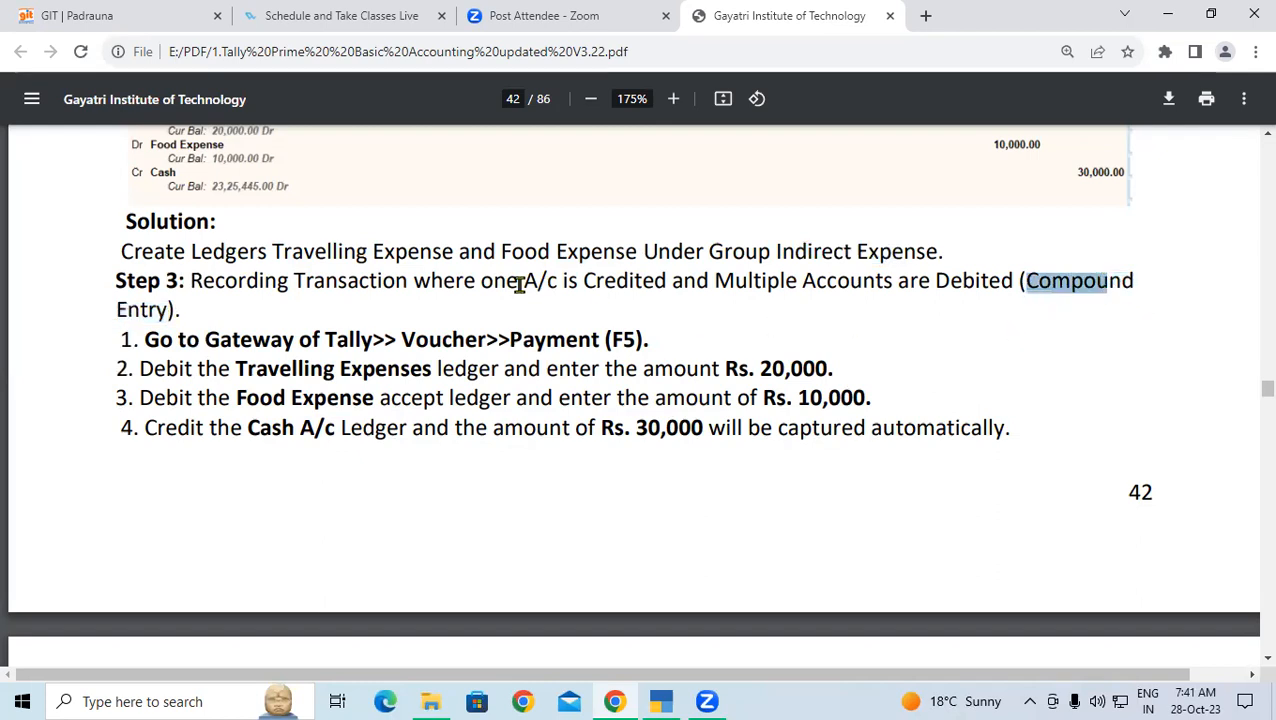
{"action": "left_click_drag", "start_coordinate": [444, 283], "coordinate": [539, 283]}
{"action": "left_click_drag", "start_coordinate": [754, 281], "coordinate": [975, 281]}
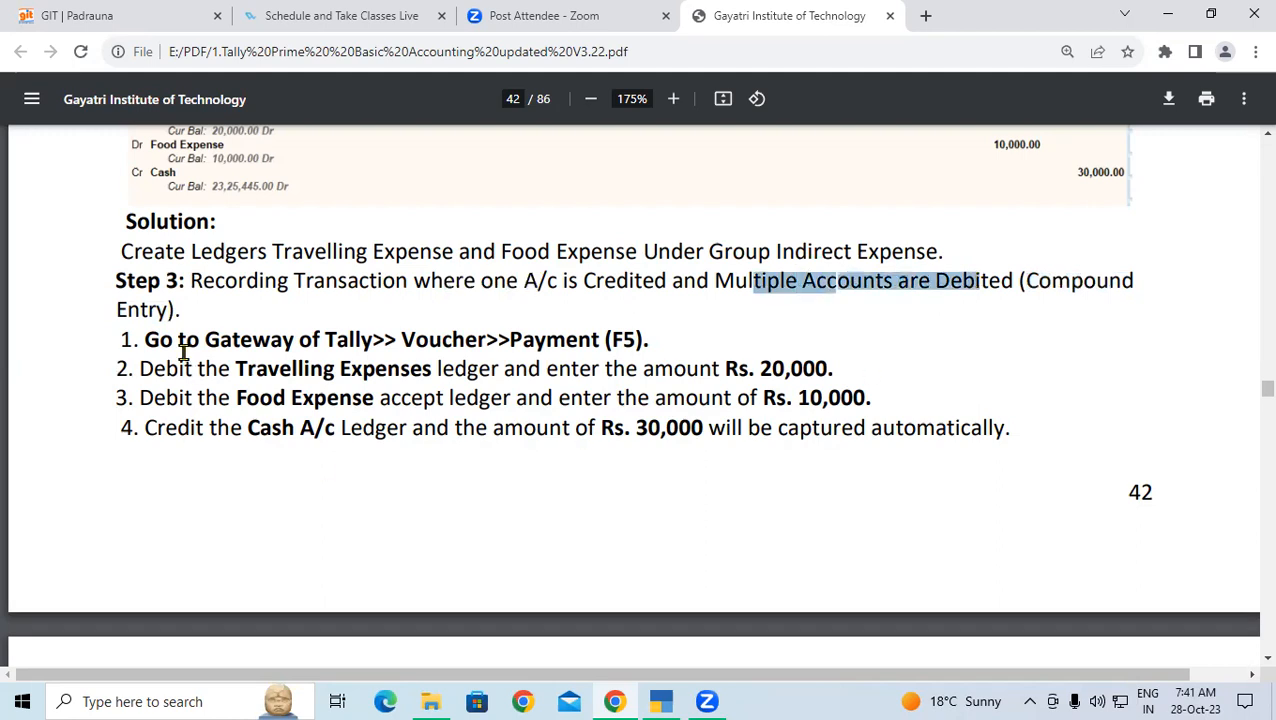
Read the numbered instructions on page 42 for debiting the travelling and food expenses and crediting Cash
{"action": "left_click_drag", "start_coordinate": [146, 340], "coordinate": [592, 338]}
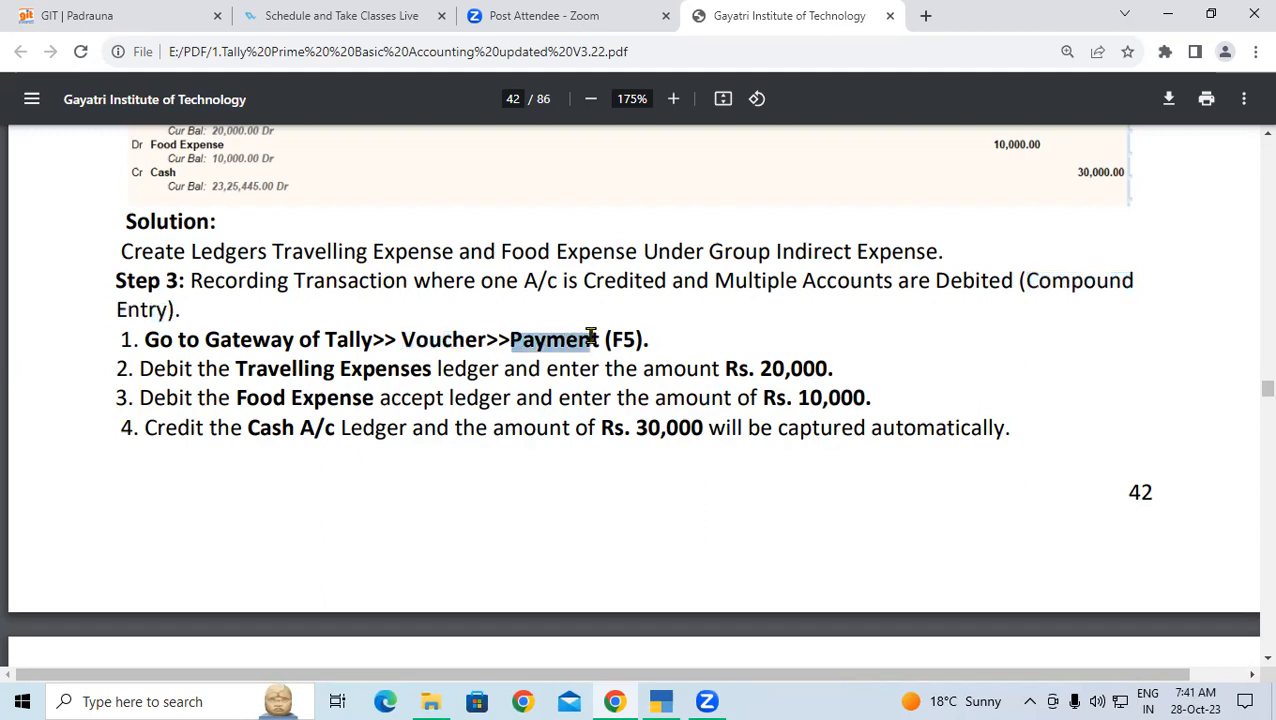
{"action": "double_click", "coordinate": [166, 368]}
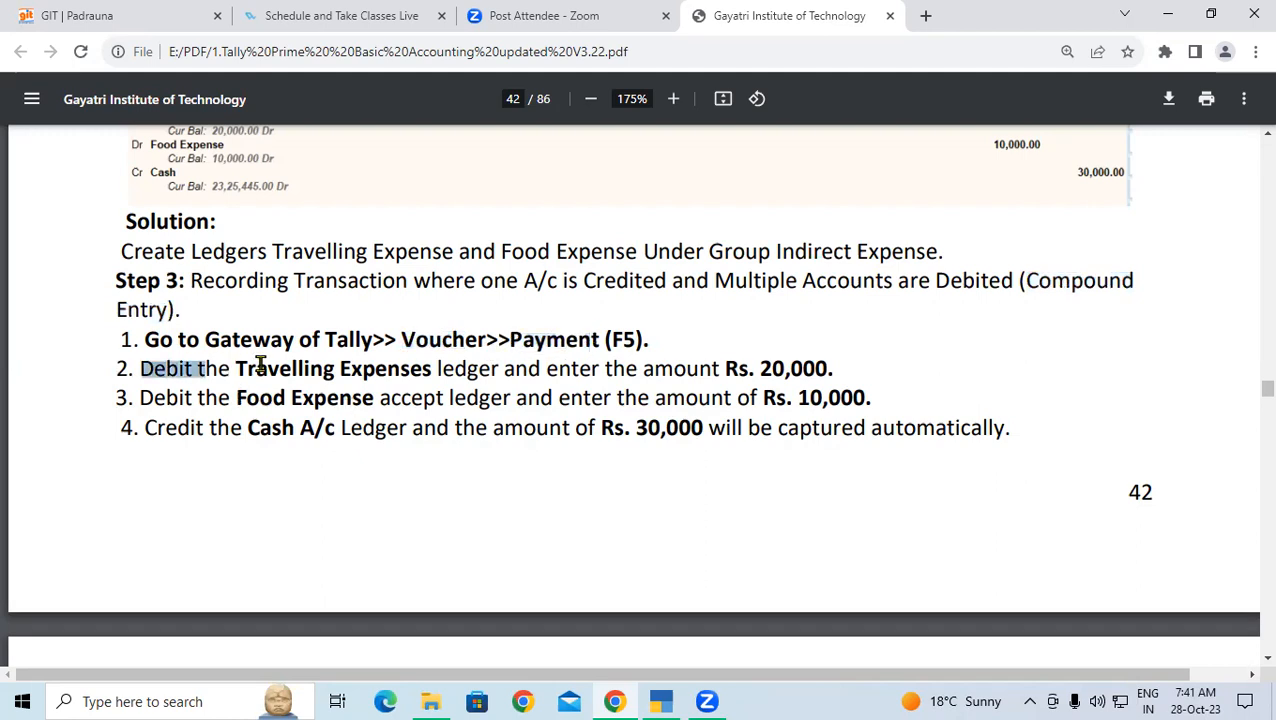
{"action": "left_click_drag", "start_coordinate": [248, 368], "coordinate": [428, 372]}
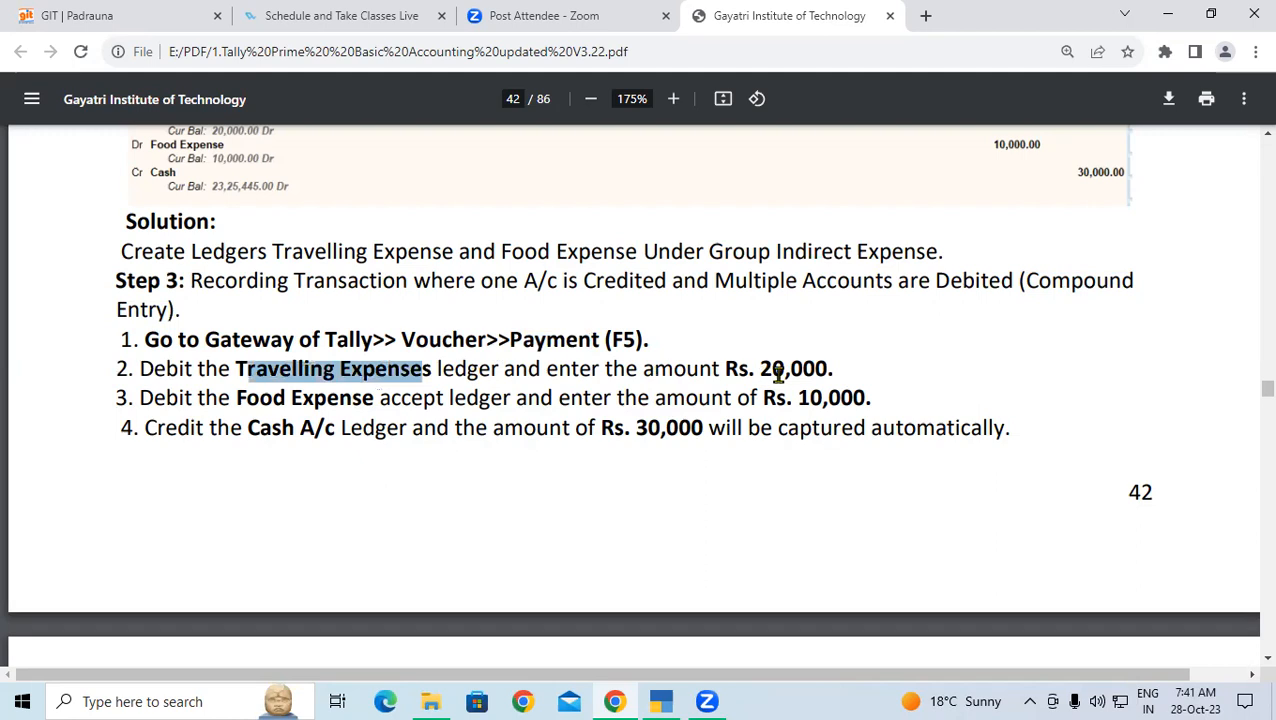
{"action": "left_click_drag", "start_coordinate": [760, 370], "coordinate": [800, 371]}
{"action": "left_click_drag", "start_coordinate": [154, 399], "coordinate": [348, 399]}
{"action": "left_click_drag", "start_coordinate": [146, 428], "coordinate": [305, 428]}
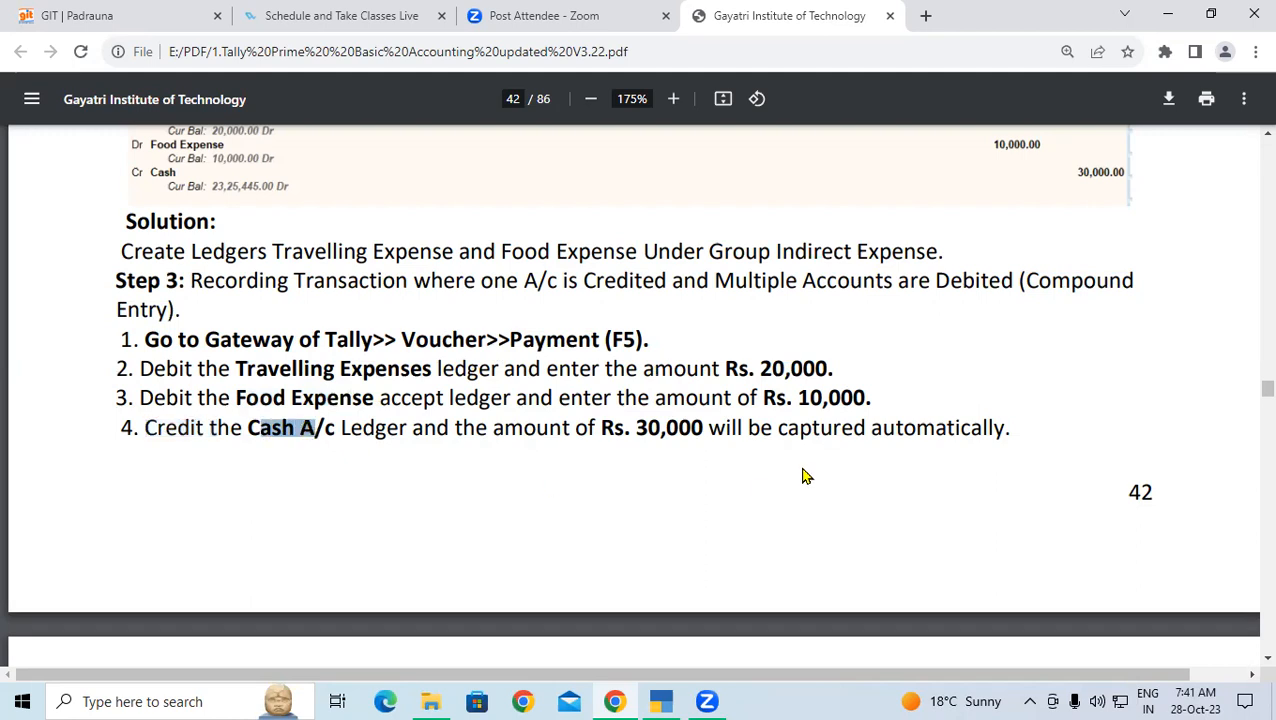
{"action": "left_click", "coordinate": [831, 369]}
{"action": "double_click", "coordinate": [831, 369]}
{"action": "double_click", "coordinate": [818, 397]}
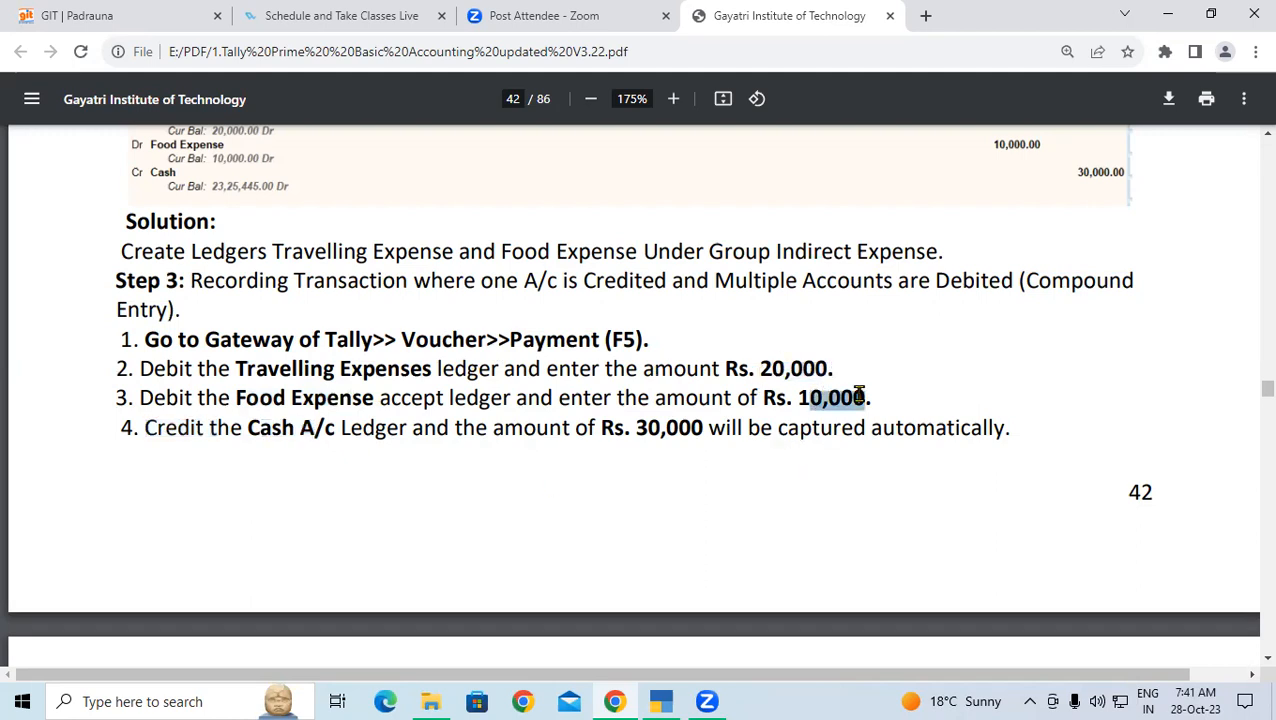
{"action": "left_click_drag", "start_coordinate": [675, 432], "coordinate": [647, 428]}
{"action": "left_click_drag", "start_coordinate": [779, 428], "coordinate": [1016, 423]}
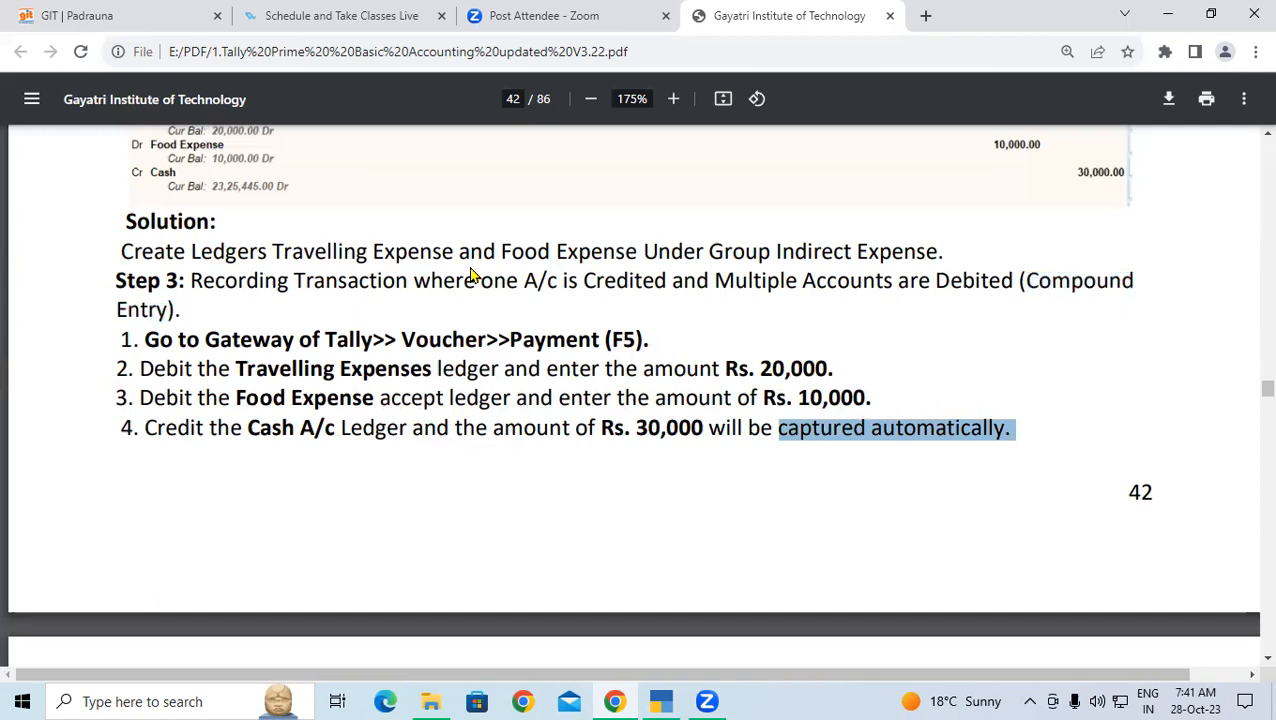
Return to TallyPrime and save the travelling and food expenses payment voucher
{"action": "left_click", "coordinate": [663, 700]}
{"action": "key", "text": "ctrl+a"}
Switch back to the PDF notes and read Example 3 about the cheque payment for travelling and food expenses
{"action": "left_click", "coordinate": [617, 701]}
{"action": "scroll", "coordinate": [510, 332], "scroll_direction": "down", "scroll_amount": 5}
{"action": "left_click_drag", "start_coordinate": [121, 340], "coordinate": [482, 342]}
{"action": "left_click_drag", "start_coordinate": [453, 338], "coordinate": [1012, 337]}
{"action": "left_click_drag", "start_coordinate": [244, 367], "coordinate": [430, 350]}
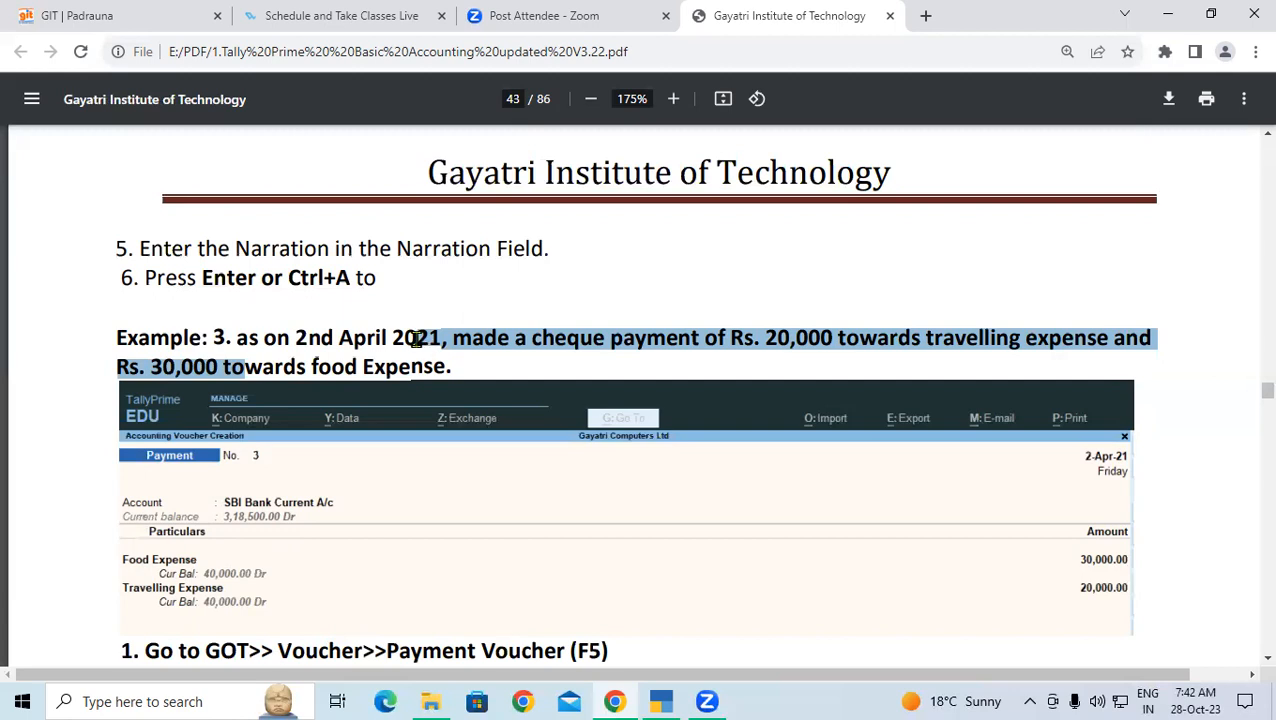
Study Example 3's solution steps on the voucher entry mode, the account to select and the expense ledgers to enter
{"action": "scroll", "coordinate": [418, 338], "scroll_direction": "down", "scroll_amount": 4}
{"action": "left_click_drag", "start_coordinate": [150, 276], "coordinate": [258, 276]}
{"action": "left_click", "coordinate": [290, 273]}
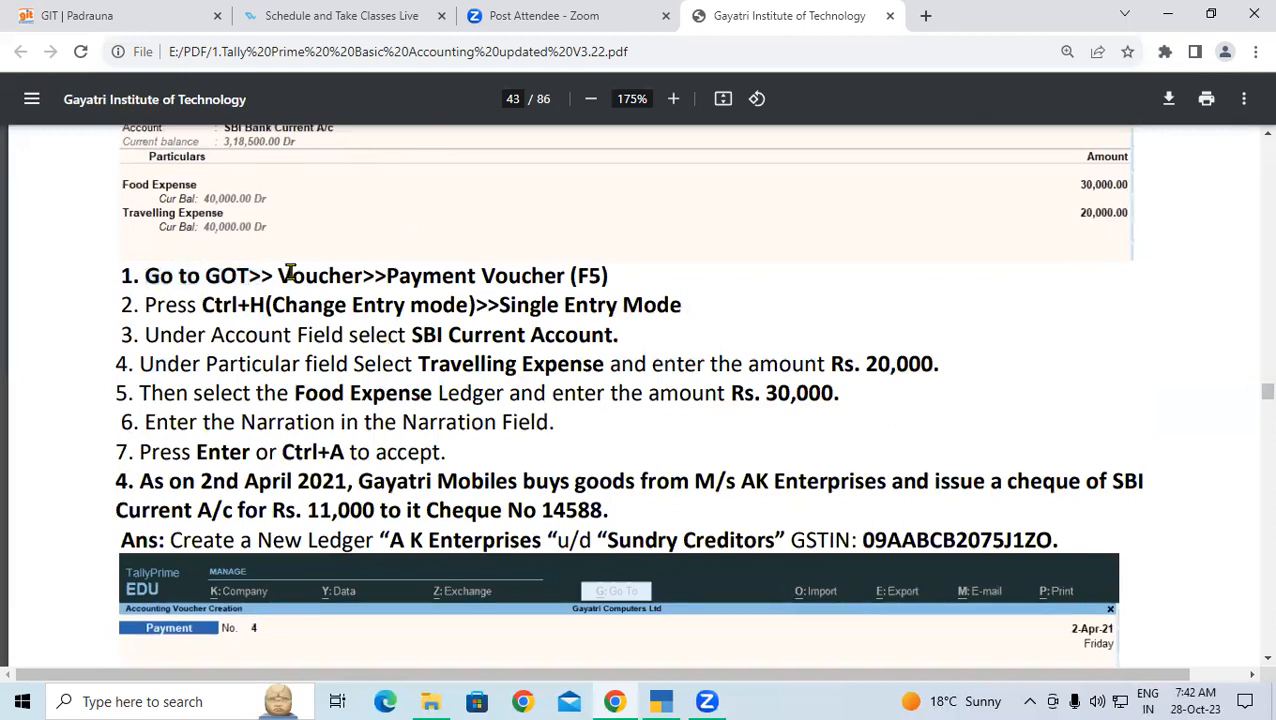
{"action": "double_click", "coordinate": [290, 273]}
{"action": "left_click_drag", "start_coordinate": [388, 270], "coordinate": [605, 270]}
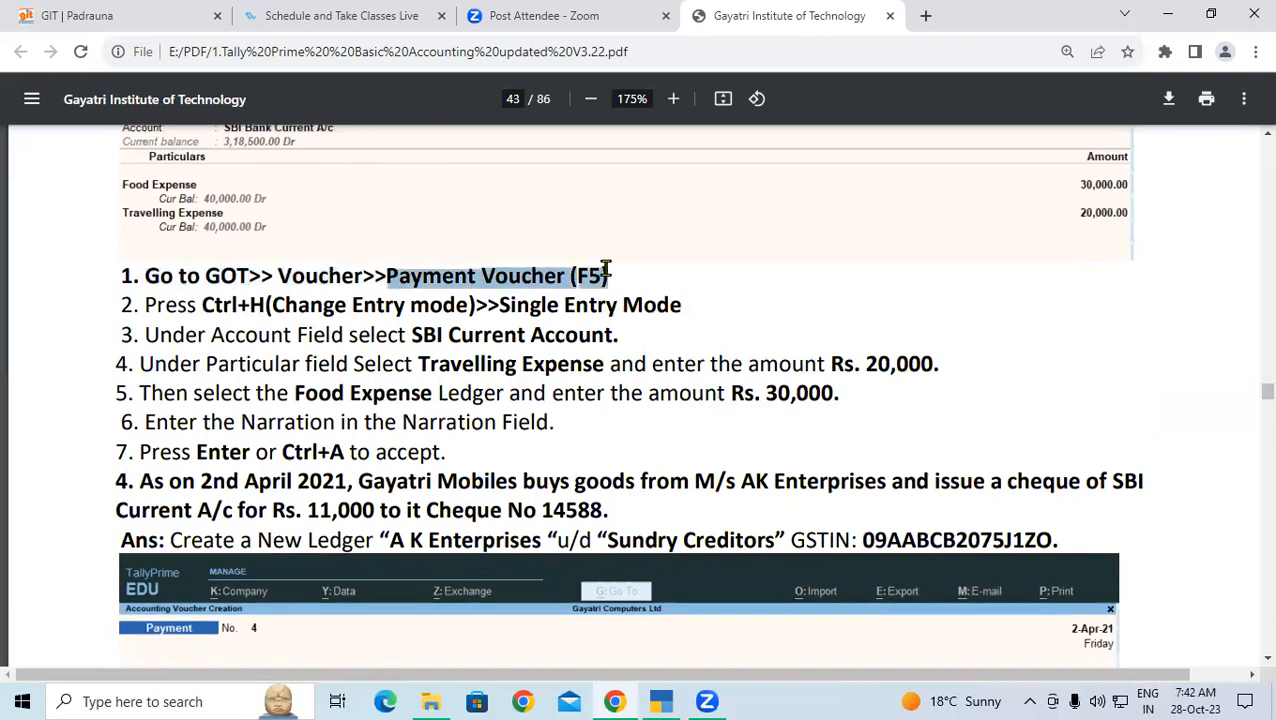
{"action": "left_click_drag", "start_coordinate": [146, 305], "coordinate": [699, 310]}
{"action": "left_click_drag", "start_coordinate": [160, 335], "coordinate": [604, 331]}
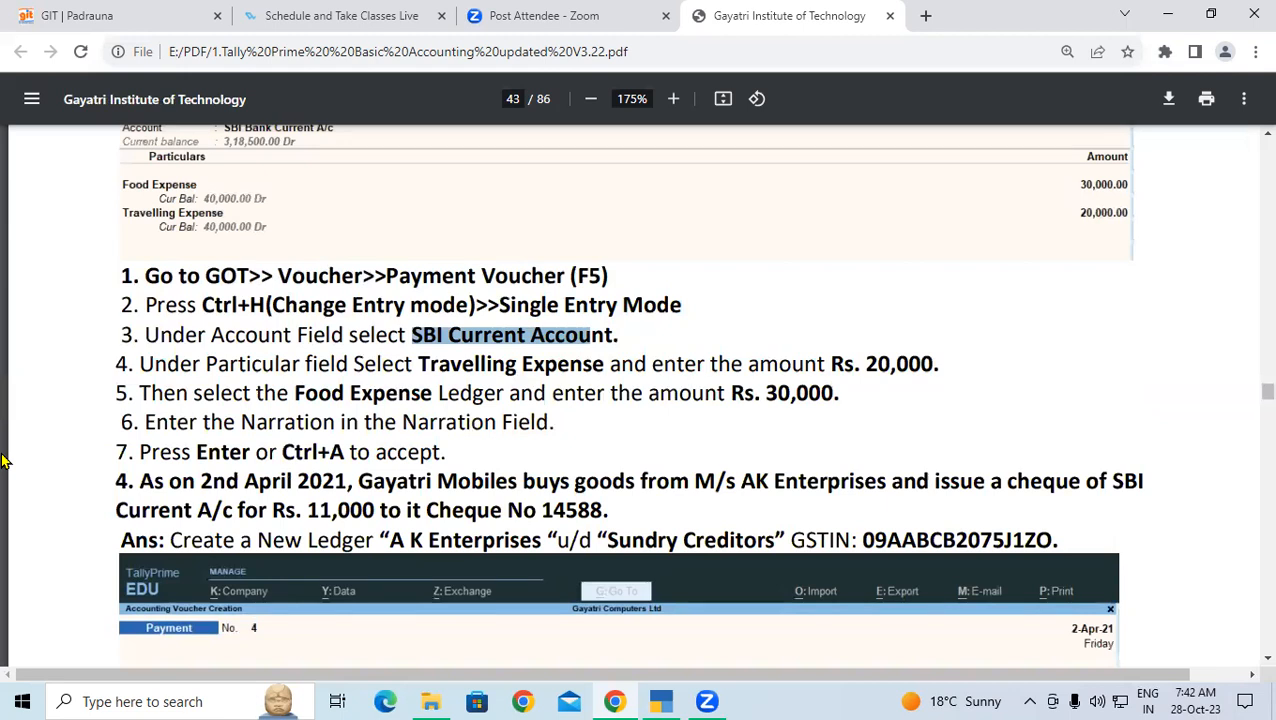
{"action": "left_click_drag", "start_coordinate": [212, 335], "coordinate": [625, 341]}
{"action": "left_click", "coordinate": [424, 335]}
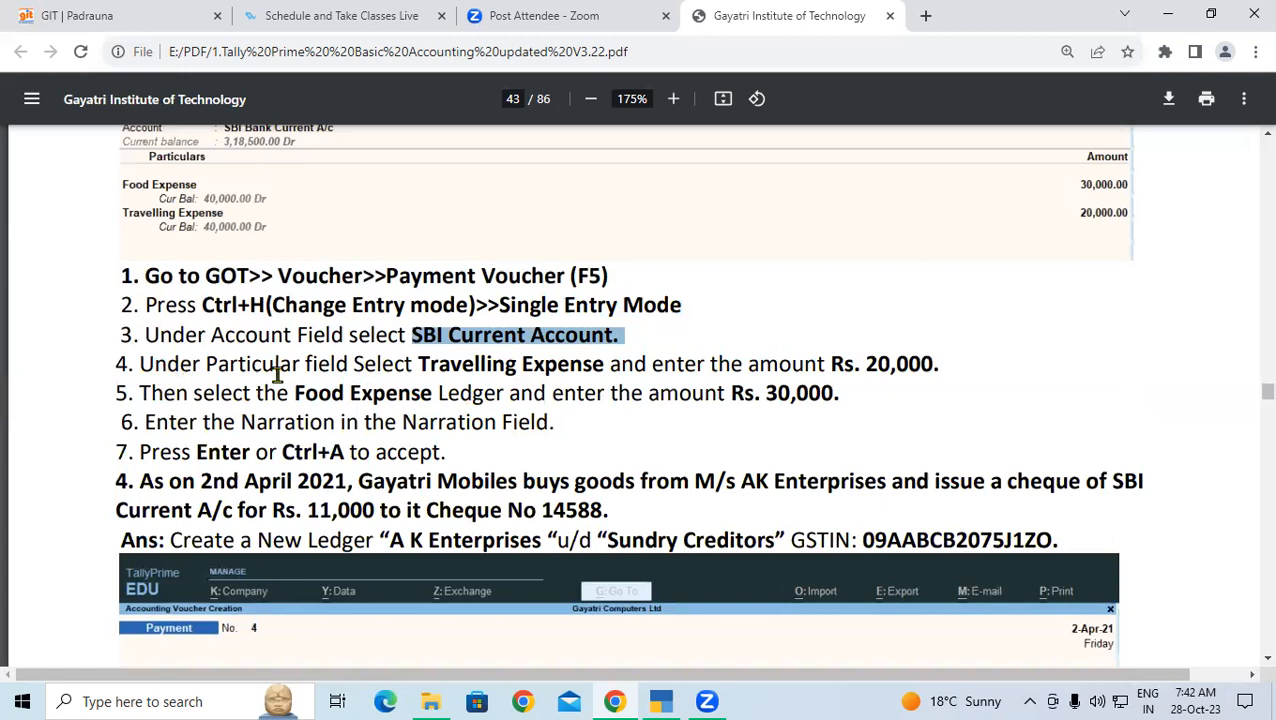
{"action": "left_click_drag", "start_coordinate": [438, 362], "coordinate": [572, 362]}
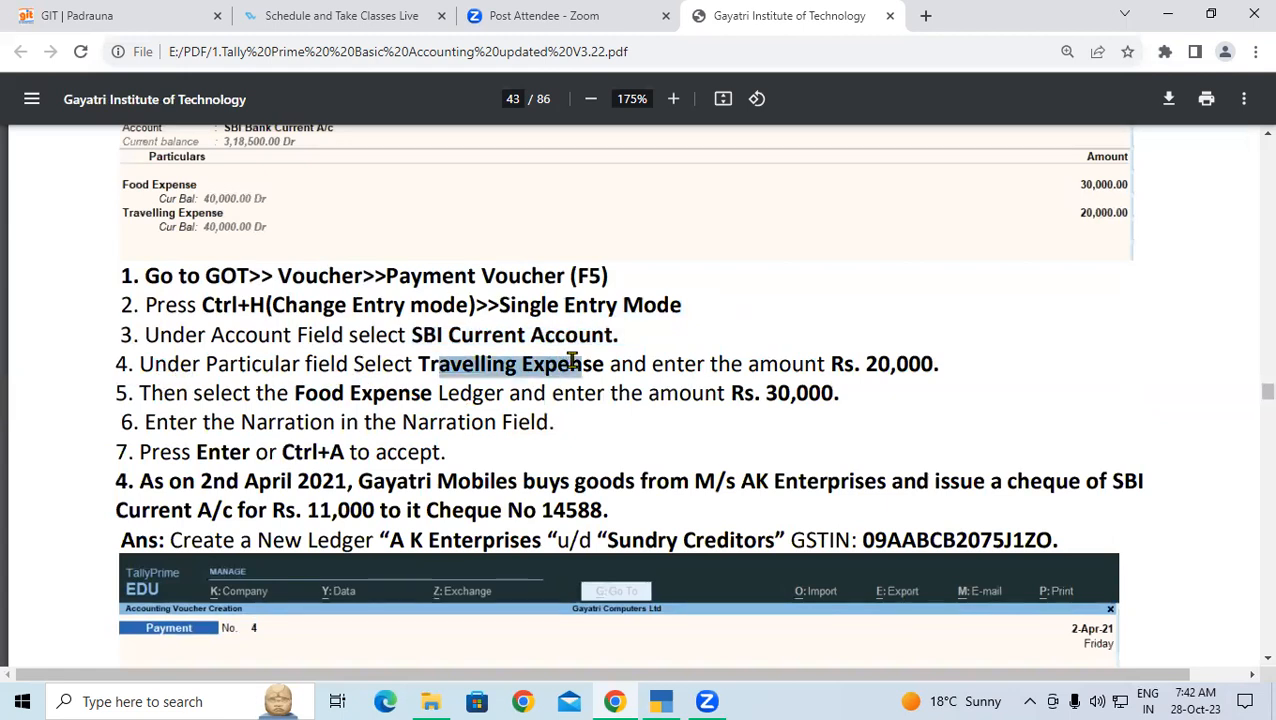
{"action": "left_click_drag", "start_coordinate": [306, 392], "coordinate": [390, 392]}
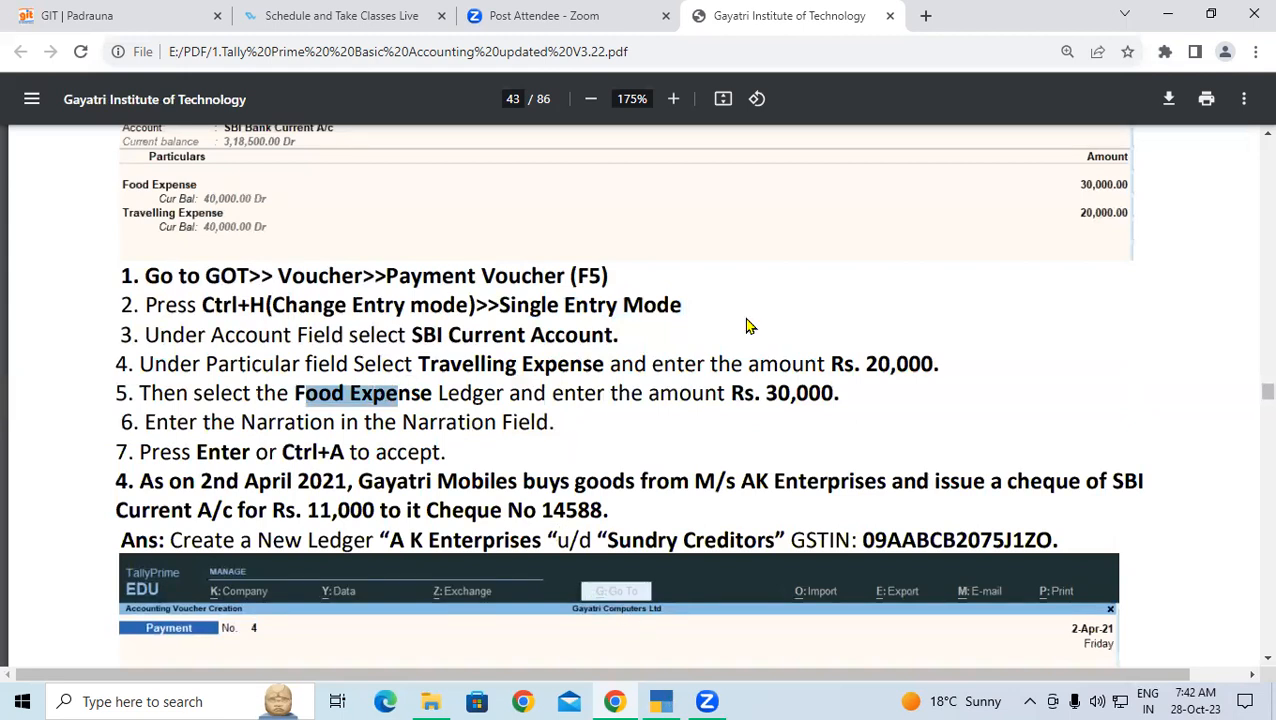
Switch to TallyPrime and change the payment voucher's mode to Single Entry
{"action": "key", "text": "alt+Tab"}
{"action": "key", "text": "ctrl+h"}
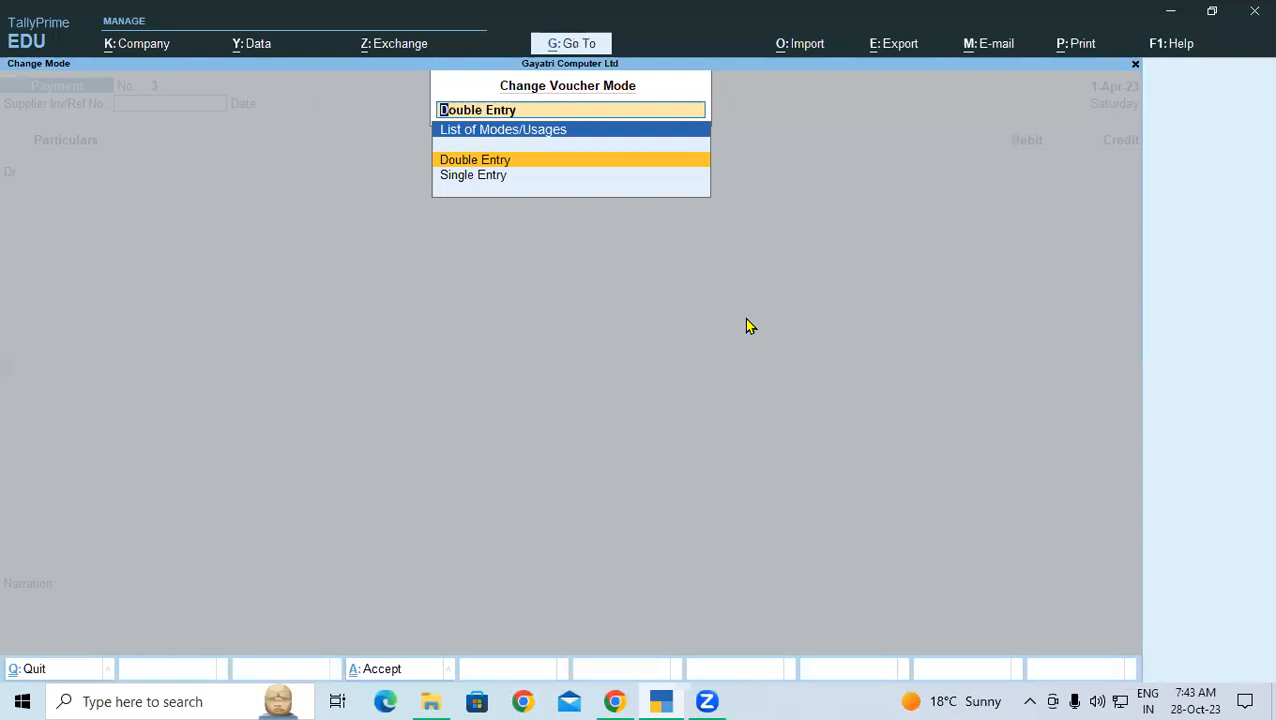
{"action": "key", "text": "Down"}
{"action": "key", "text": "Return"}
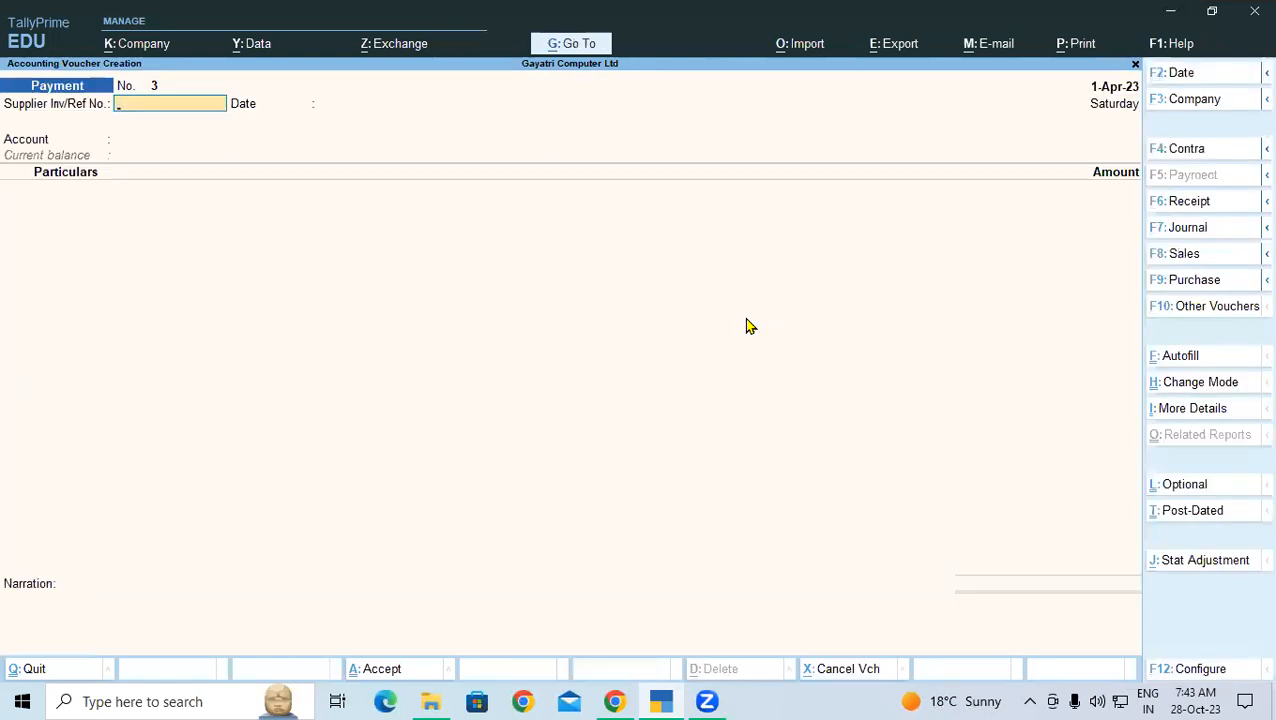
Enter 3 as the single entry voucher's supplier invoice/reference number and accept 1-Apr-23 as its date
{"action": "type", "text": "3"}
{"action": "key", "text": "Return"}
{"action": "key", "text": "Return"}
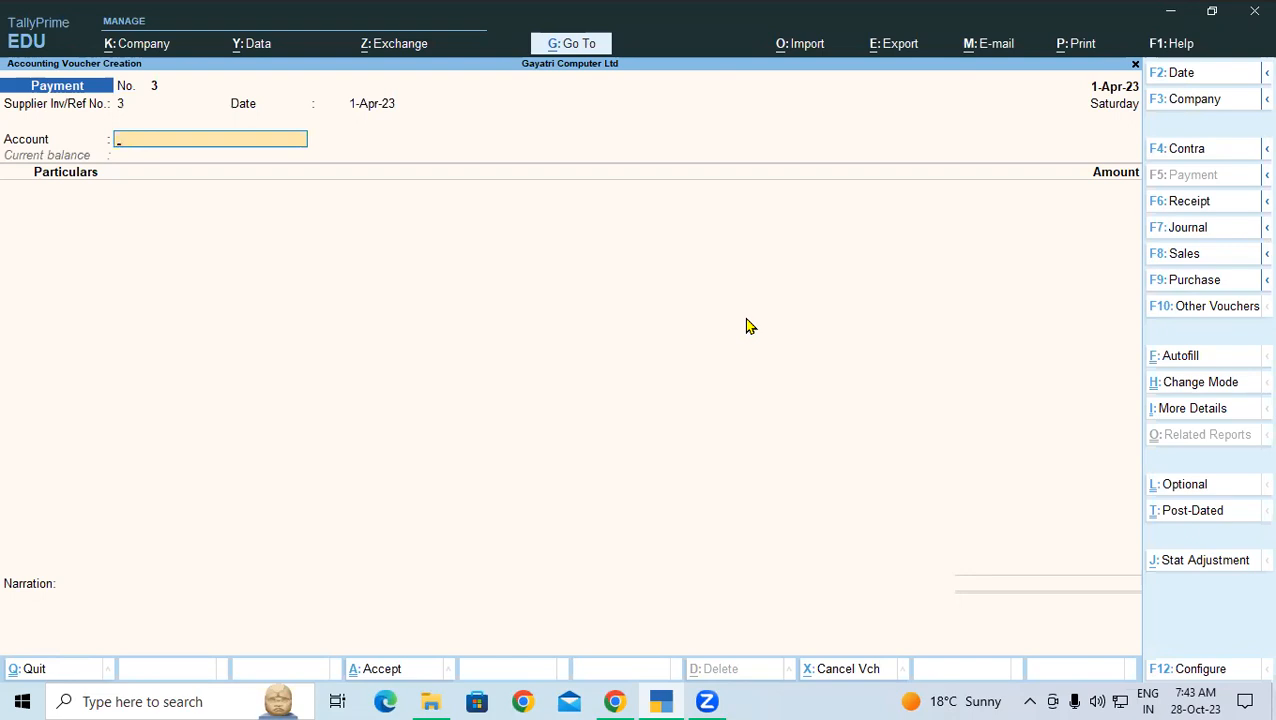
Select Current A/C at SBI Bank as the voucher's account and enter Travelling Expenses with the 20,000 amount given in the PDF notes
{"action": "type", "text": "Cu"}
{"action": "key", "text": "Return"}
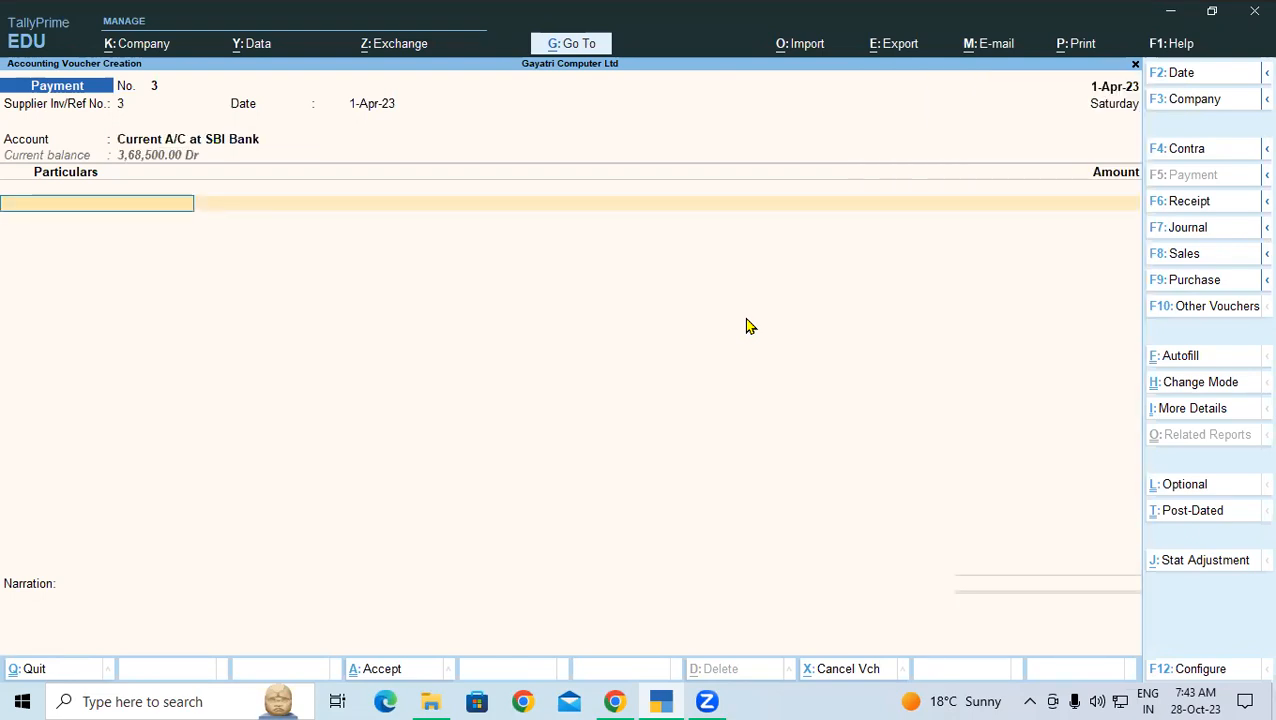
{"action": "type", "text": "Tr"}
{"action": "key", "text": "Return"}
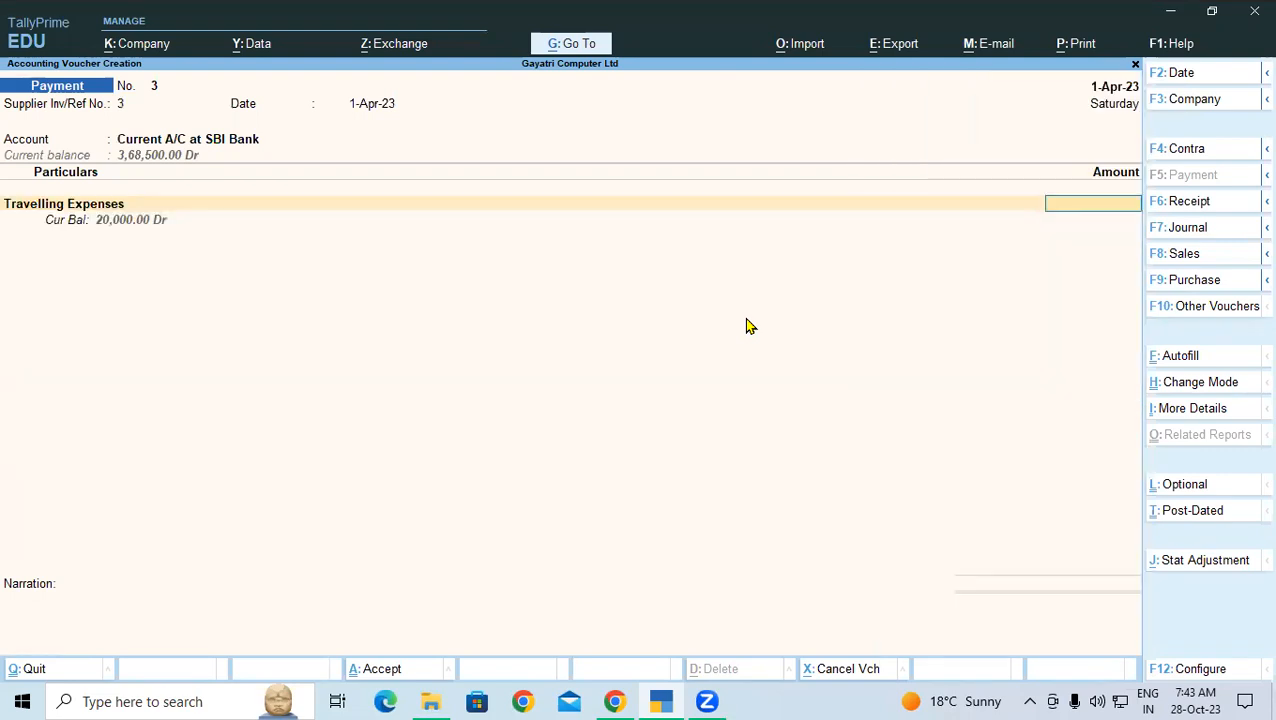
{"action": "key", "text": "alt+Tab"}
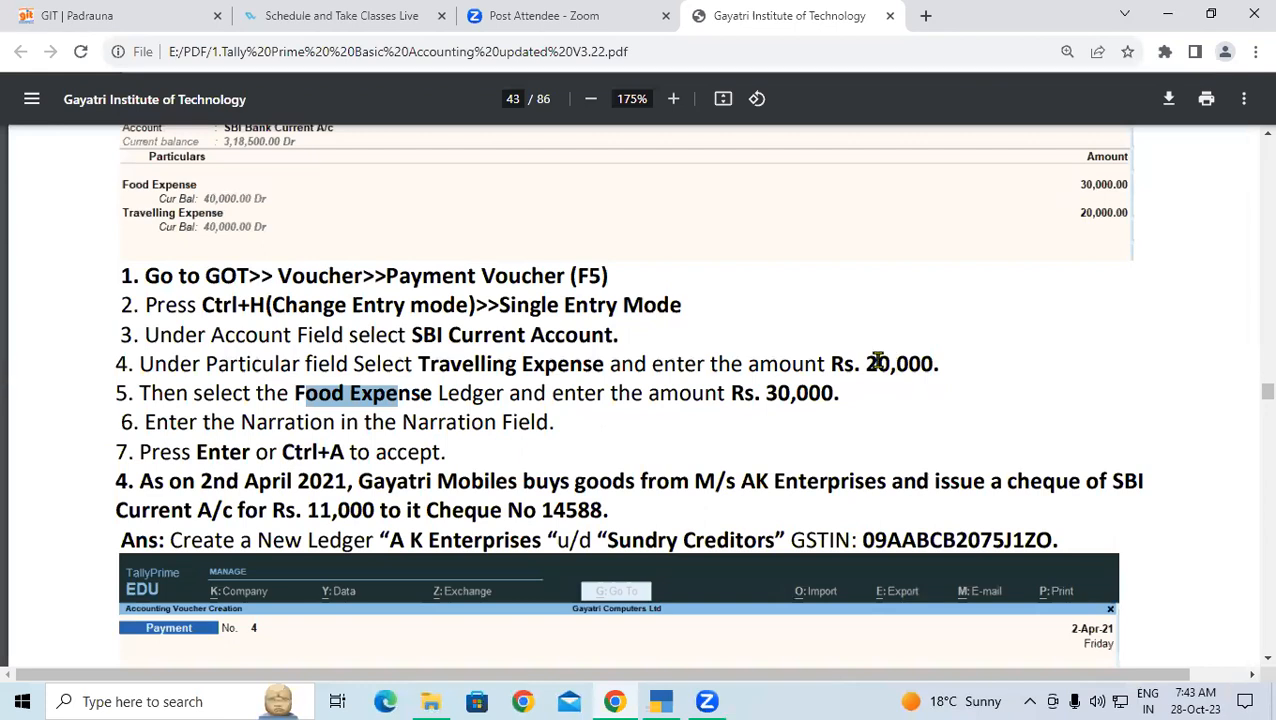
{"action": "left_click_drag", "start_coordinate": [858, 364], "coordinate": [968, 368]}
{"action": "key", "text": "alt+Tab"}
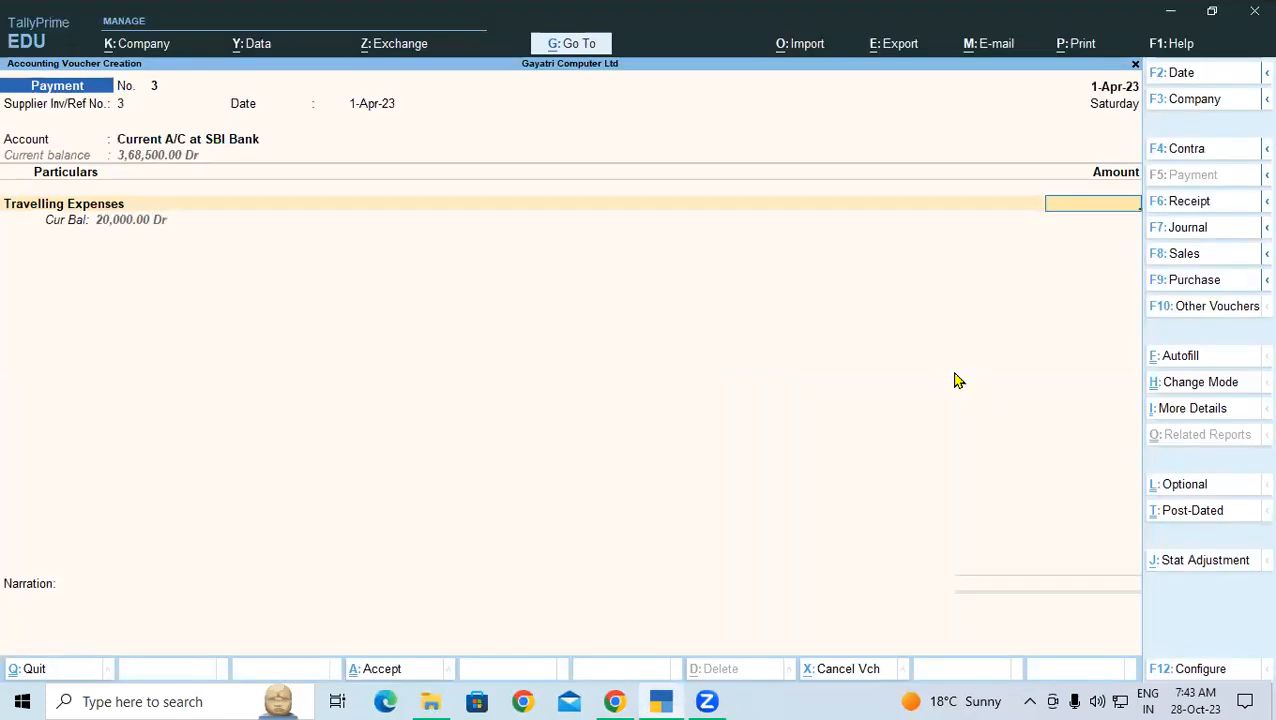
{"action": "type", "text": "20000"}
{"action": "key", "text": "Return"}
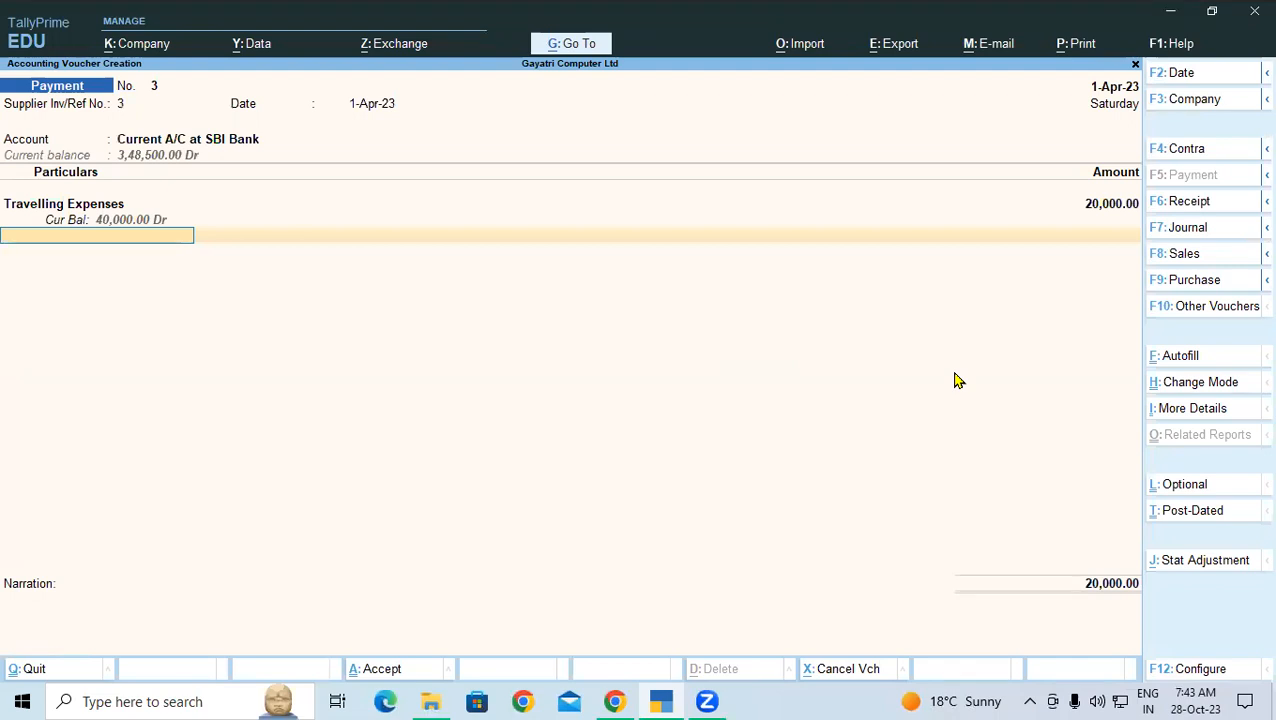
Add Food Expense with an amount of 30,000, check it against the PDF notes and finish the voucher's ledger list
{"action": "type", "text": "Fo"}
{"action": "key", "text": "Return"}
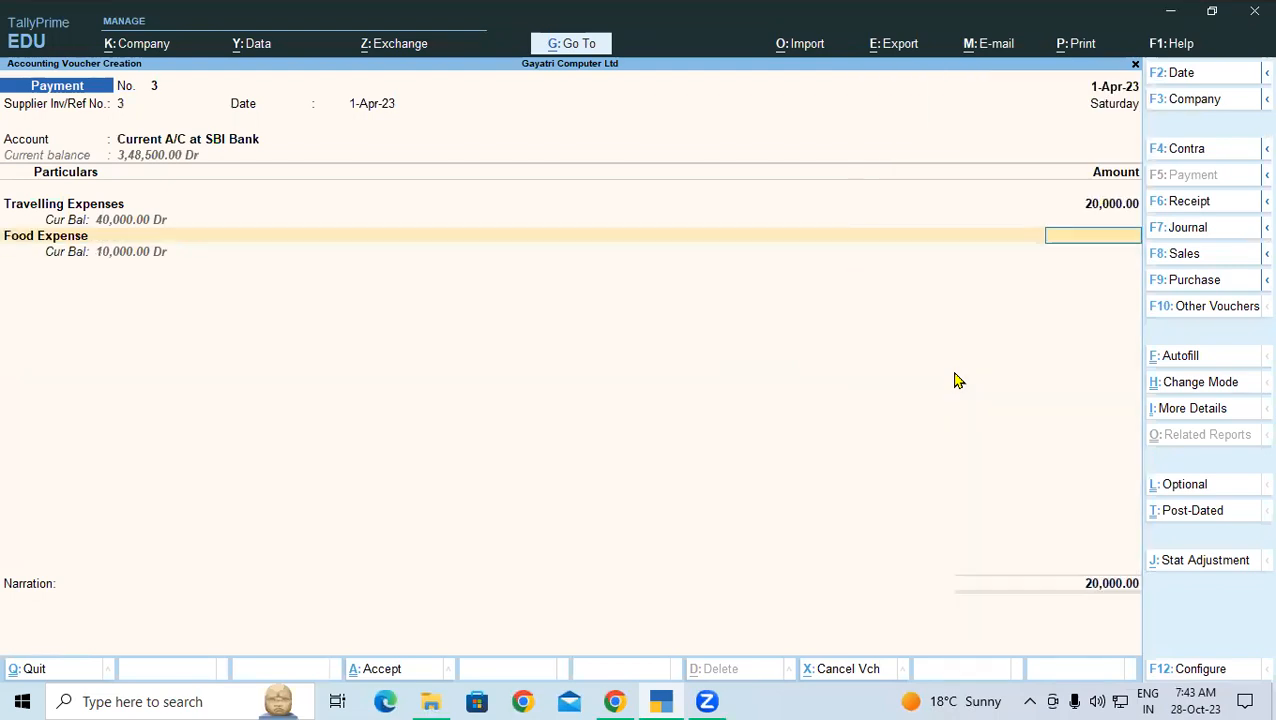
{"action": "type", "text": "30000"}
{"action": "key", "text": "Return"}
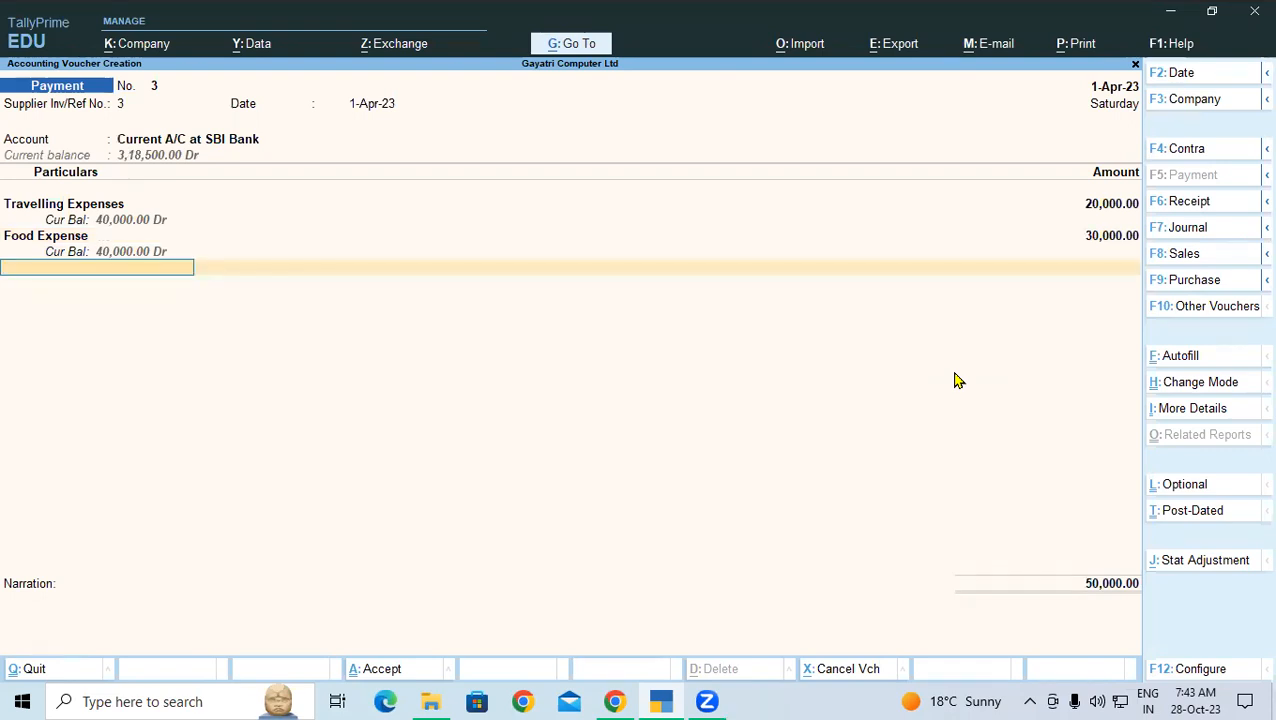
{"action": "key", "text": "alt"}
{"action": "key", "text": "alt+Tab"}
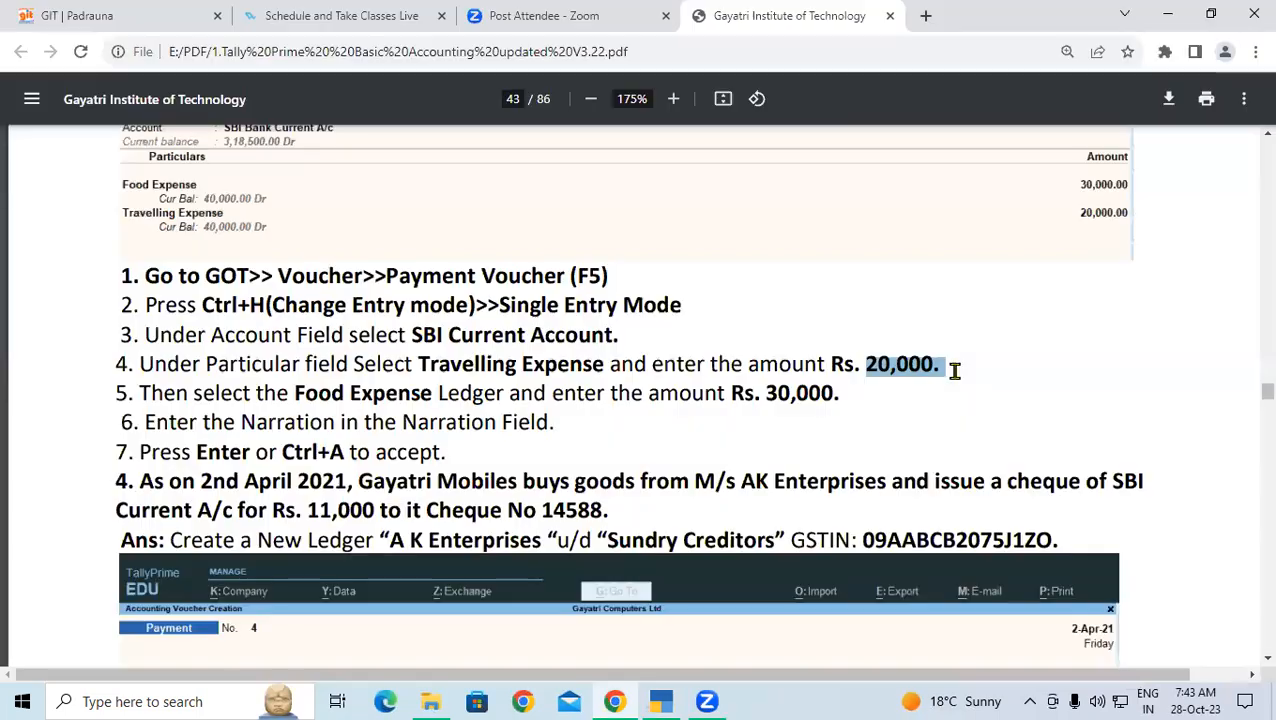
{"action": "left_click_drag", "start_coordinate": [755, 395], "coordinate": [830, 397]}
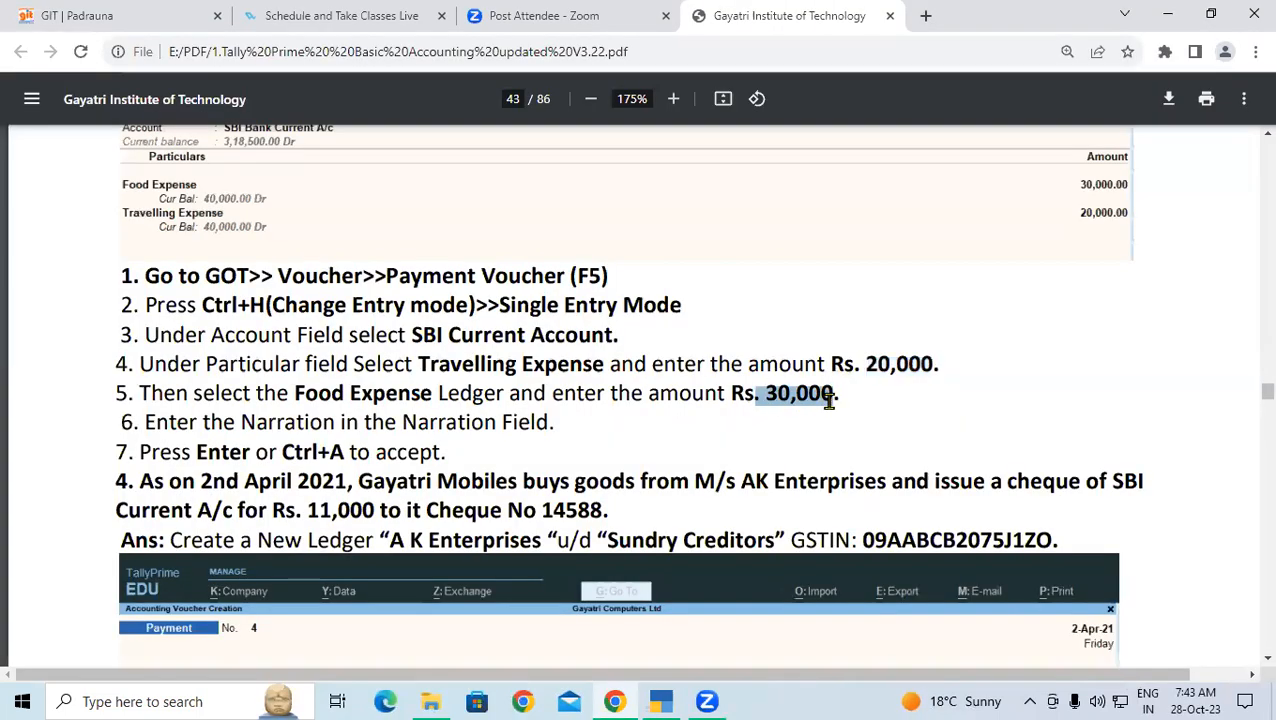
{"action": "key", "text": "alt+Tab"}
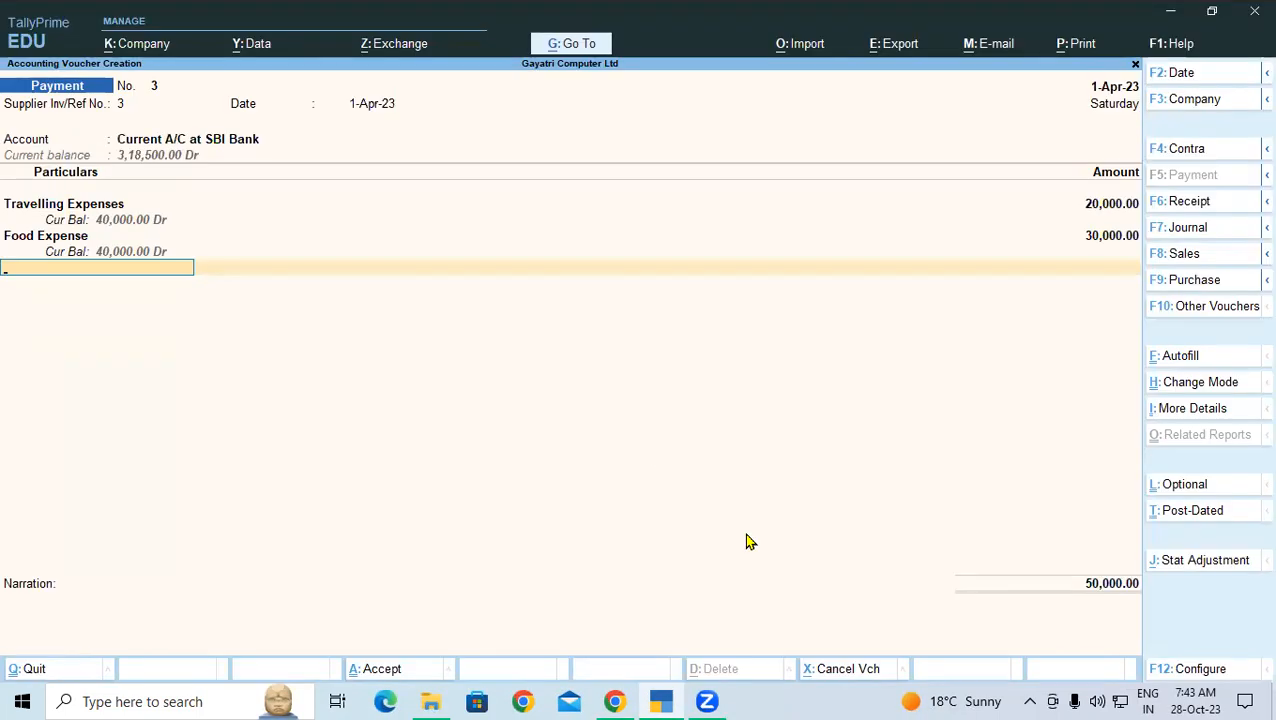
{"action": "key", "text": "Return"}
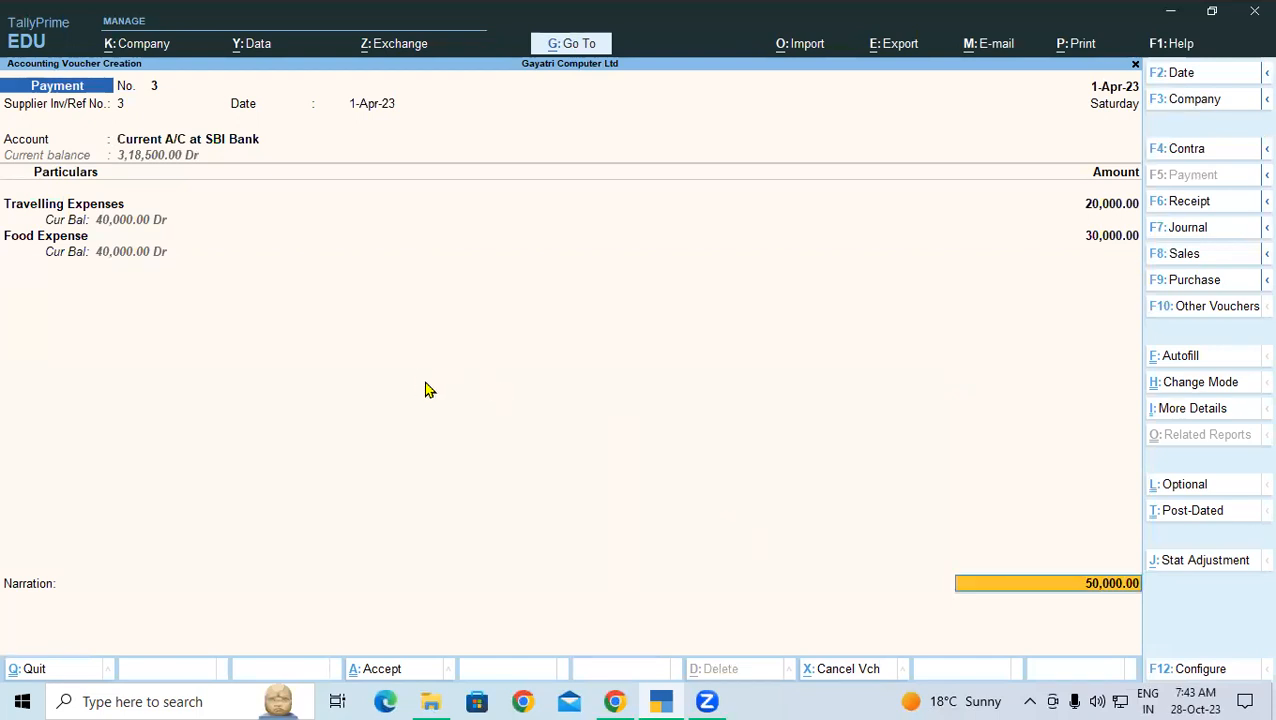
Switch to the PDF notes and copy Example 3's transaction text about the travelling and food cheque payment
{"action": "left_click", "coordinate": [616, 701]}
{"action": "scroll", "coordinate": [311, 371], "scroll_direction": "up", "scroll_amount": 3}
{"action": "scroll", "coordinate": [235, 490], "scroll_direction": "down", "scroll_amount": 1}
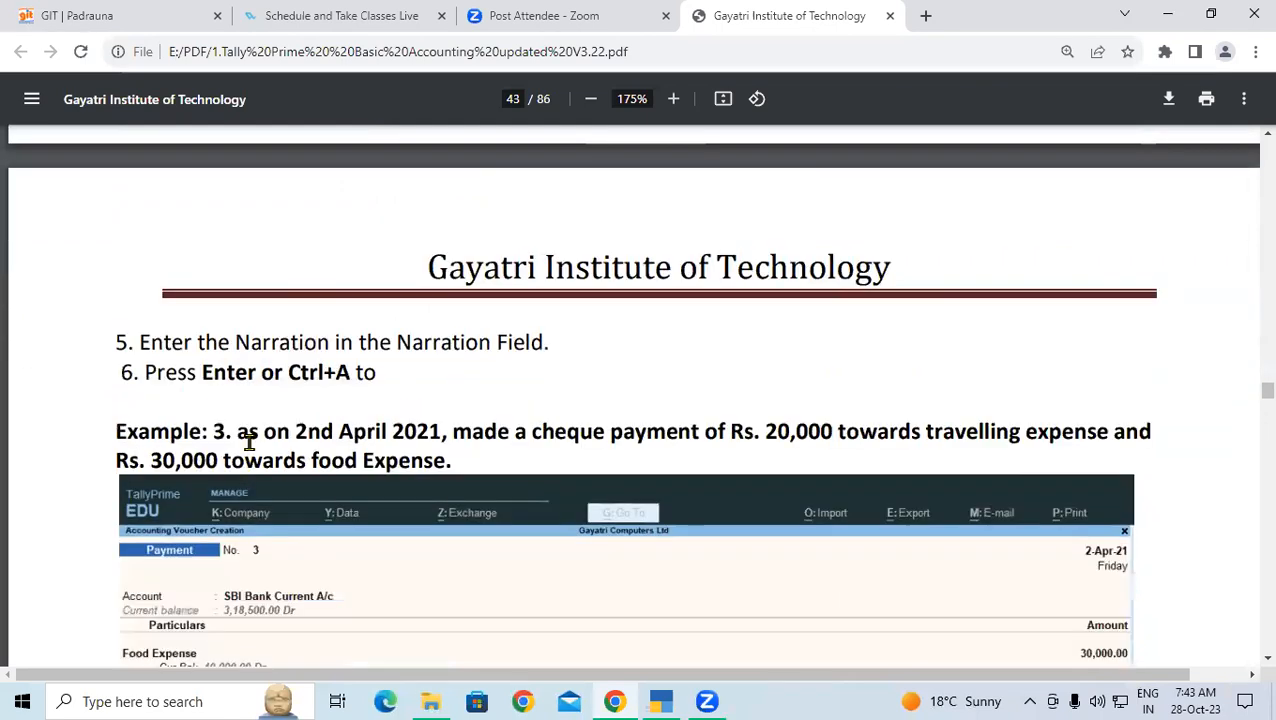
{"action": "left_click_drag", "start_coordinate": [233, 431], "coordinate": [460, 460]}
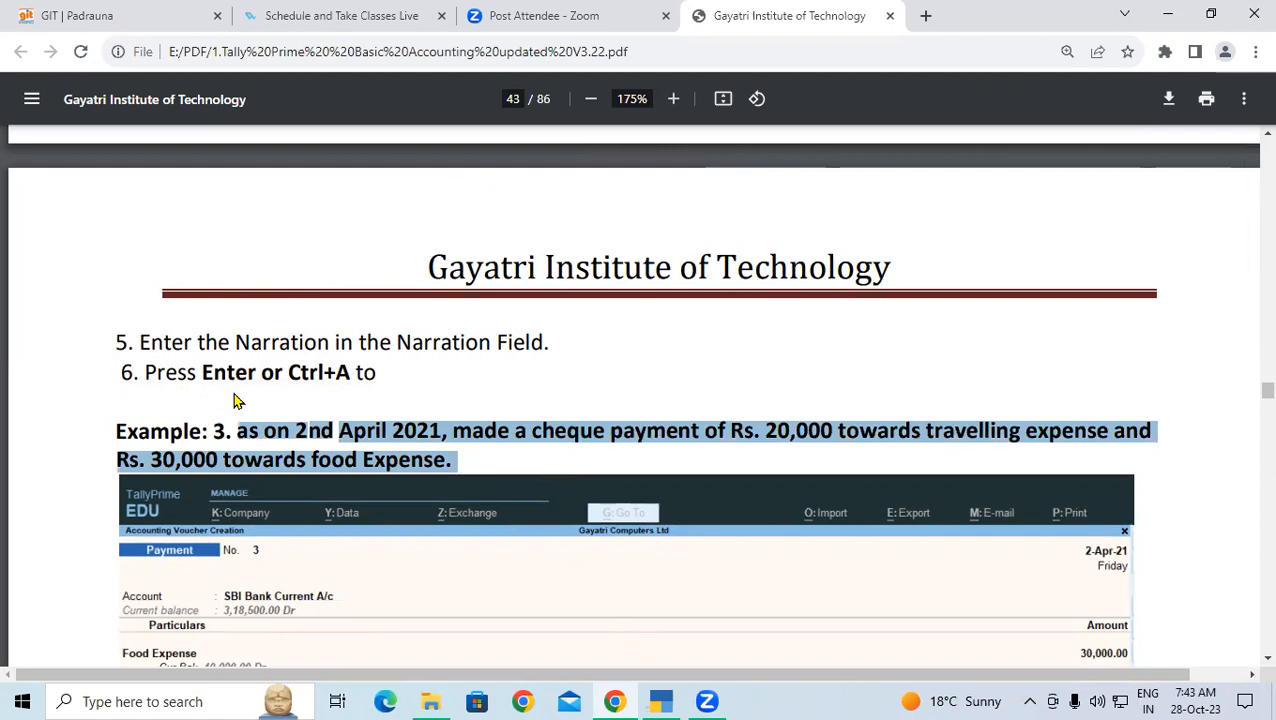
Return to TallyPrime and accept the SBI bank allocation as a Cheque of 50,000 dated 1-Apr-23 without an instrument number
{"action": "key", "text": "alt+Tab"}
{"action": "key", "text": "Return"}
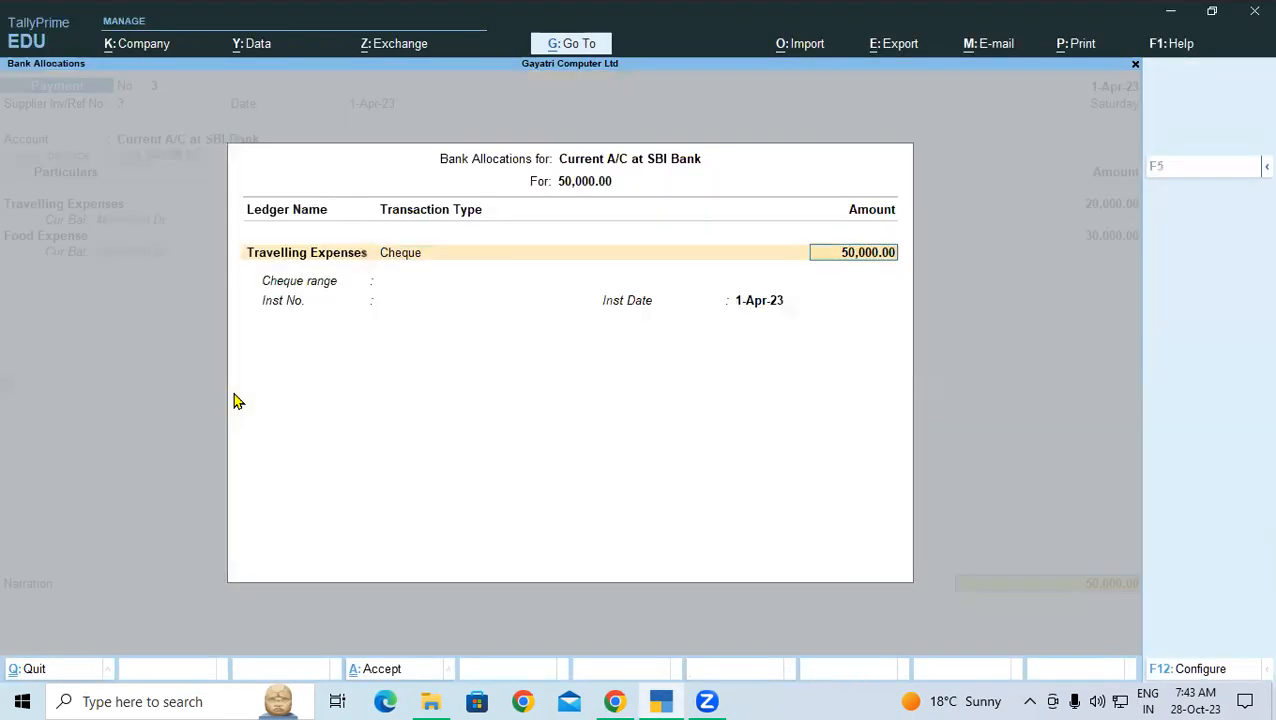
{"action": "key", "text": "Return"}
{"action": "key", "text": "Return"}
{"action": "key", "text": "Return"}
{"action": "key", "text": "Return"}
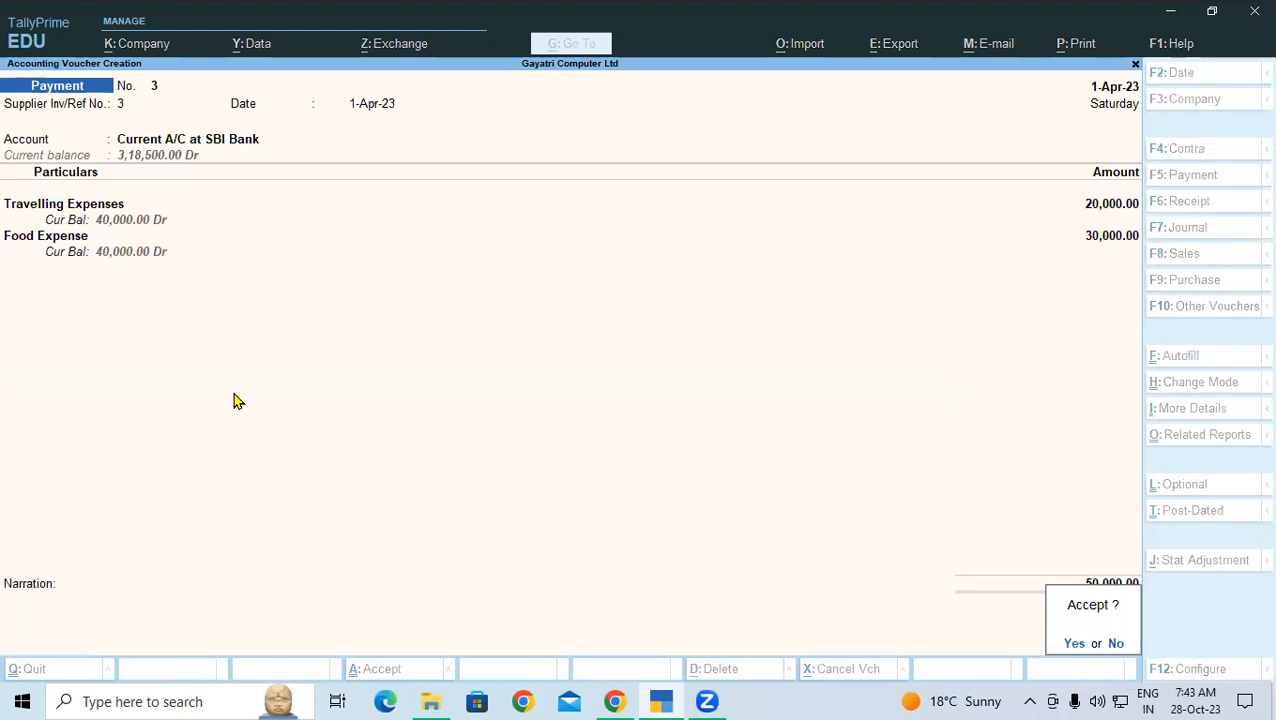
Paste the copied Example 3 text as the voucher's narration and save the payment voucher
{"action": "key", "text": "Escape"}
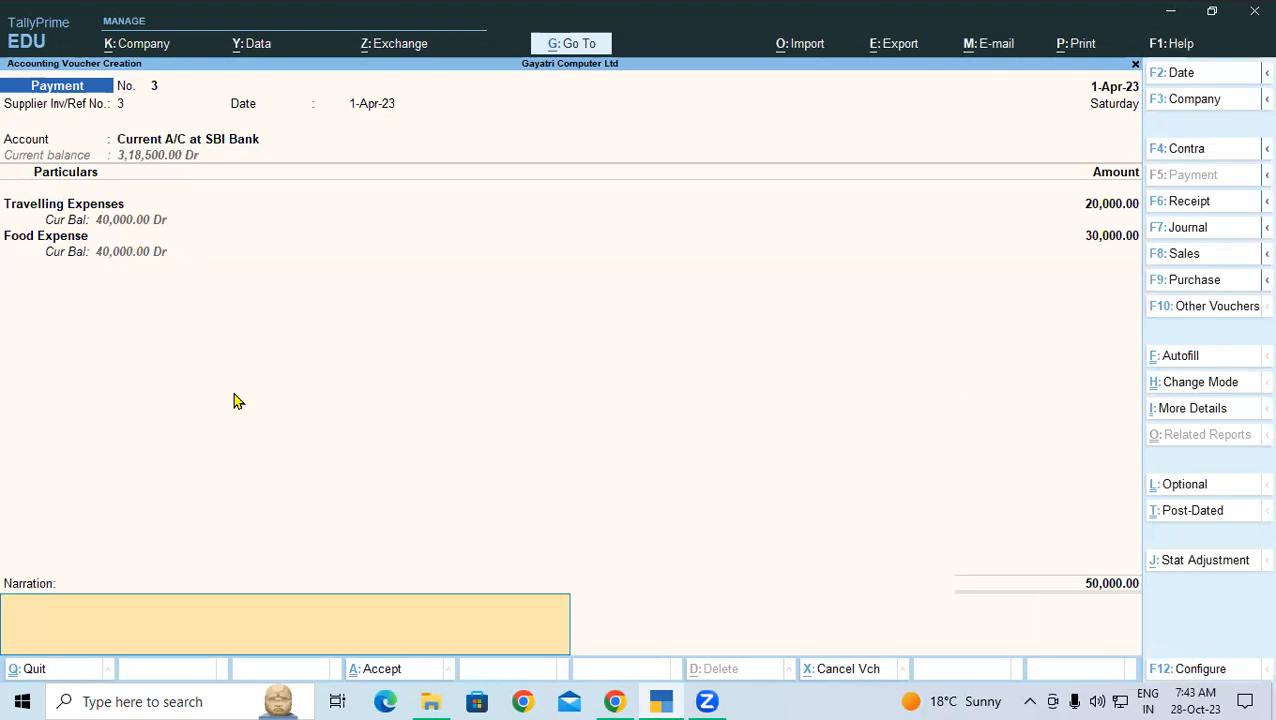
{"action": "key", "text": "ctrl+alt+v"}
{"action": "key", "text": "ctrl"}
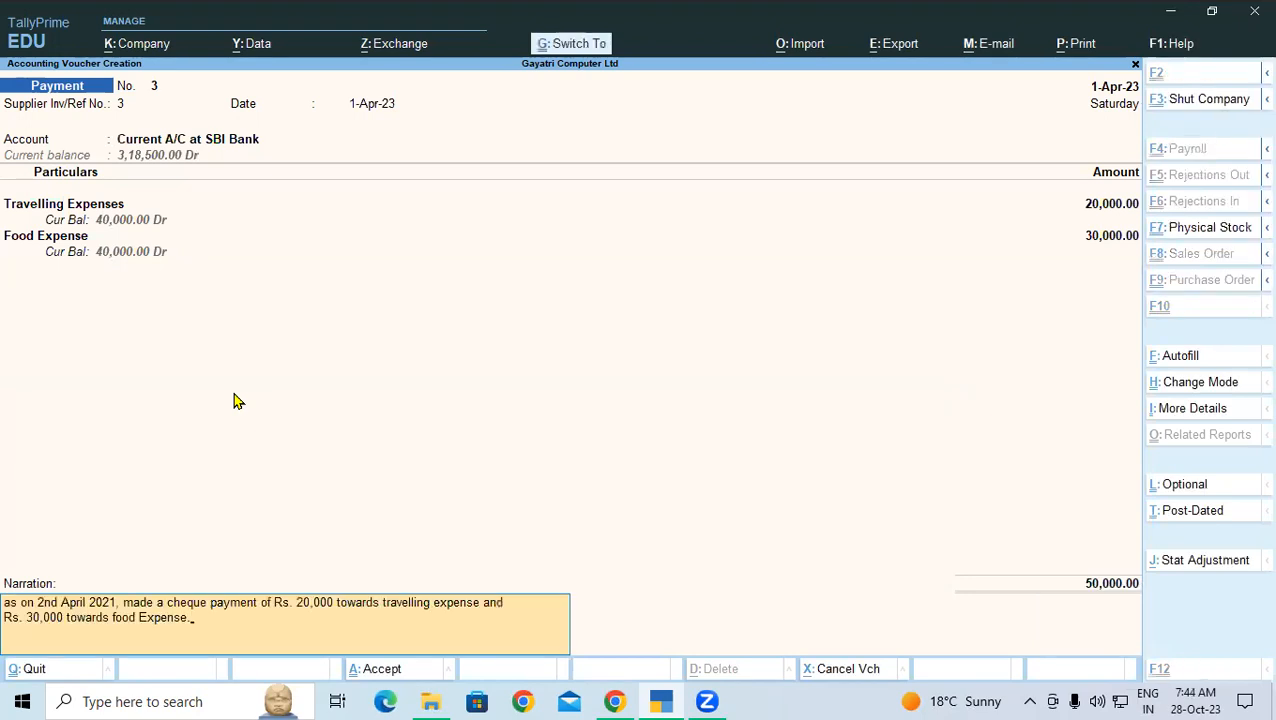
{"action": "key", "text": "ctrl+a"}
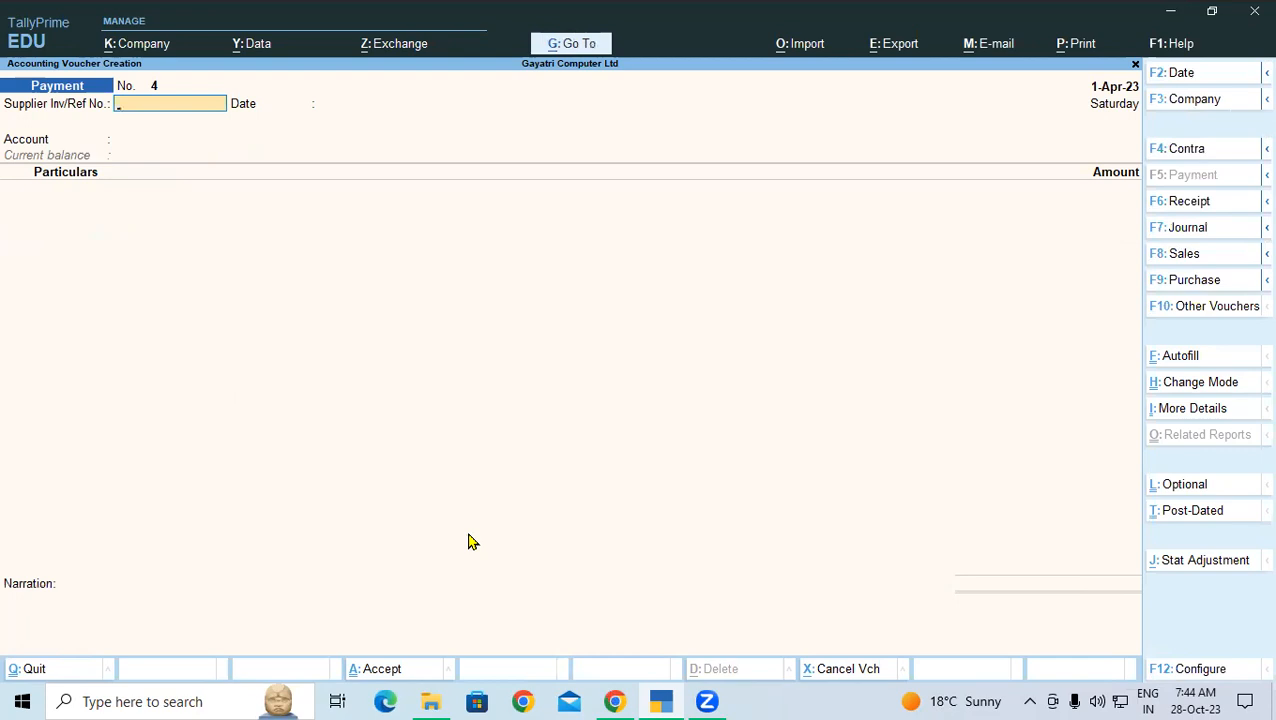
Switch to the PDF notes and read Example 4 about the cheque payment to AK Enterprises, including its amount and cheque number
{"action": "key", "text": "alt+Tab"}
{"action": "scroll", "coordinate": [470, 538], "scroll_direction": "down", "scroll_amount": 4}
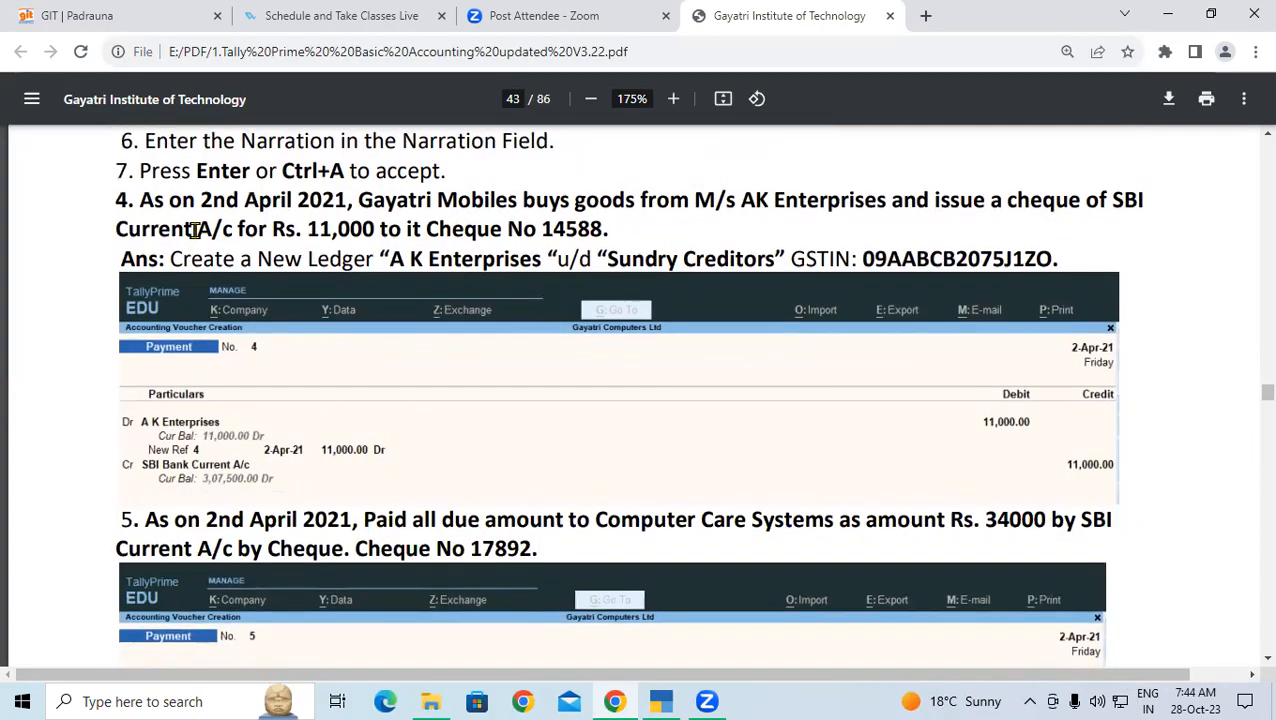
{"action": "left_click_drag", "start_coordinate": [140, 200], "coordinate": [692, 200]}
{"action": "left_click", "coordinate": [700, 200]}
{"action": "left_click_drag", "start_coordinate": [146, 230], "coordinate": [550, 233]}
{"action": "left_click", "coordinate": [310, 230]}
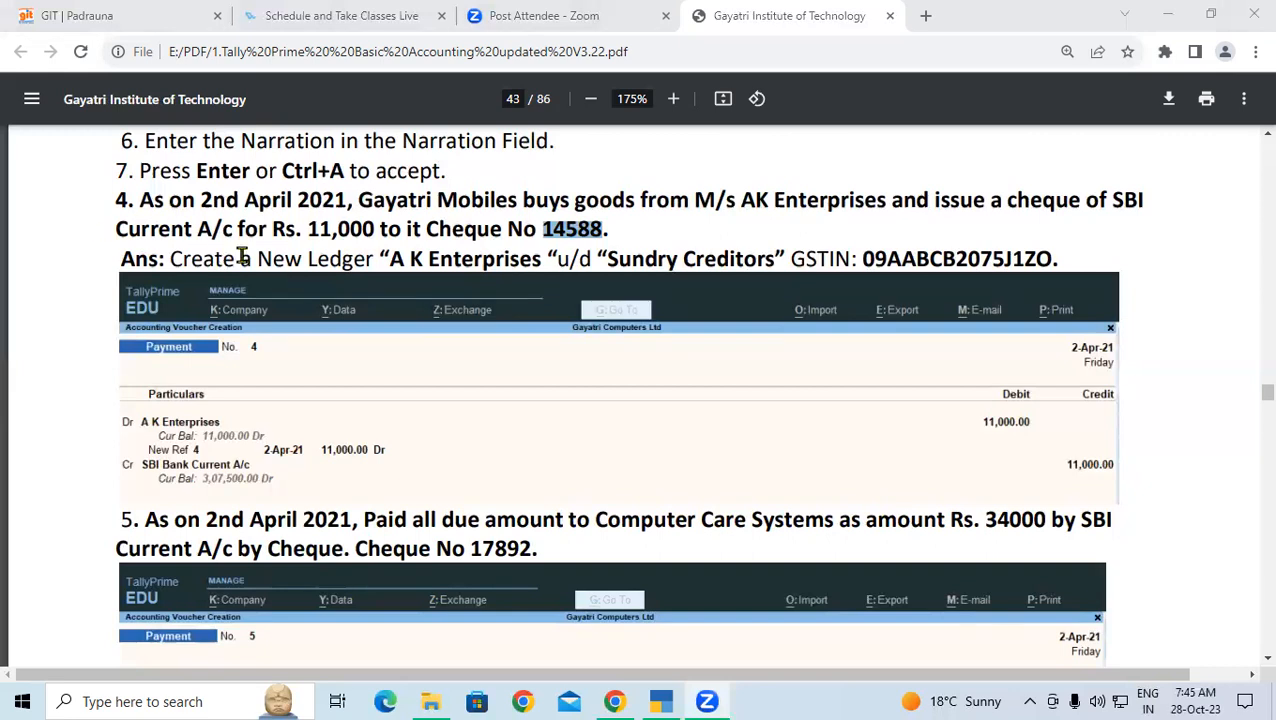
Read Example 4's answer on the new ledger to create and copy the ledger name A K Enterprises
{"action": "left_click_drag", "start_coordinate": [182, 258], "coordinate": [513, 260]}
{"action": "left_click", "coordinate": [411, 266]}
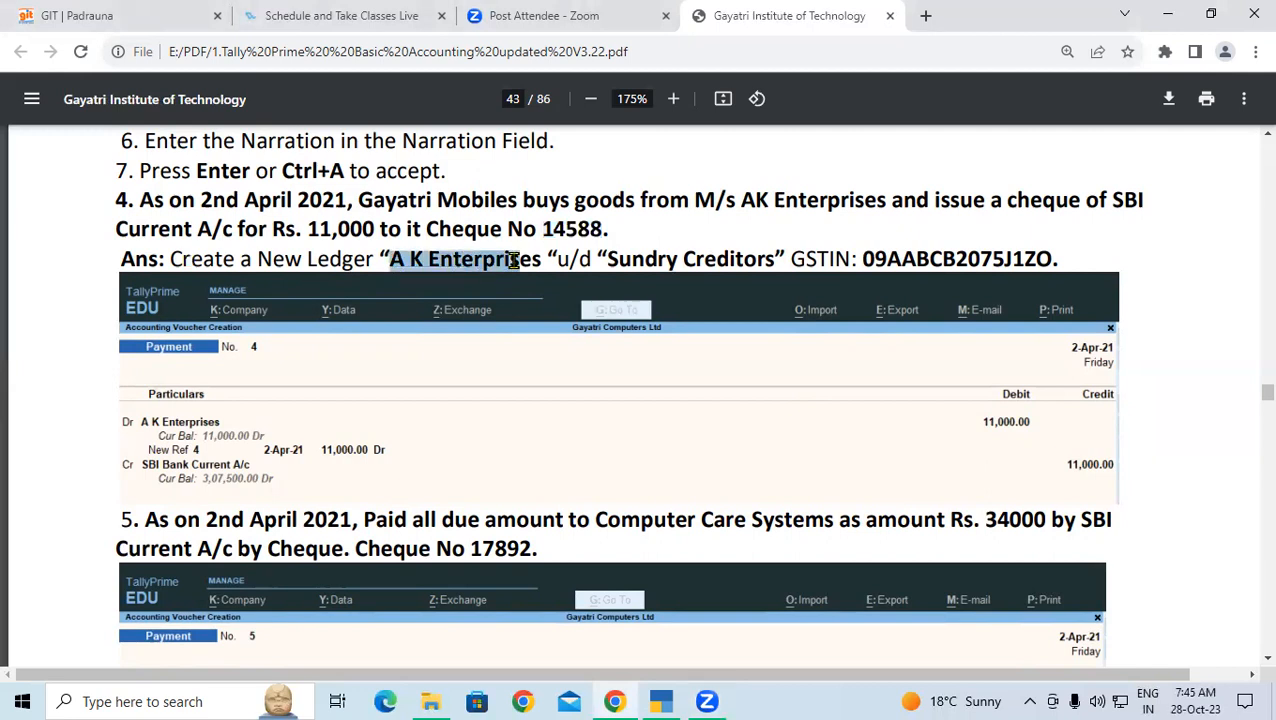
{"action": "left_click", "coordinate": [513, 260]}
{"action": "mouse_move", "coordinate": [390, 262]}
{"action": "left_mouse_down"}
{"action": "mouse_move", "coordinate": [530, 258]}
{"action": "mouse_move", "coordinate": [389, 262]}
{"action": "left_mouse_up"}
{"action": "left_click", "coordinate": [530, 258]}
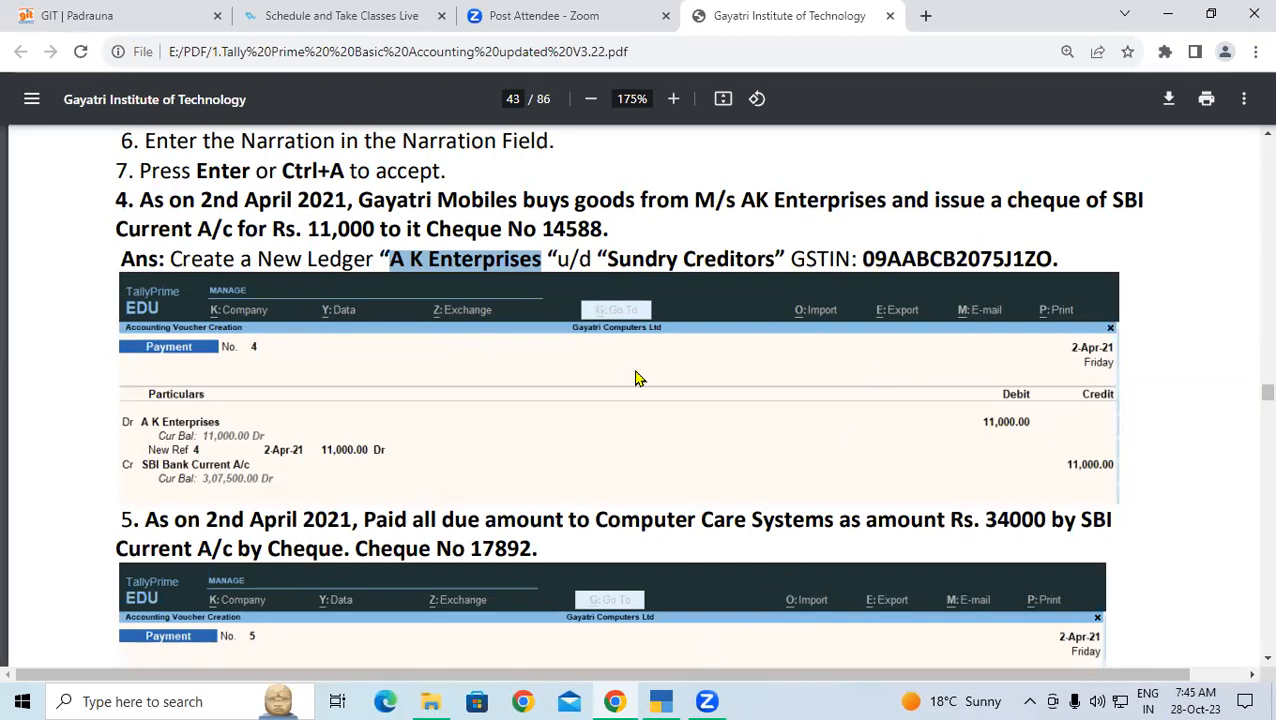
Switch to TallyPrime, leave the voucher screen and start a new ledger named A K Enterprises with no alias
{"action": "key", "text": "alt+Tab"}
{"action": "key", "text": "Up"}
{"action": "key", "text": "Up"}
{"action": "key", "text": "Up"}
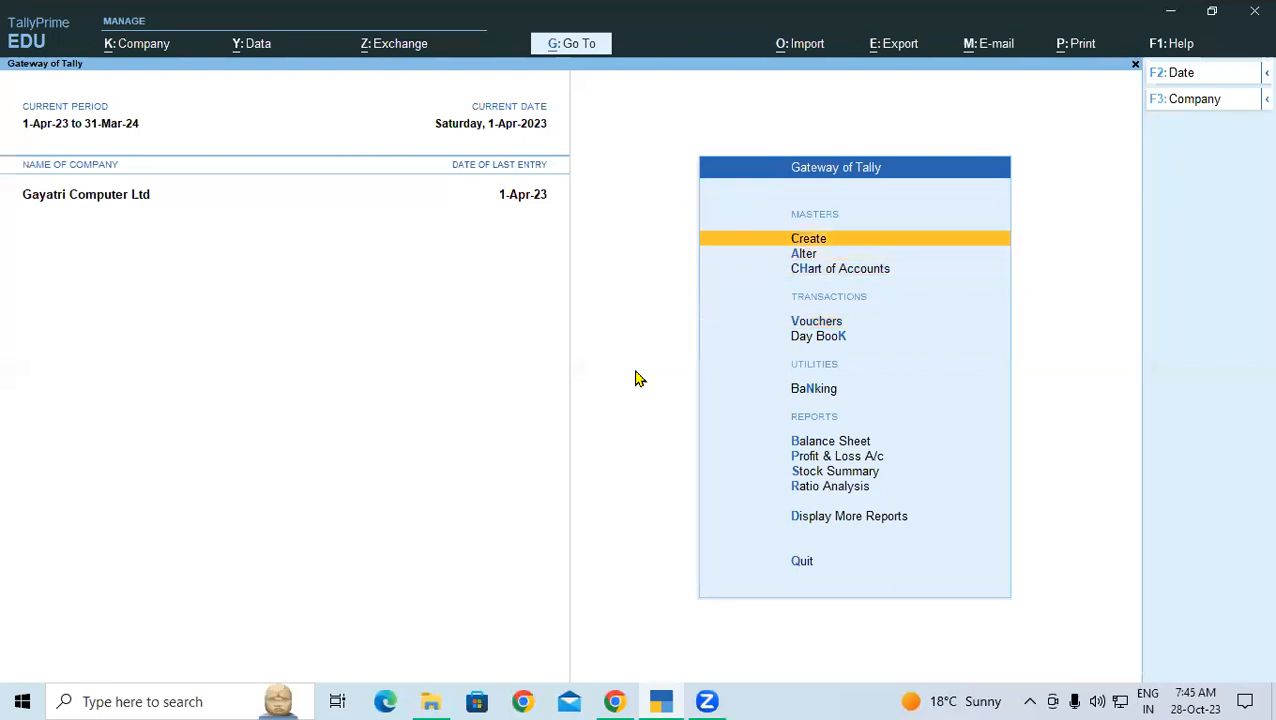
{"action": "key", "text": "Return"}
{"action": "key", "text": "Down"}
{"action": "key", "text": "Return"}
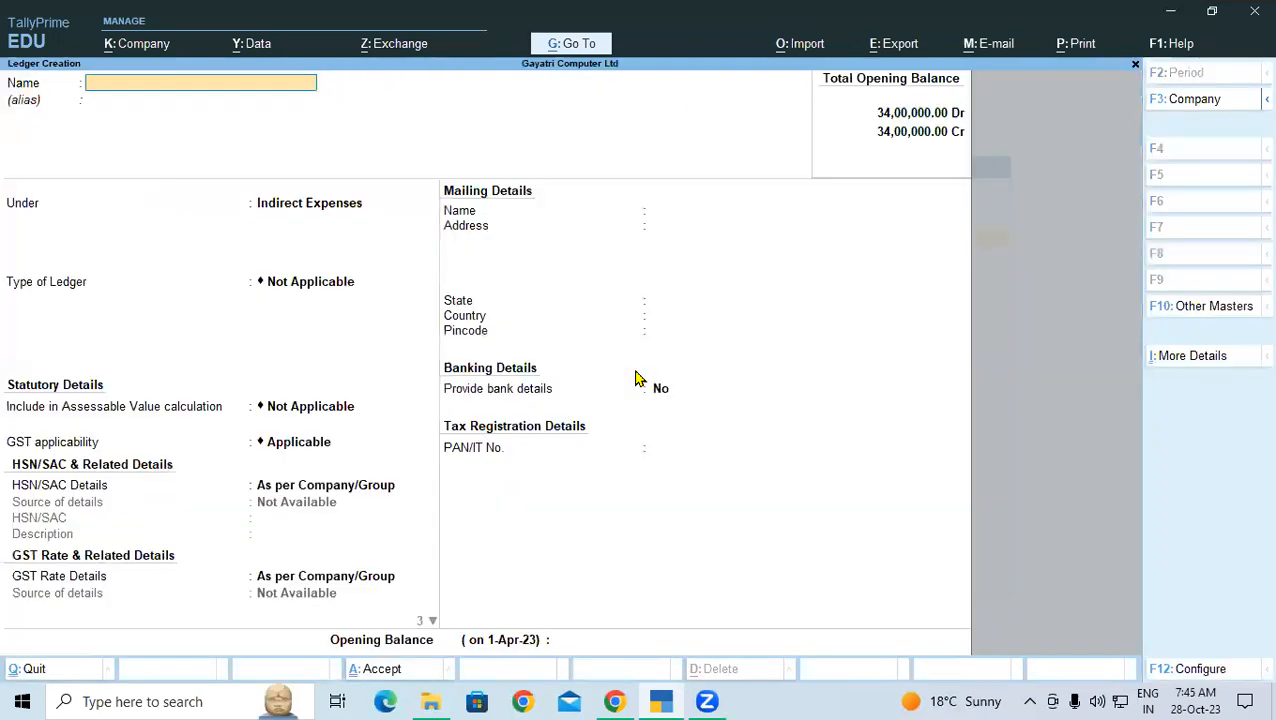
{"action": "type", "text": "A K Enterprises"}
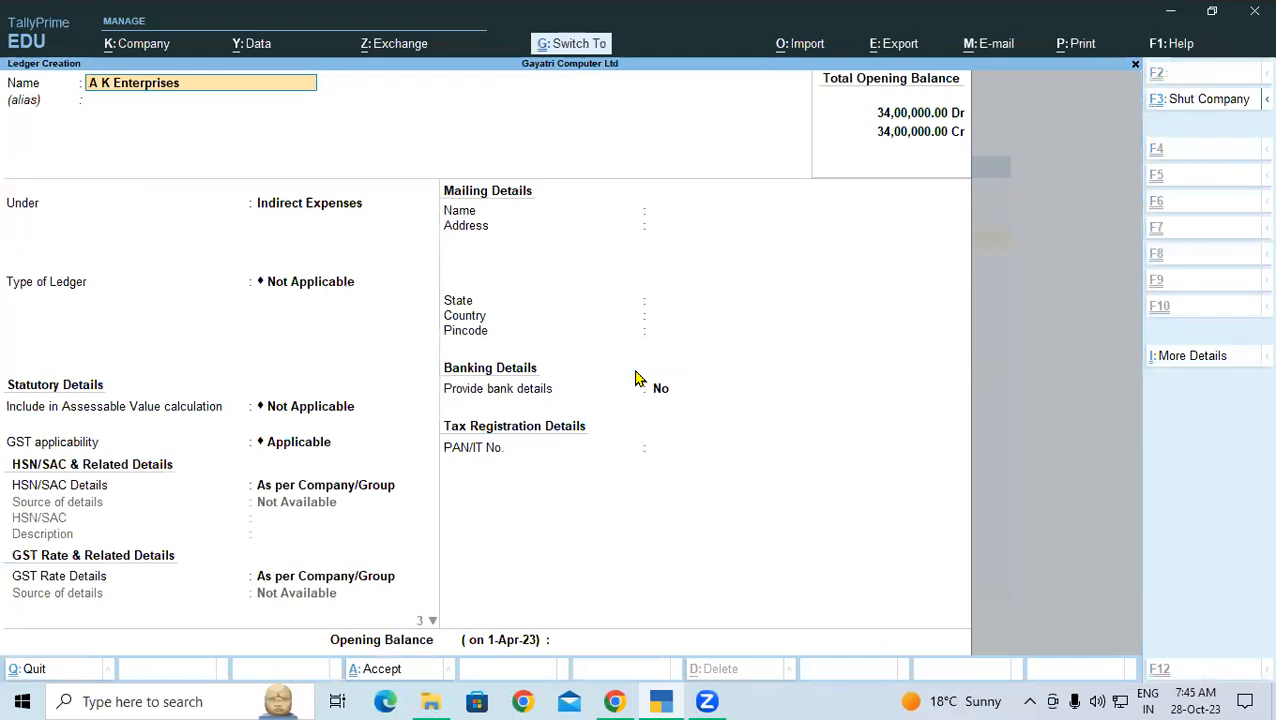
{"action": "key", "text": "Return"}
{"action": "key", "text": "Return"}
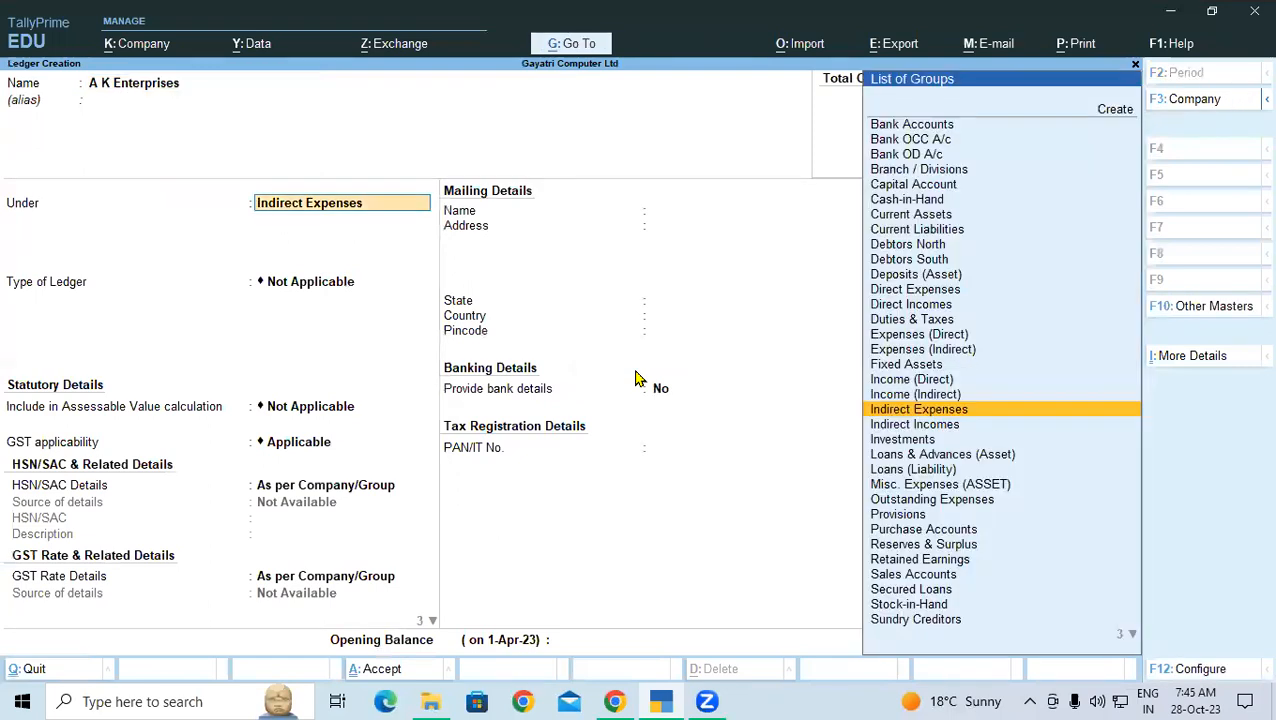
Place the ledger under Sundry Creditors and accept bill-by-bill balances, Uttar Pradesh, India and no bank details
{"action": "type", "text": "Sun"}
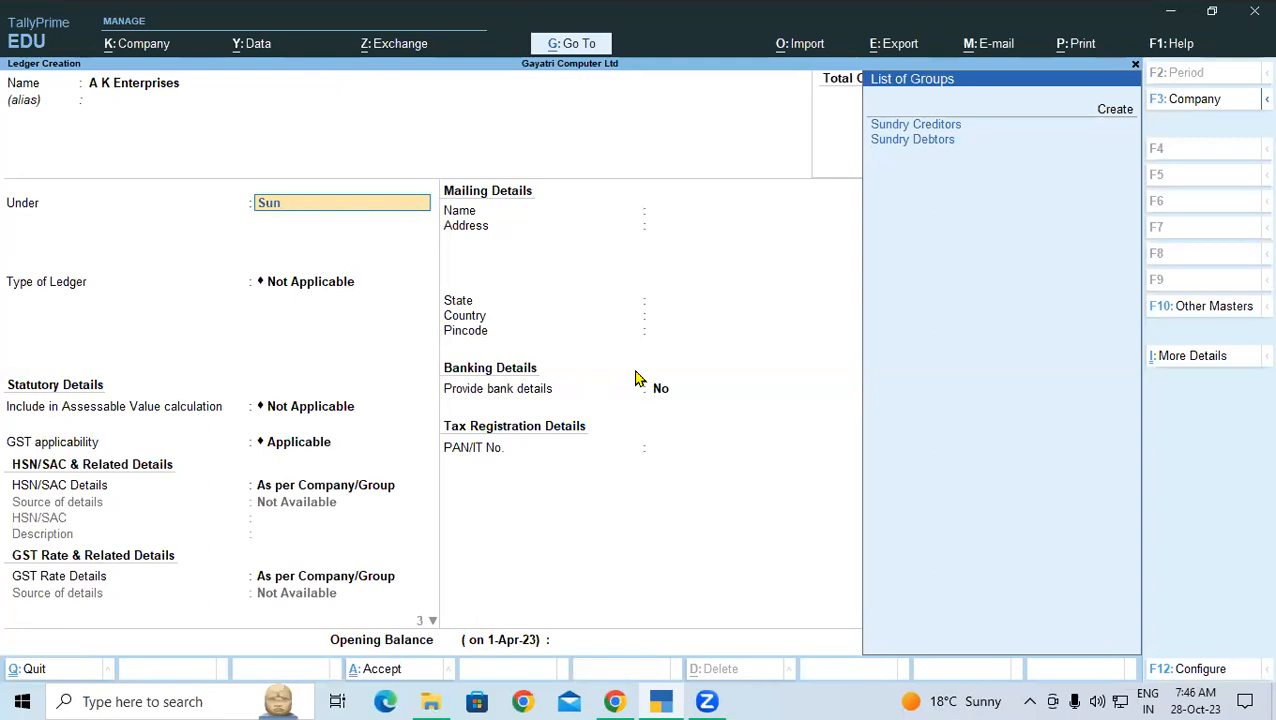
{"action": "key", "text": "Return"}
{"action": "key", "text": "Return"}
{"action": "key", "text": "Return"}
{"action": "key", "text": "Return"}
{"action": "key", "text": "Return"}
{"action": "key", "text": "Return"}
{"action": "key", "text": "Return"}
{"action": "key", "text": "Return"}
{"action": "key", "text": "Return"}
{"action": "key", "text": "Return"}
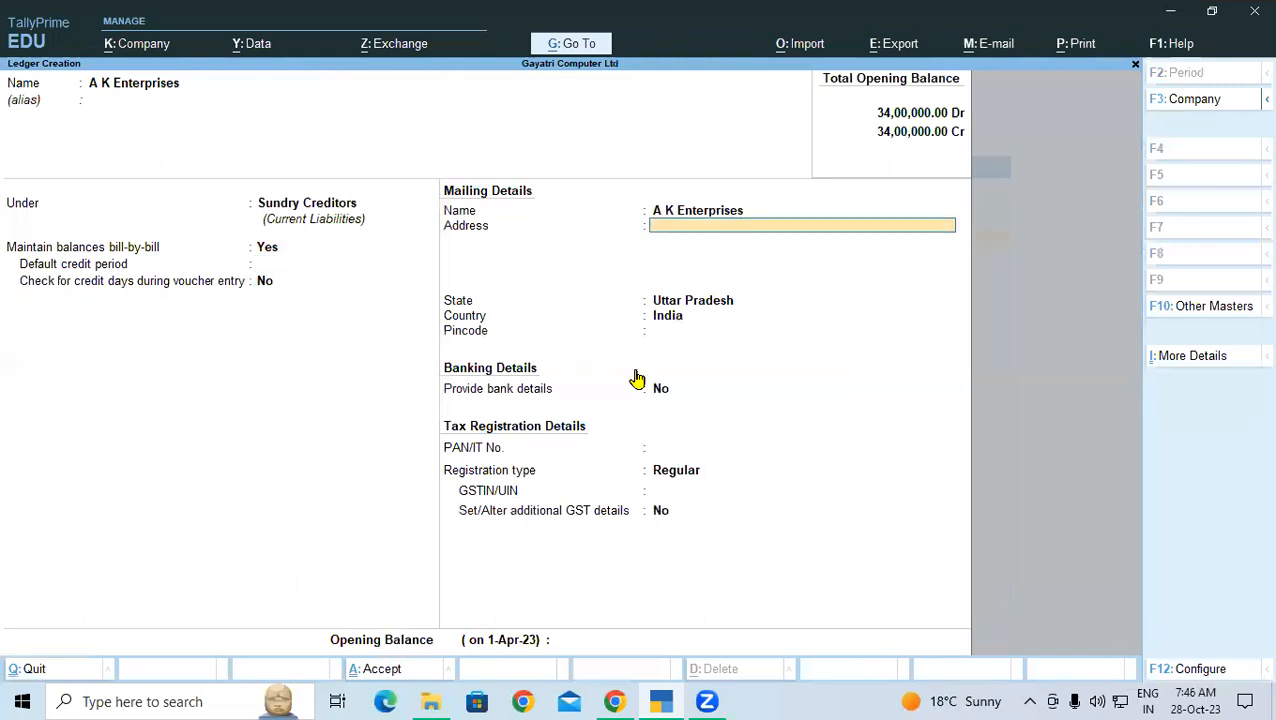
{"action": "key", "text": "Return"}
{"action": "key", "text": "Return"}
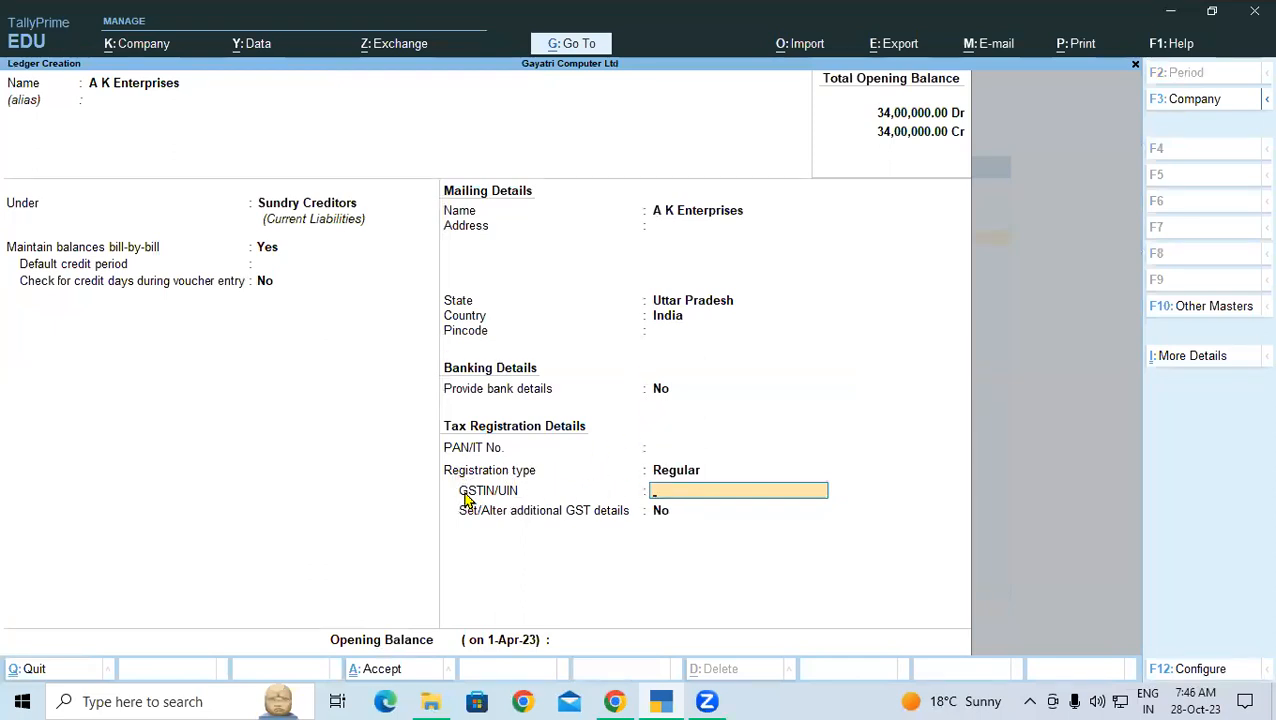
Choose Regular as the registration type, enter the GSTIN copied from the PDF notes and keep additional GST details at No
{"action": "left_click", "coordinate": [667, 475]}
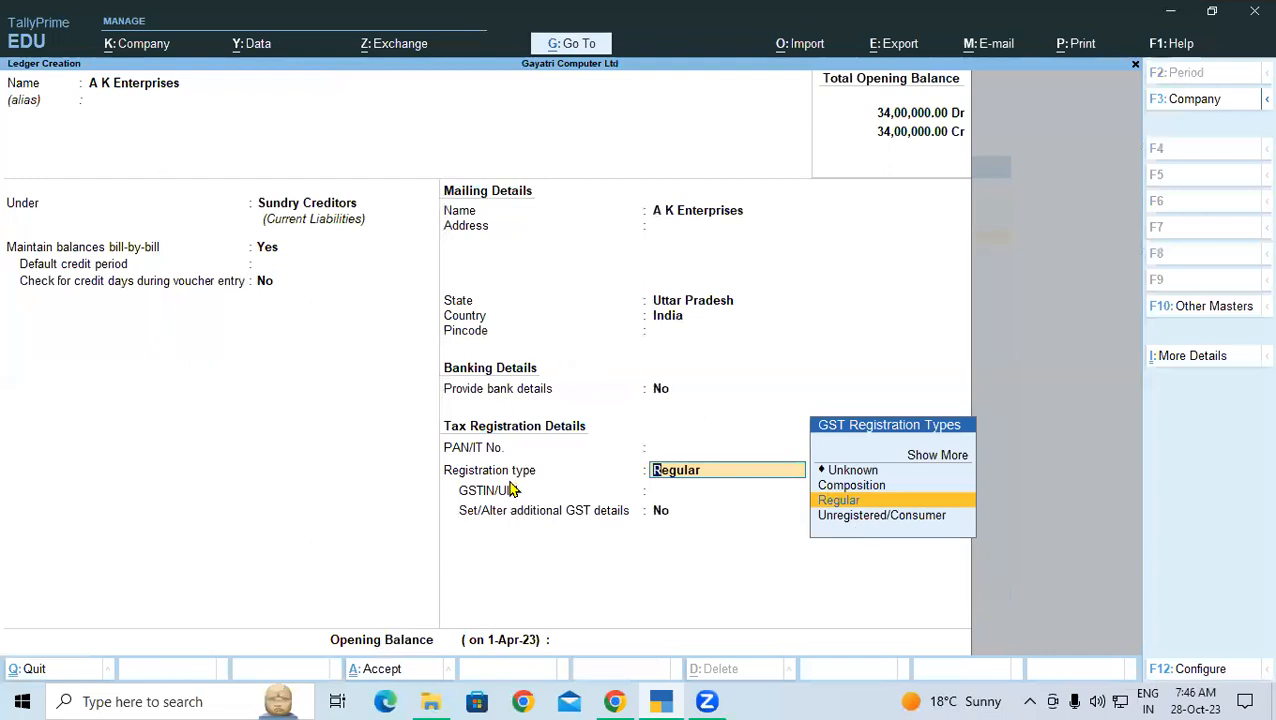
{"action": "left_click", "coordinate": [845, 505]}
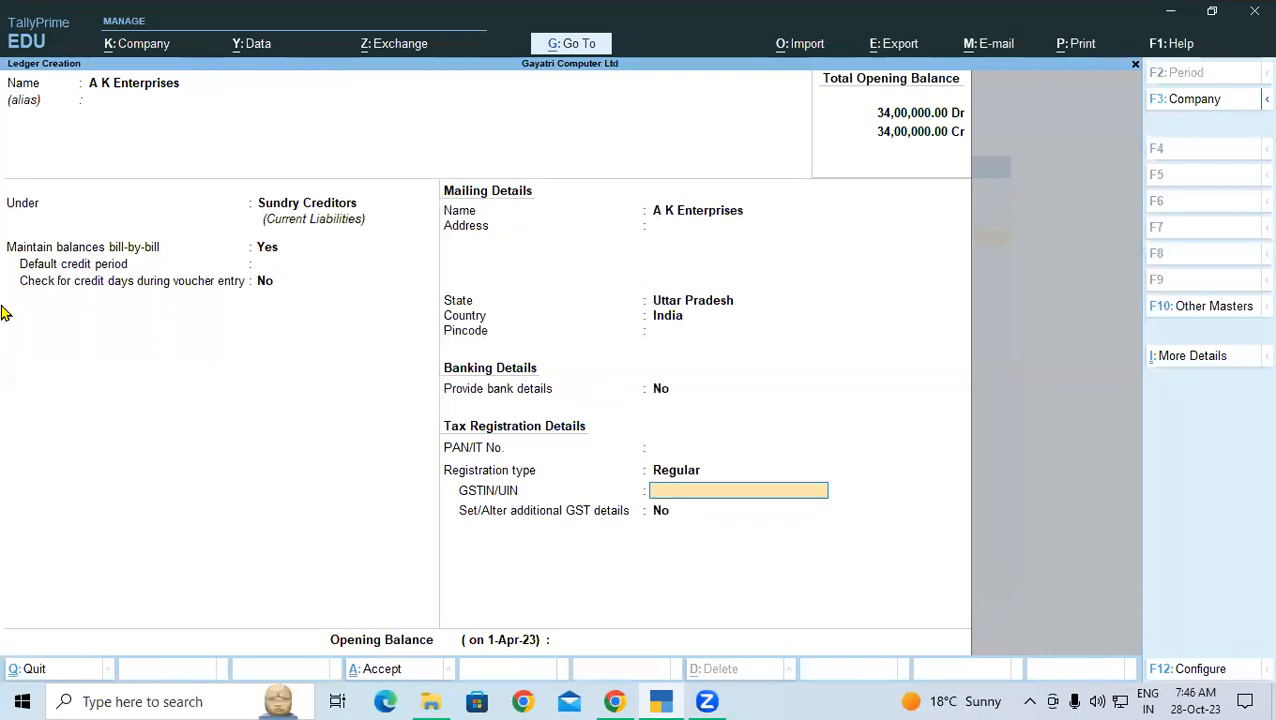
{"action": "left_click", "coordinate": [614, 701]}
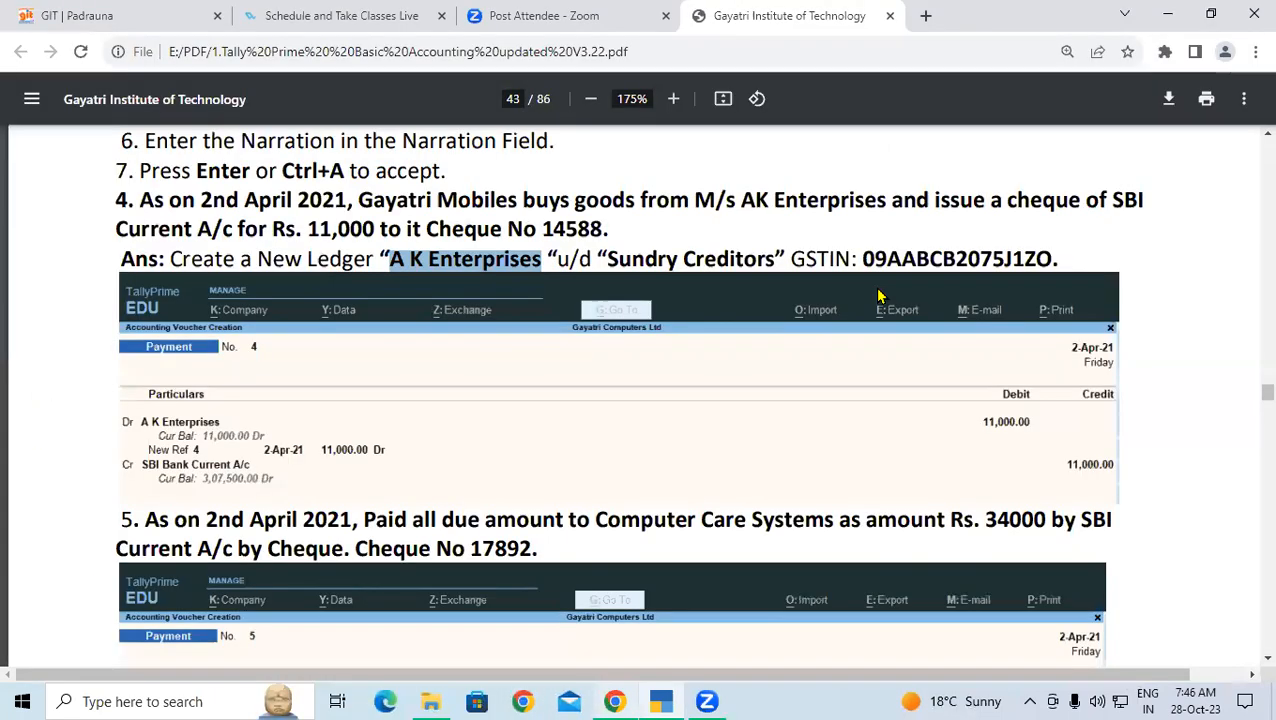
{"action": "left_click_drag", "start_coordinate": [862, 259], "coordinate": [1052, 260]}
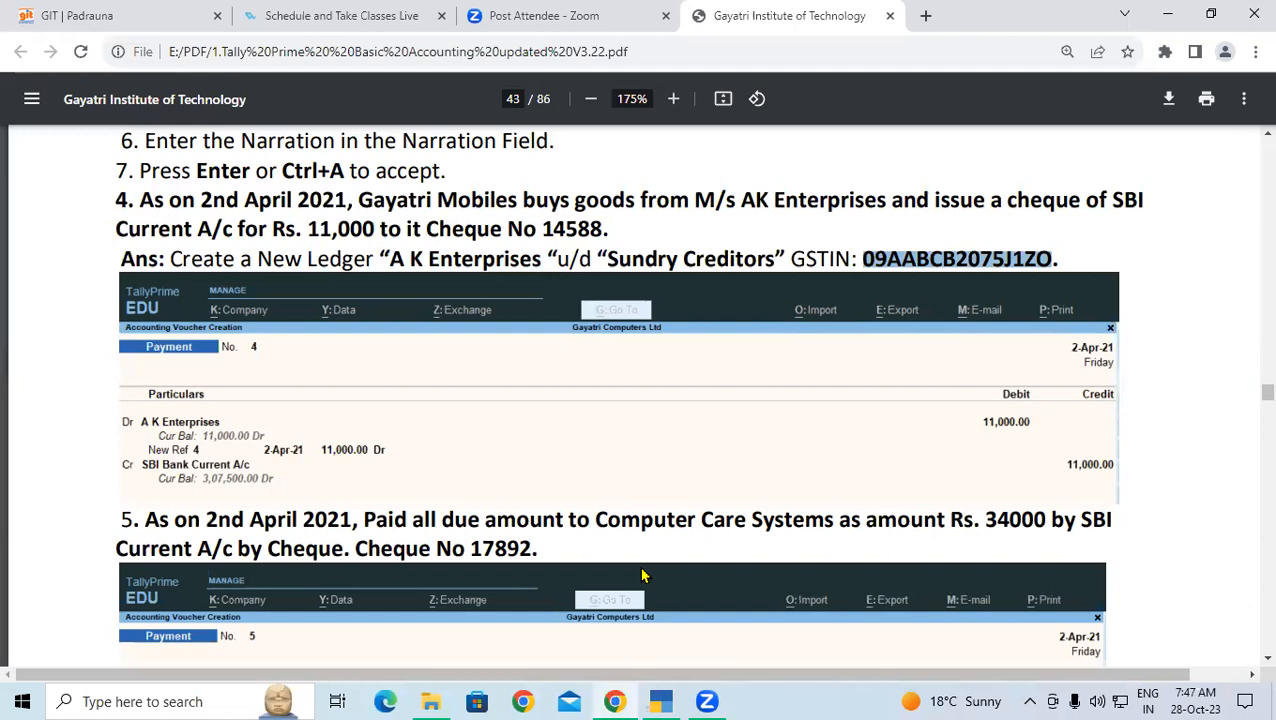
{"action": "key", "text": "alt+Tab"}
{"action": "key", "text": "Return"}
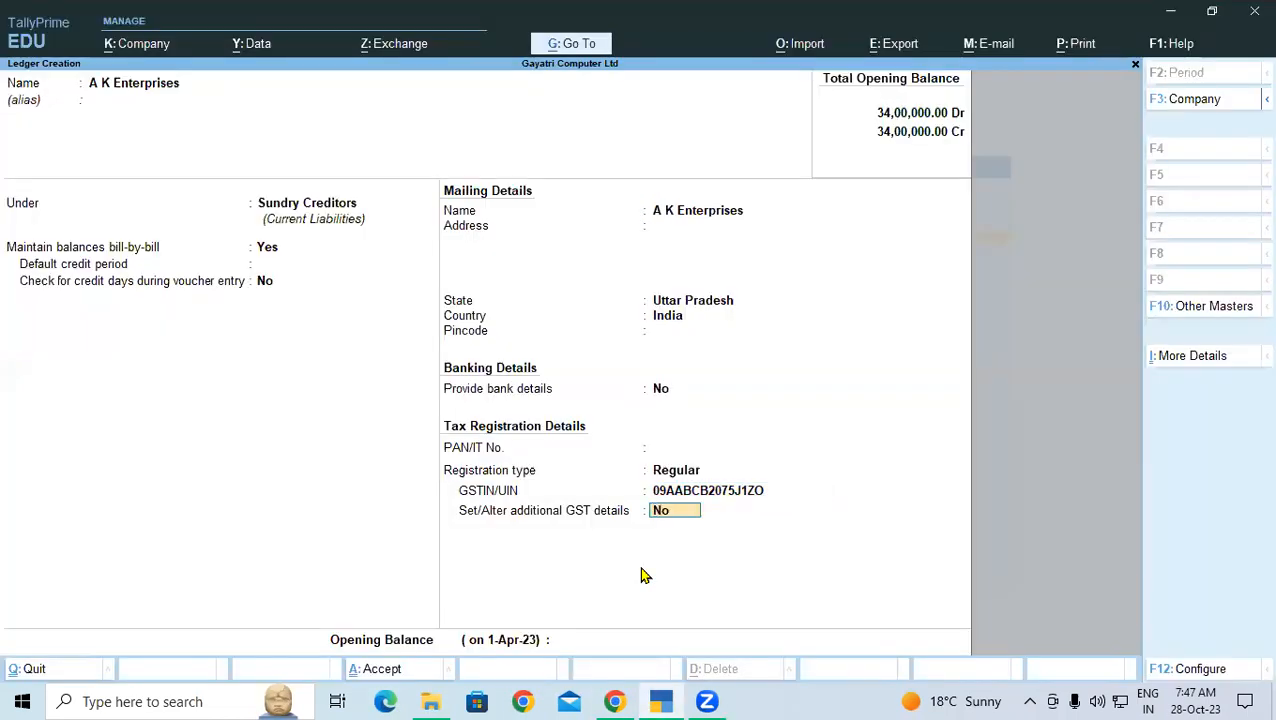
{"action": "key", "text": "Return"}
{"action": "key", "text": "Return"}
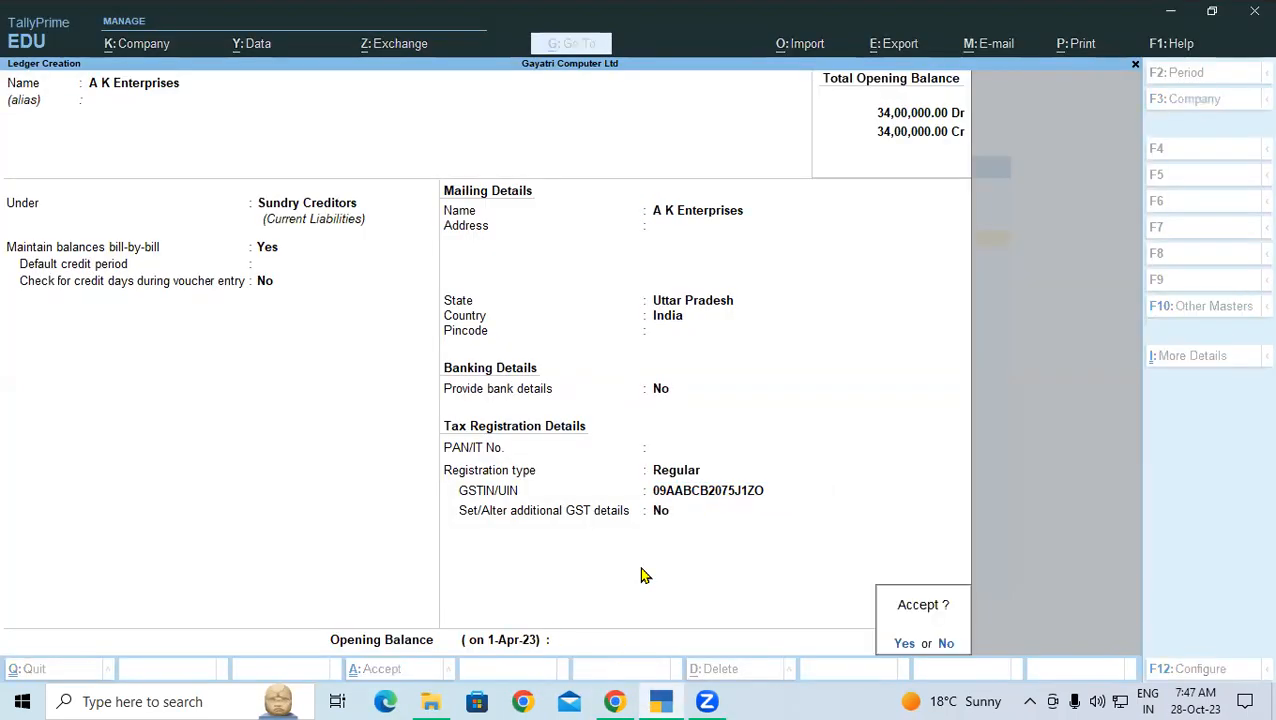
Save the A K Enterprises ledger, leave ledger creation and open a new payment voucher
{"action": "key", "text": "y"}
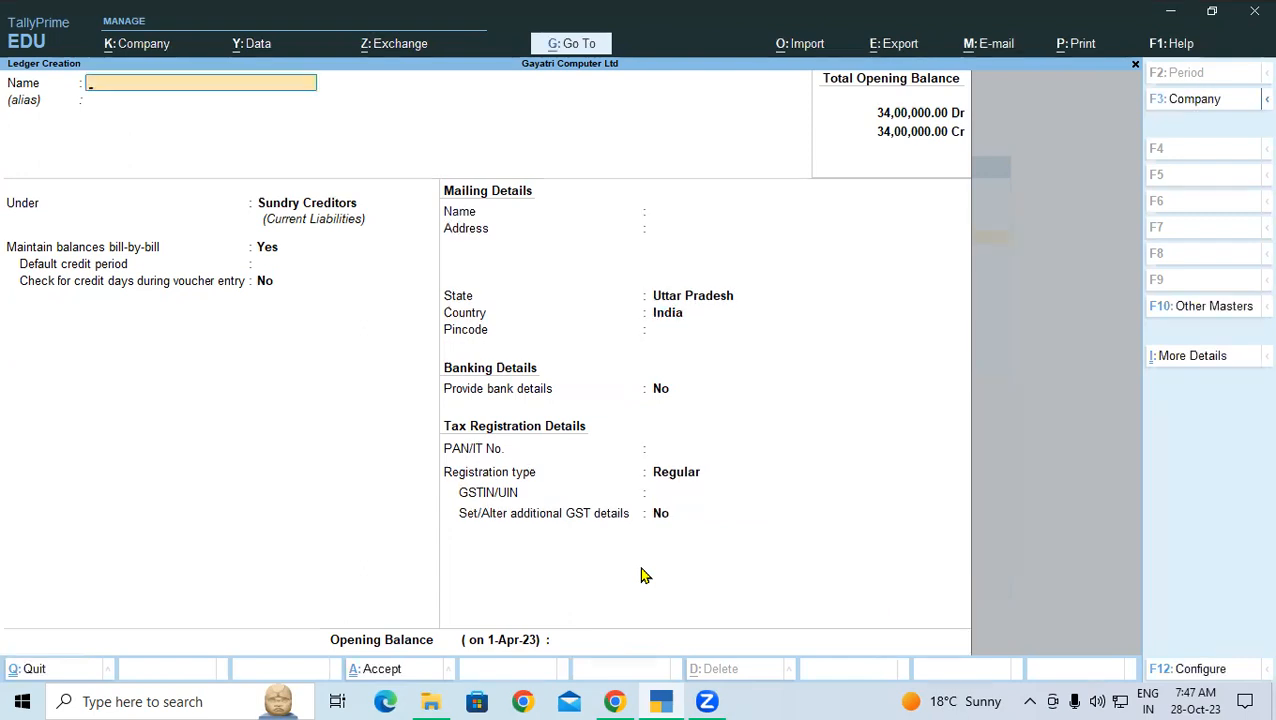
{"action": "key", "text": "Escape"}
{"action": "key", "text": "Escape"}
{"action": "key", "text": "Down"}
{"action": "key", "text": "Down"}
{"action": "key", "text": "Down"}
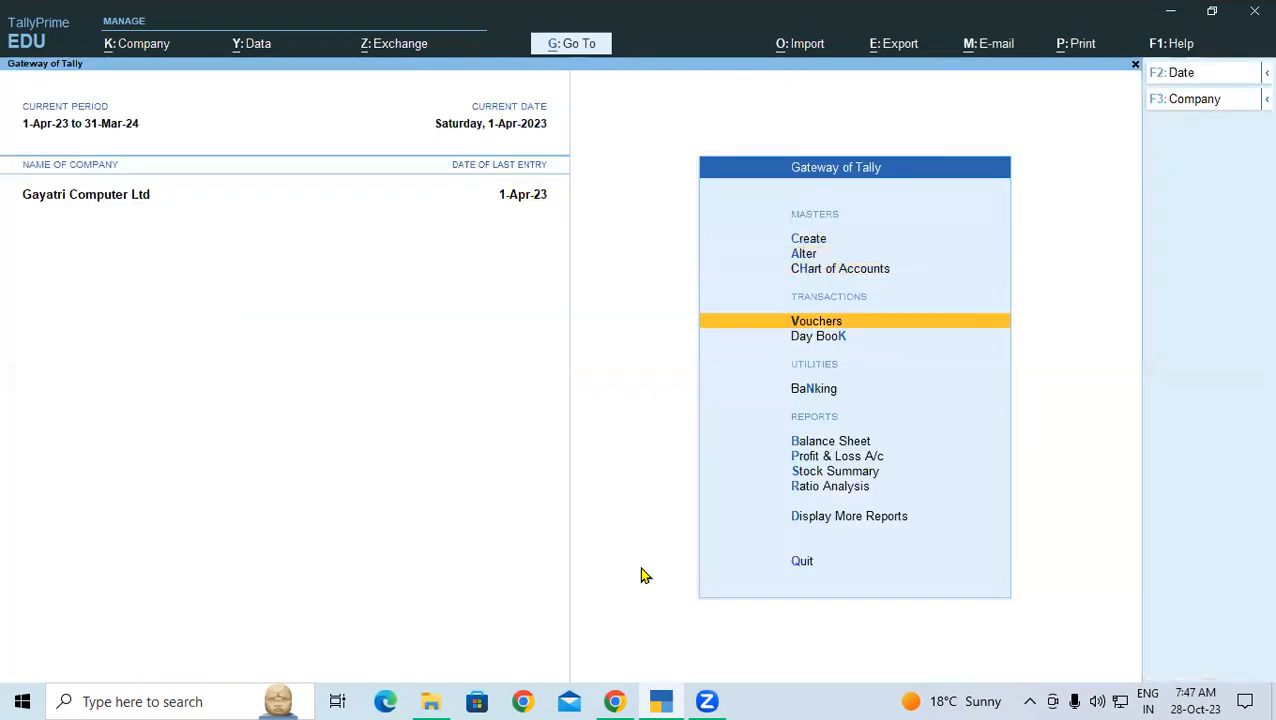
{"action": "key", "text": "Return"}
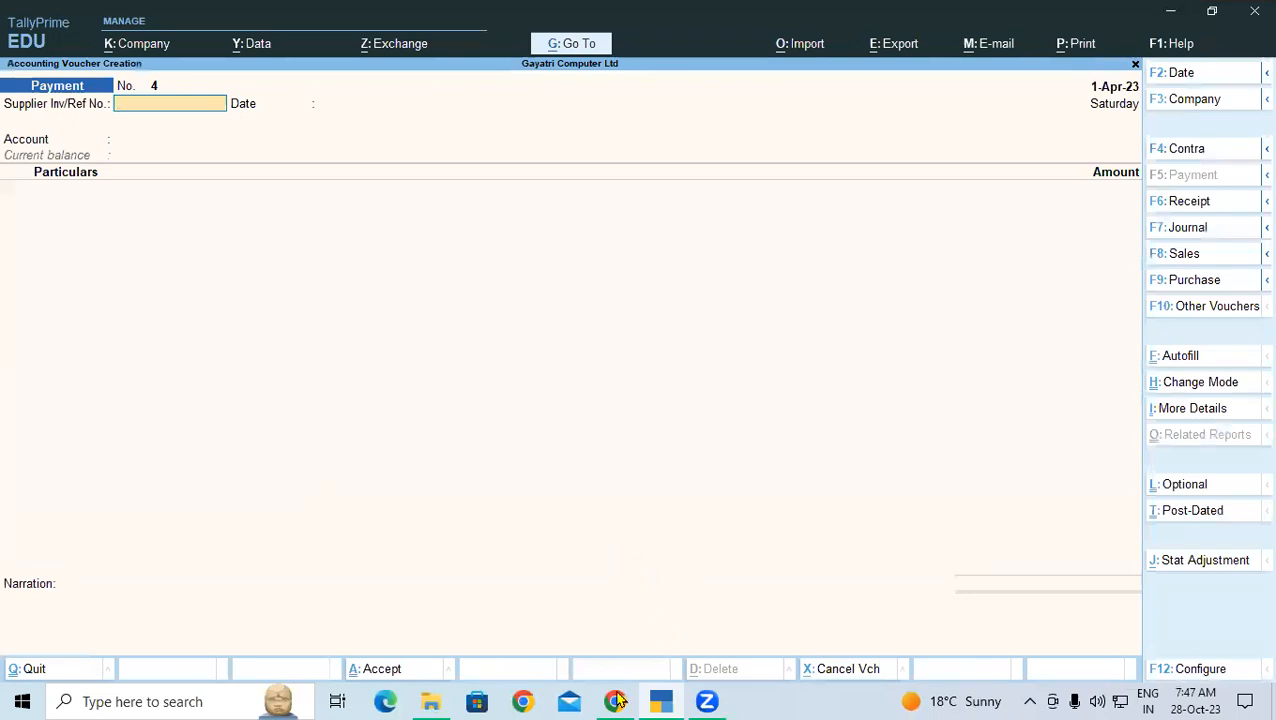
Check Example 4 in the PDF notes, then set the payment voucher to Double Entry with reference number 4 dated 1-Apr-23
{"action": "key", "text": "alt+Tab"}
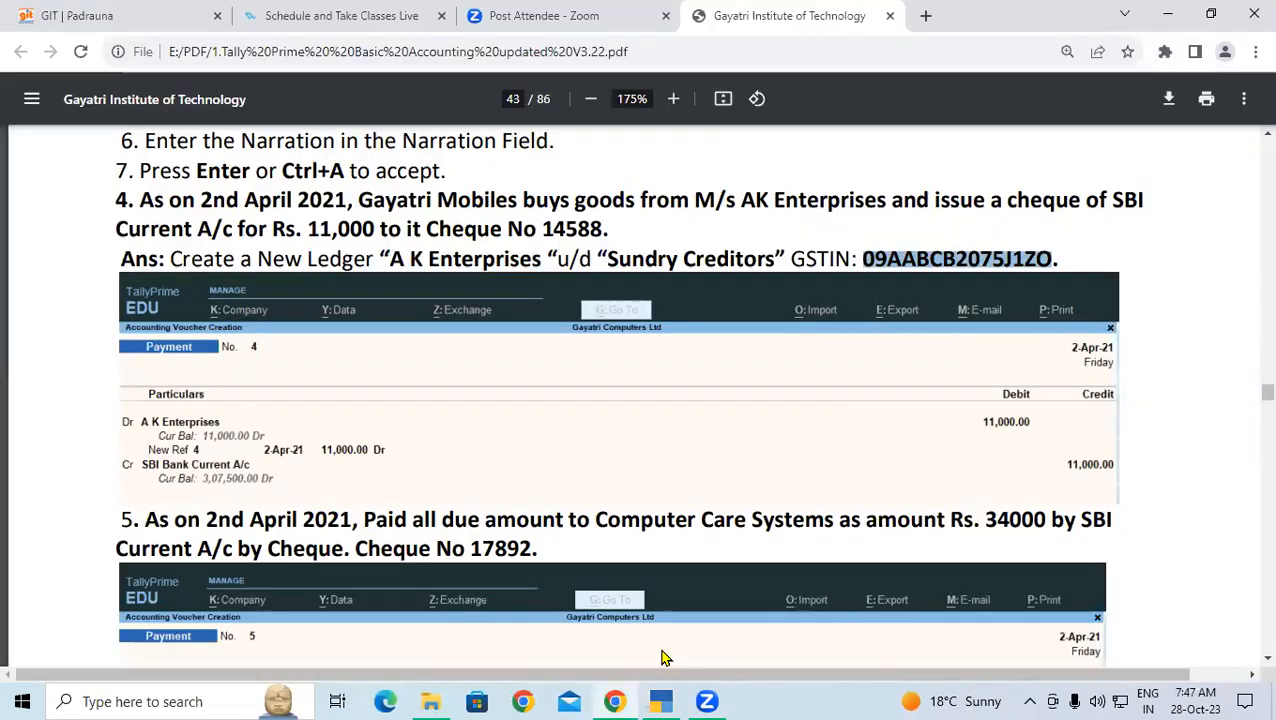
{"action": "left_click", "coordinate": [668, 700]}
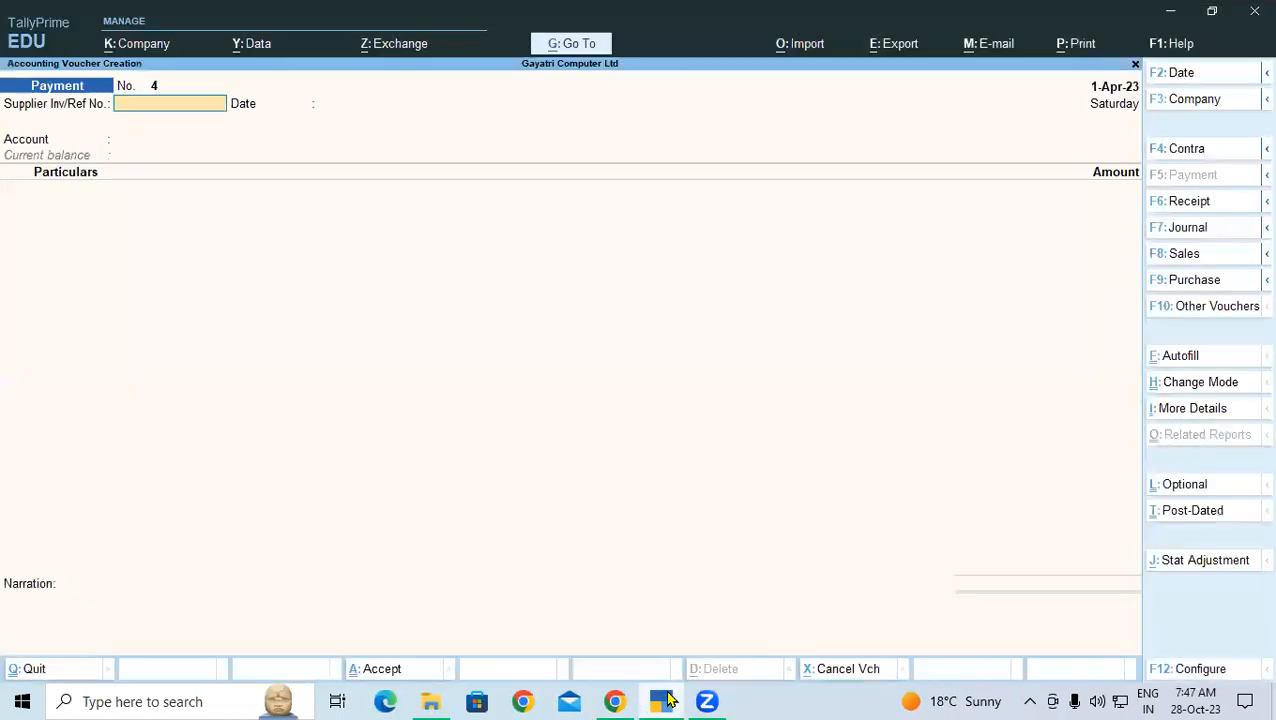
{"action": "left_click", "coordinate": [1205, 390]}
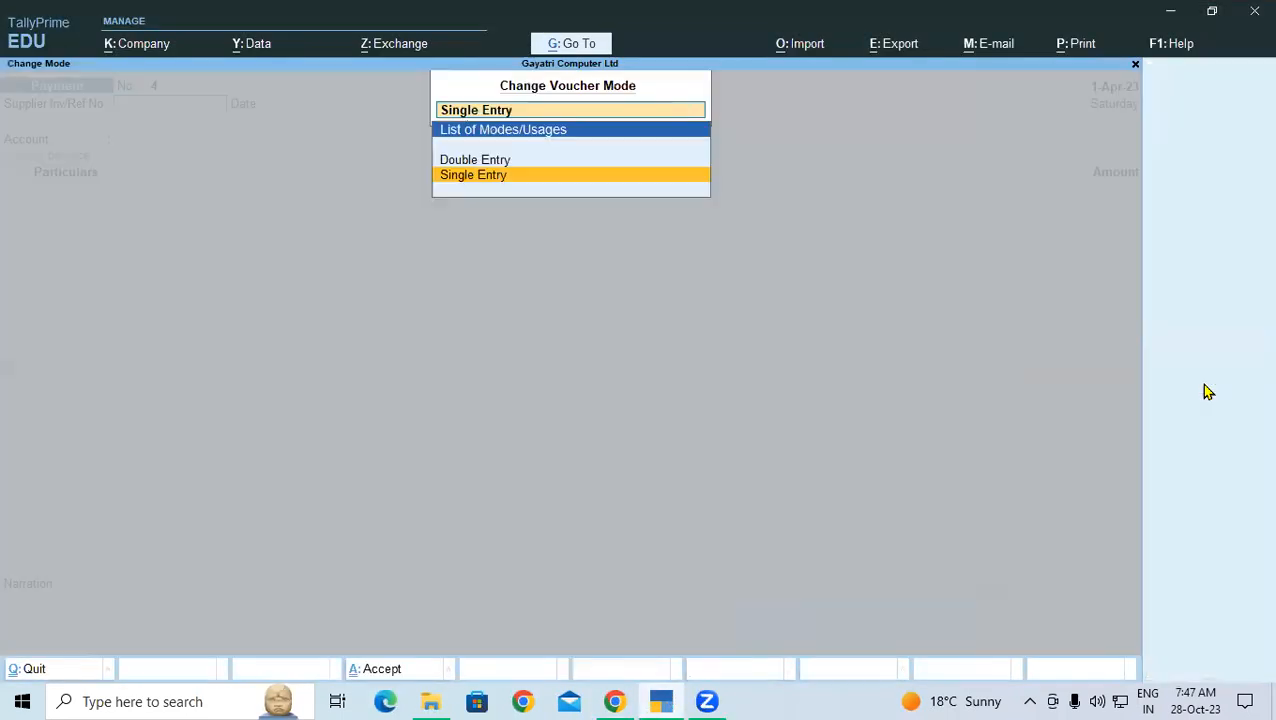
{"action": "left_click", "coordinate": [475, 161]}
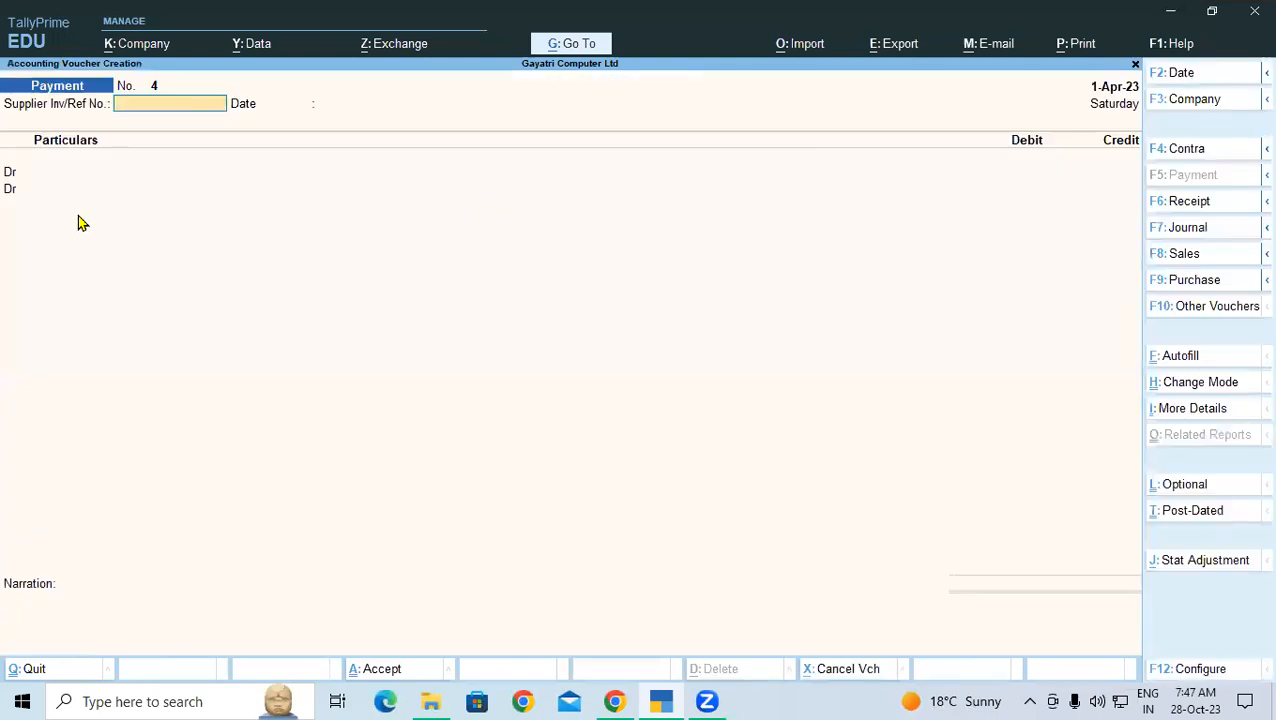
{"action": "type", "text": "4"}
{"action": "key", "text": "Return"}
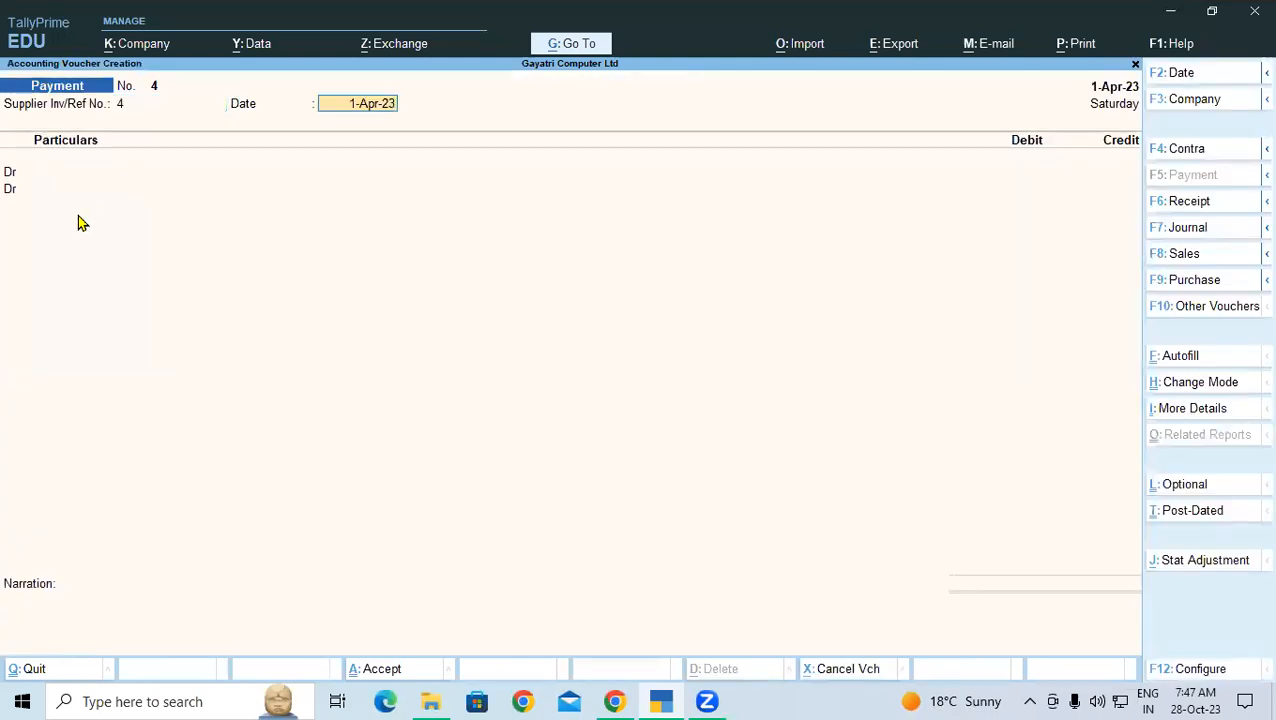
{"action": "key", "text": "Return"}
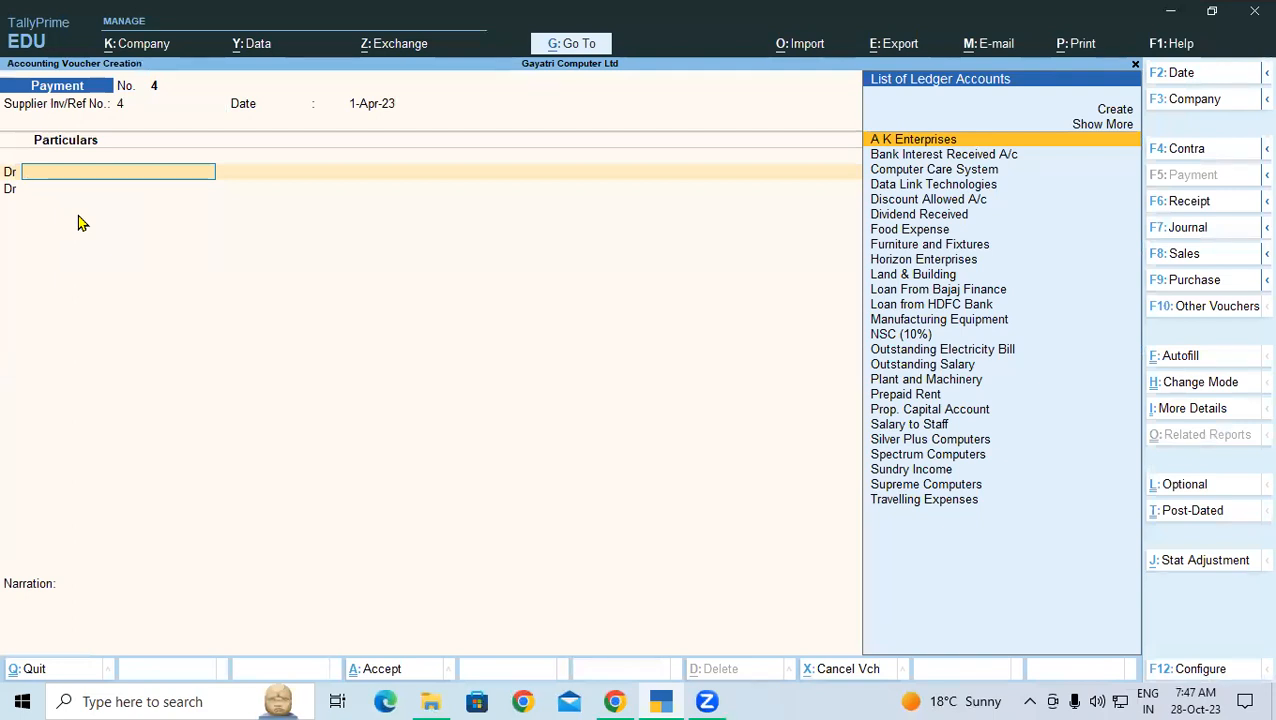
Debit A K Enterprises and choose New Ref as its bill reference type
{"action": "key", "text": "Return"}
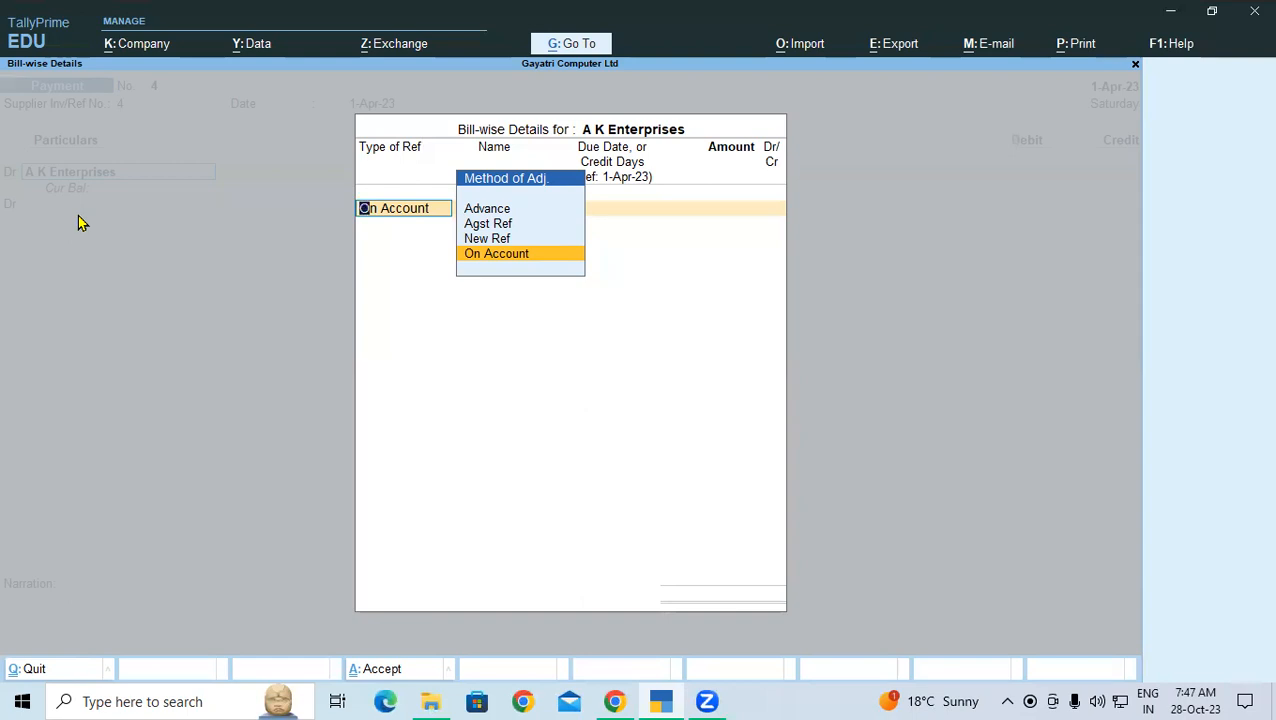
{"action": "key", "text": "Up"}
{"action": "key", "text": "Return"}
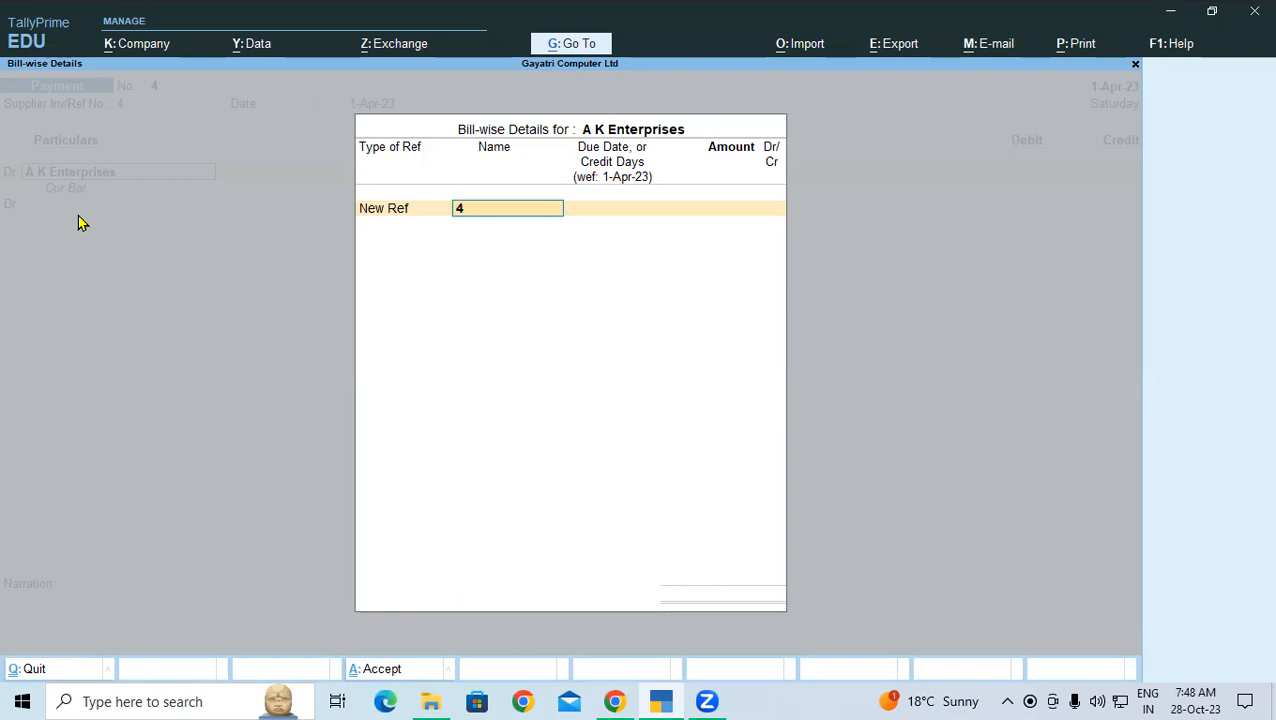
Try Agst Ref with name 4 as the bill reference for A K Enterprises
{"action": "key", "text": "BackSpace"}
{"action": "key", "text": "Up"}
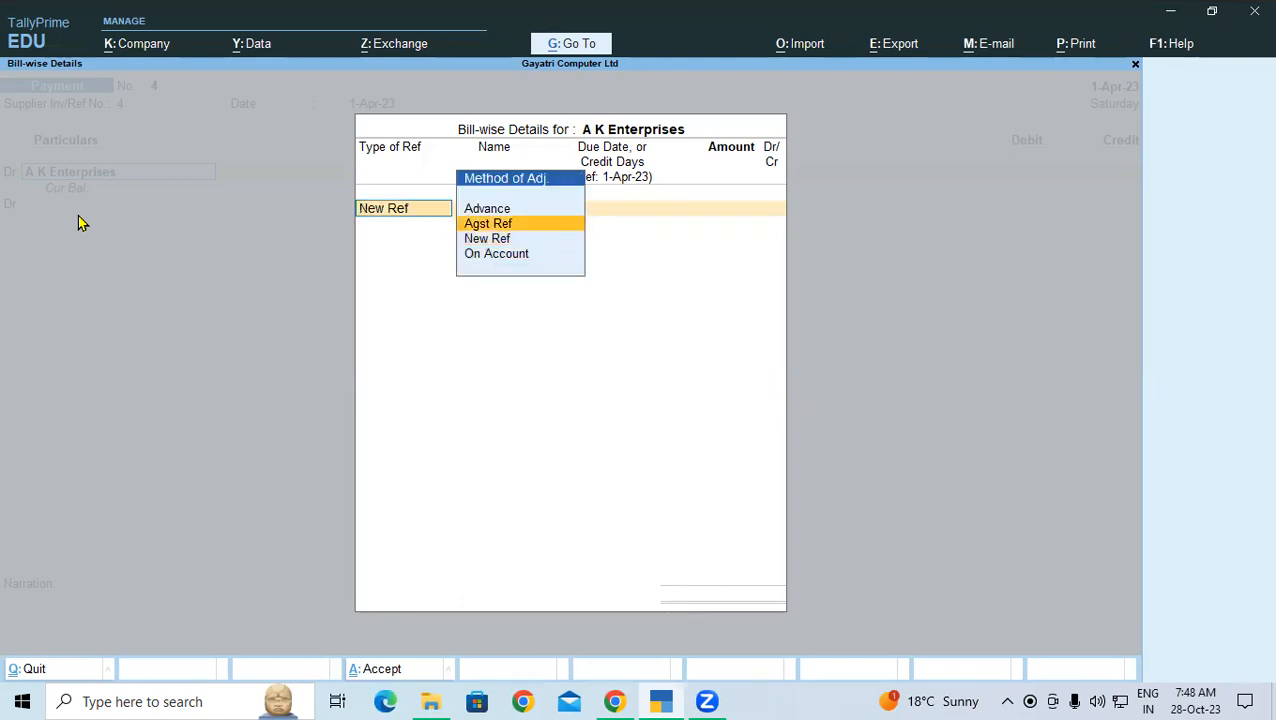
{"action": "key", "text": "Return"}
{"action": "key", "text": "Return"}
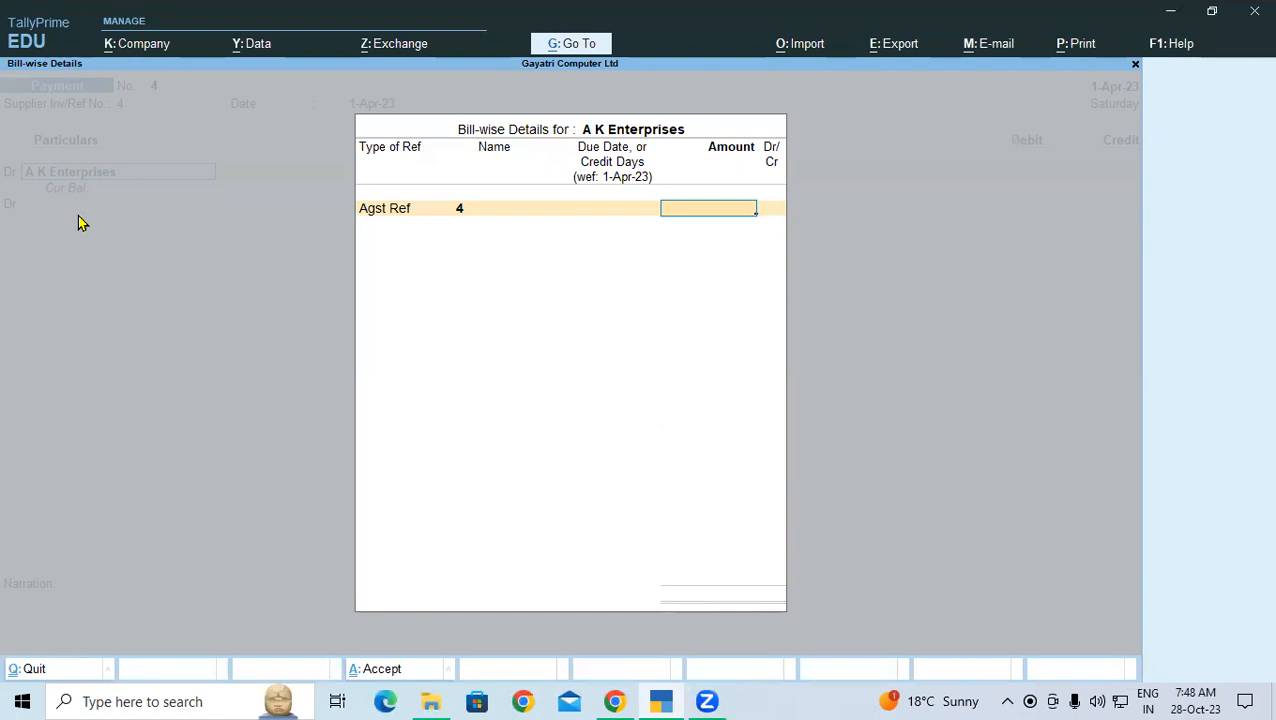
{"action": "key", "text": "BackSpace"}
{"action": "key", "text": "BackSpace"}
Allocate 11,000 Dr to New Ref 4 in A K Enterprises' bill-wise details and end the list
{"action": "key", "text": "Down"}
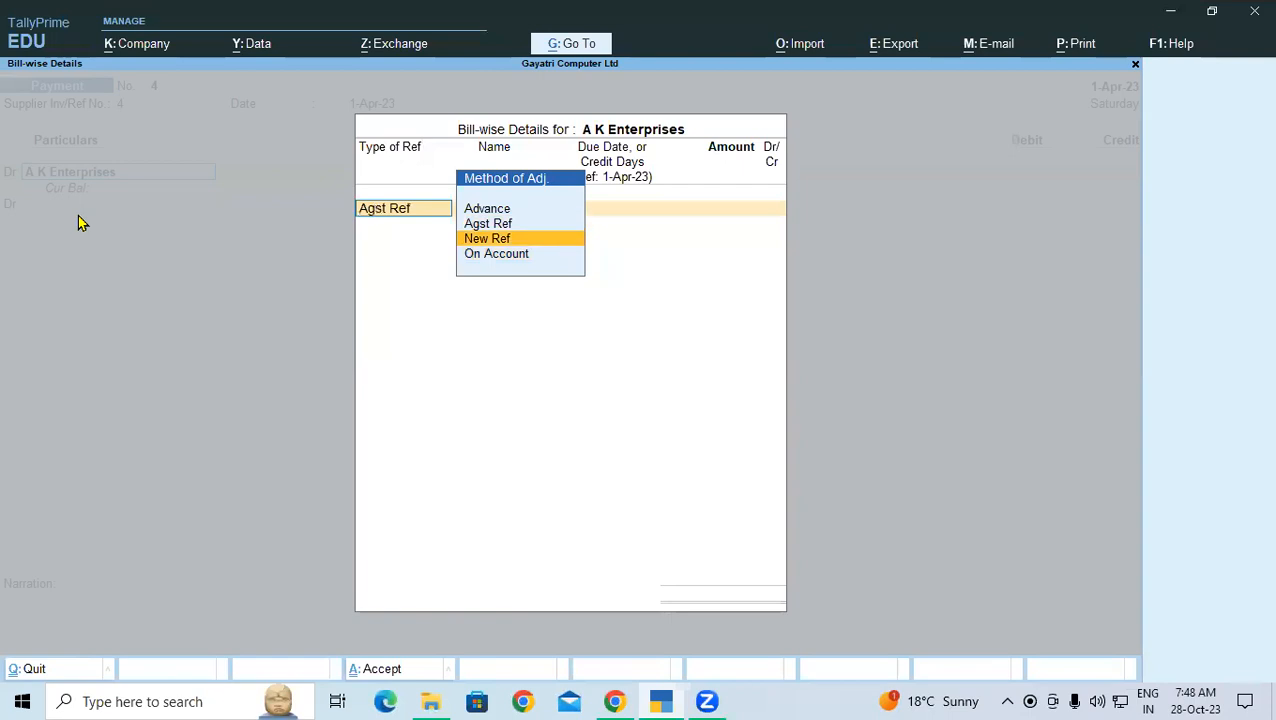
{"action": "key", "text": "Return"}
{"action": "key", "text": "Return"}
{"action": "key", "text": "Return"}
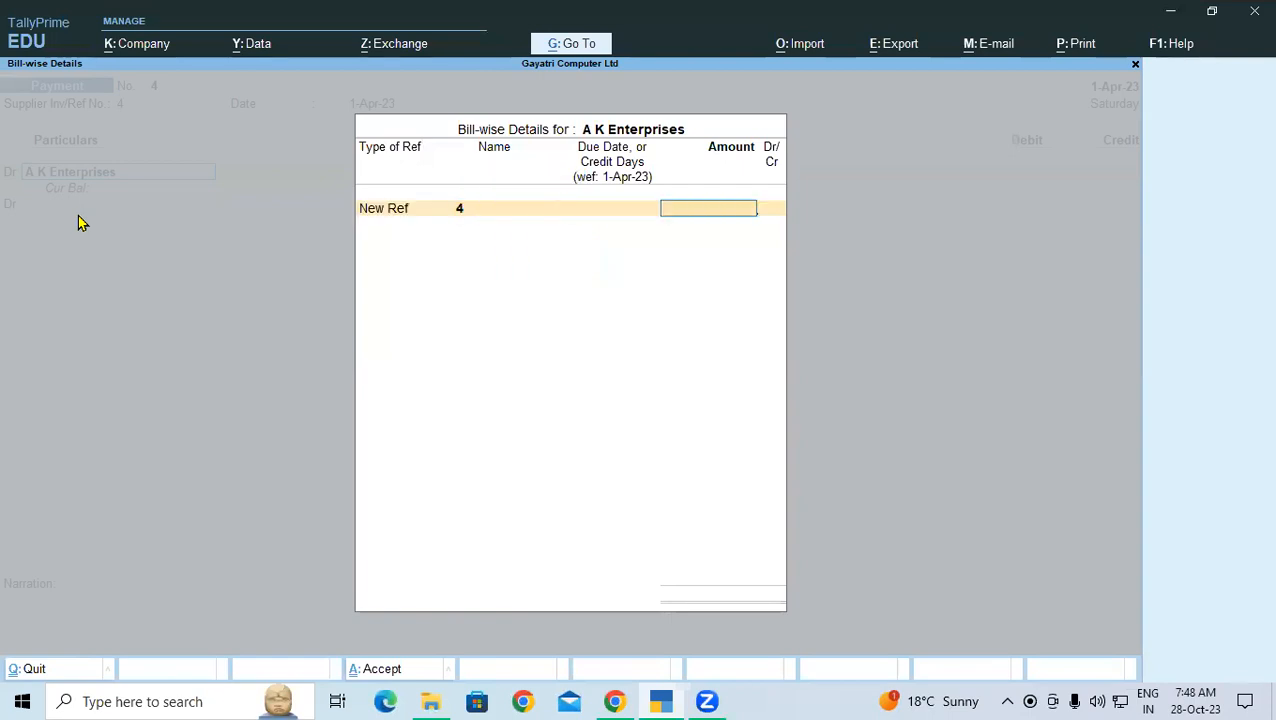
{"action": "type", "text": "11,000"}
{"action": "key", "text": "Return"}
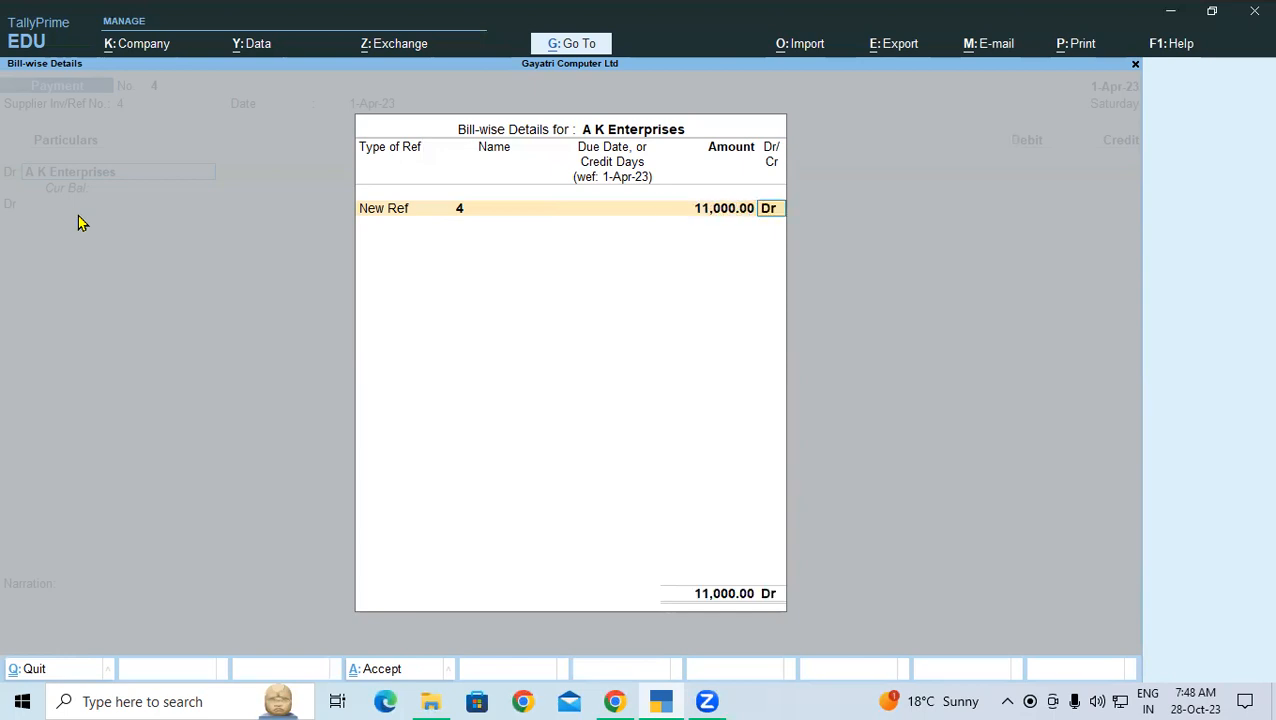
{"action": "key", "text": "Return"}
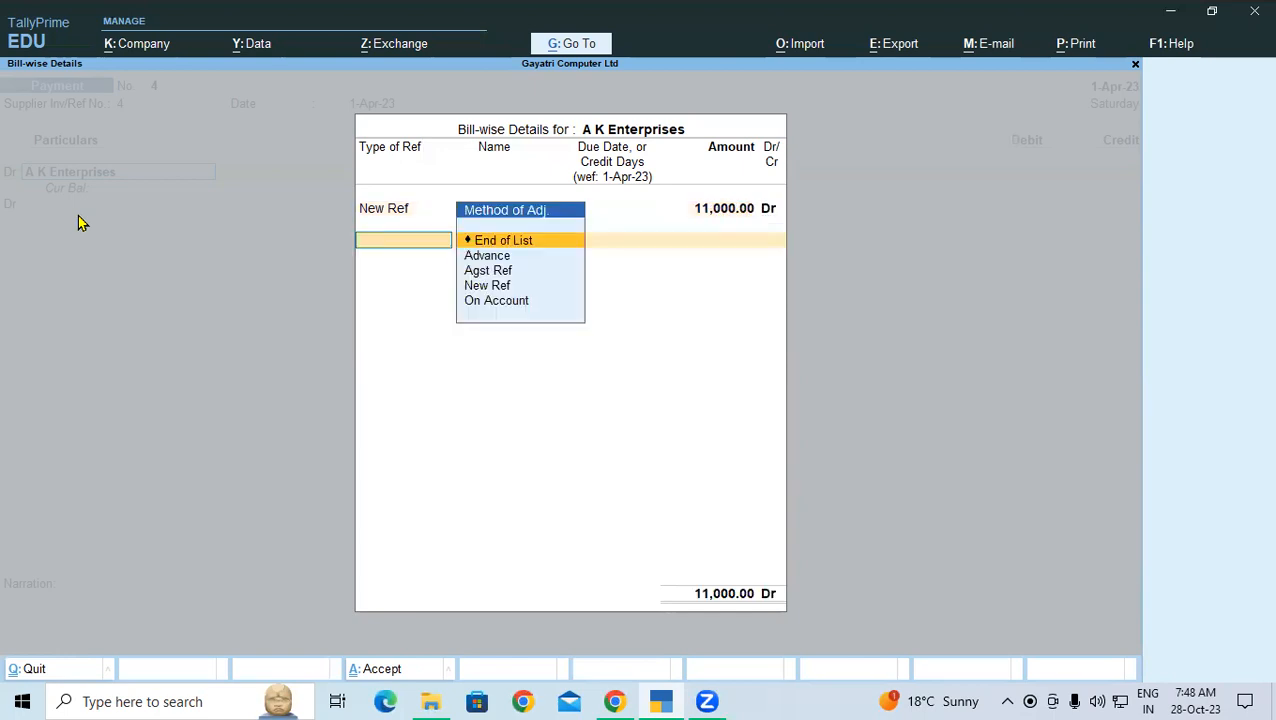
{"action": "key", "text": "Return"}
{"action": "key", "text": "Return"}
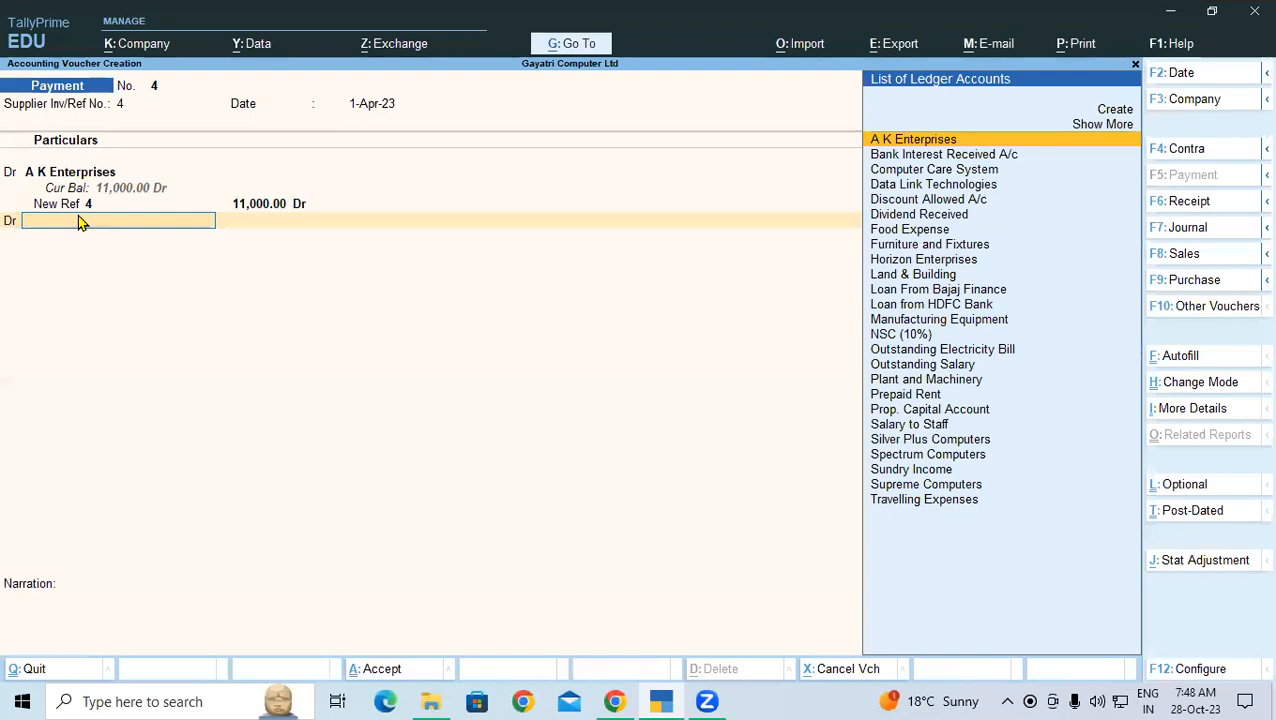
Add Current A/C at SBI Bank as the second voucher line and make it a credit of 11,000
{"action": "type", "text": "Ba"}
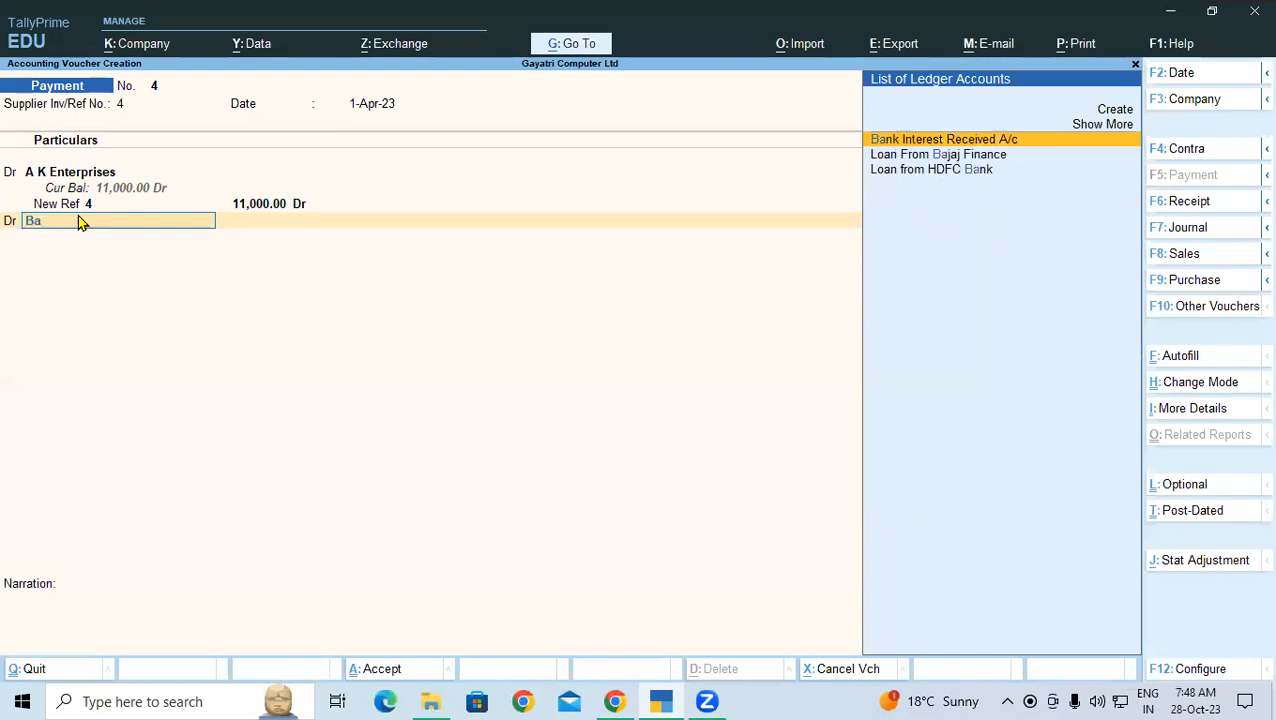
{"action": "key", "text": "BackSpace"}
{"action": "key", "text": "BackSpace"}
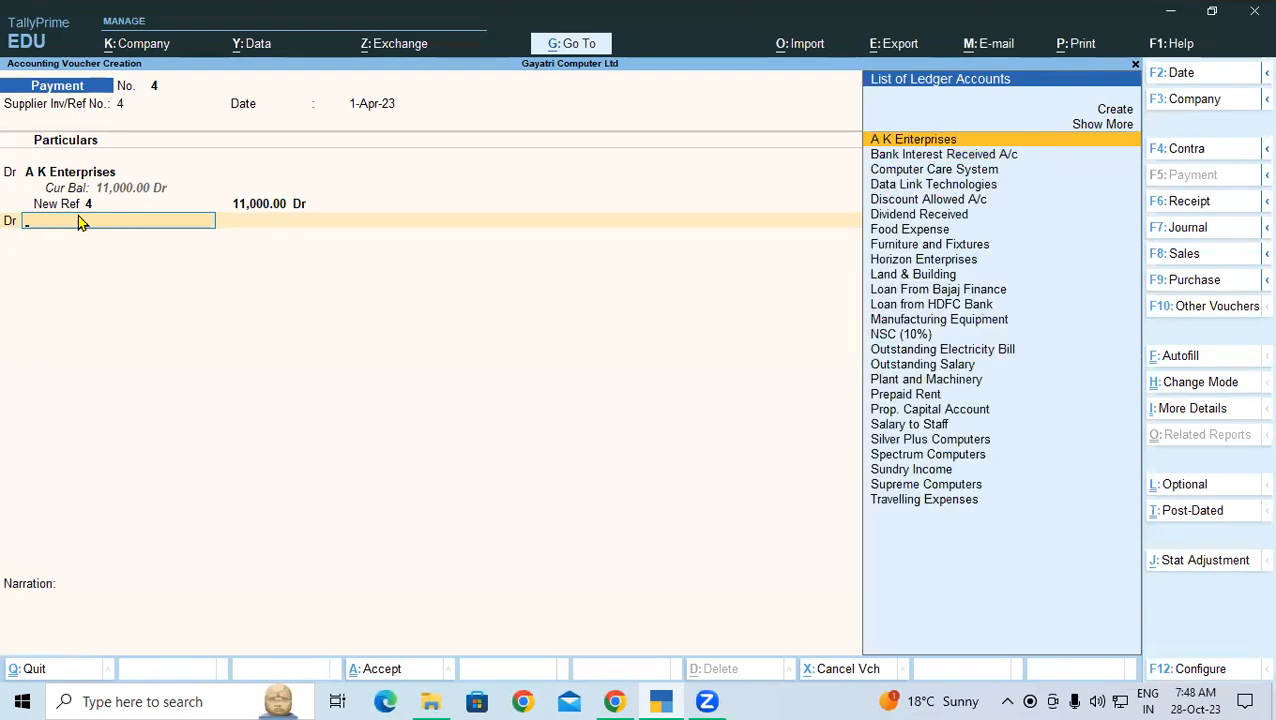
{"action": "type", "text": "Cu"}
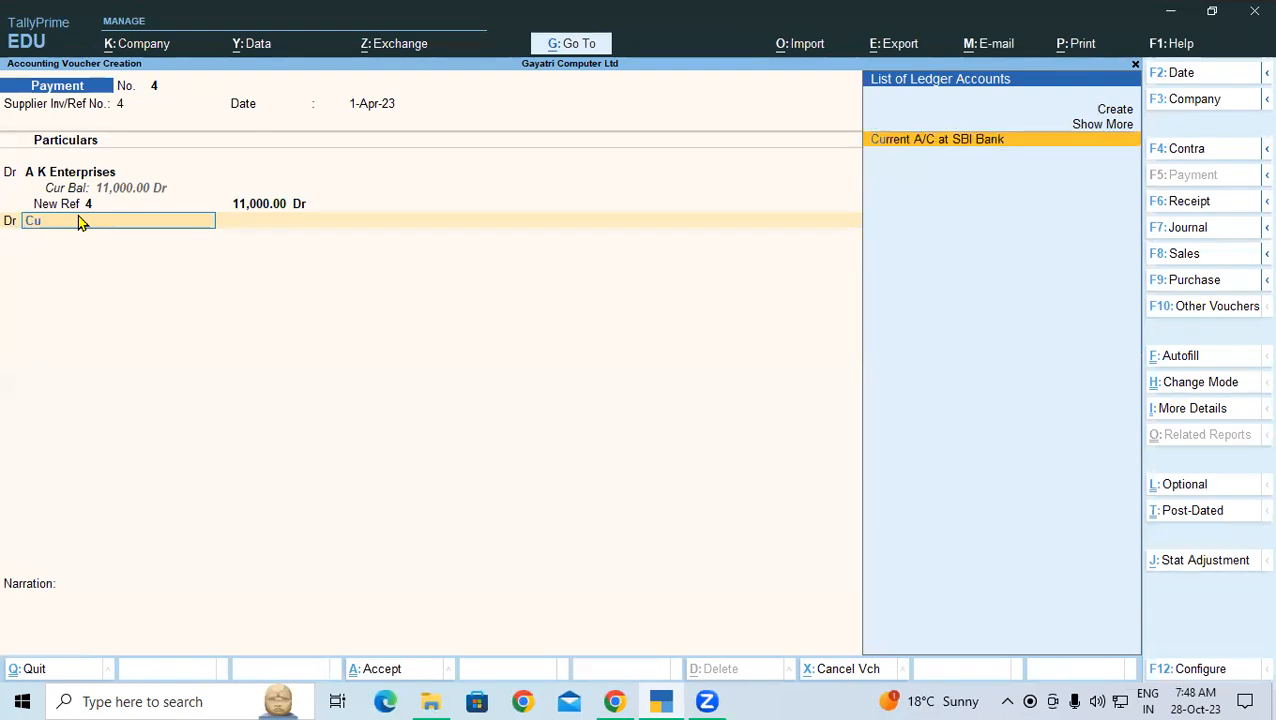
{"action": "key", "text": "Return"}
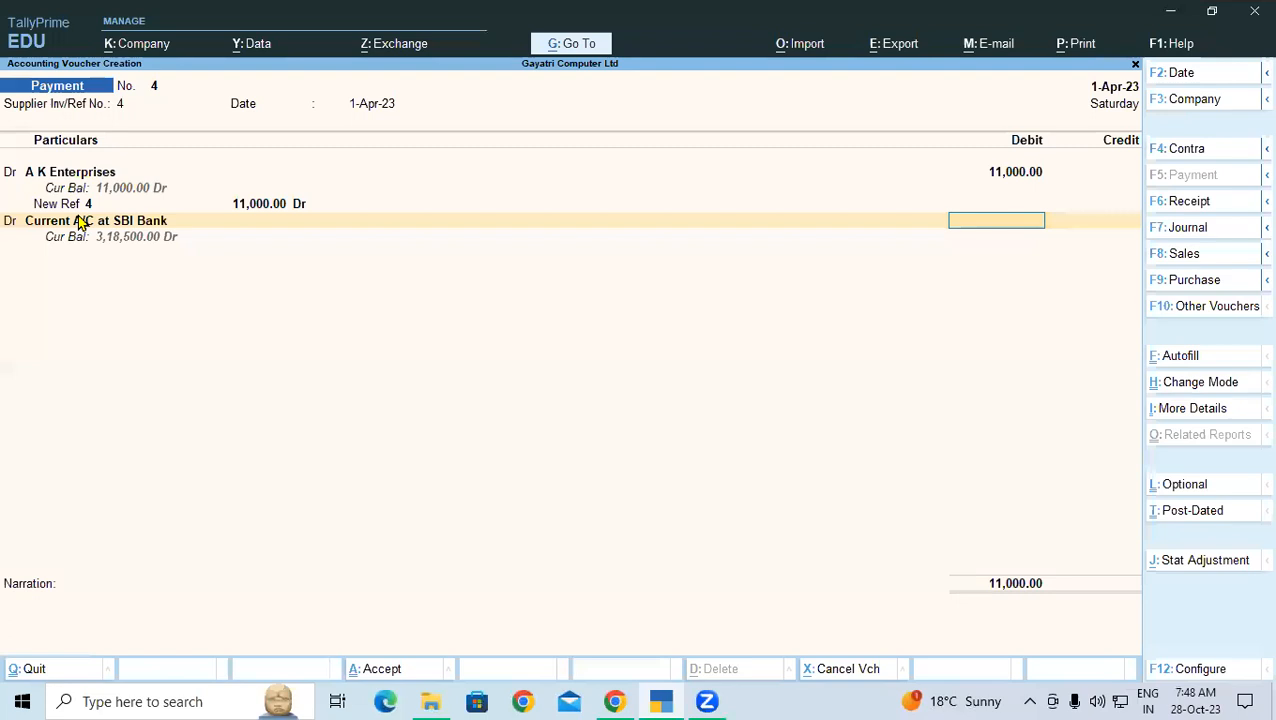
{"action": "key", "text": "BackSpace"}
{"action": "key", "text": "BackSpace"}
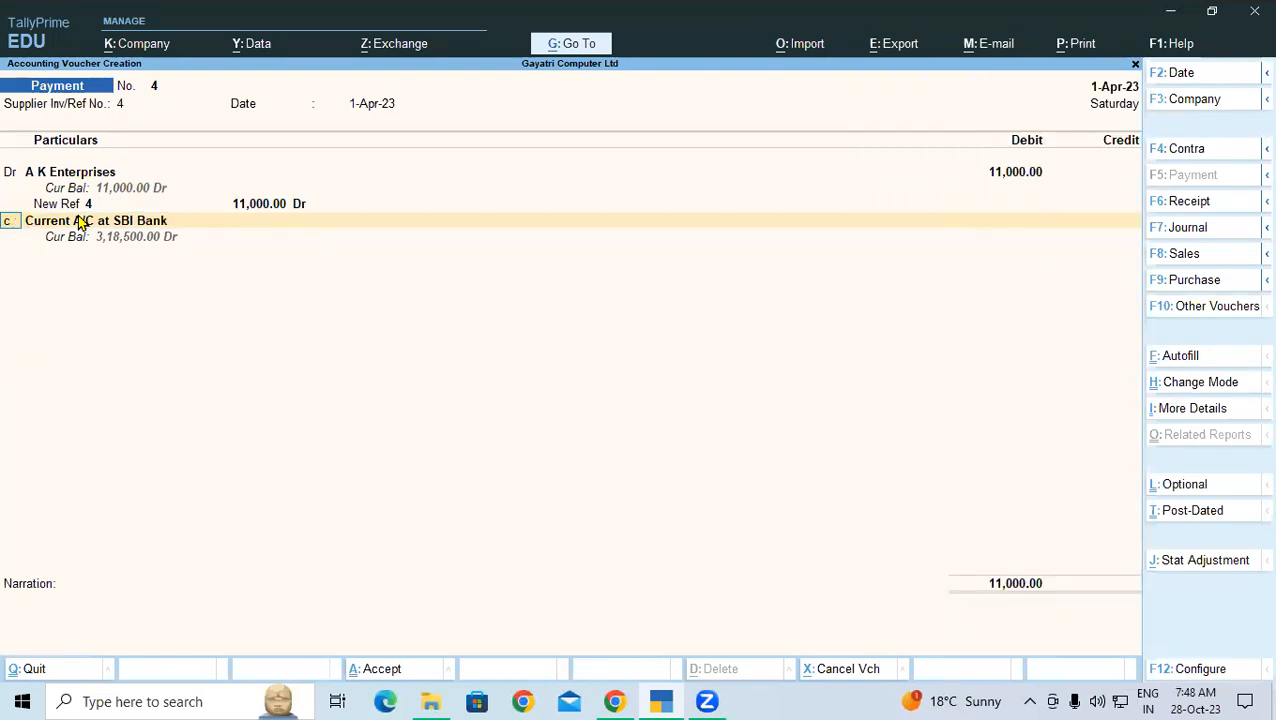
{"action": "key", "text": "c"}
{"action": "key", "text": "Return"}
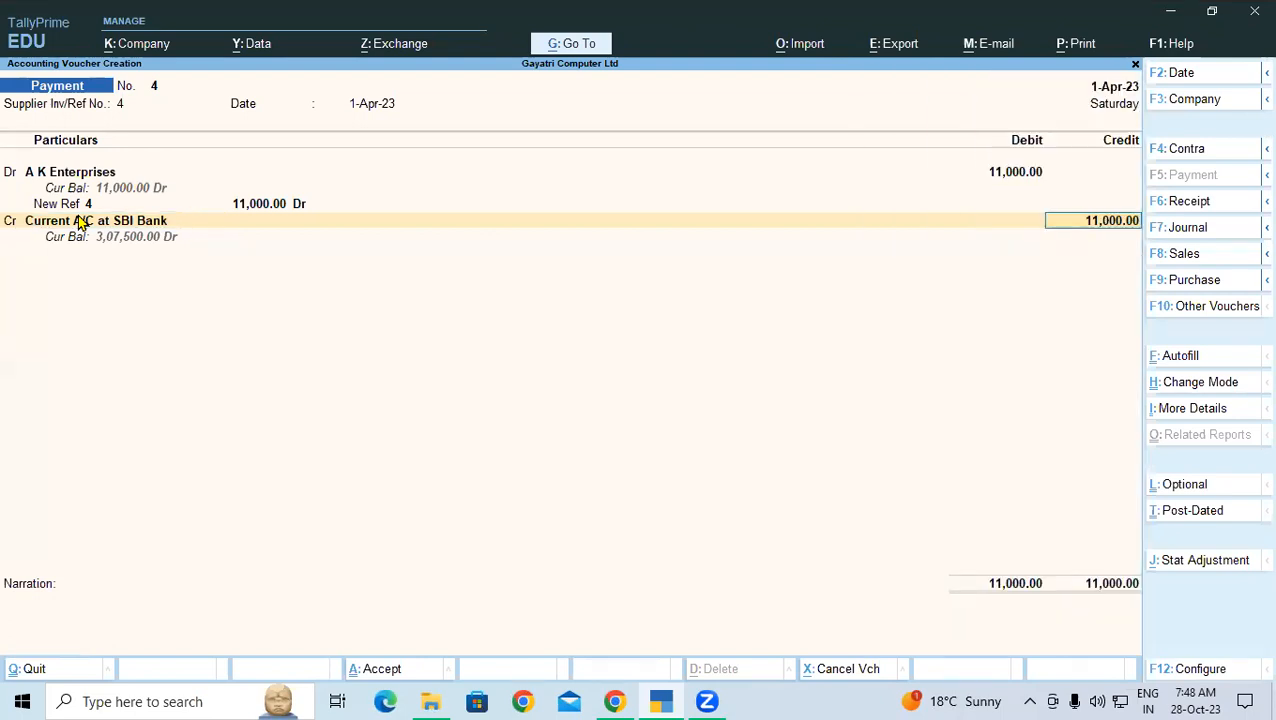
Allocate the bank amount as a cheque with Example 4's cheque number from the PDF notes and save the voucher without a narration
{"action": "key", "text": "Return"}
{"action": "key", "text": "Return"}
{"action": "key", "text": "Return"}
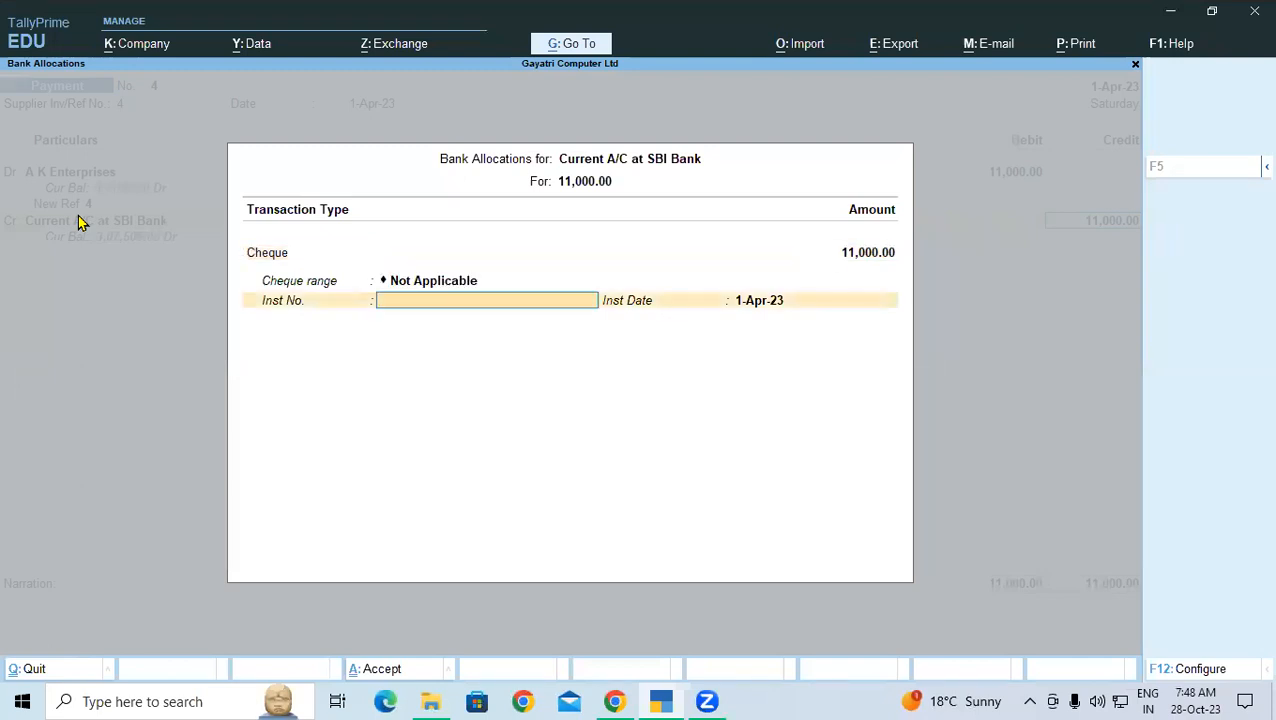
{"action": "key", "text": "alt+Tab"}
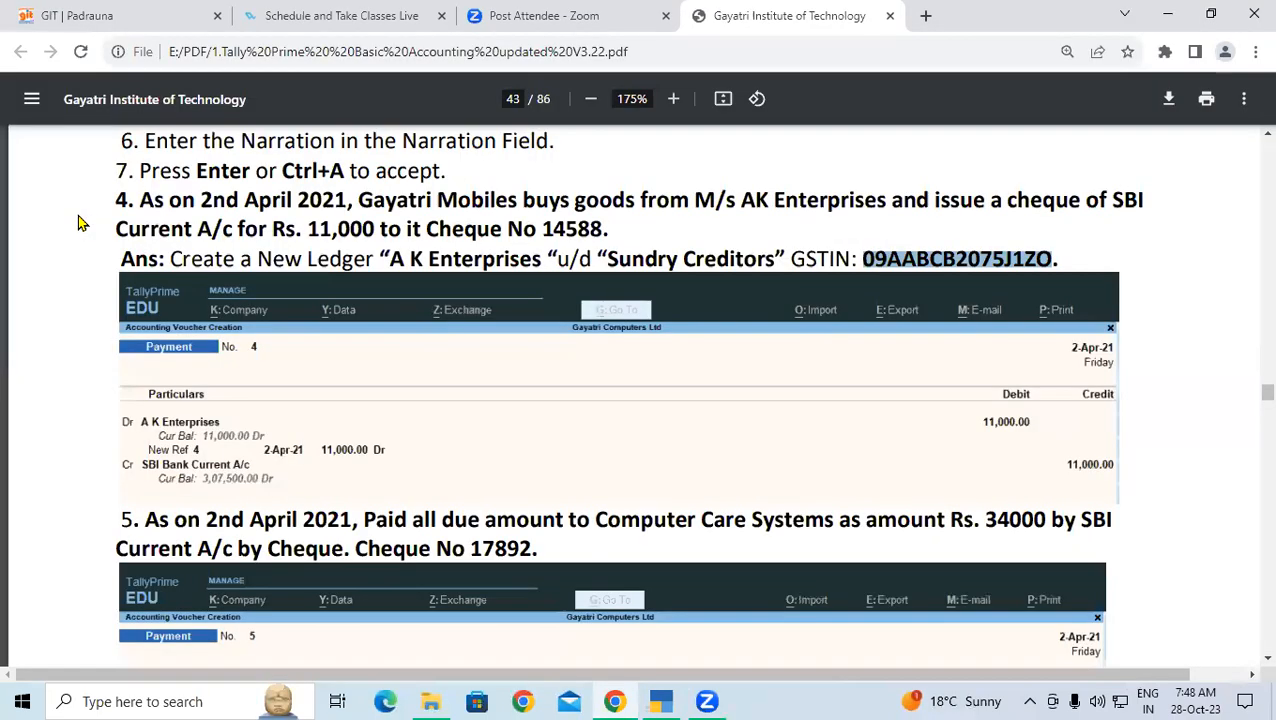
{"action": "key", "text": "alt+Tab"}
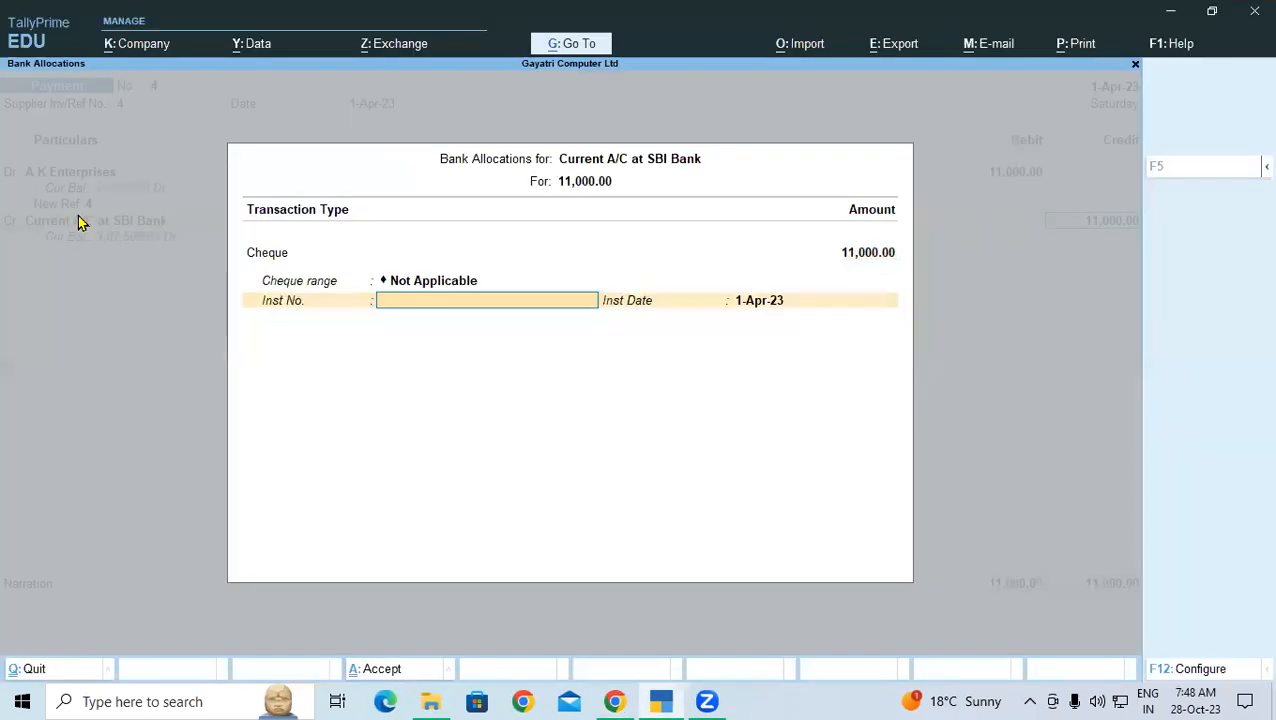
{"action": "type", "text": "14"}
{"action": "type", "text": "88"}
{"action": "key", "text": "Return"}
{"action": "key", "text": "Return"}
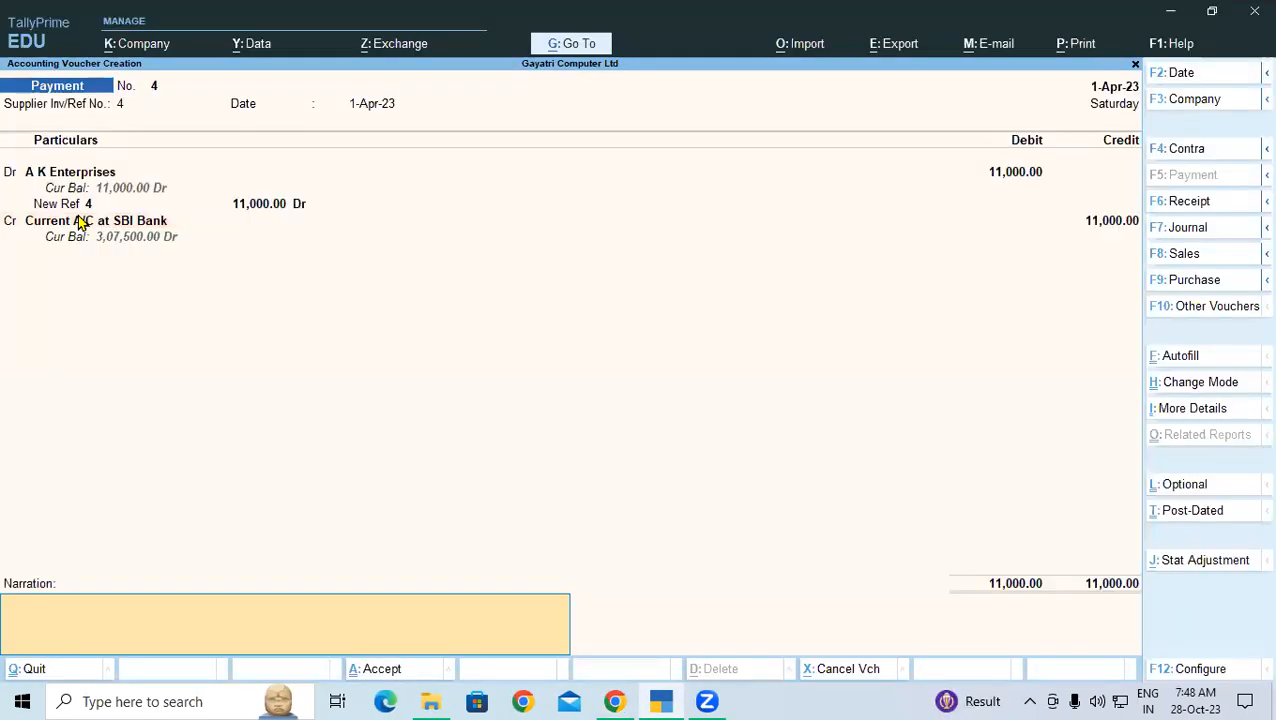
{"action": "key", "text": "Return"}
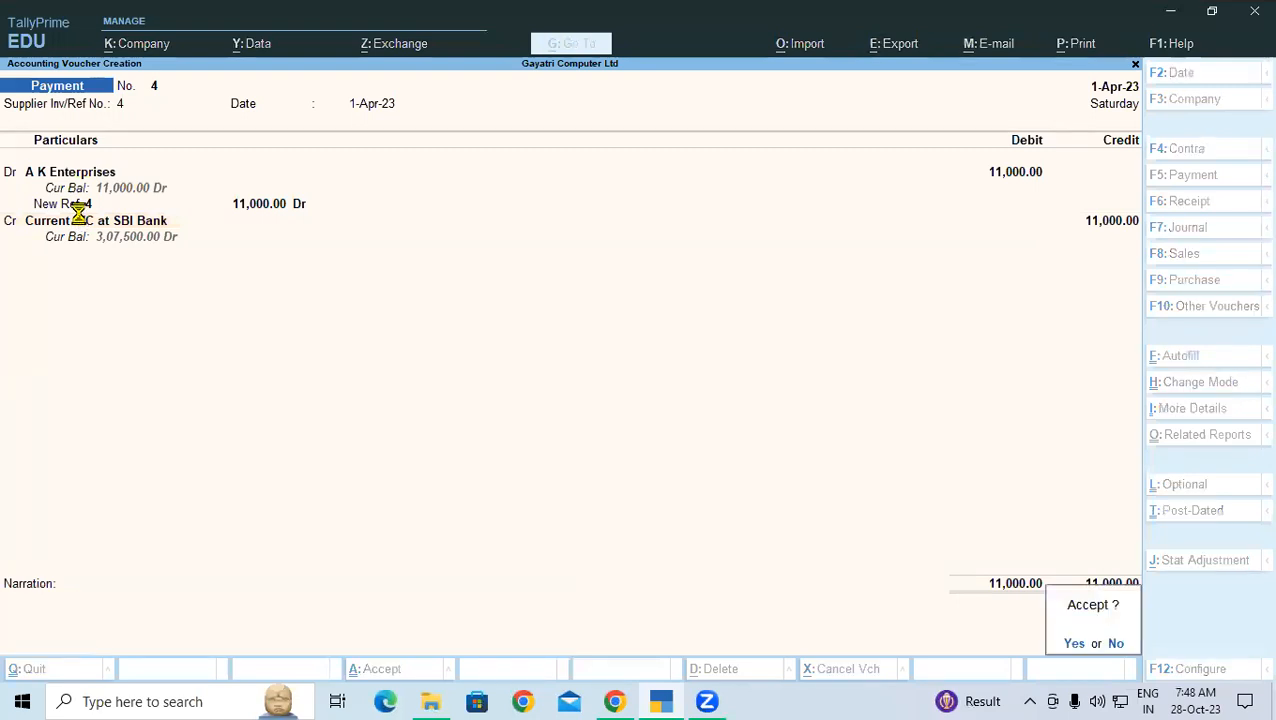
{"action": "key", "text": "Return"}
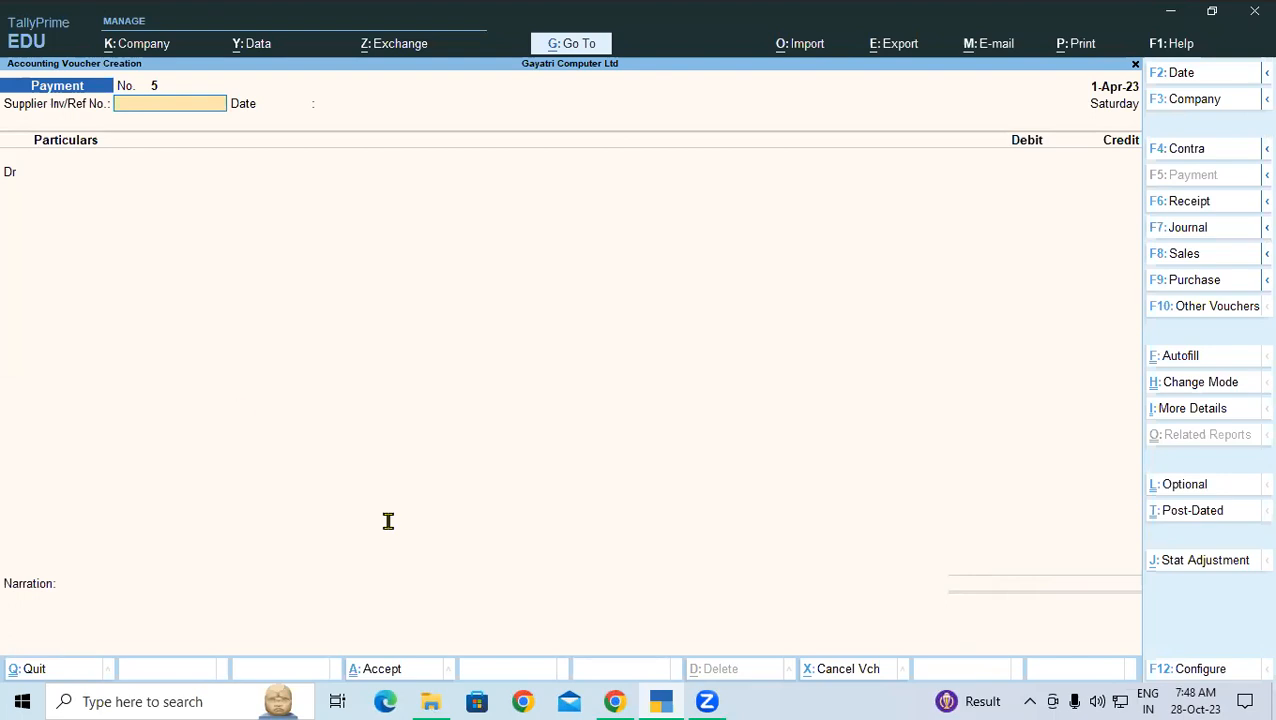
Read Example 5 in the PDF notes on the cheque payment of all dues to Computer Care Systems
{"action": "key", "text": "alt+Tab"}
{"action": "left_click_drag", "start_coordinate": [145, 333], "coordinate": [540, 361]}
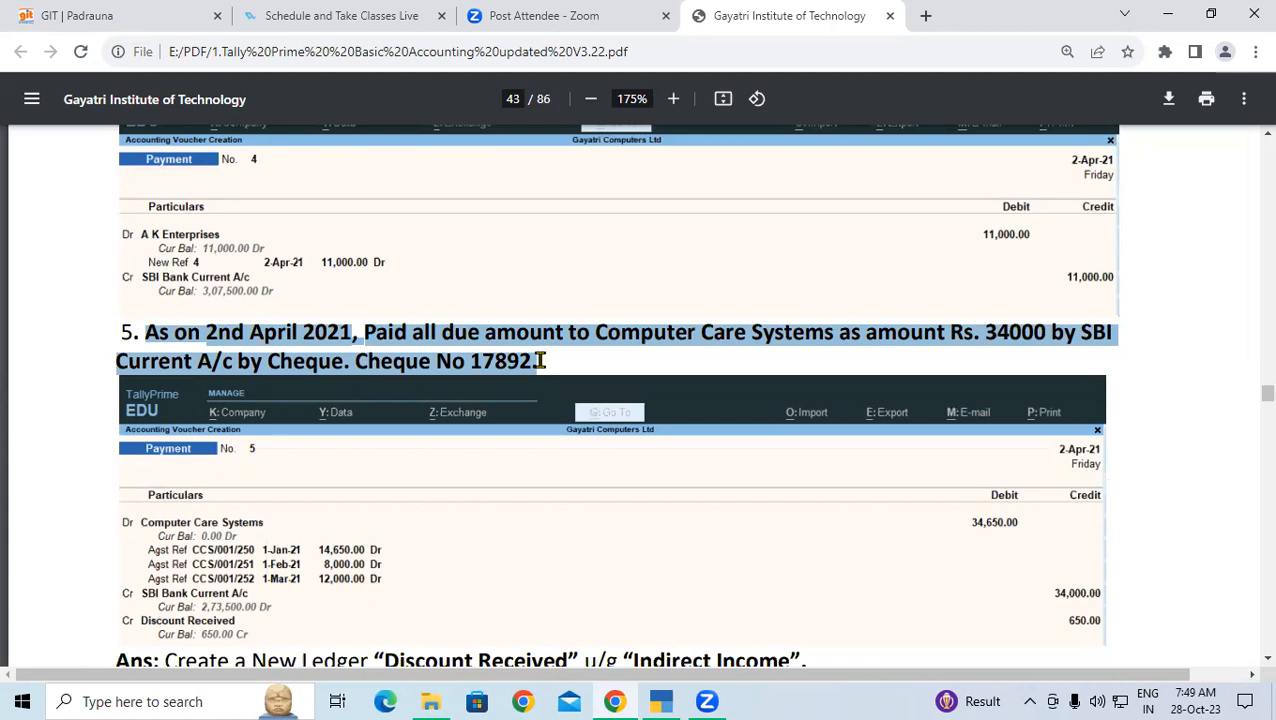
{"action": "left_click", "coordinate": [412, 337]}
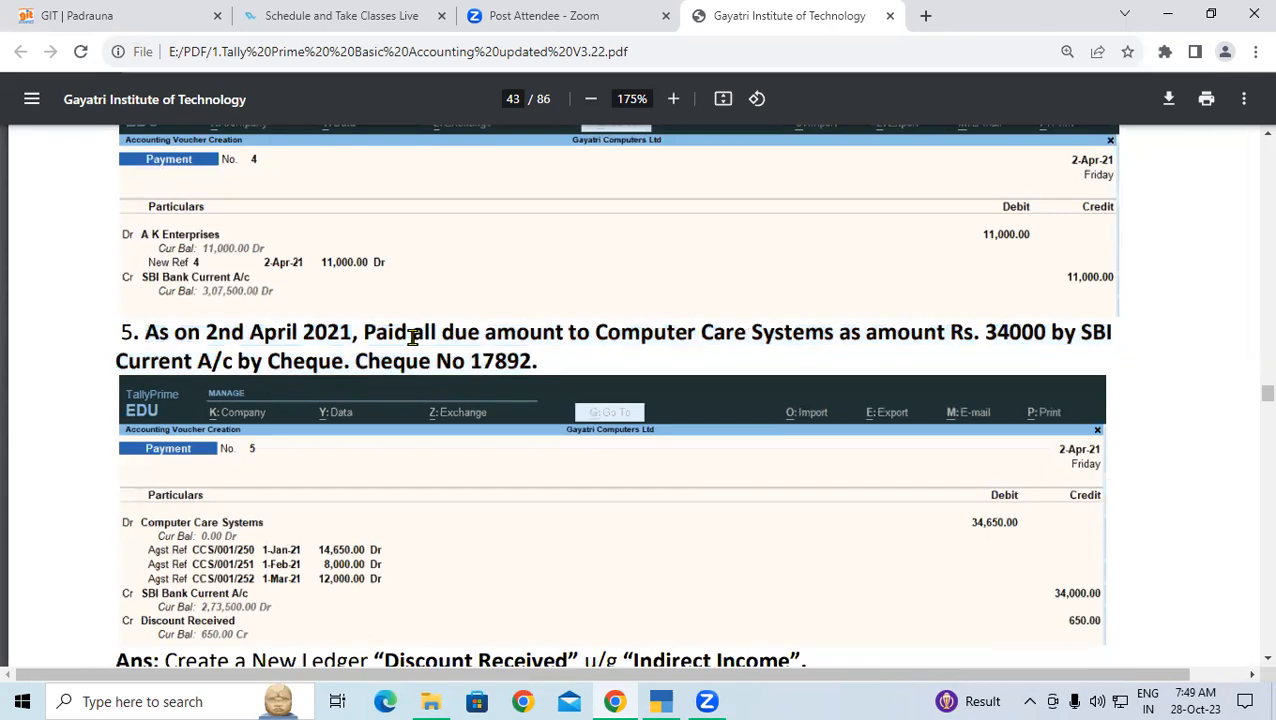
{"action": "scroll", "coordinate": [412, 337], "scroll_direction": "up", "scroll_amount": 1}
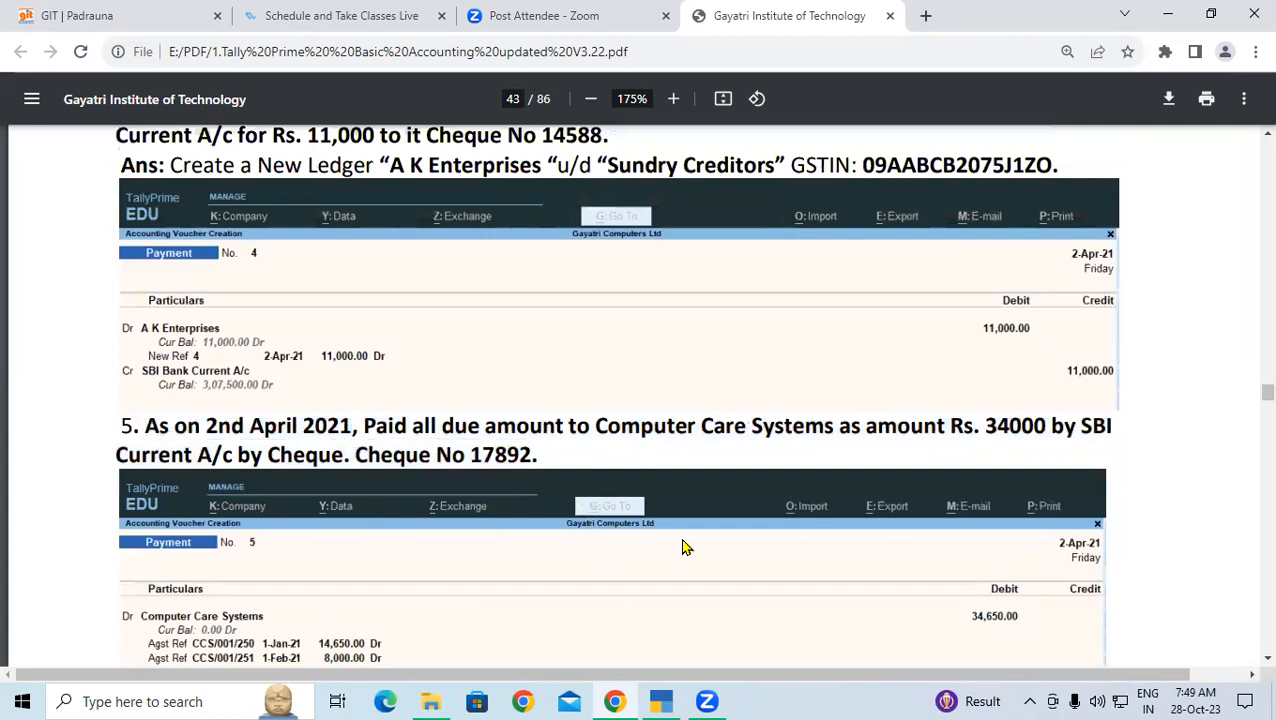
Switch to TallyPrime and check the outstanding bills receivable in the statements of accounts
{"action": "key", "text": "alt+Tab"}
{"action": "left_click", "coordinate": [831, 516]}
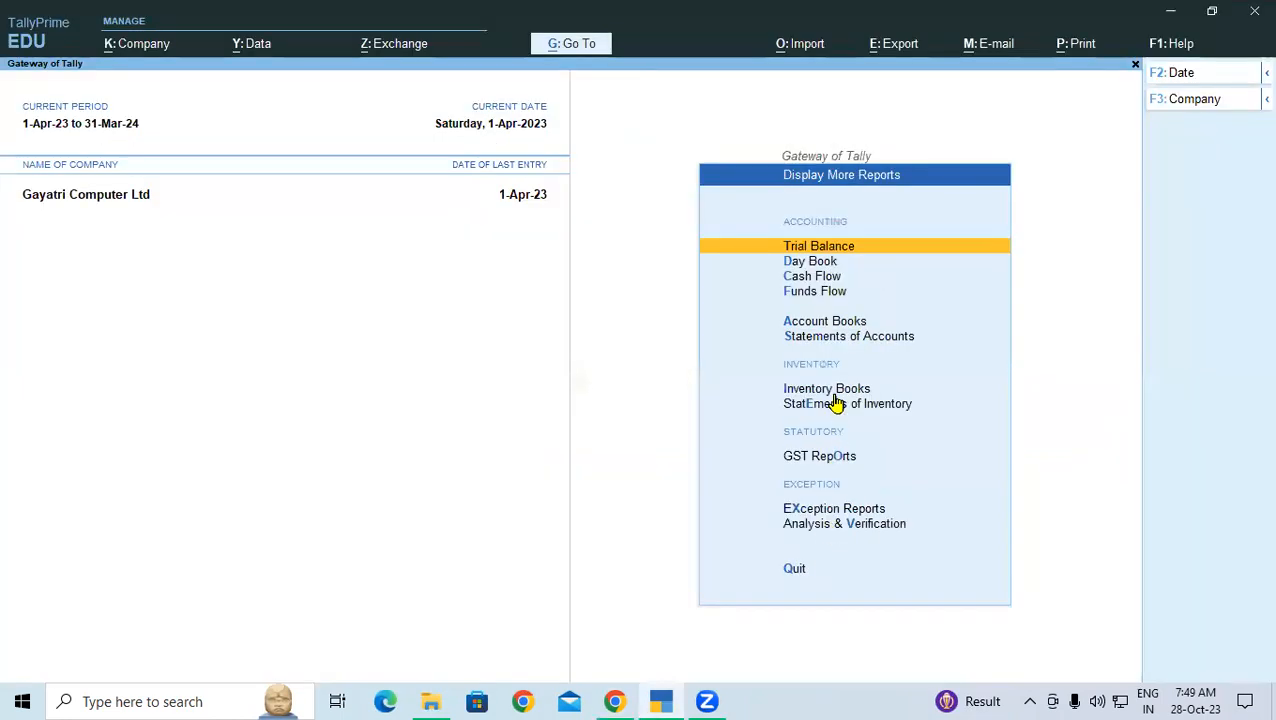
{"action": "left_click", "coordinate": [846, 338]}
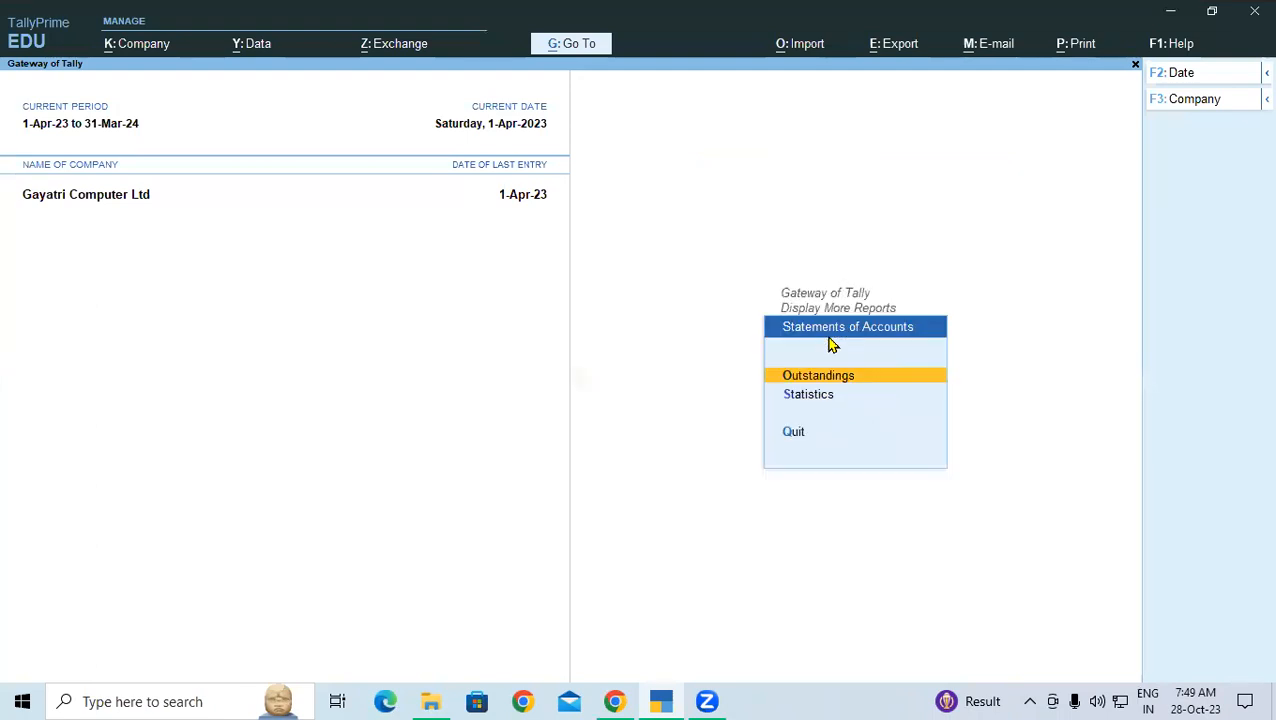
{"action": "left_click", "coordinate": [810, 380]}
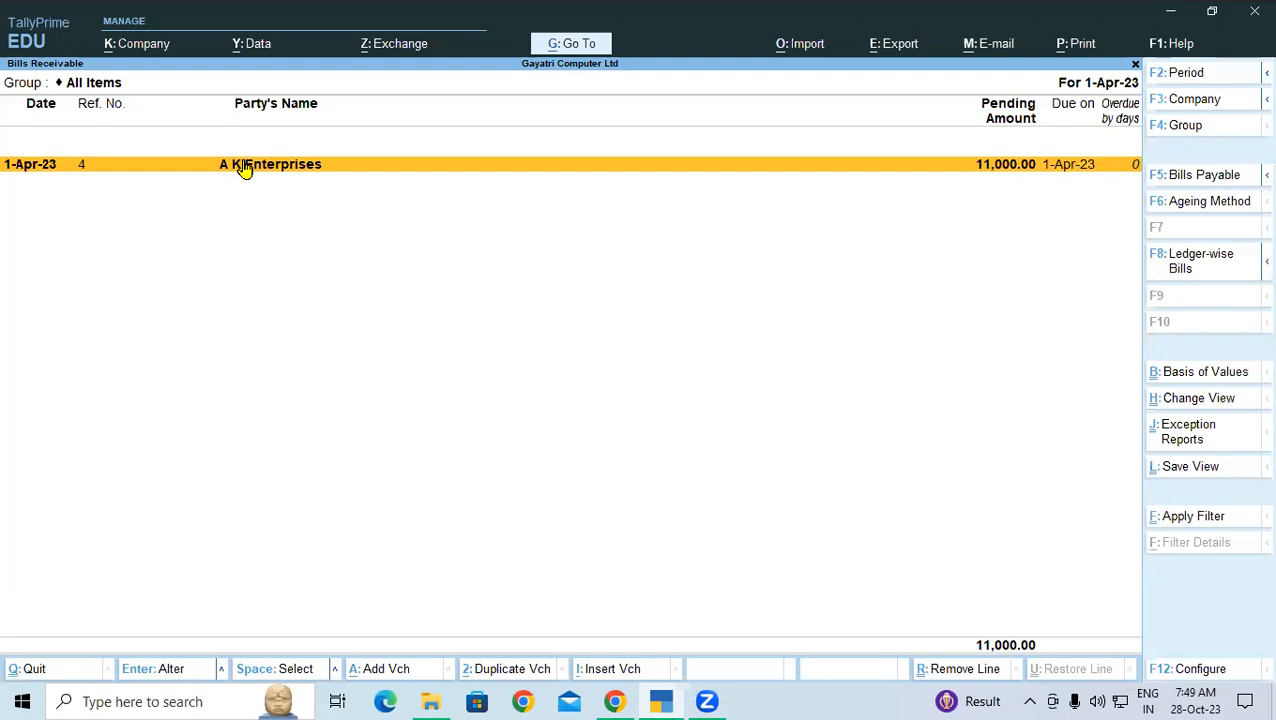
{"action": "key", "text": "Escape"}
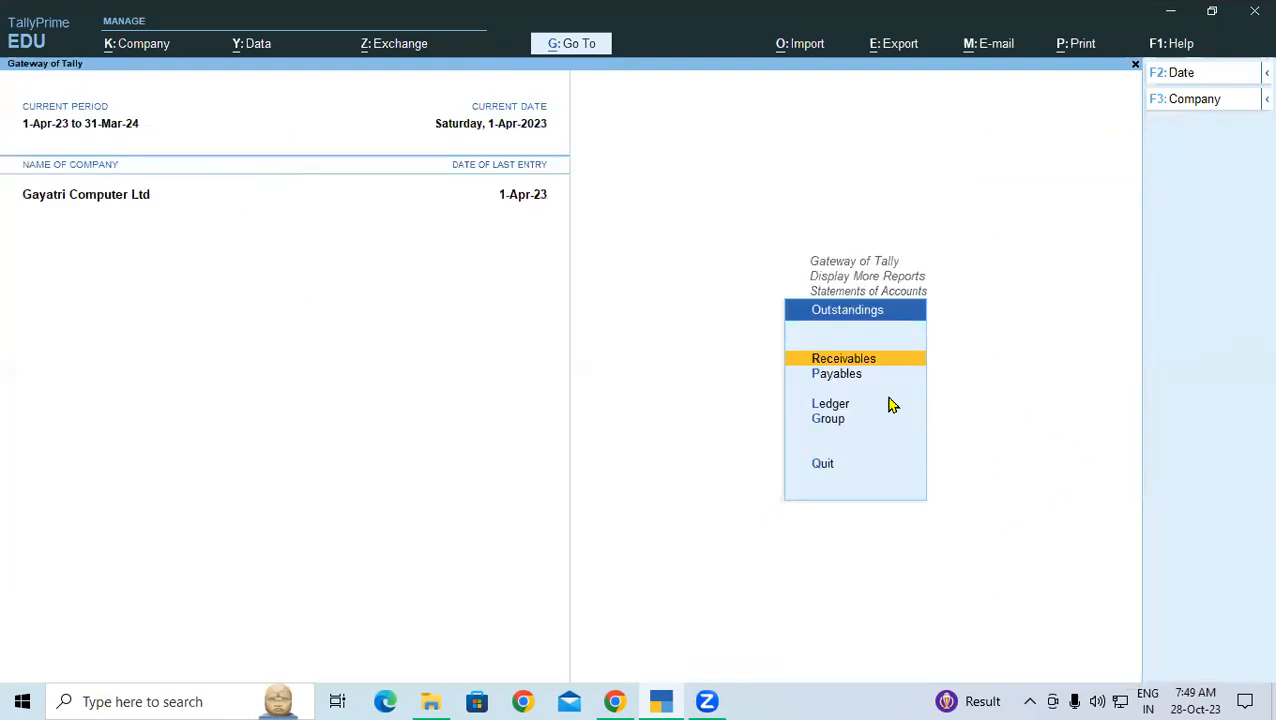
Check Computer Care System's pending bills in the outstanding payables report and return to the Gateway of Tally
{"action": "left_click", "coordinate": [843, 376]}
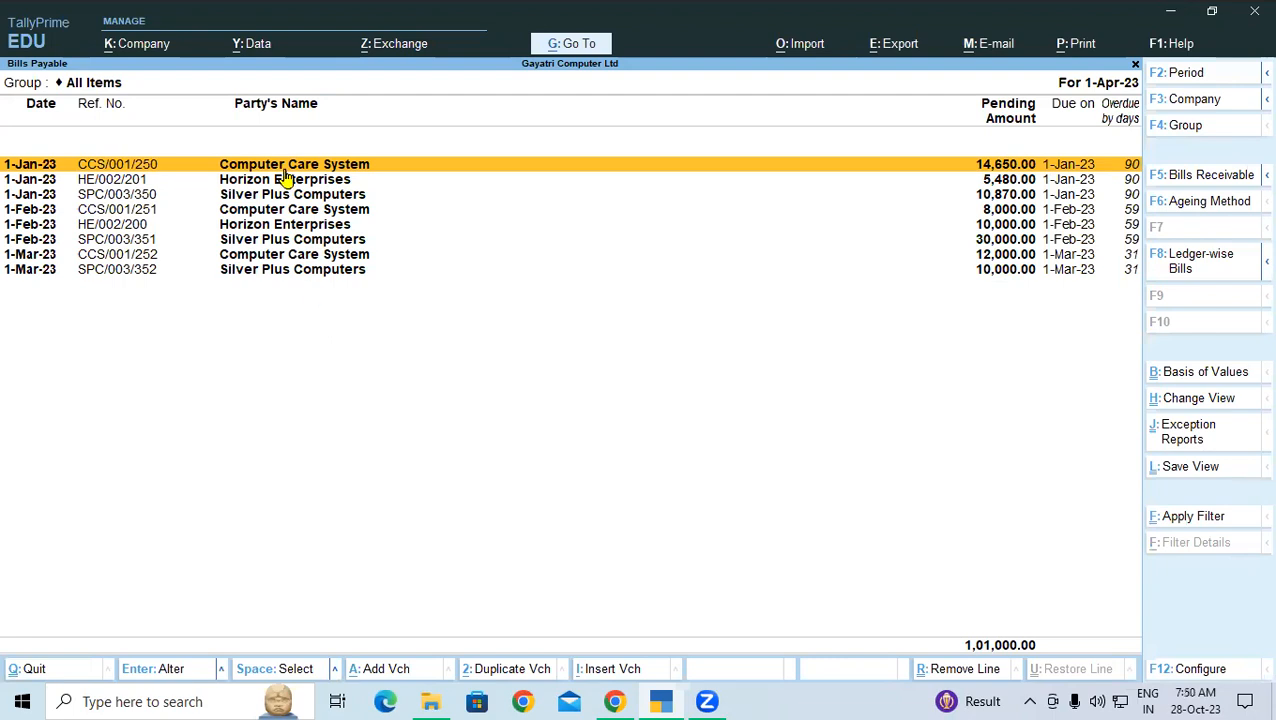
{"action": "key", "text": "Escape"}
{"action": "key", "text": "Escape"}
{"action": "key", "text": "Escape"}
{"action": "key", "text": "Escape"}
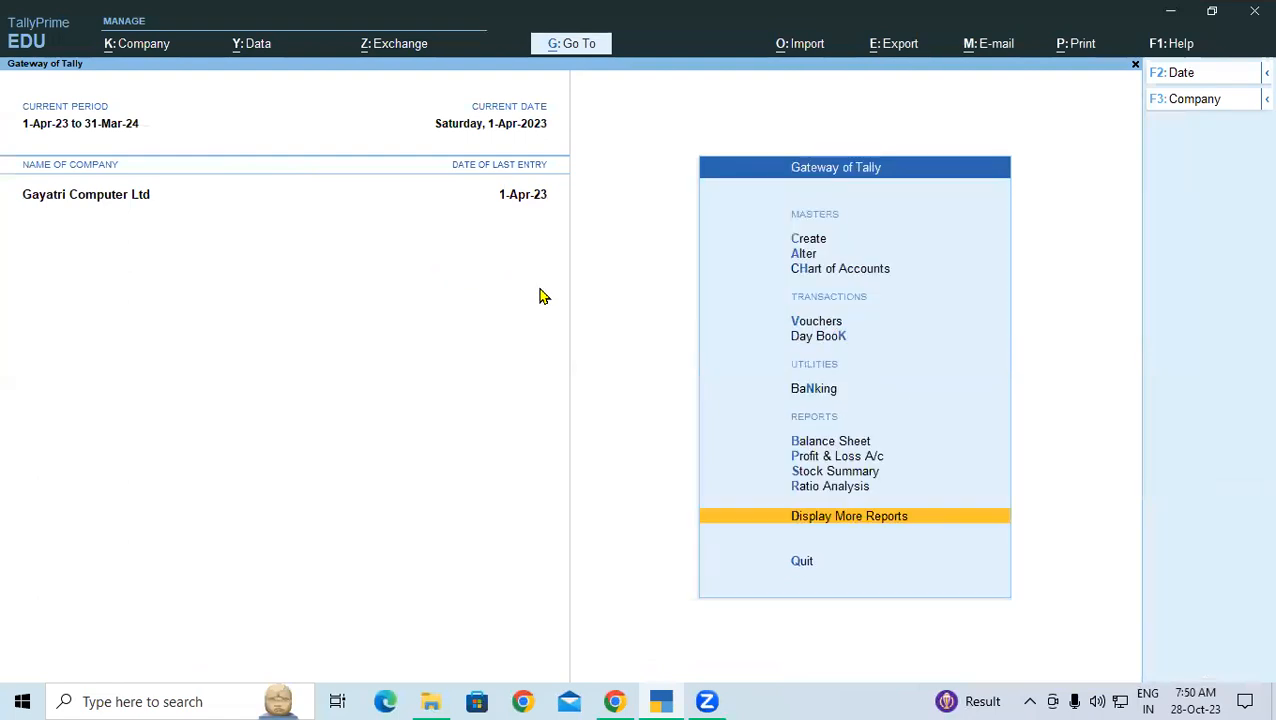
Start a new payment voucher with supplier reference number 5 dated 1-Apr-23
{"action": "left_click", "coordinate": [815, 330]}
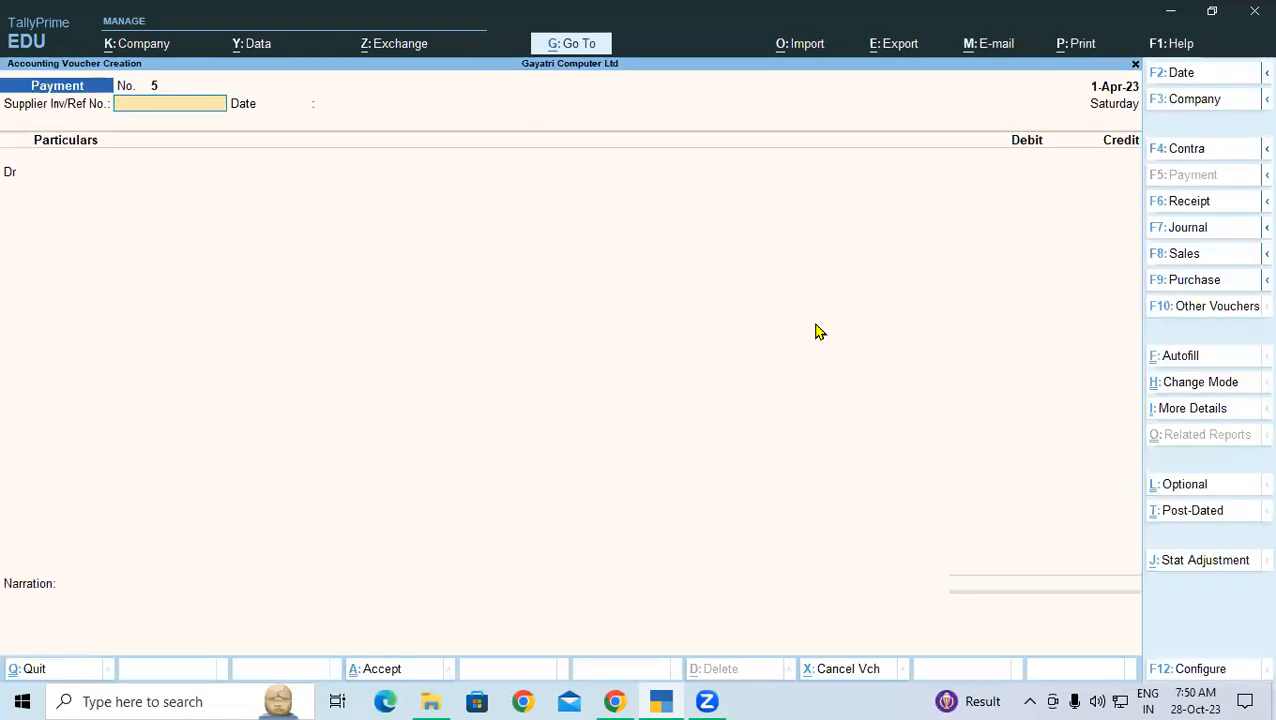
{"action": "type", "text": "5"}
{"action": "key", "text": "Return"}
{"action": "key", "text": "Return"}
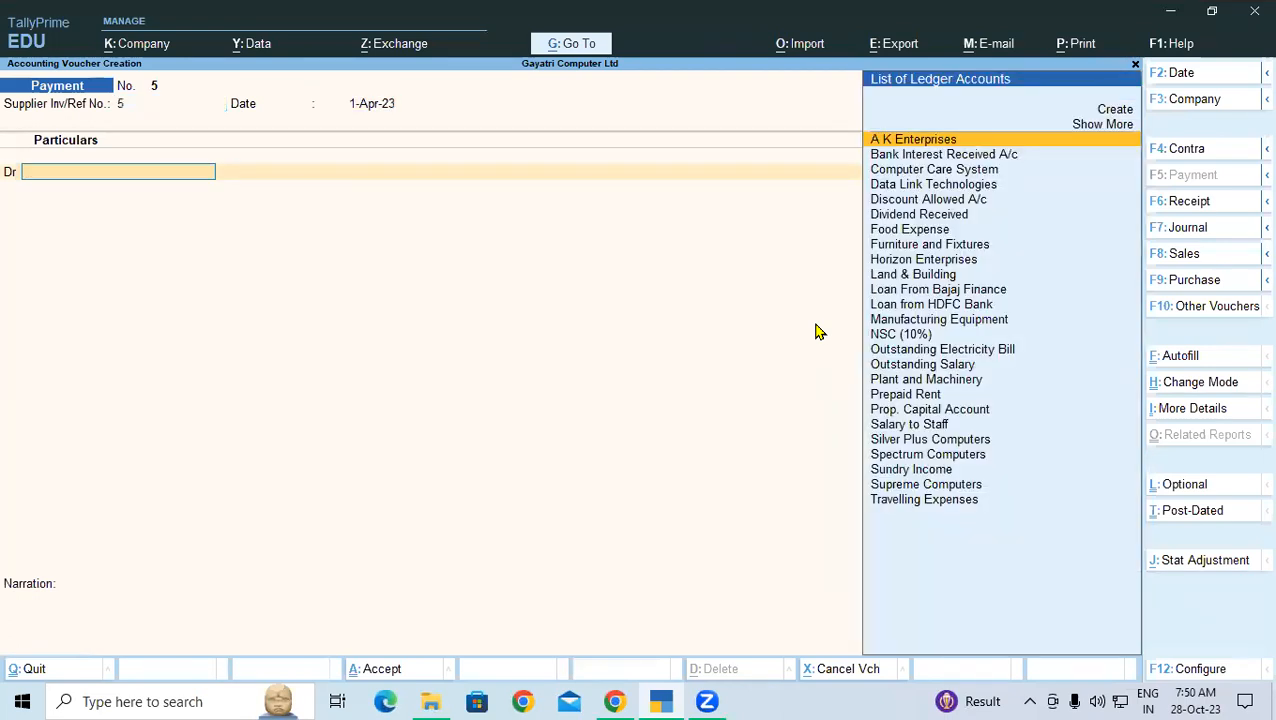
Reread Example 5 in the PDF notes for the party, the amount paid, the bank account and the cheque details
{"action": "key", "text": "alt+Tab"}
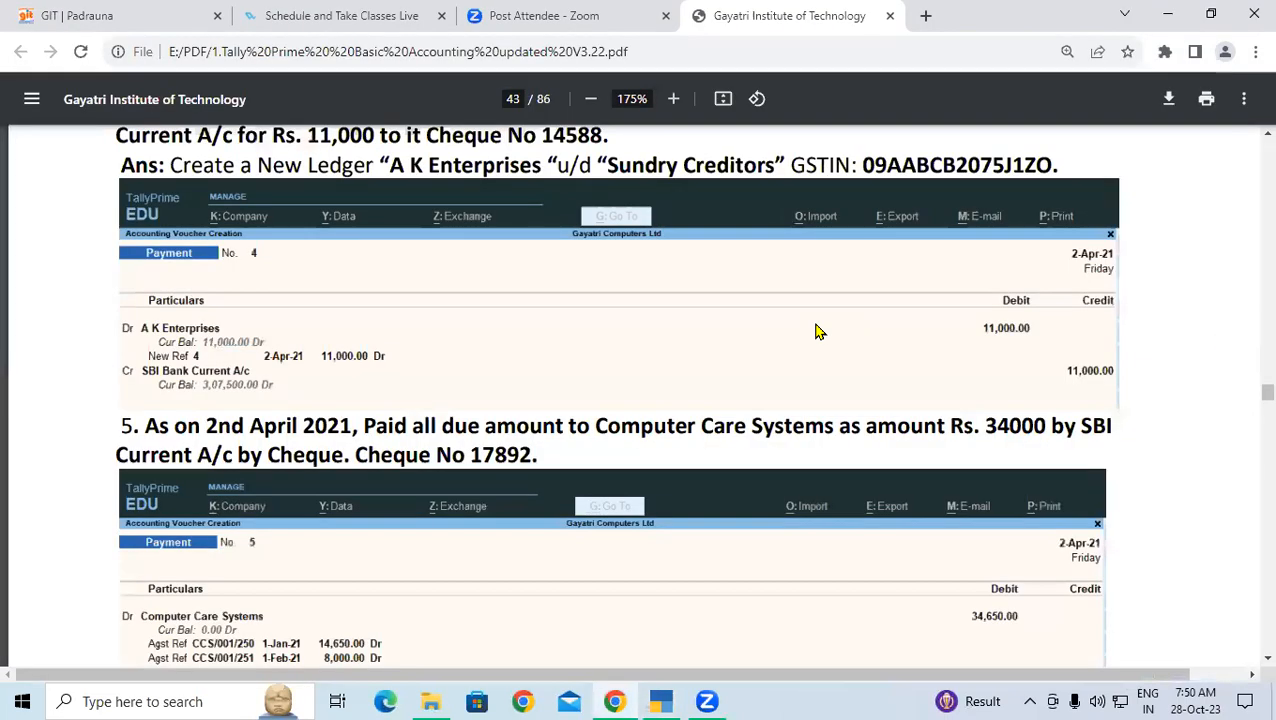
{"action": "scroll", "coordinate": [698, 372], "scroll_direction": "down", "scroll_amount": 1}
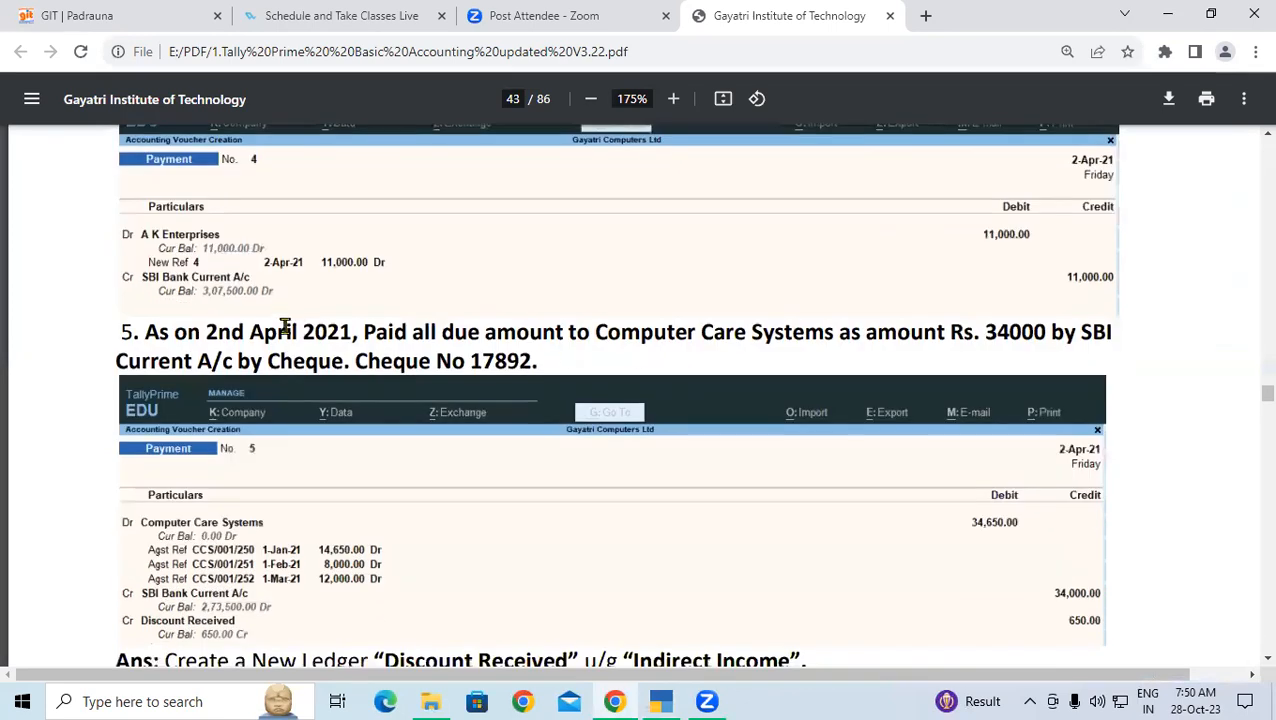
{"action": "left_click_drag", "start_coordinate": [145, 332], "coordinate": [833, 334]}
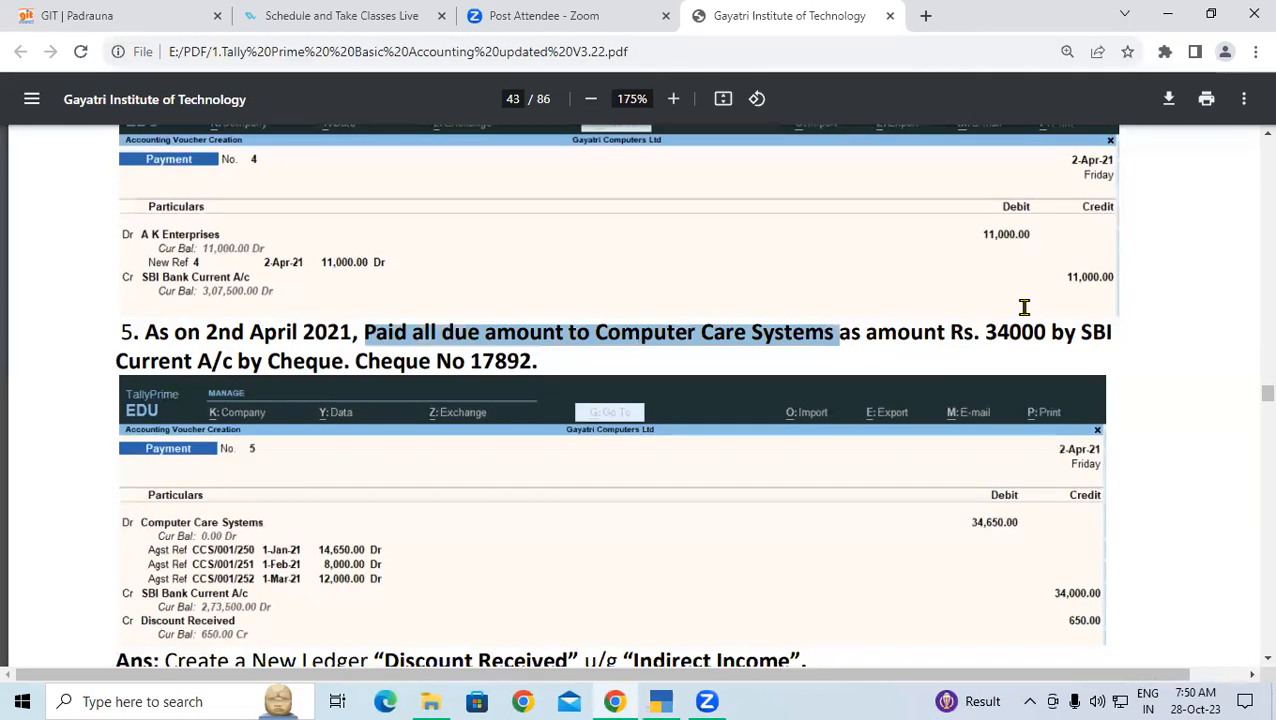
{"action": "left_click", "coordinate": [998, 331]}
{"action": "left_click_drag", "start_coordinate": [989, 331], "coordinate": [1069, 325]}
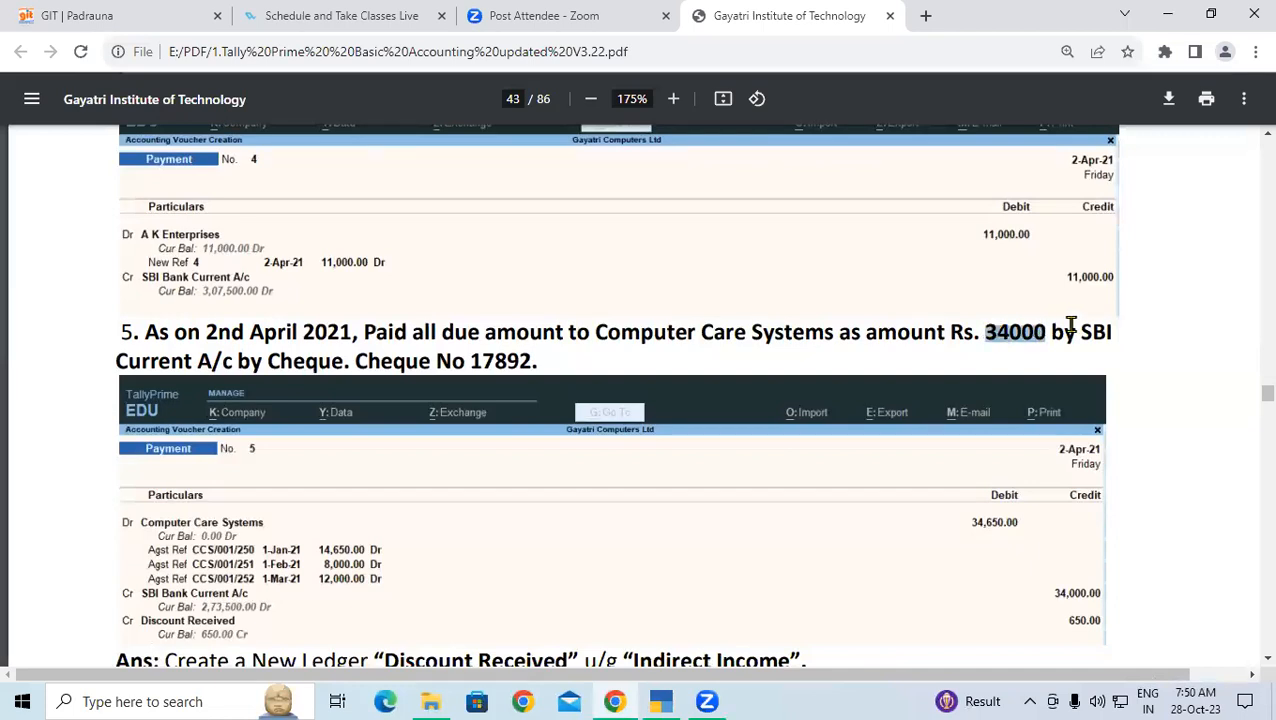
{"action": "left_click_drag", "start_coordinate": [154, 366], "coordinate": [221, 357]}
{"action": "left_click", "coordinate": [319, 372]}
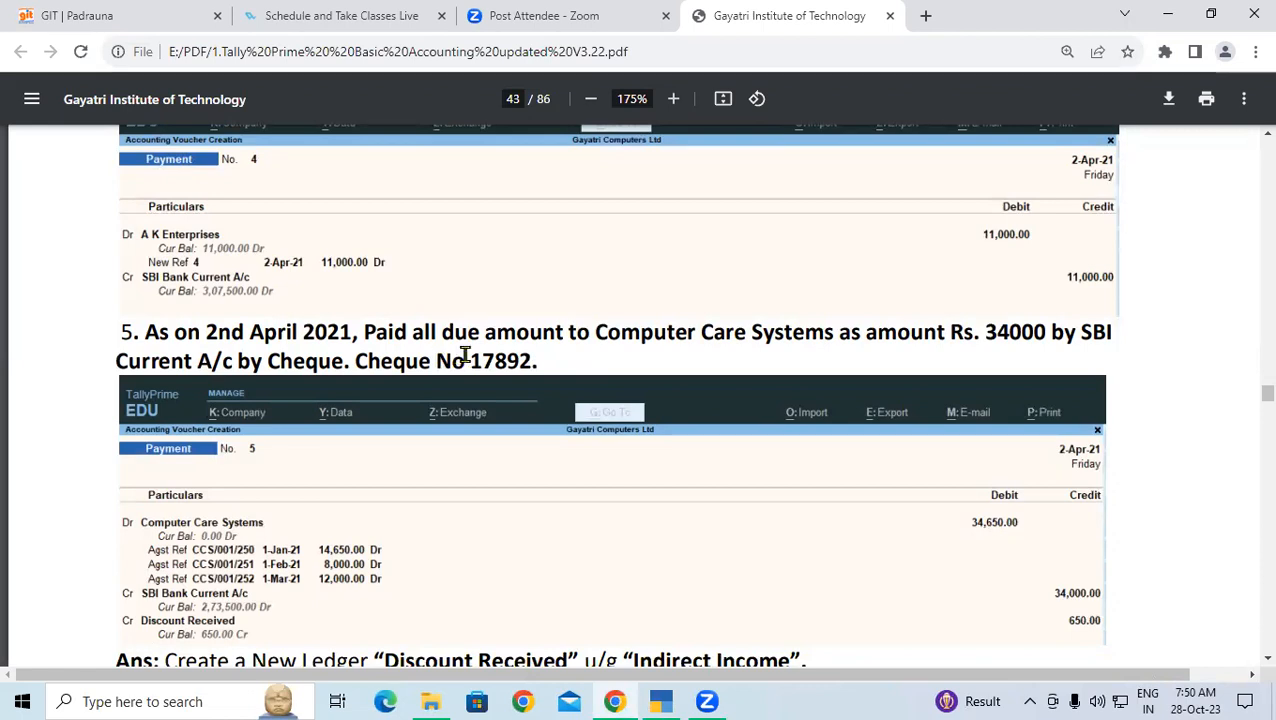
{"action": "scroll", "coordinate": [465, 354], "scroll_direction": "down", "scroll_amount": 1}
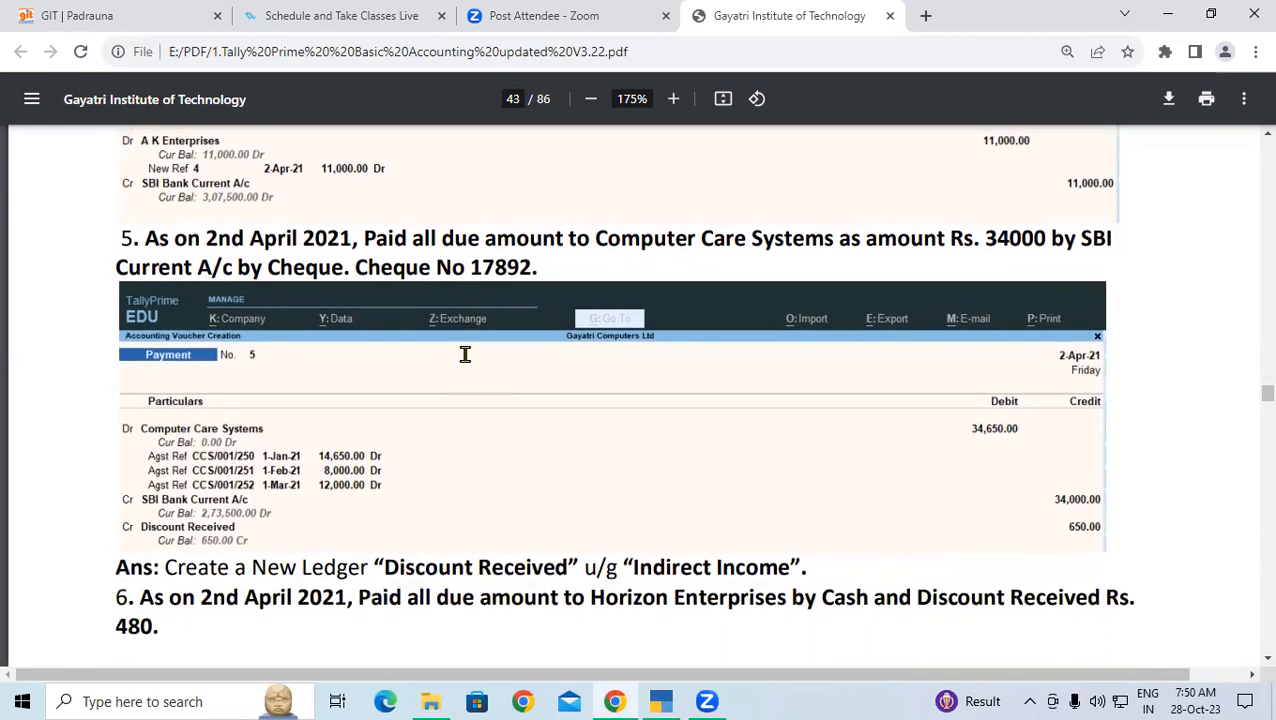
{"action": "scroll", "coordinate": [480, 340], "scroll_direction": "up", "scroll_amount": 1}
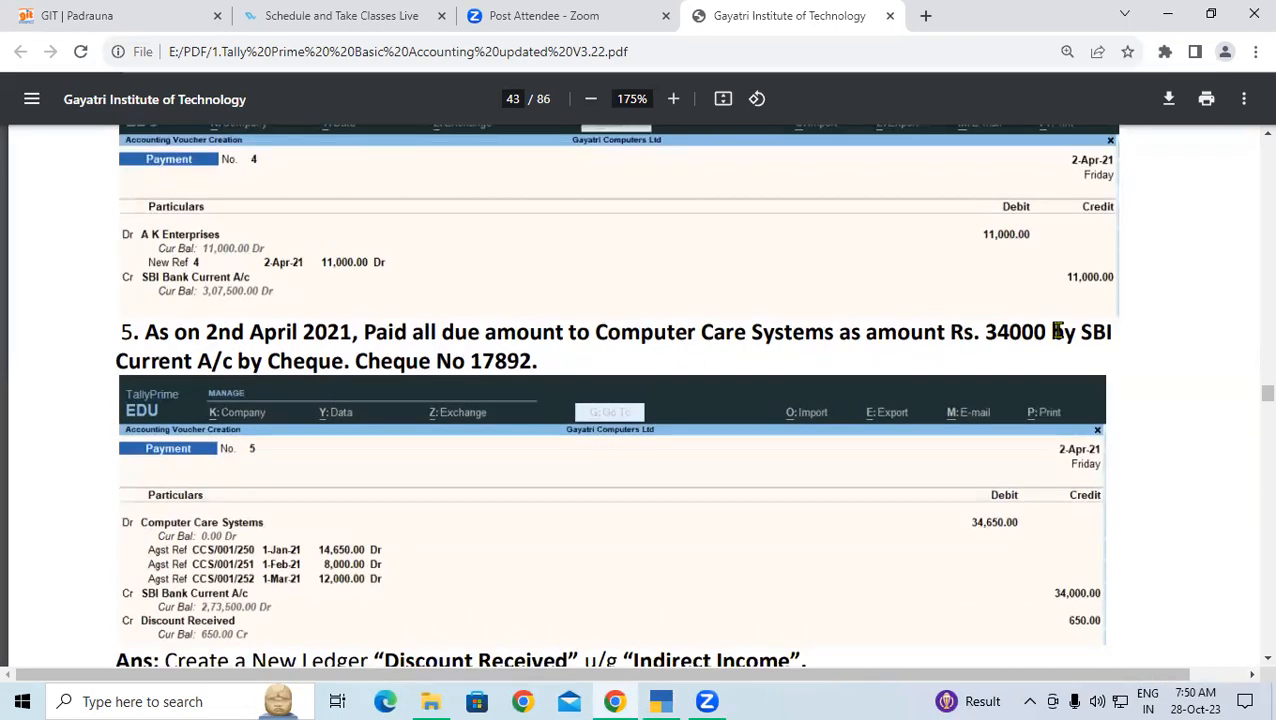
{"action": "left_click_drag", "start_coordinate": [1046, 332], "coordinate": [950, 334]}
{"action": "left_click_drag", "start_coordinate": [836, 342], "coordinate": [283, 340]}
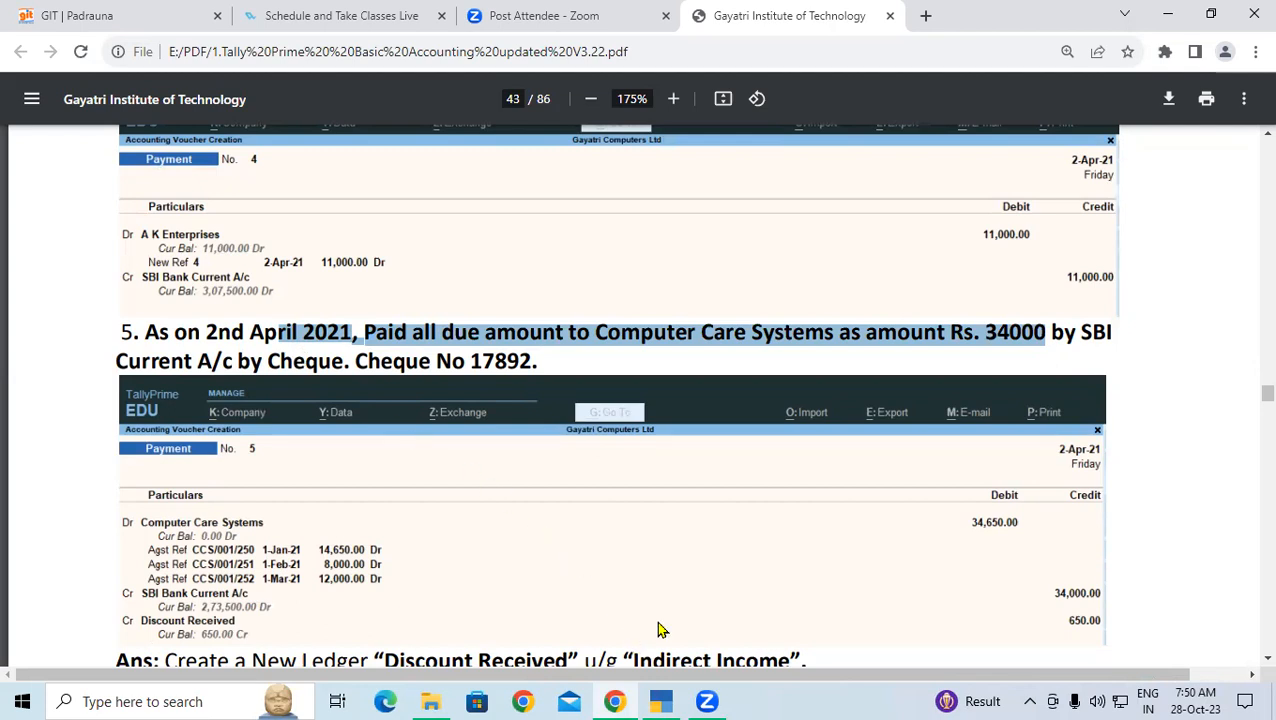
Debit Computer Care System in TallyPrime's payment voucher and allocate 14,650 Dr against pending bill CCS/001/250
{"action": "key", "text": "alt+Tab"}
{"action": "type", "text": "Co"}
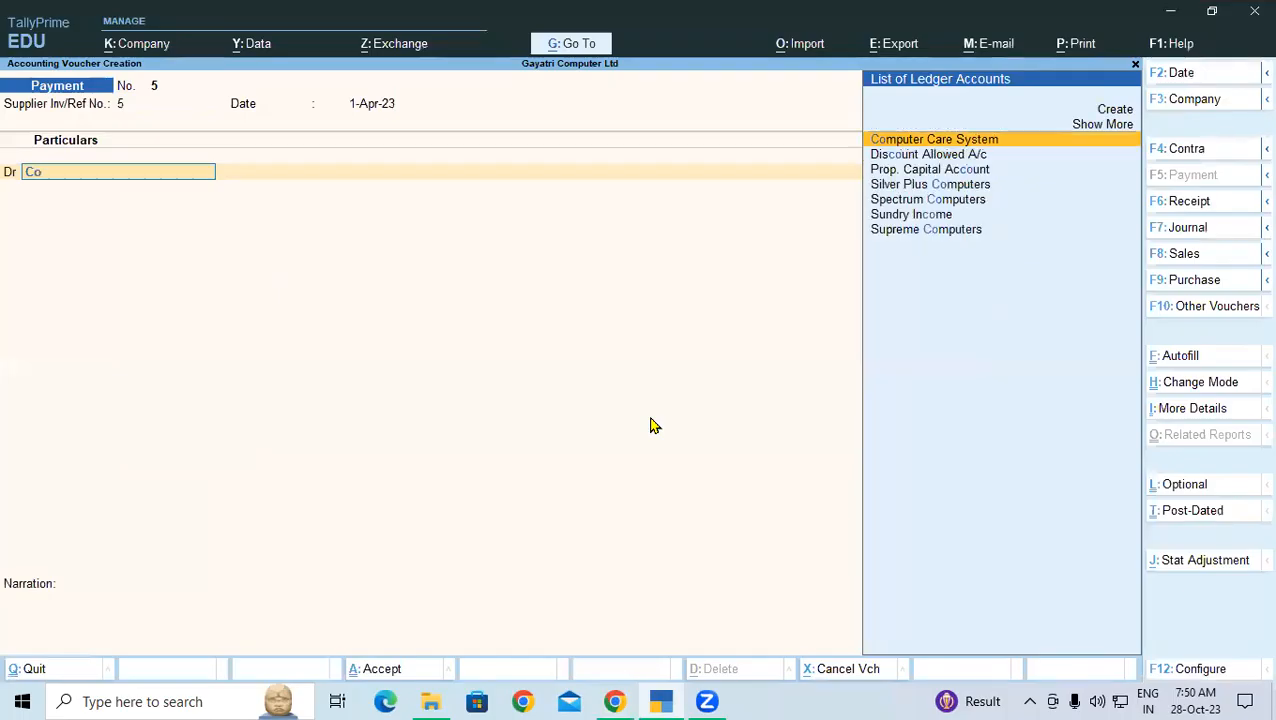
{"action": "key", "text": "Return"}
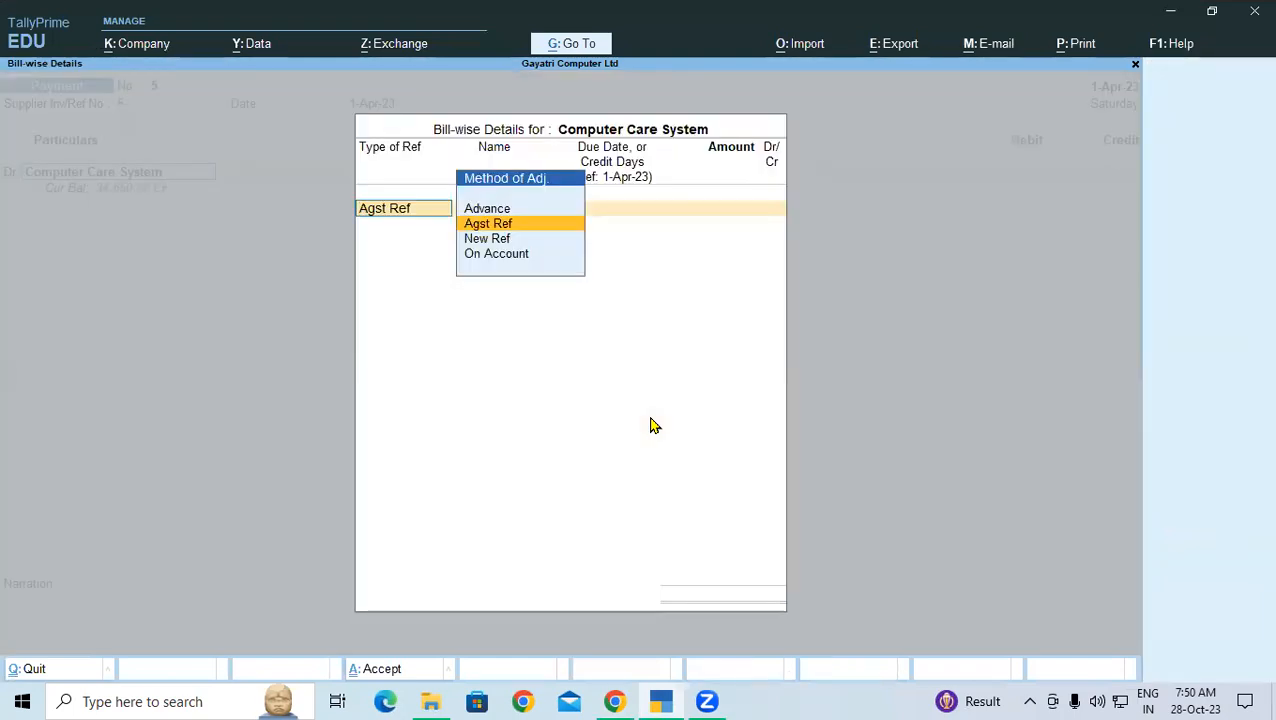
{"action": "key", "text": "Return"}
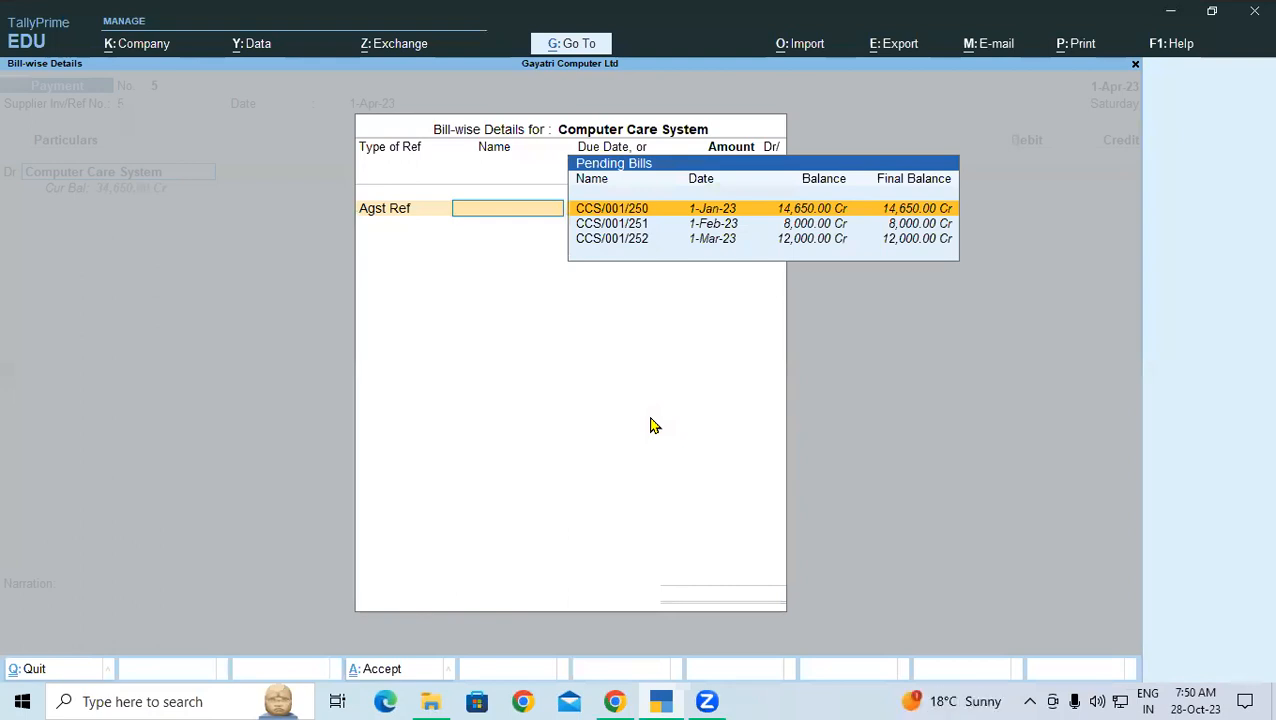
{"action": "key", "text": "Return"}
{"action": "key", "text": "Return"}
{"action": "key", "text": "Return"}
Allocate 8,000 Dr against pending bill CCS/001/251 in Computer Care System's bill-wise details
{"action": "key", "text": "Down"}
{"action": "key", "text": "Down"}
{"action": "key", "text": "Return"}
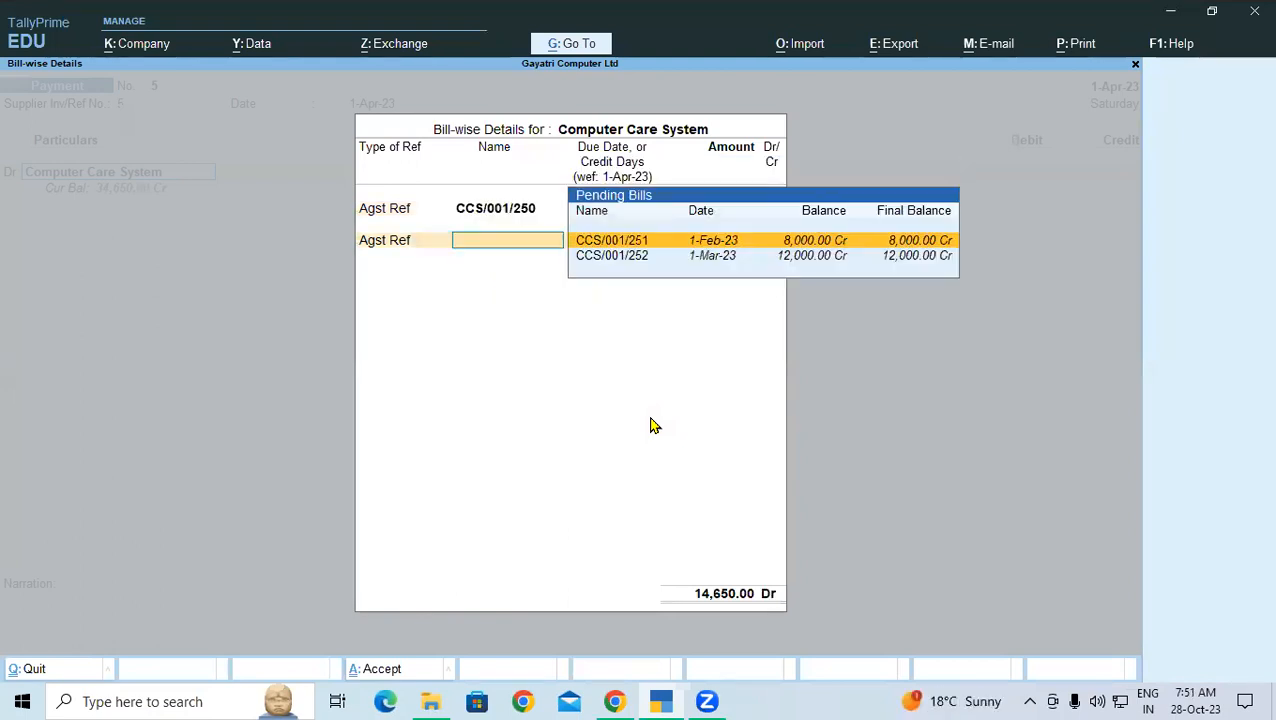
{"action": "key", "text": "Return"}
{"action": "key", "text": "Return"}
{"action": "key", "text": "Return"}
Allocate 12,000 Dr against pending bill CCS/001/252 and finish Computer Care System's bill-wise details
{"action": "key", "text": "Down"}
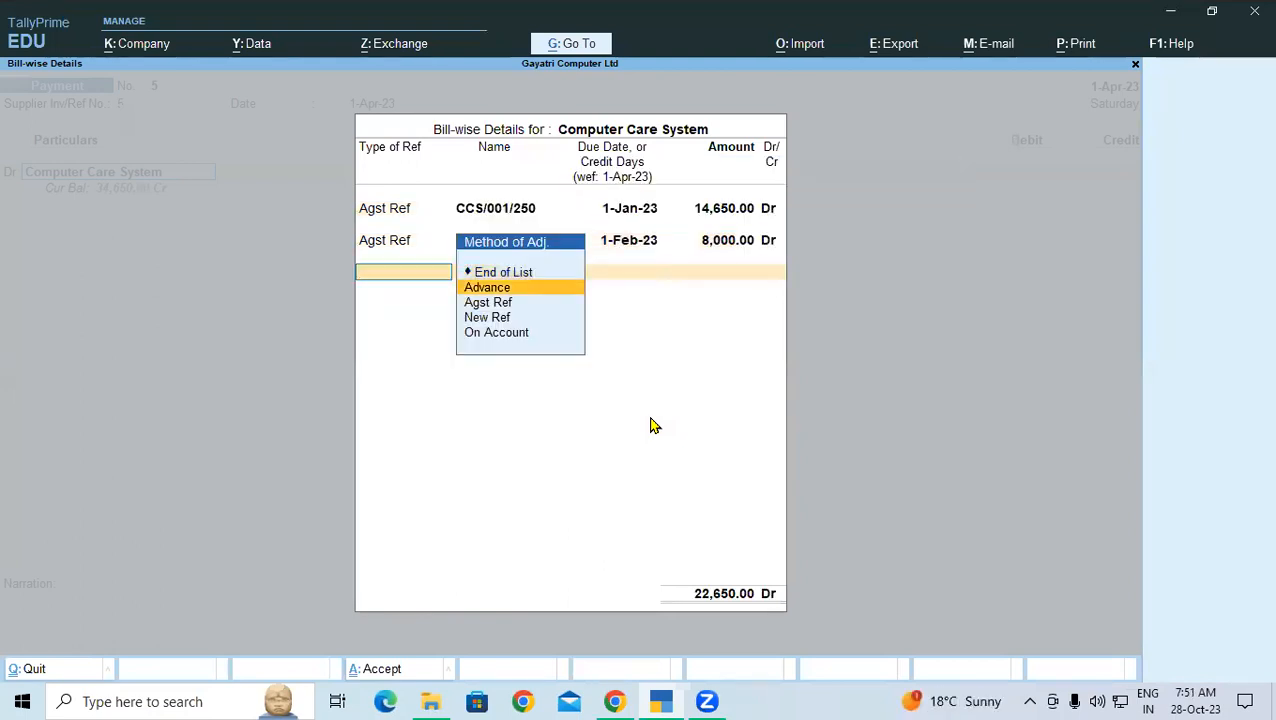
{"action": "key", "text": "Down"}
{"action": "key", "text": "Return"}
{"action": "key", "text": "Return"}
{"action": "key", "text": "Return"}
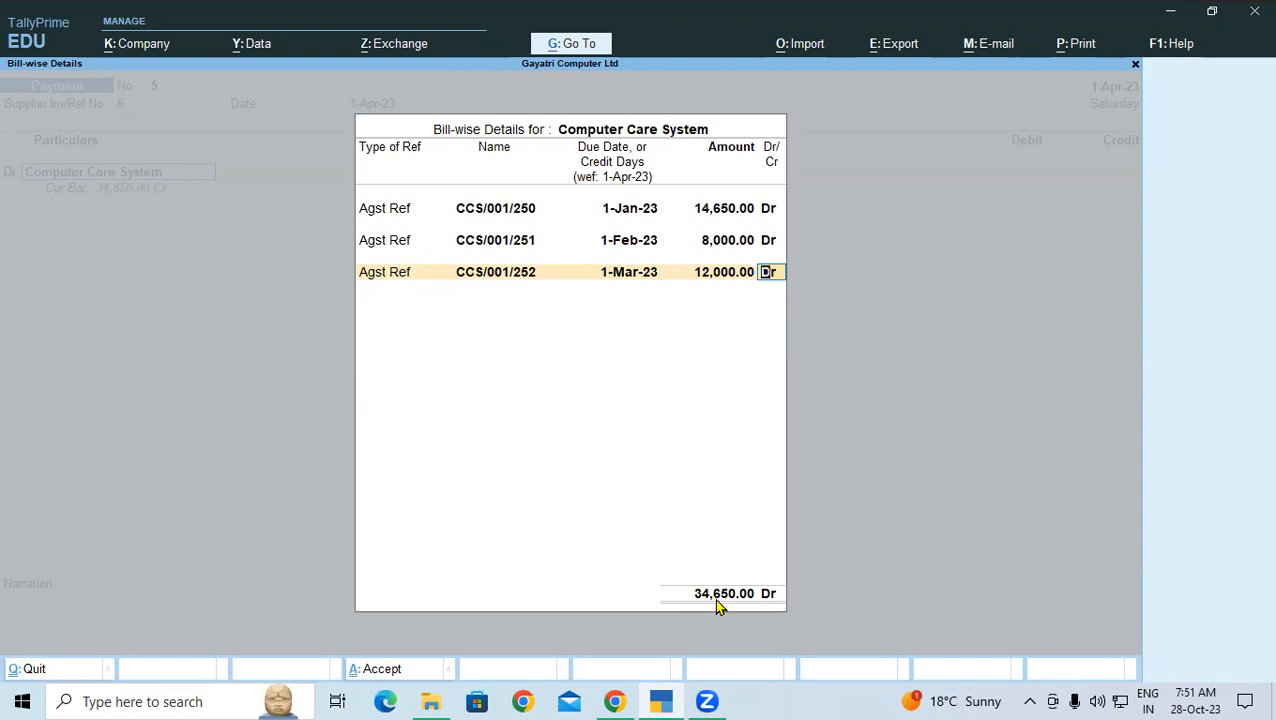
{"action": "key", "text": "Return"}
{"action": "key", "text": "Return"}
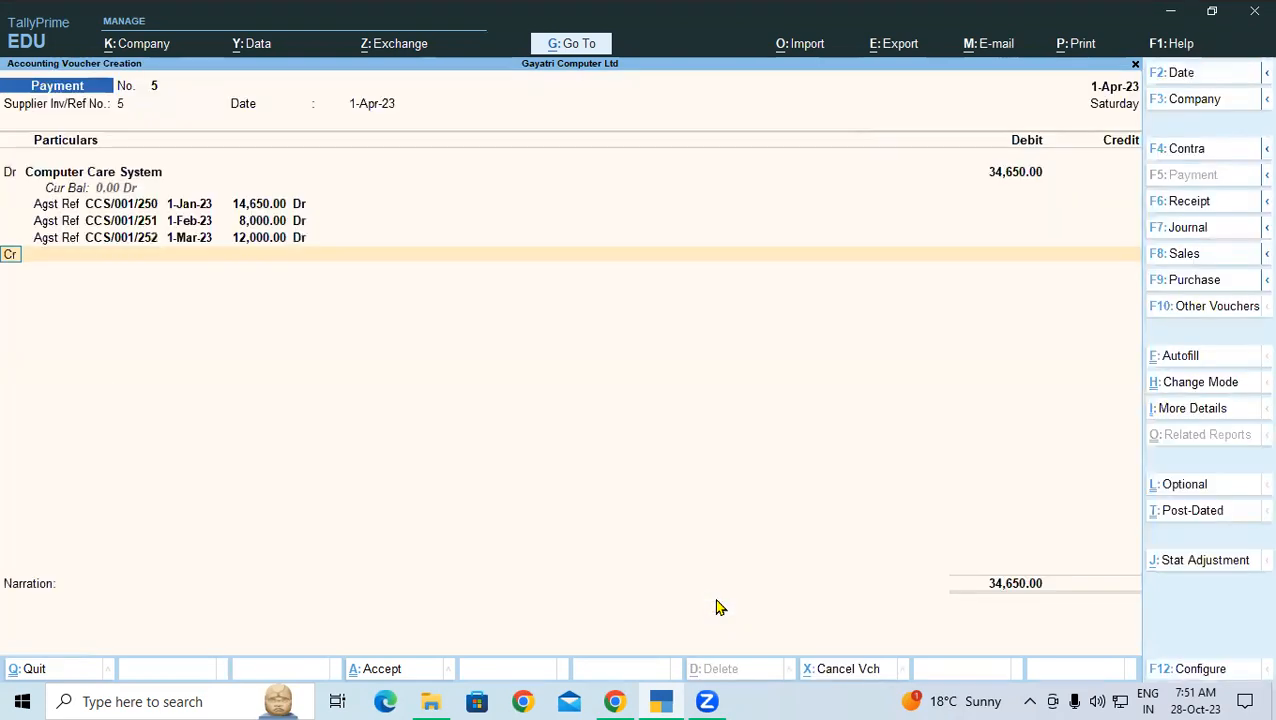
Credit Current A/C at SBI Bank with 34,000, the amount given in Example 5 of the PDF notes
{"action": "key", "text": "Return"}
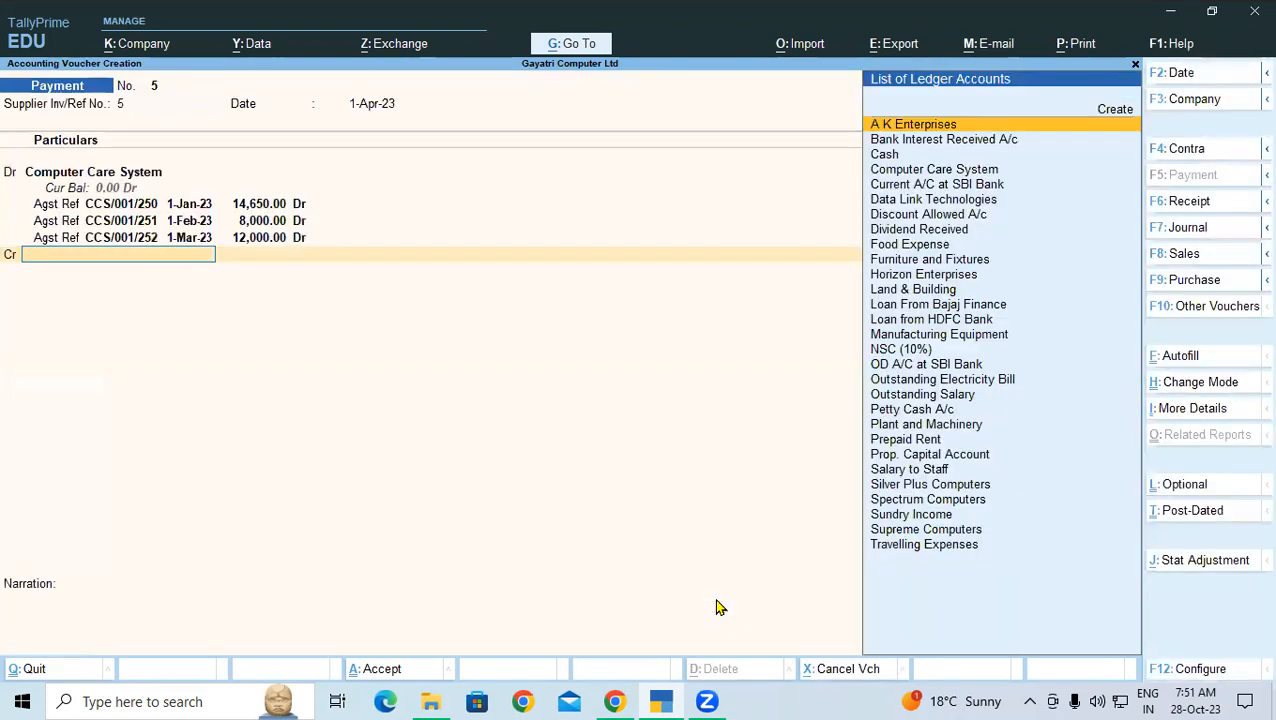
{"action": "type", "text": "C"}
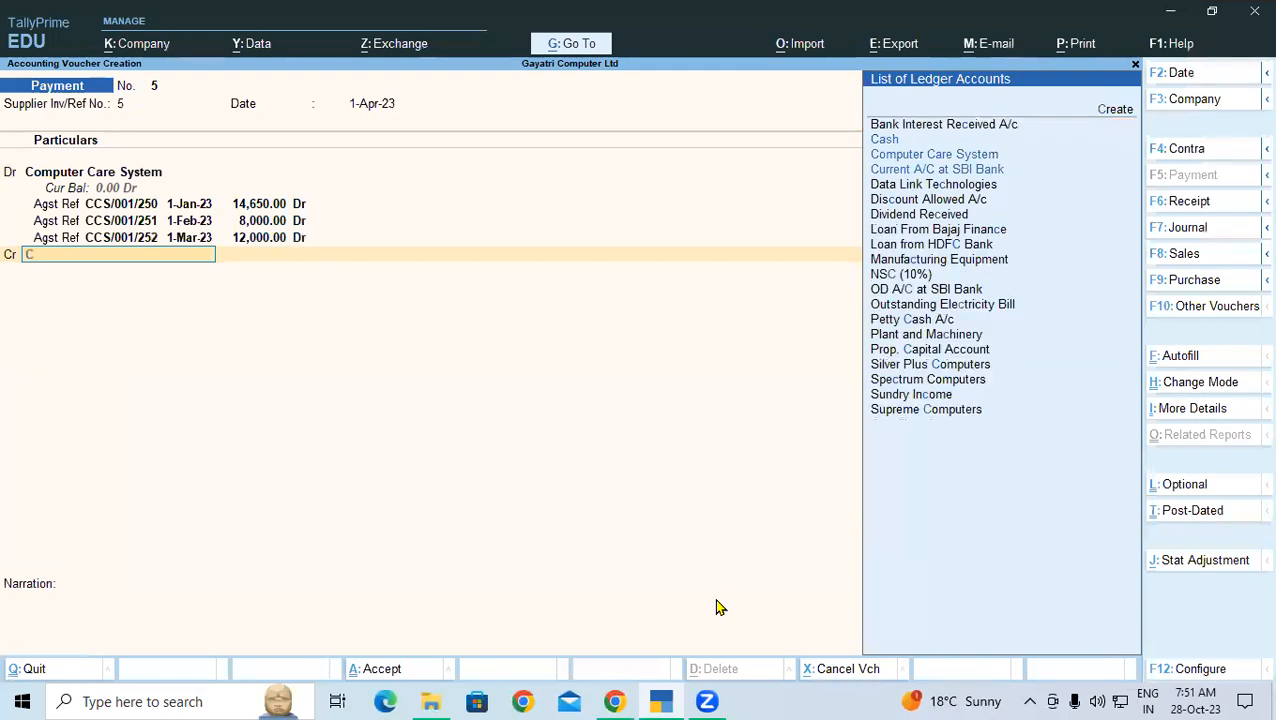
{"action": "type", "text": "u"}
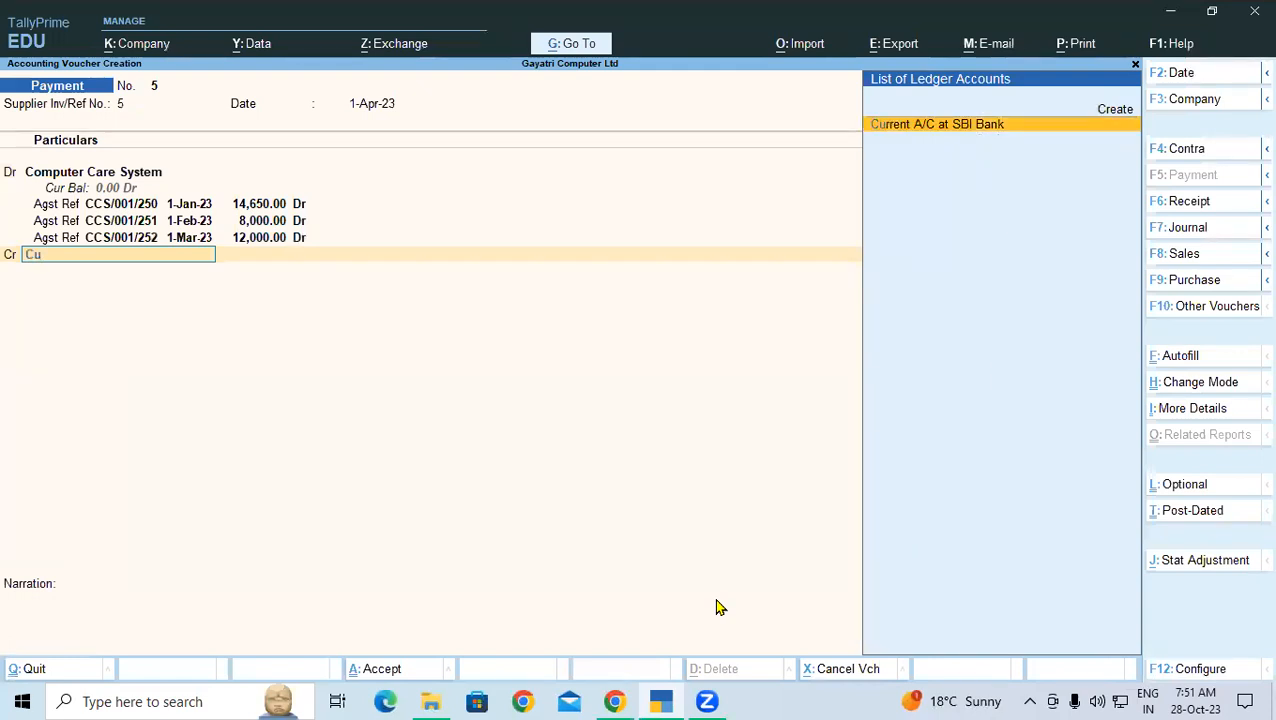
{"action": "key", "text": "Return"}
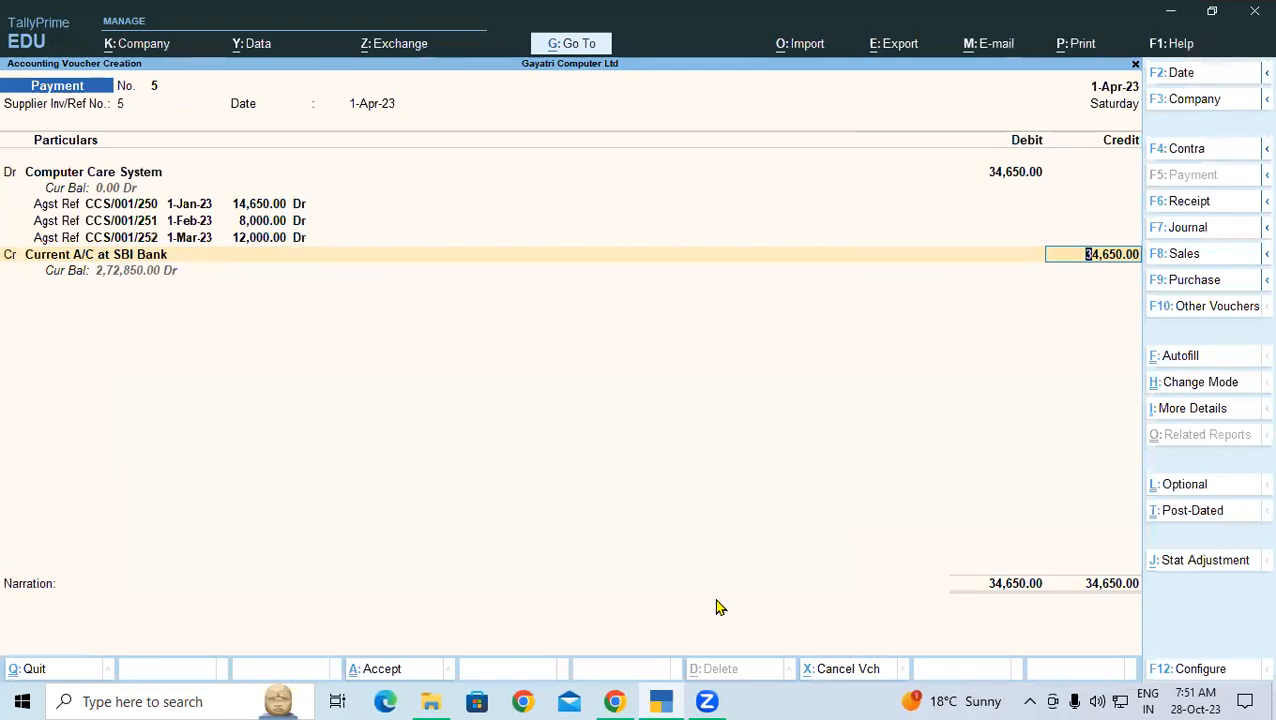
{"action": "key", "text": "alt+Tab"}
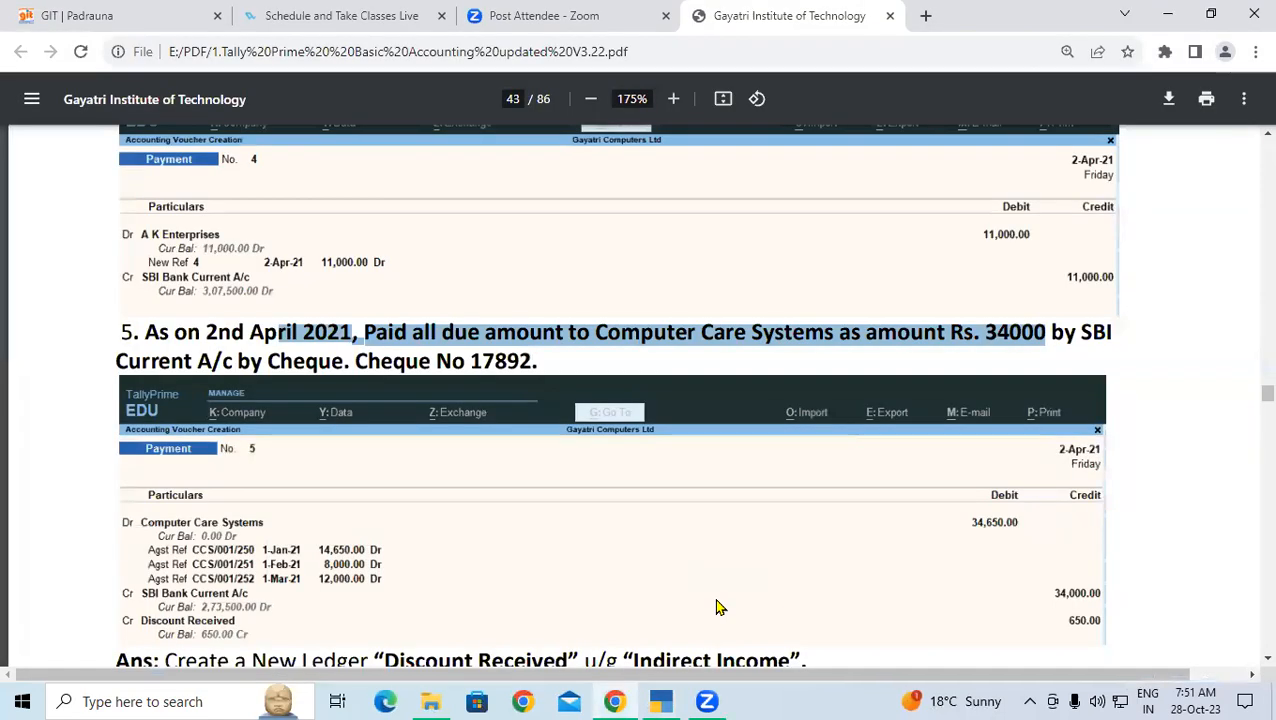
{"action": "key", "text": "alt+Tab"}
{"action": "key", "text": "BackSpace"}
{"action": "type", "text": "34,000"}
{"action": "key", "text": "Return"}
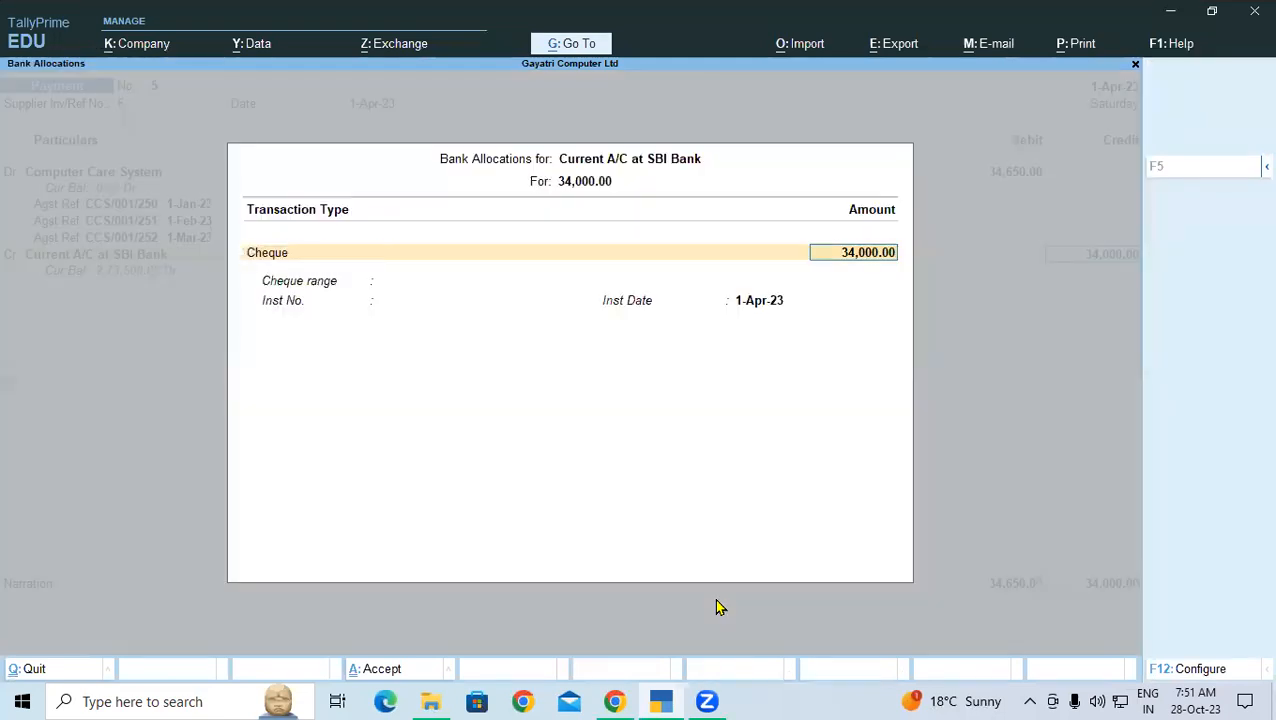
Allocate the 34,000 bank amount as a cheque with Example 5's cheque number and no cheque range
{"action": "key", "text": "Return"}
{"action": "type", "text": "1"}
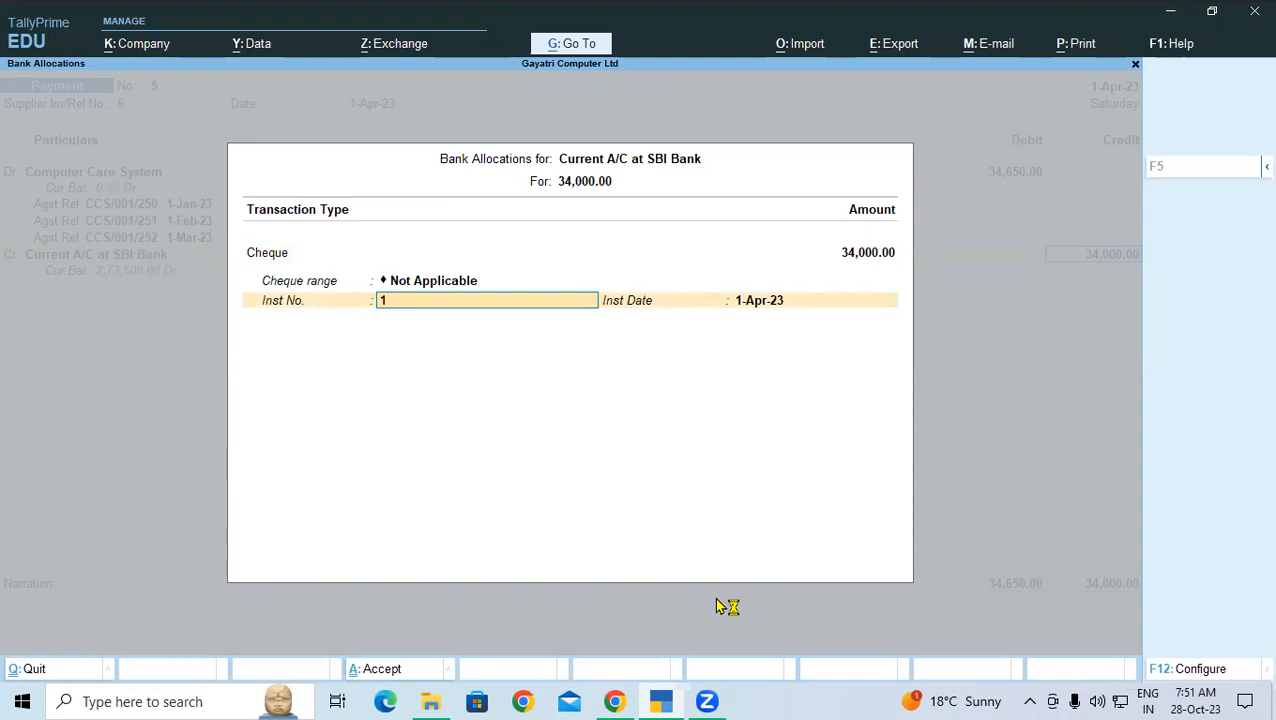
{"action": "type", "text": "7892"}
{"action": "key", "text": "Return"}
{"action": "key", "text": "Return"}
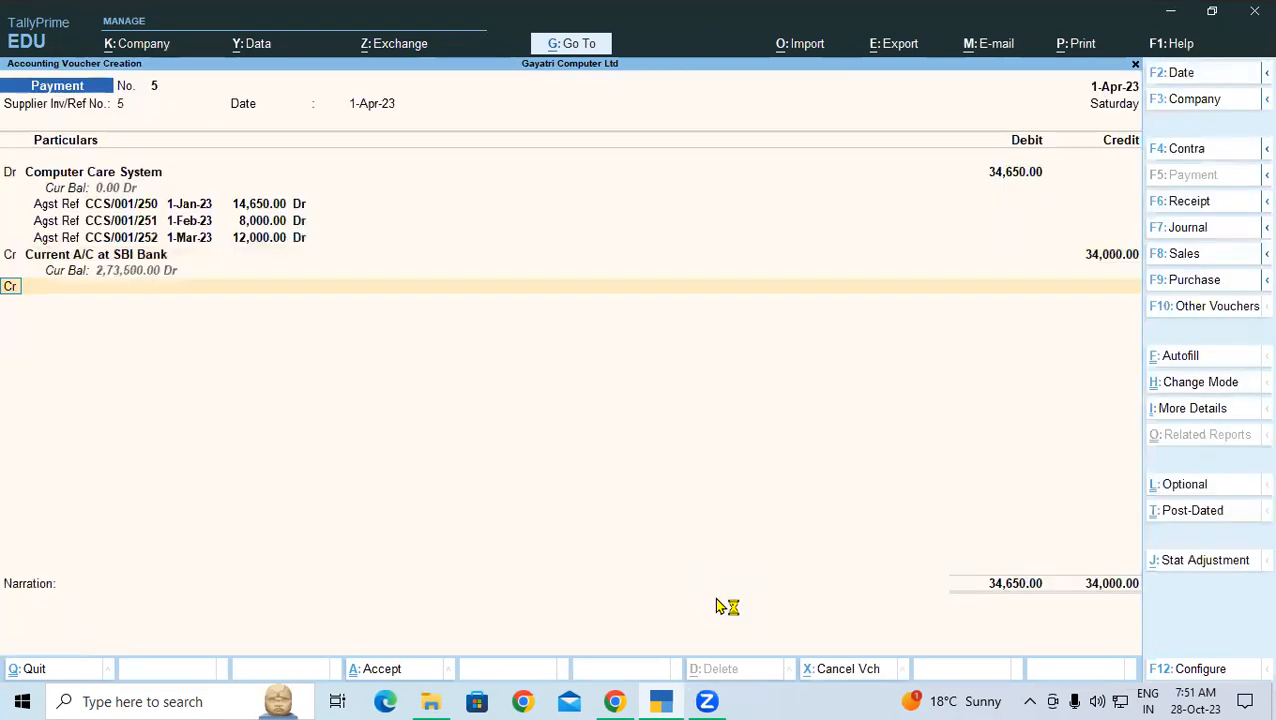
Look up a discount ledger for the voucher's next credit line and start creating a new ledger from the ledger list
{"action": "key", "text": "Return"}
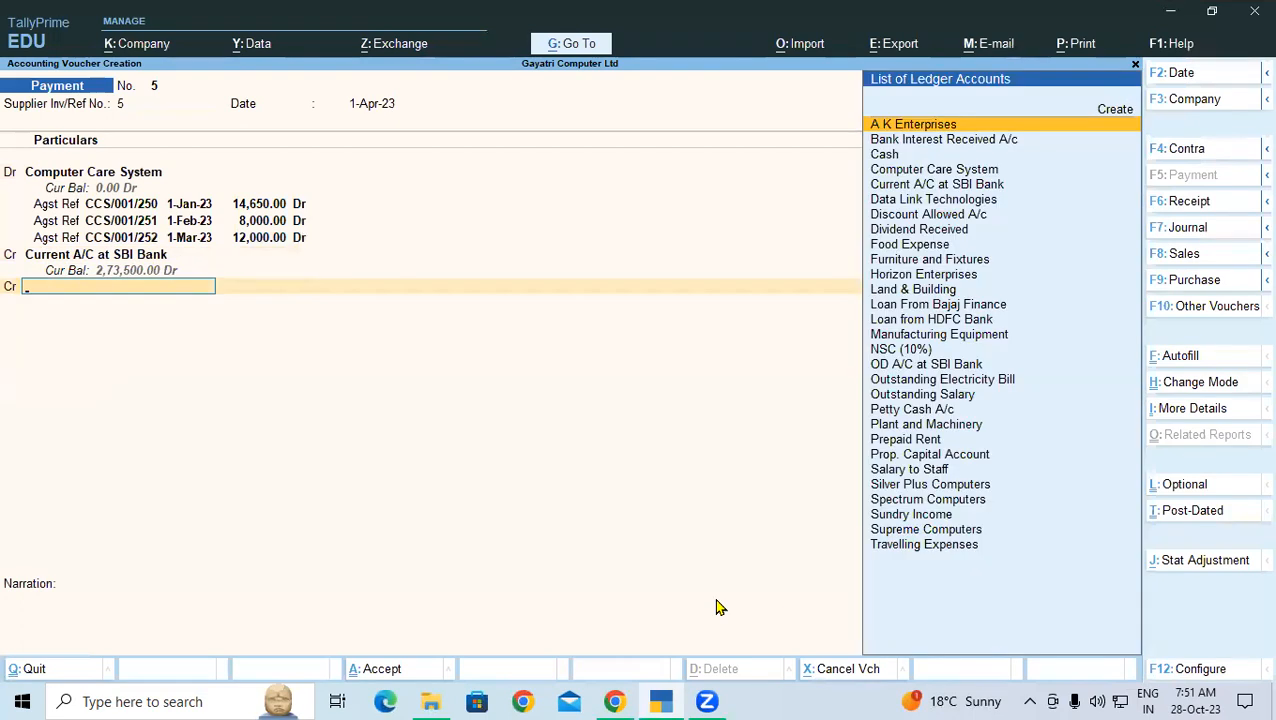
{"action": "key", "text": "BackSpace"}
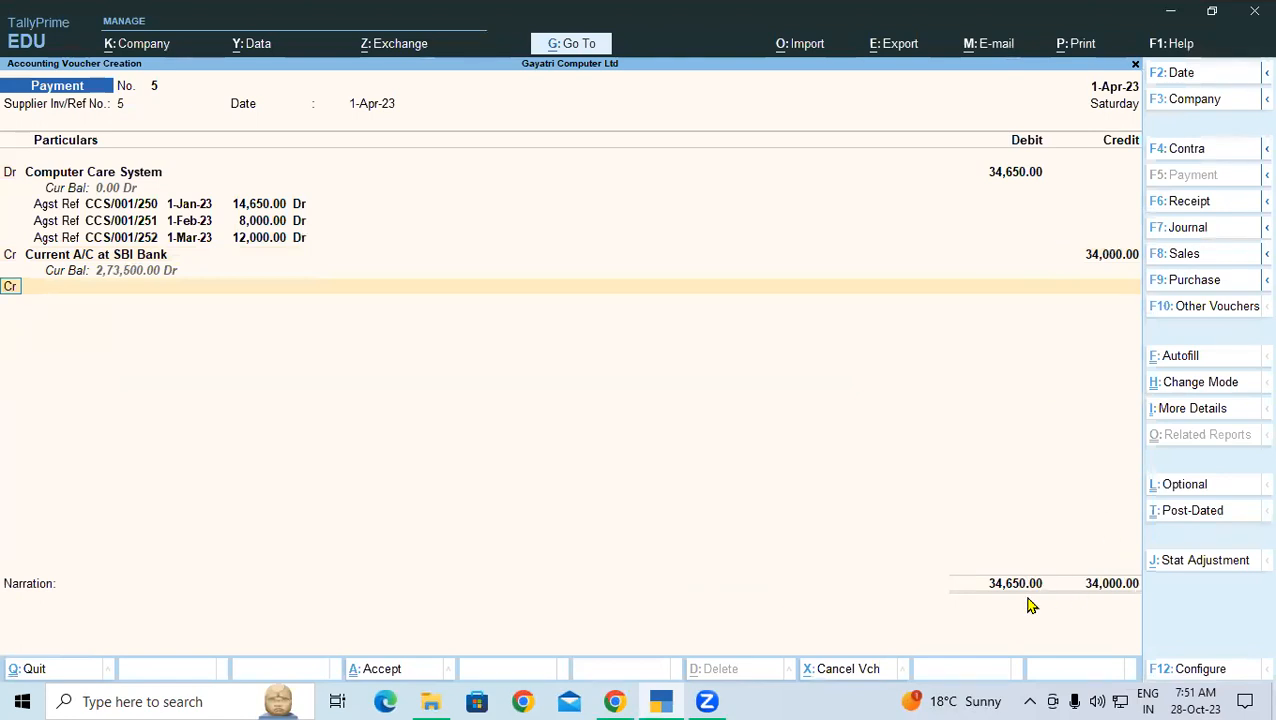
{"action": "key", "text": "Return"}
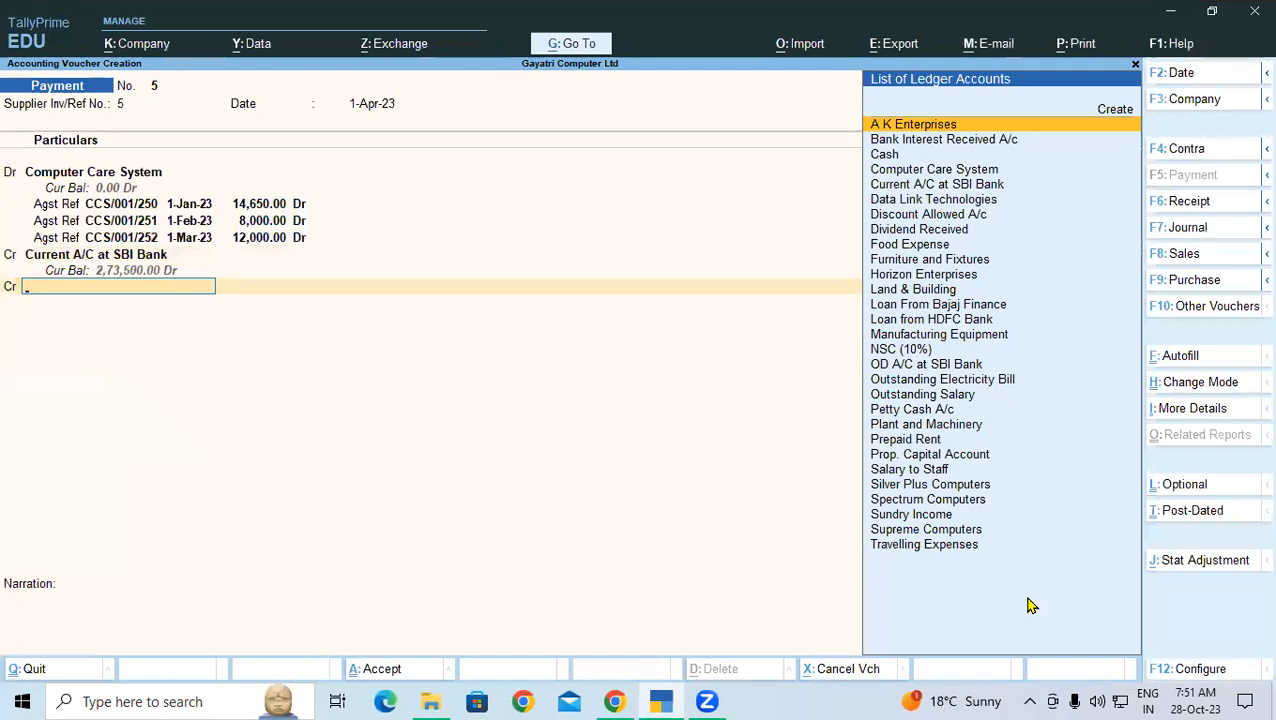
{"action": "type", "text": "Din"}
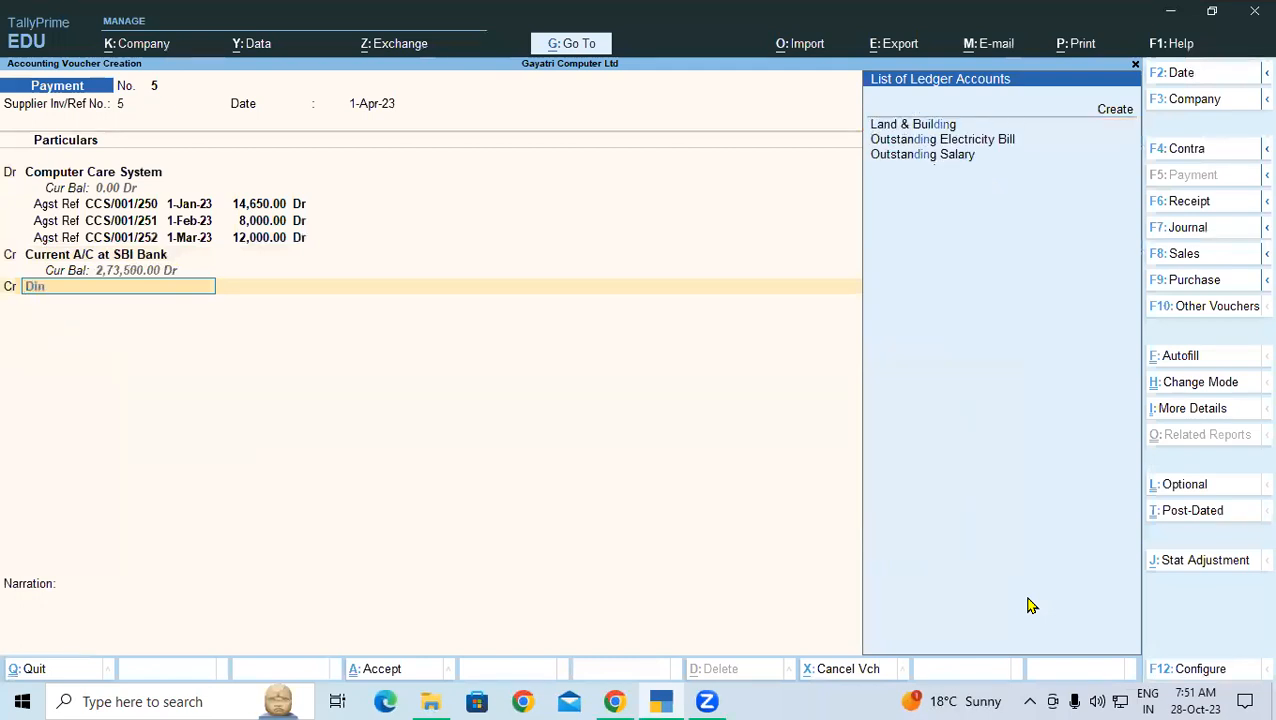
{"action": "key", "text": "BackSpace"}
{"action": "type", "text": "s"}
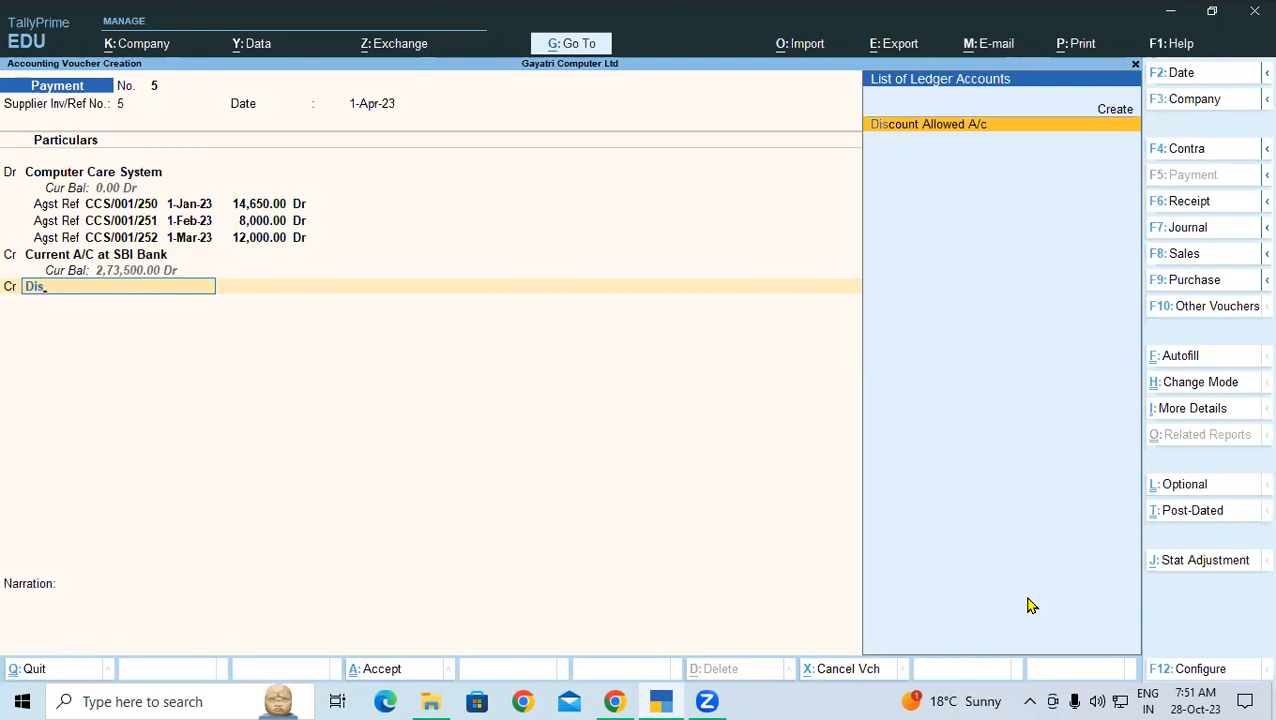
{"action": "key", "text": "Up"}
{"action": "key", "text": "Return"}
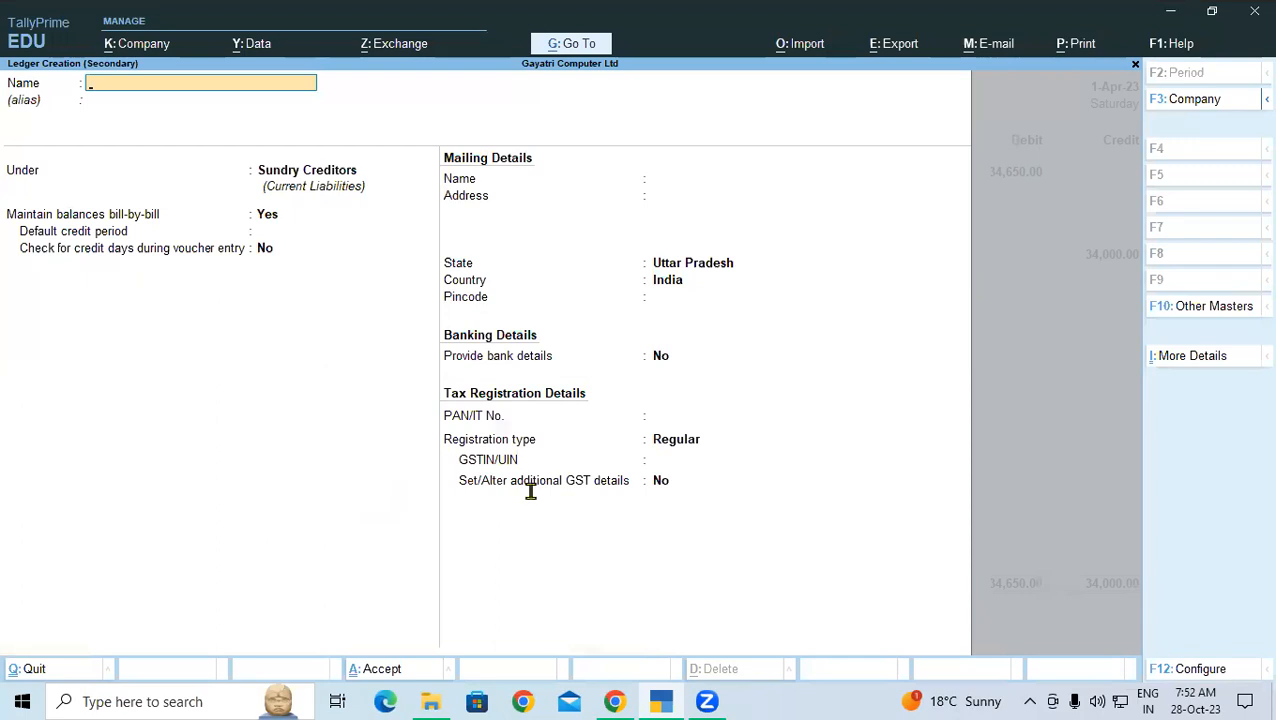
Name the new ledger Discount Received, copied from Example 5's answer in the PDF notes, and place it under Indirect Incomes
{"action": "key", "text": "alt+Tab"}
{"action": "left_click_drag", "start_coordinate": [386, 474], "coordinate": [563, 479]}
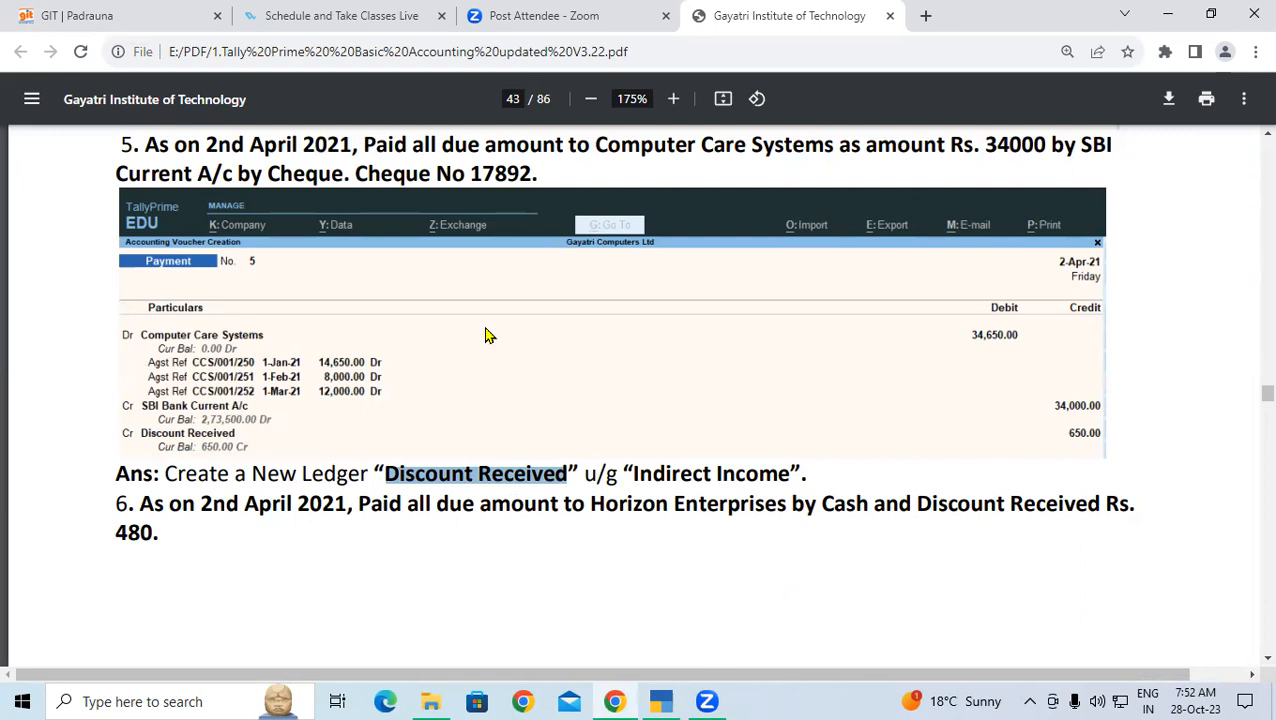
{"action": "key", "text": "alt+Tab"}
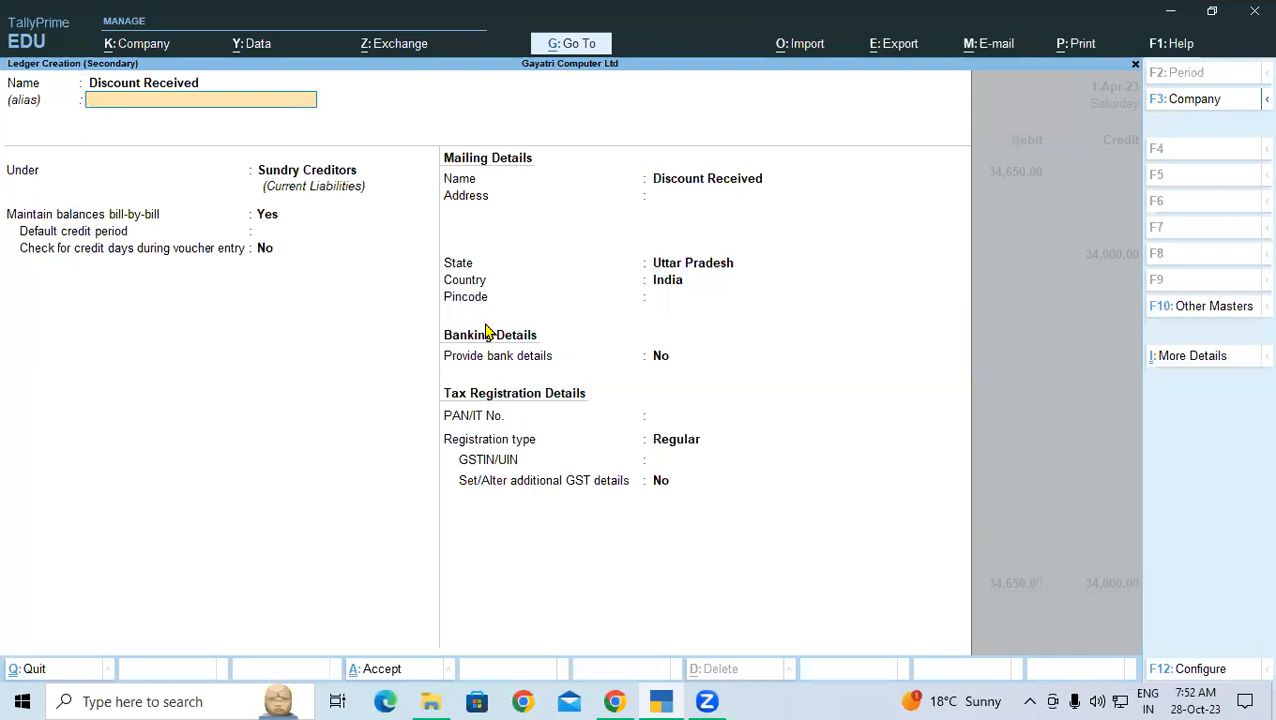
{"action": "key", "text": "Return"}
{"action": "type", "text": "In"}
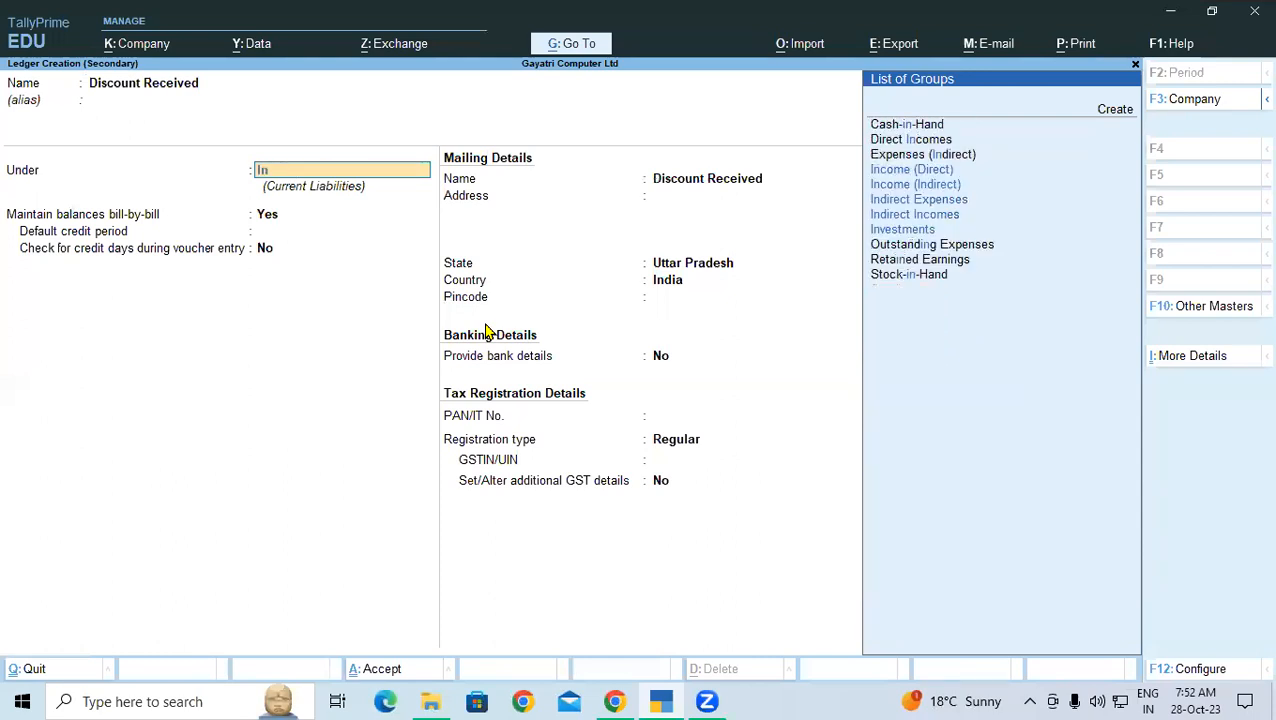
{"action": "key", "text": "Down"}
{"action": "key", "text": "Down"}
{"action": "key", "text": "Down"}
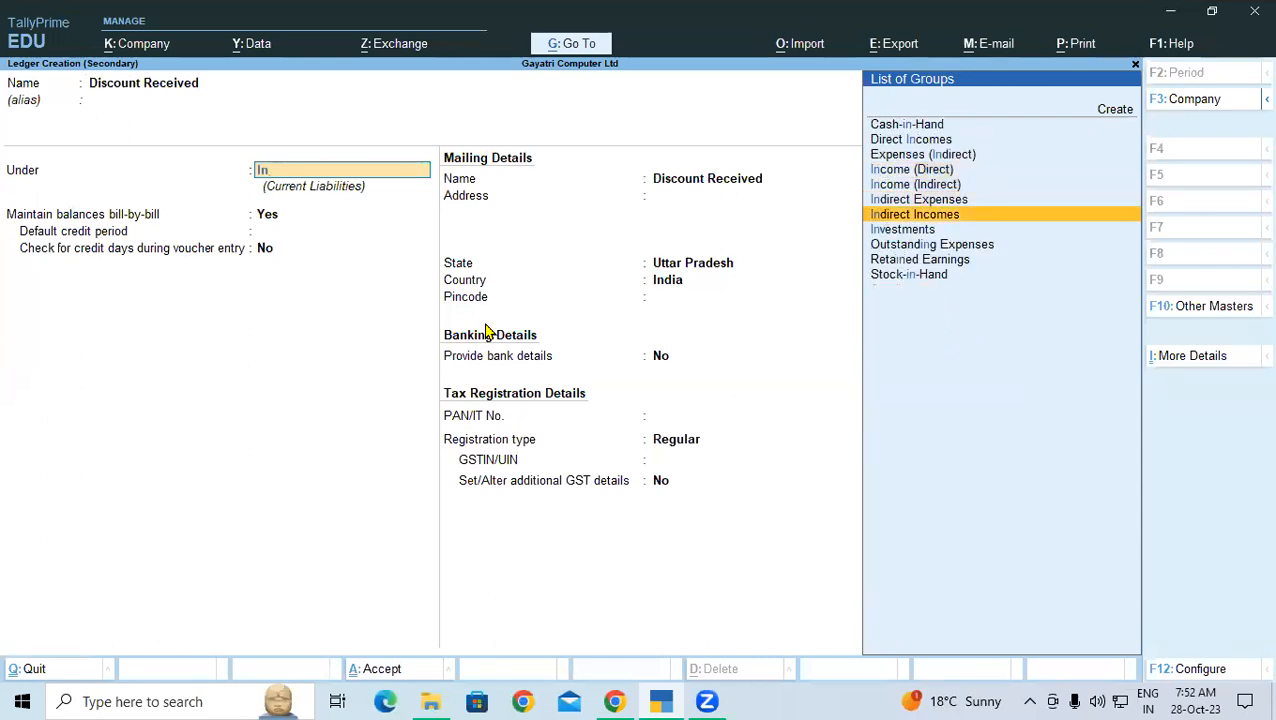
{"action": "key", "text": "Return"}
{"action": "key", "text": "Return"}
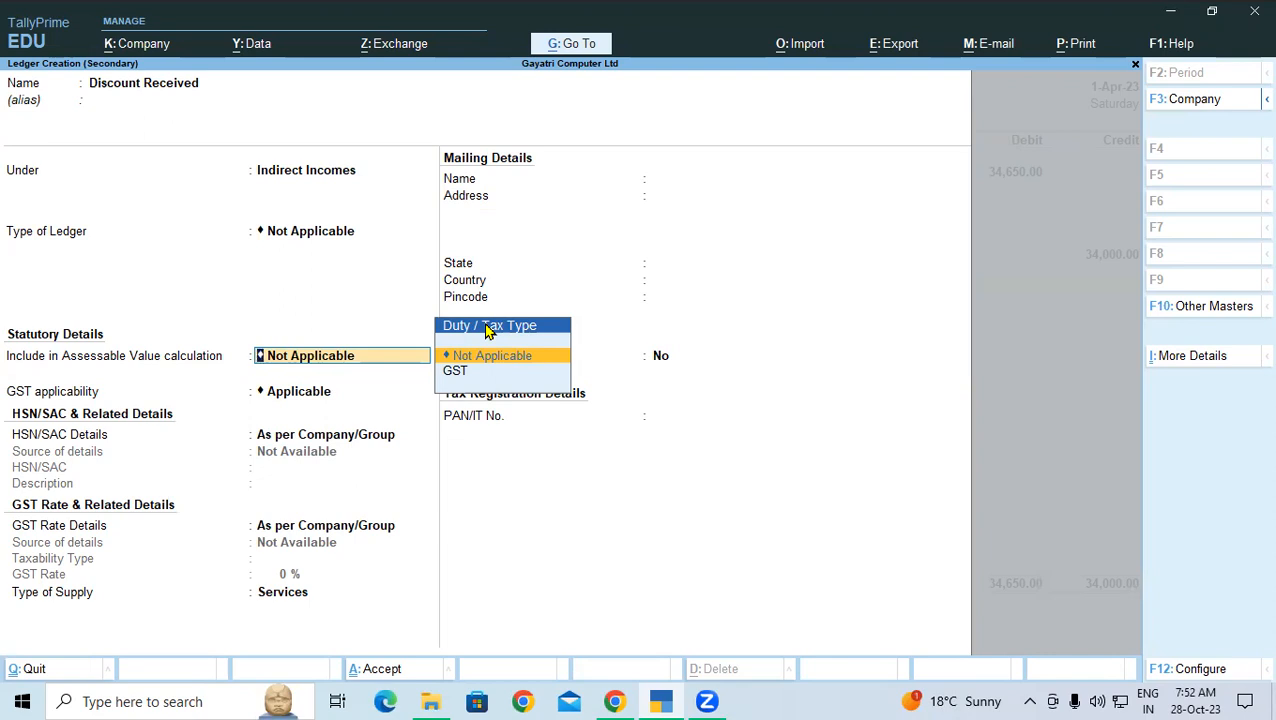
Include the ledger in GST assessable value calculation for Goods and Services, based on value, and save it
{"action": "left_click", "coordinate": [452, 372]}
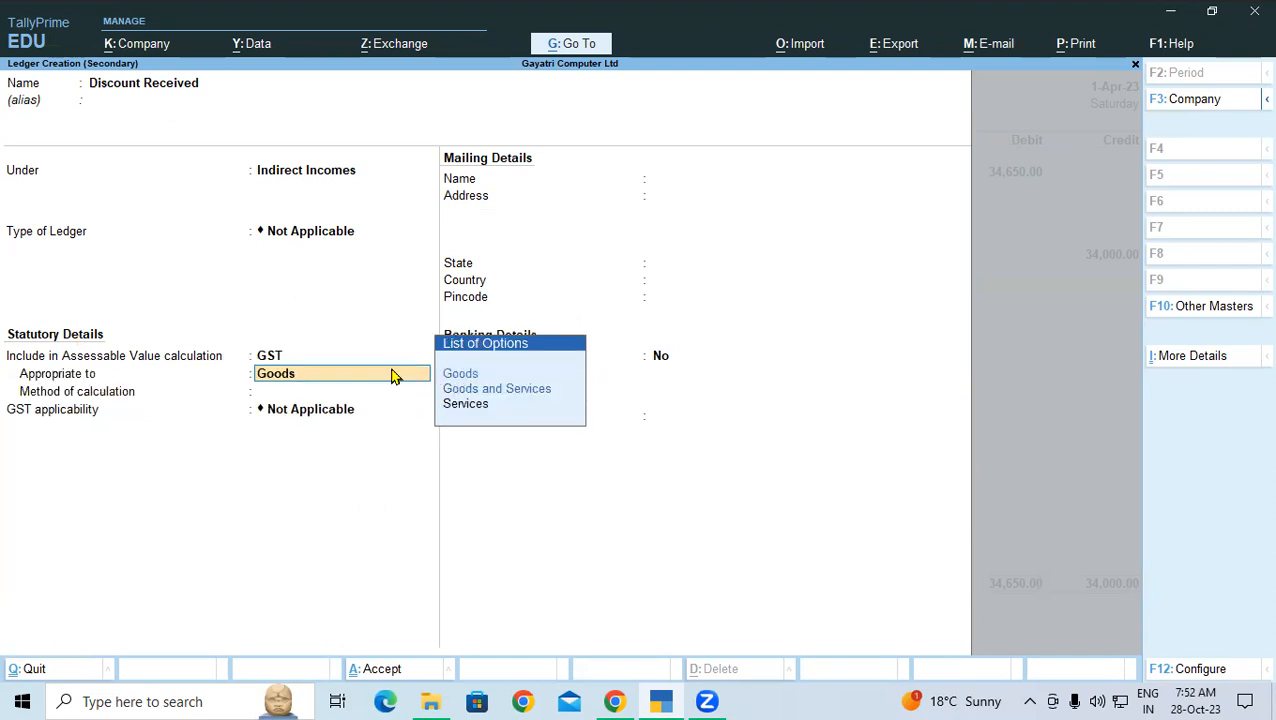
{"action": "left_click", "coordinate": [474, 390]}
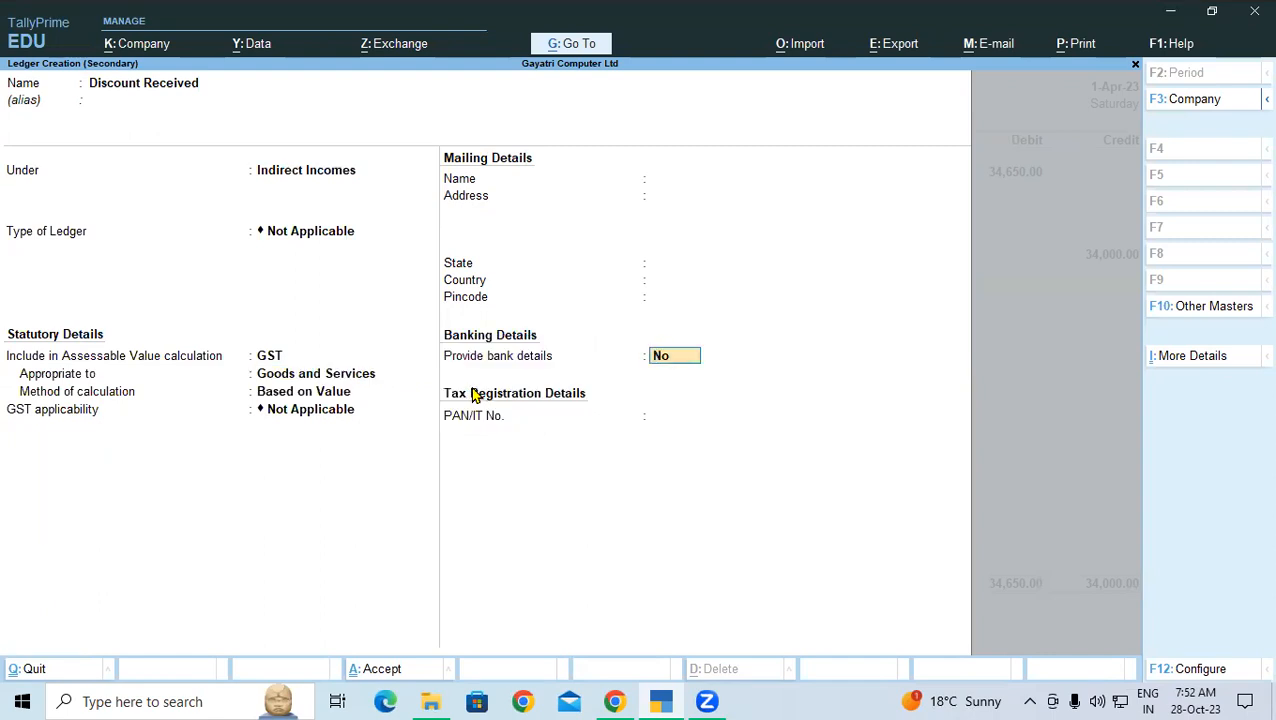
{"action": "key", "text": "ctrl"}
{"action": "key", "text": "ctrl+a"}
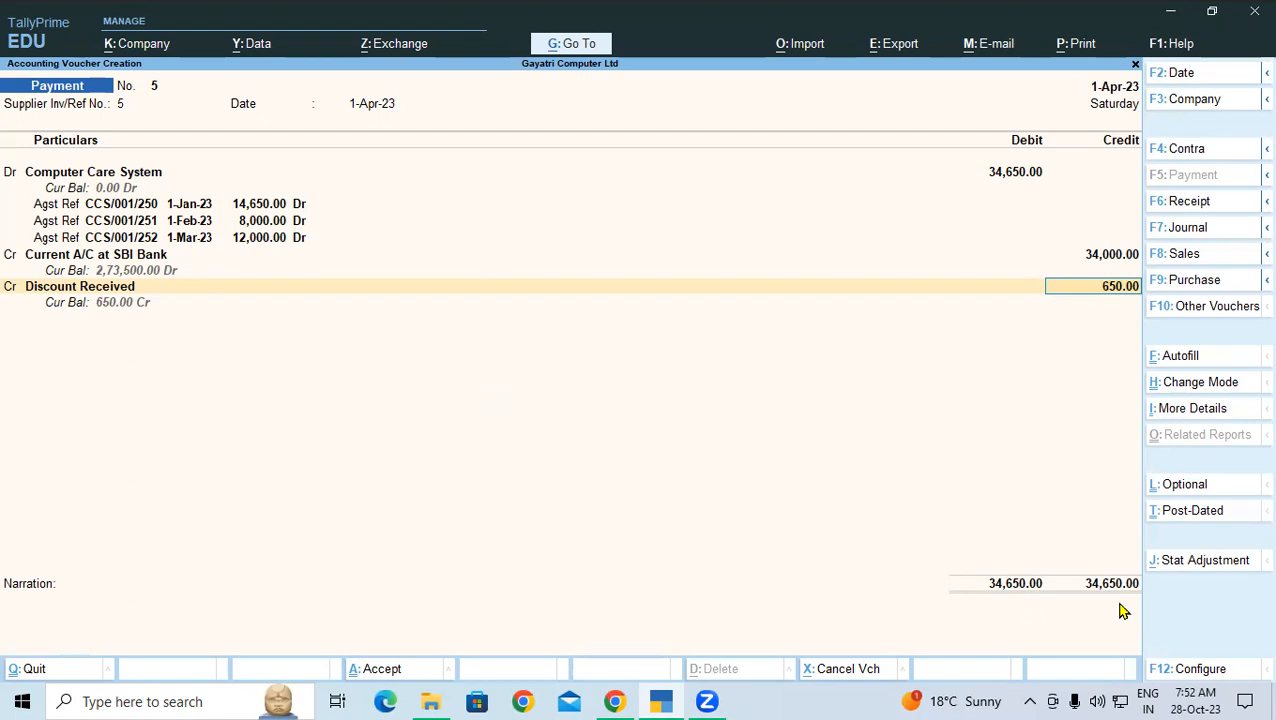
Credit Discount Received with 650 and save the Computer Care System payment voucher without a narration
{"action": "key", "text": "Return"}
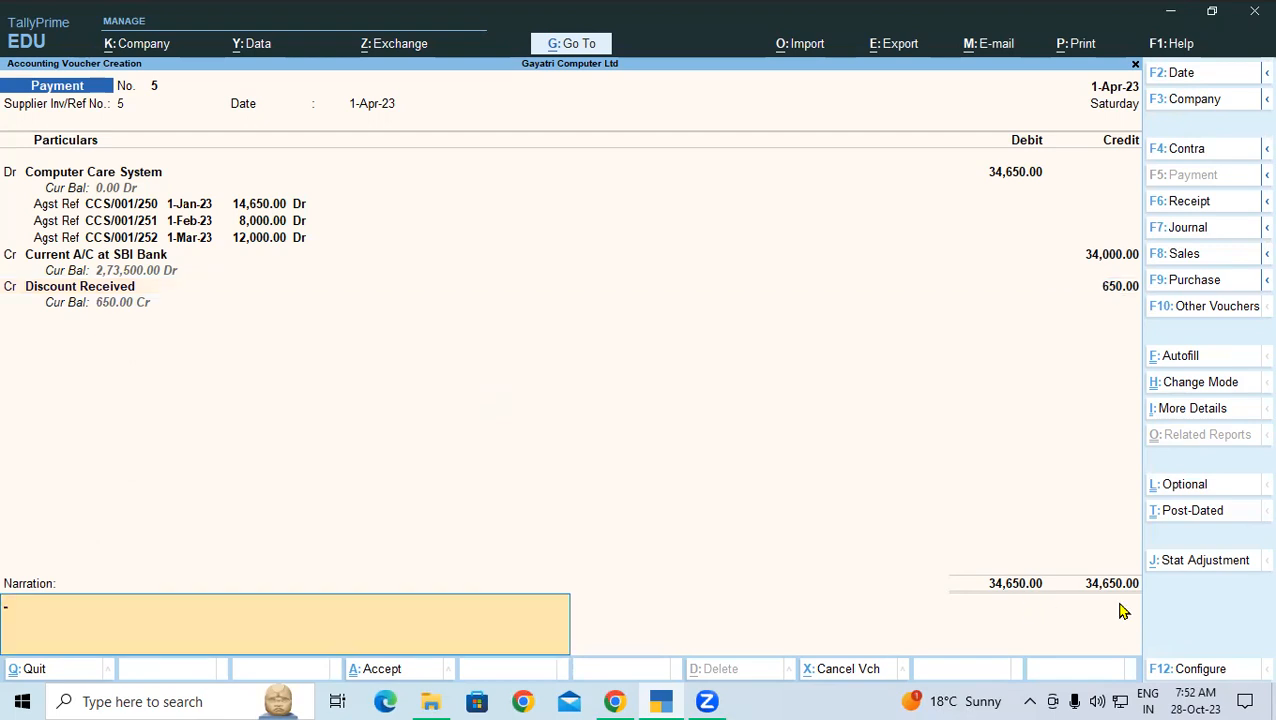
{"action": "key", "text": "Return"}
{"action": "key", "text": "Return"}
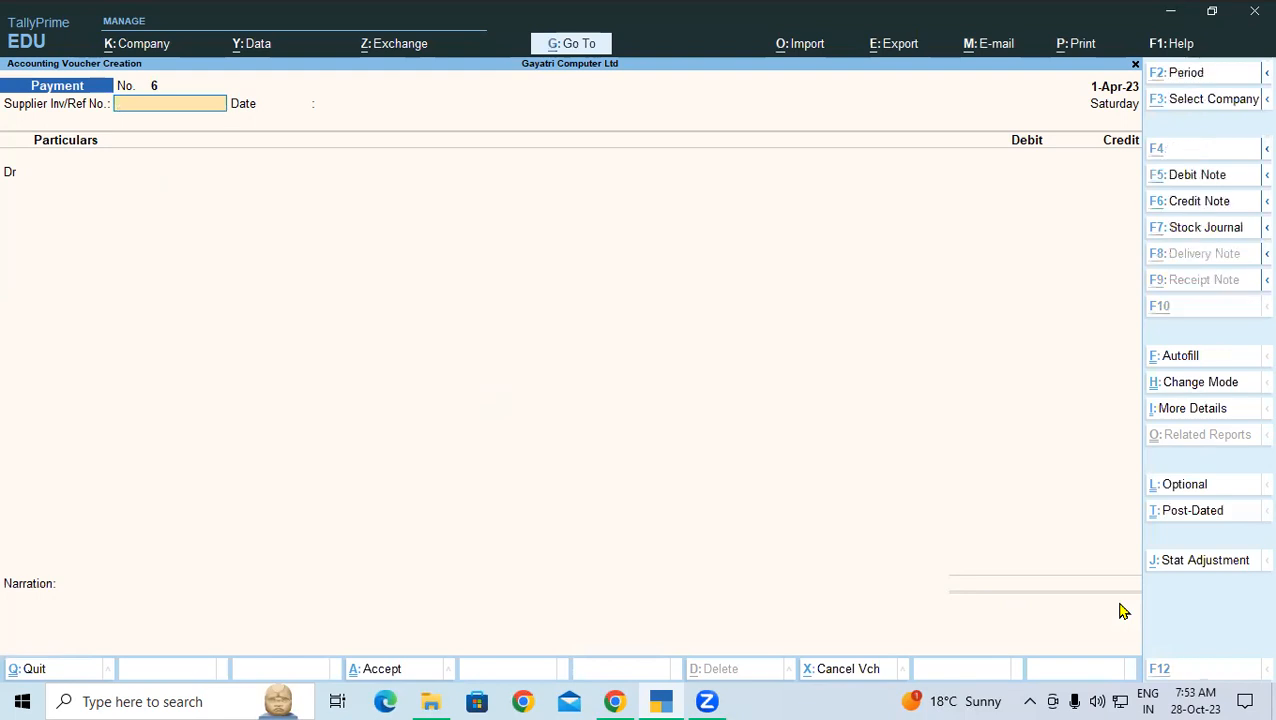
Examine Example 6 in the PDF notes for the party paid, the payment mode and the discount
{"action": "key", "text": "alt+Tab"}
{"action": "scroll", "coordinate": [359, 377], "scroll_direction": "down", "scroll_amount": 5}
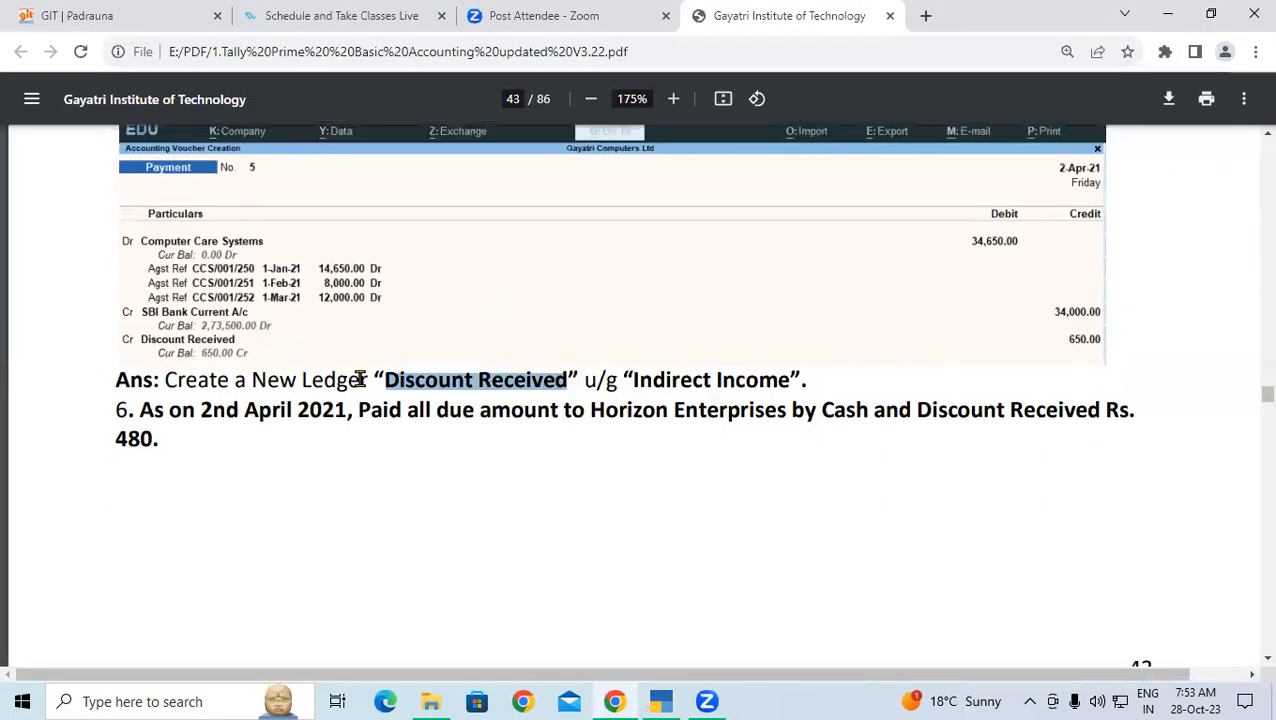
{"action": "scroll", "coordinate": [360, 378], "scroll_direction": "down", "scroll_amount": 4}
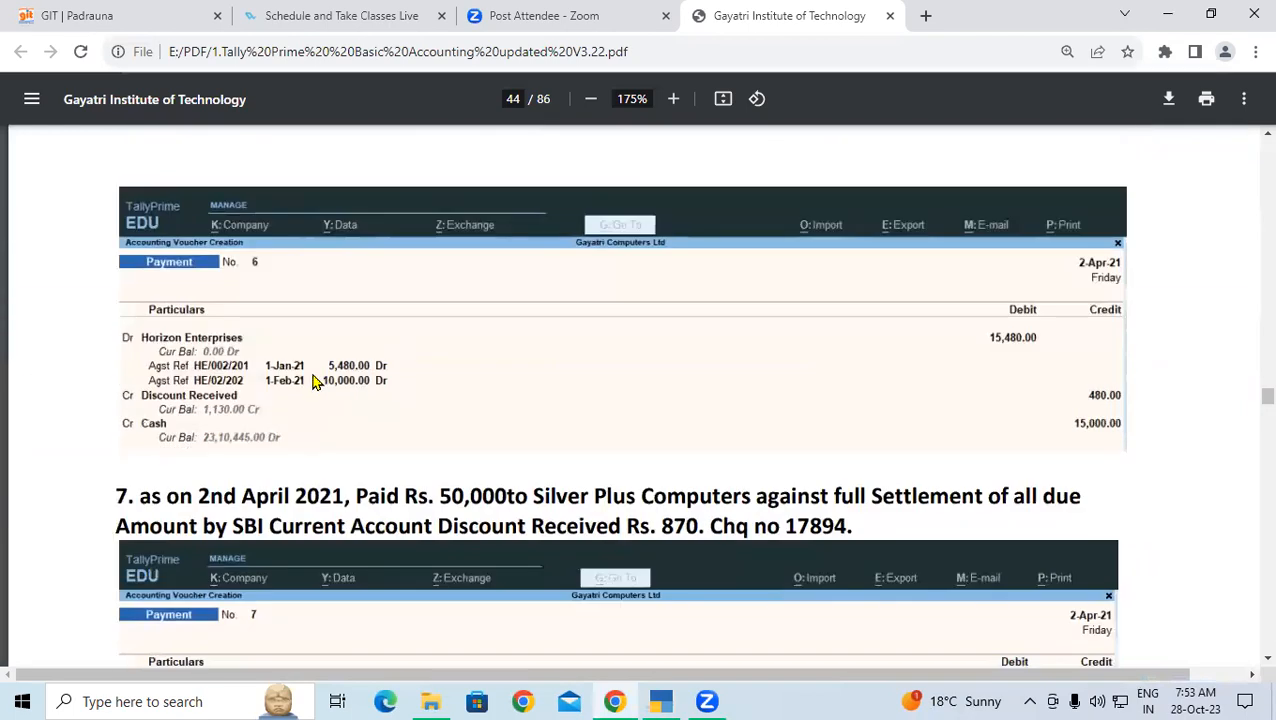
{"action": "scroll", "coordinate": [312, 381], "scroll_direction": "up", "scroll_amount": 8}
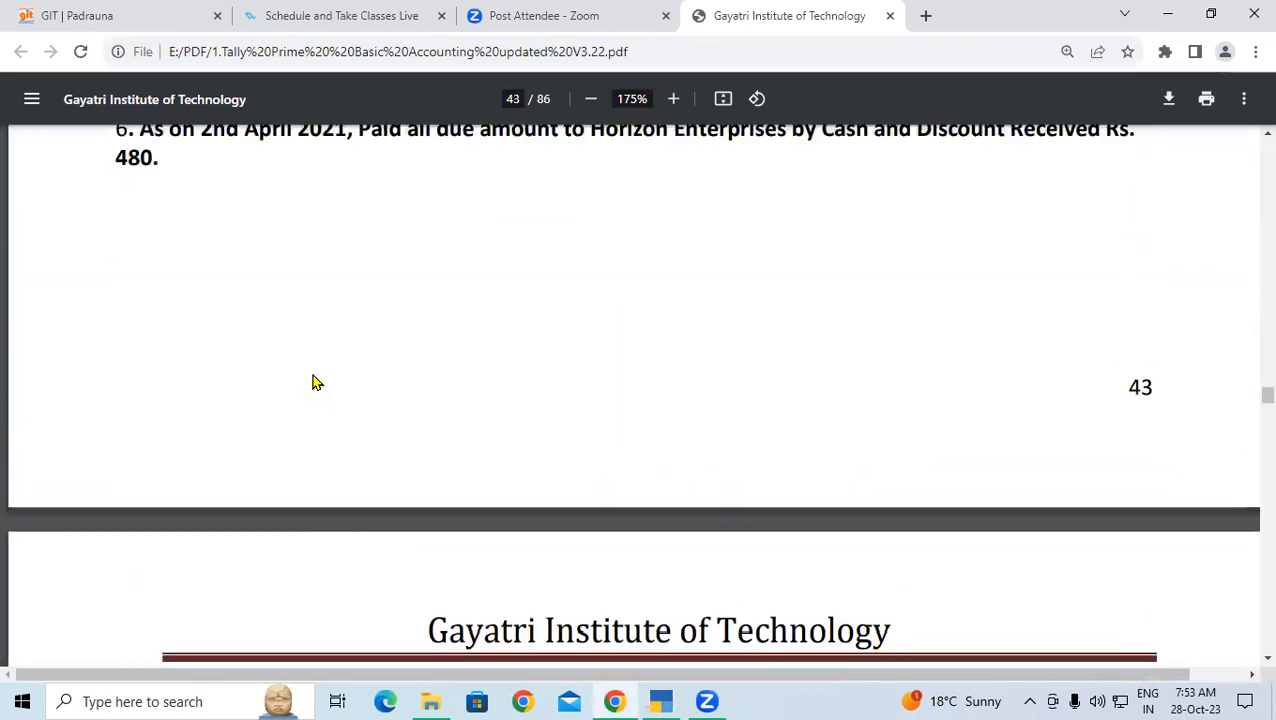
{"action": "left_click", "coordinate": [177, 400]}
{"action": "left_click_drag", "start_coordinate": [155, 412], "coordinate": [163, 441]}
{"action": "left_click", "coordinate": [373, 433]}
{"action": "left_click_drag", "start_coordinate": [370, 413], "coordinate": [557, 424]}
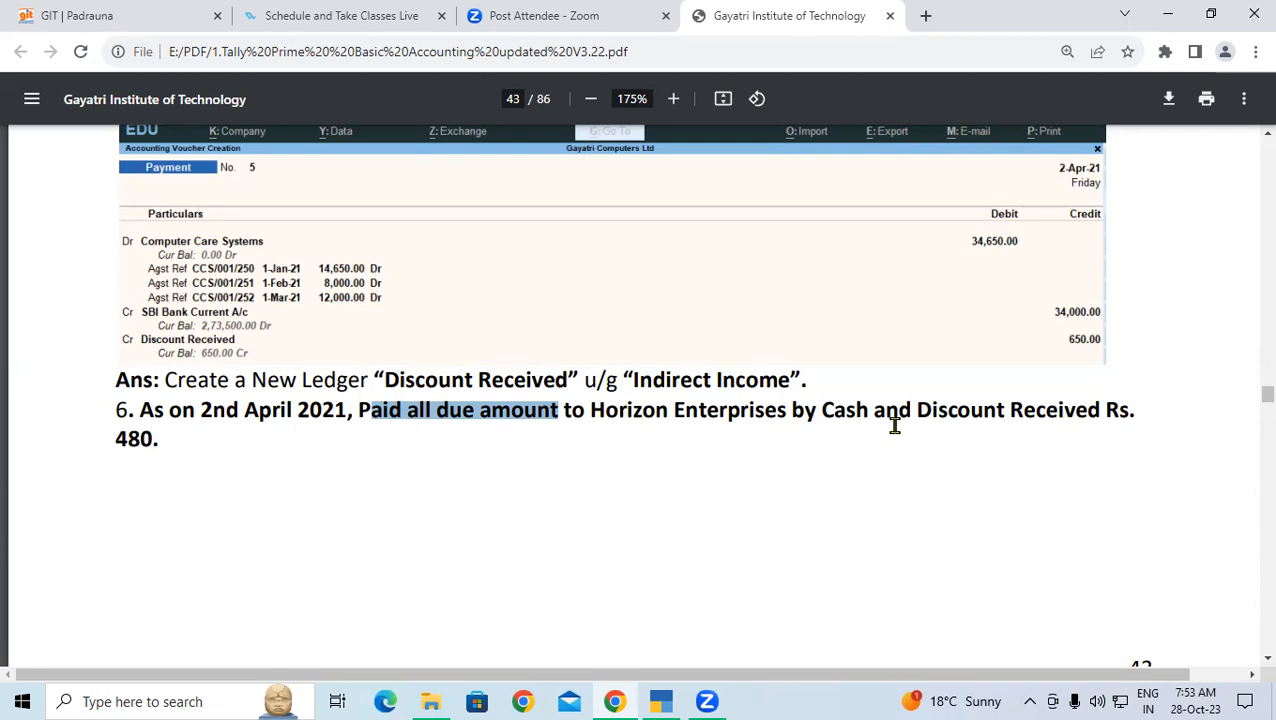
{"action": "left_click_drag", "start_coordinate": [827, 410], "coordinate": [868, 410]}
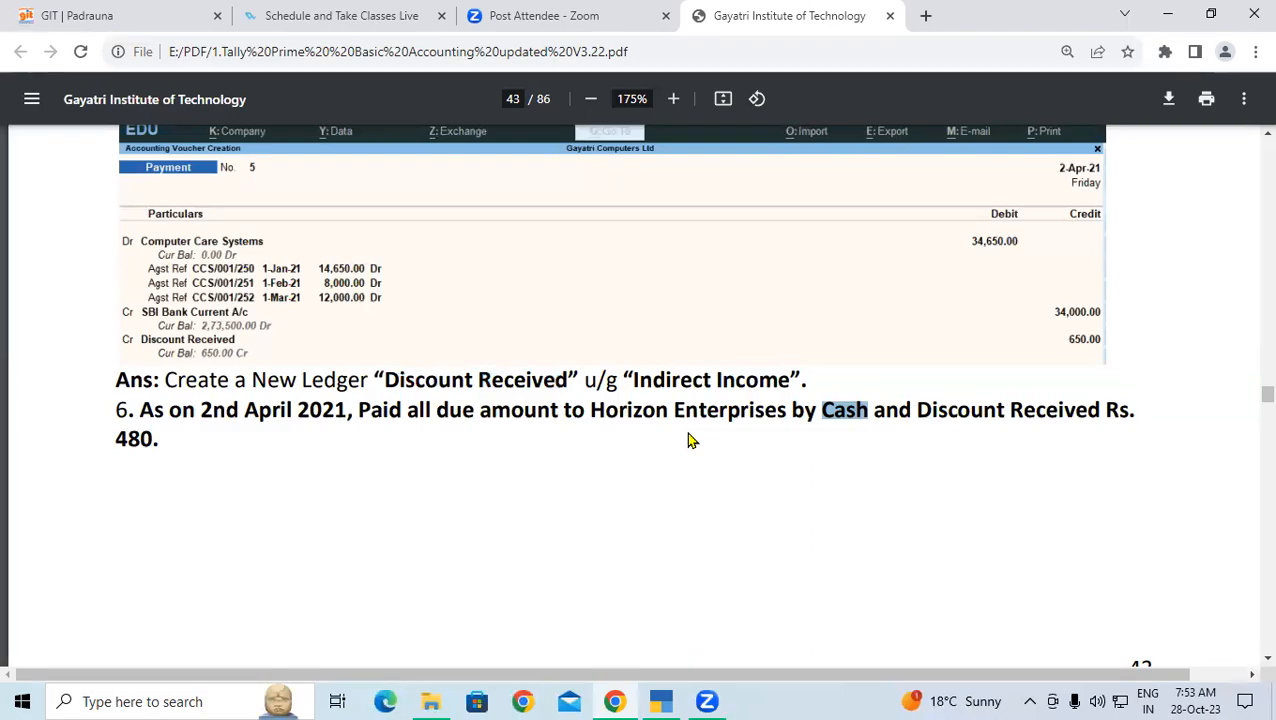
Debit Horizon Enterprises in the new payment voucher and open its pending bills for an Agst Ref allocation
{"action": "key", "text": "alt+Tab"}
{"action": "key", "text": "Return"}
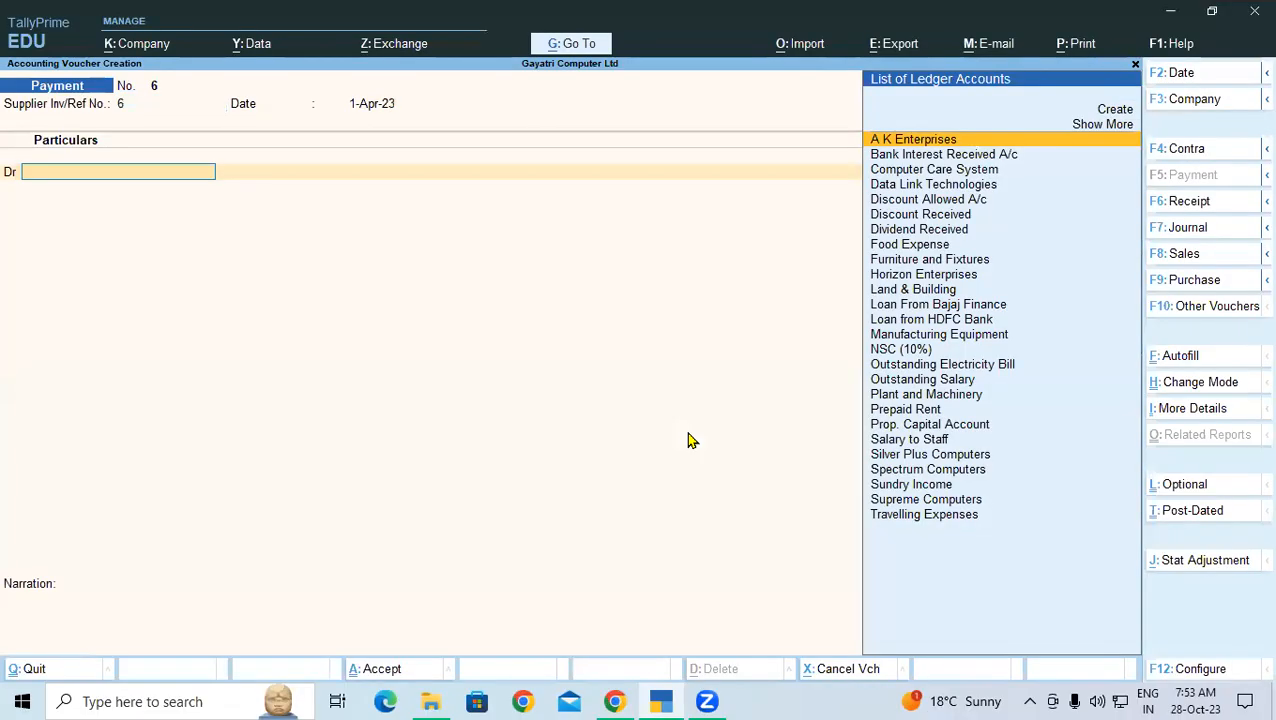
{"action": "type", "text": "Ho"}
{"action": "key", "text": "Return"}
{"action": "key", "text": "Return"}
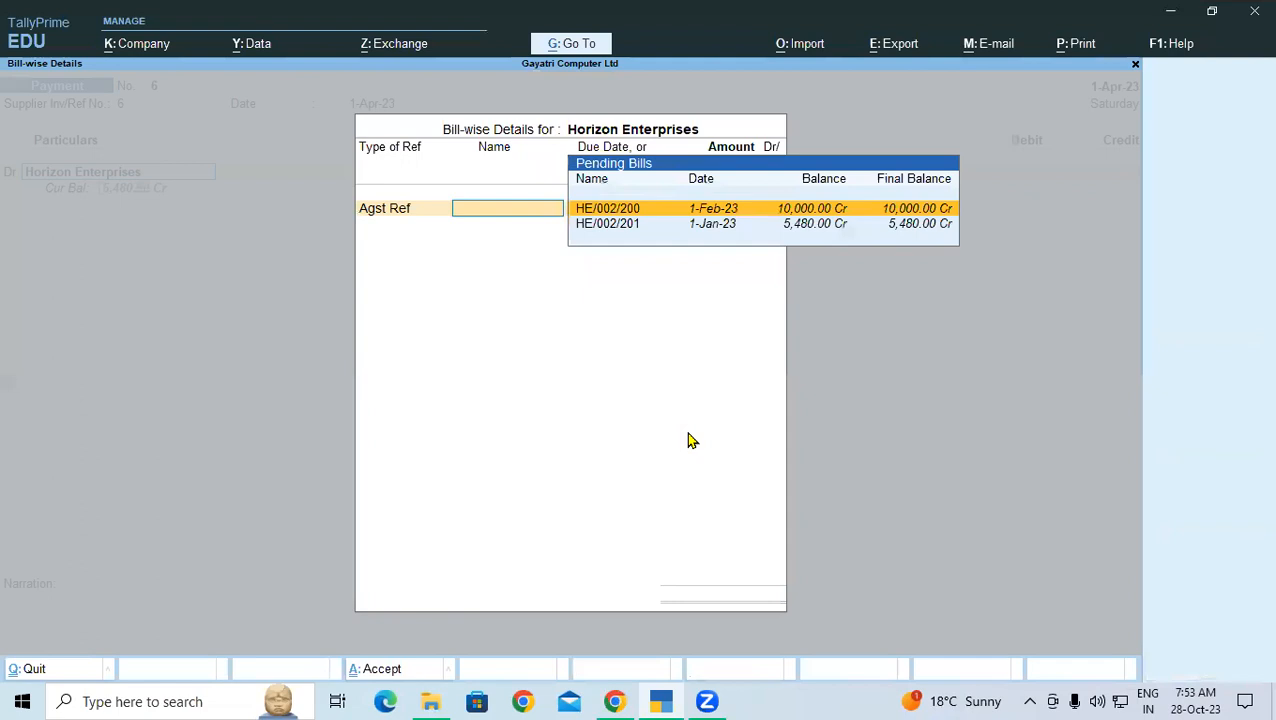
Allocate 10,000 Dr against bill HE/002/200 and 5,480 Dr against HE/002/201, and finish Horizon Enterprises' bill-wise details
{"action": "key", "text": "Return"}
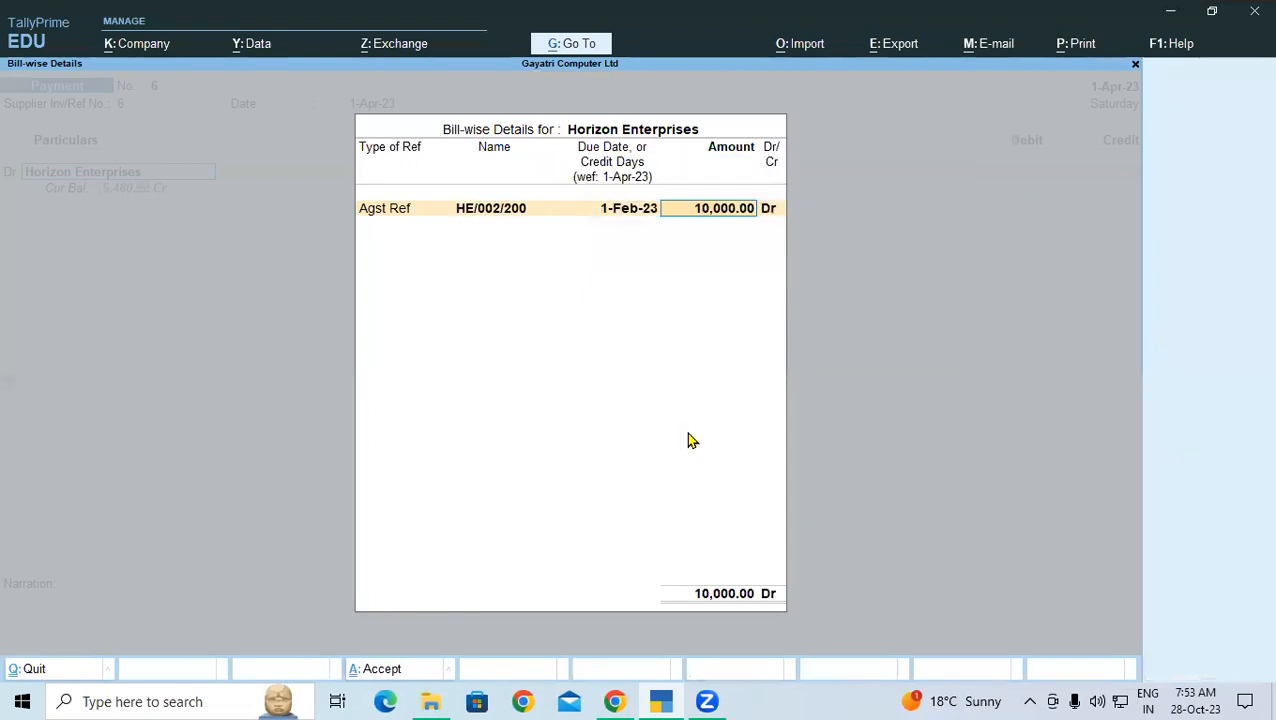
{"action": "key", "text": "Return"}
{"action": "key", "text": "Return"}
{"action": "key", "text": "Down"}
{"action": "key", "text": "Down"}
{"action": "key", "text": "Return"}
{"action": "key", "text": "Return"}
{"action": "key", "text": "Return"}
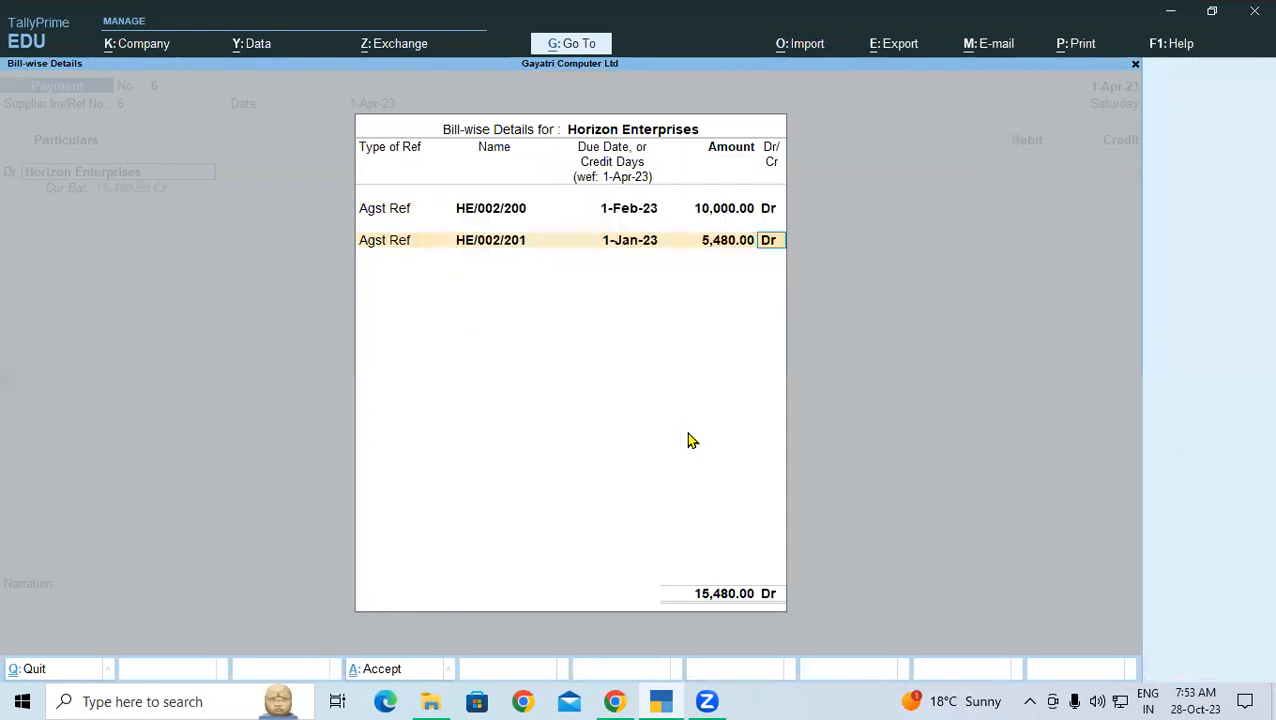
{"action": "key", "text": "Return"}
{"action": "key", "text": "Return"}
Credit Cash with 15,480 in the Horizon Enterprises payment voucher and leave the narration blank
{"action": "key", "text": "Down"}
{"action": "key", "text": "Down"}
{"action": "key", "text": "Return"}
{"action": "key", "text": "Return"}
{"action": "key", "text": "Return"}
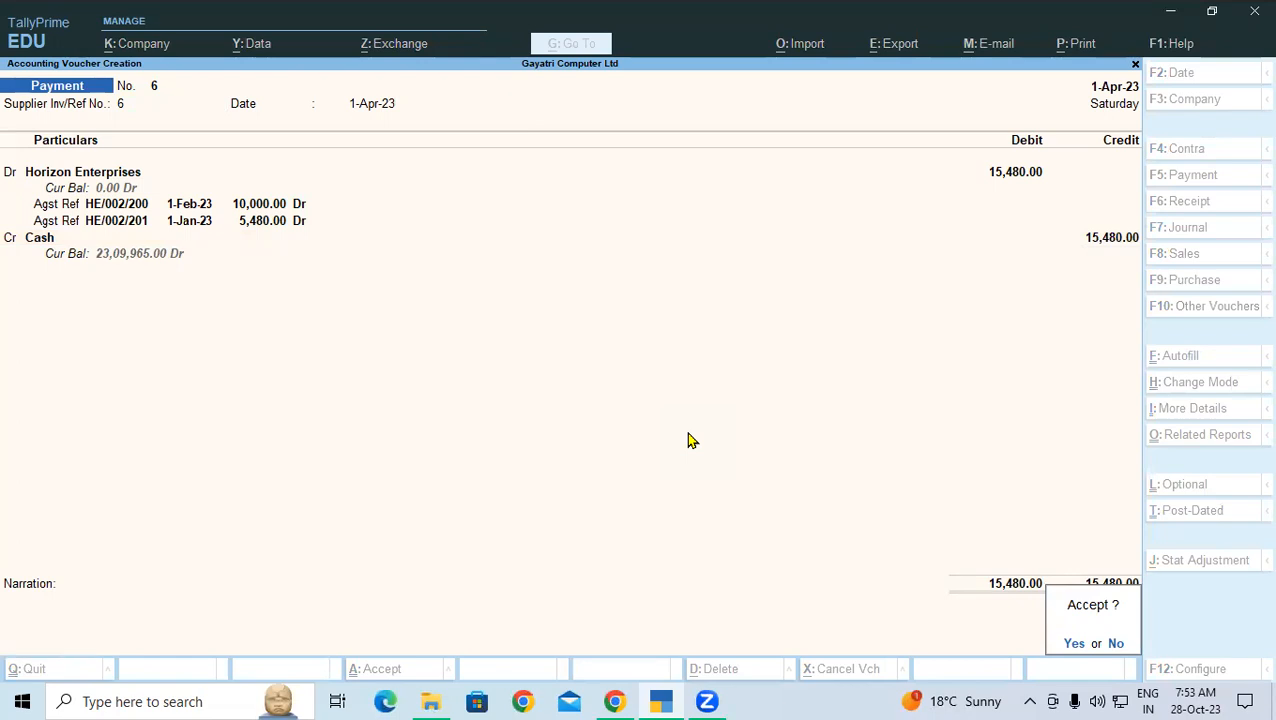
Check the discount in Example 6 of the PDF notes, and replace the voucher's Cash credit line in TallyPrime with Discount Received for 480
{"action": "key", "text": "alt+Tab"}
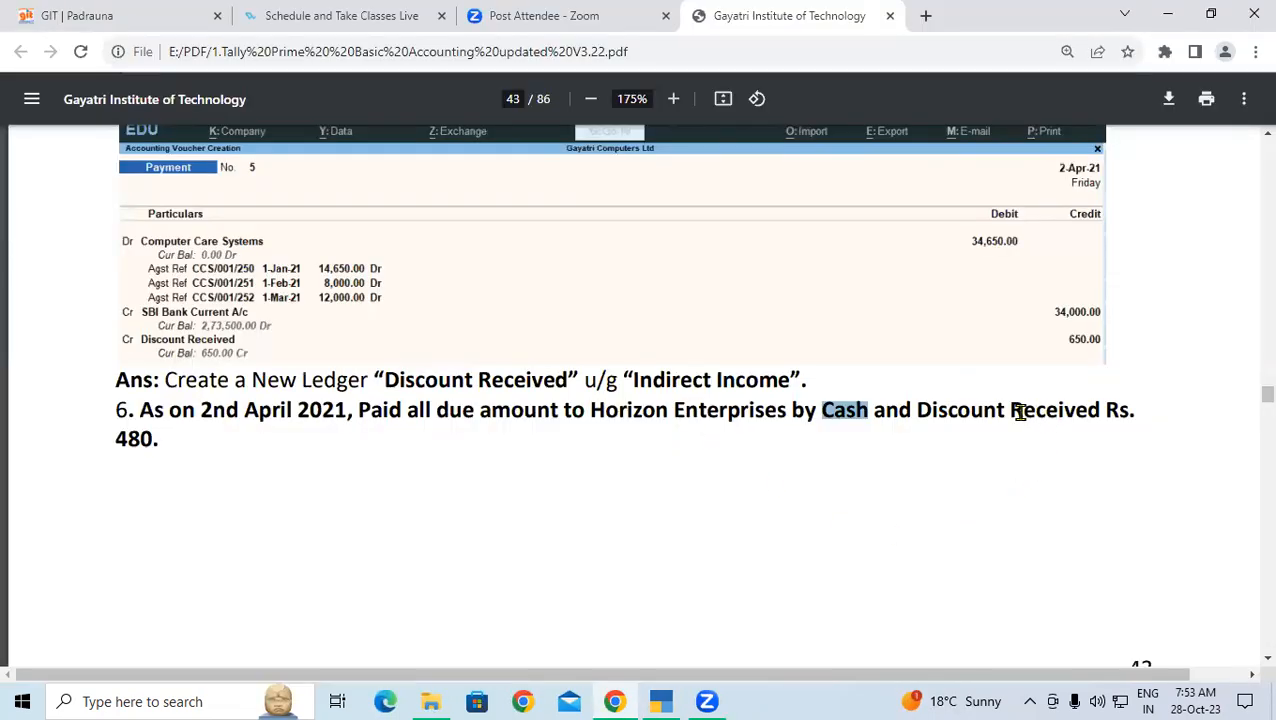
{"action": "left_click_drag", "start_coordinate": [938, 410], "coordinate": [1069, 415]}
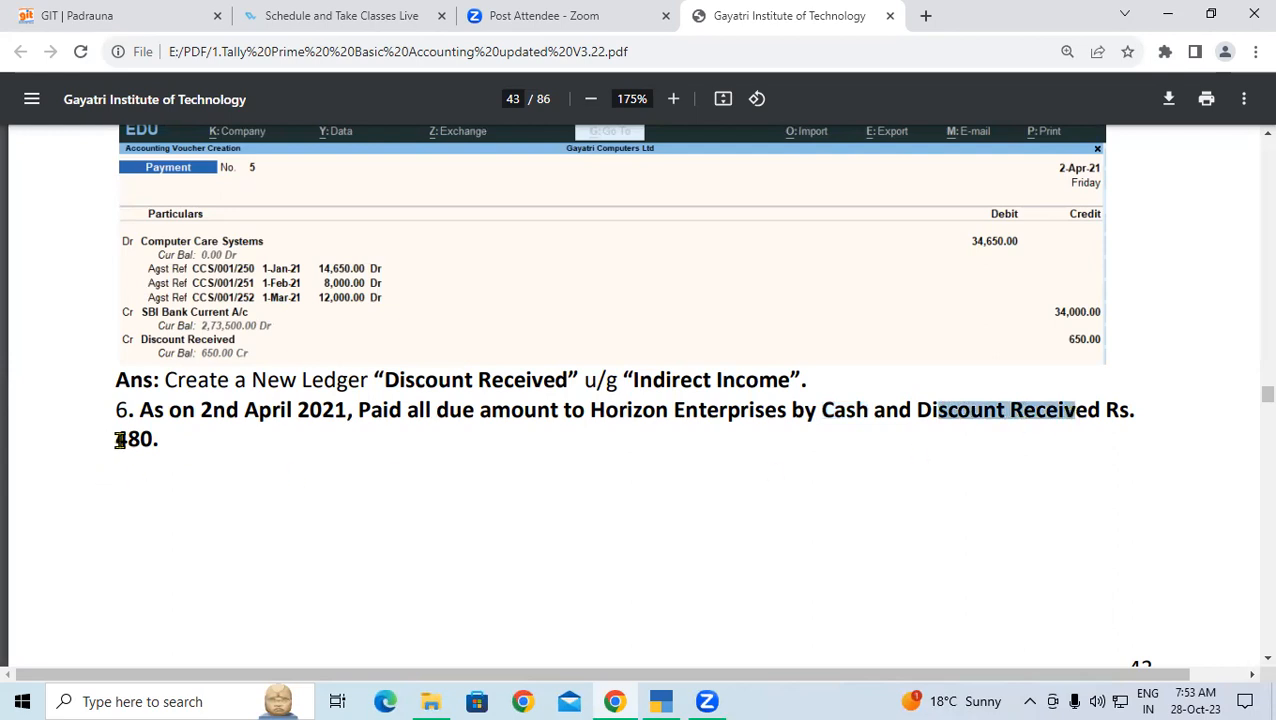
{"action": "left_click_drag", "start_coordinate": [119, 440], "coordinate": [147, 440]}
{"action": "left_click", "coordinate": [661, 701]}
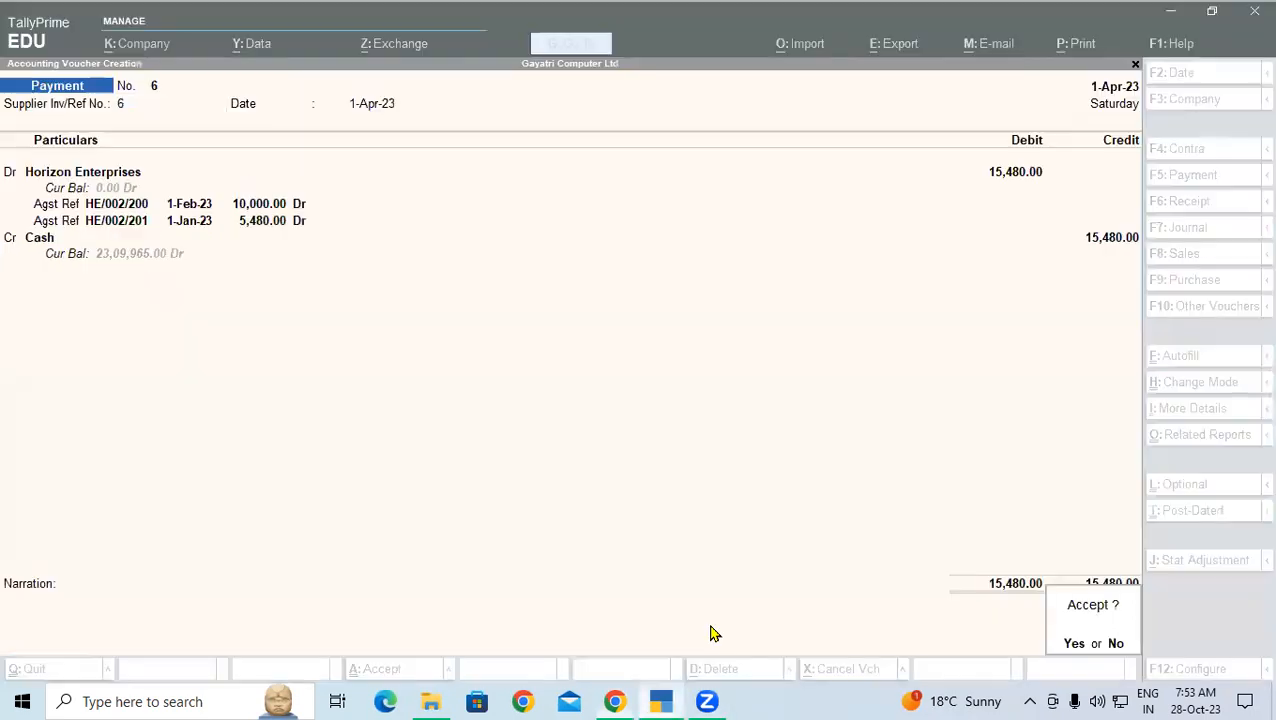
{"action": "key", "text": "Escape"}
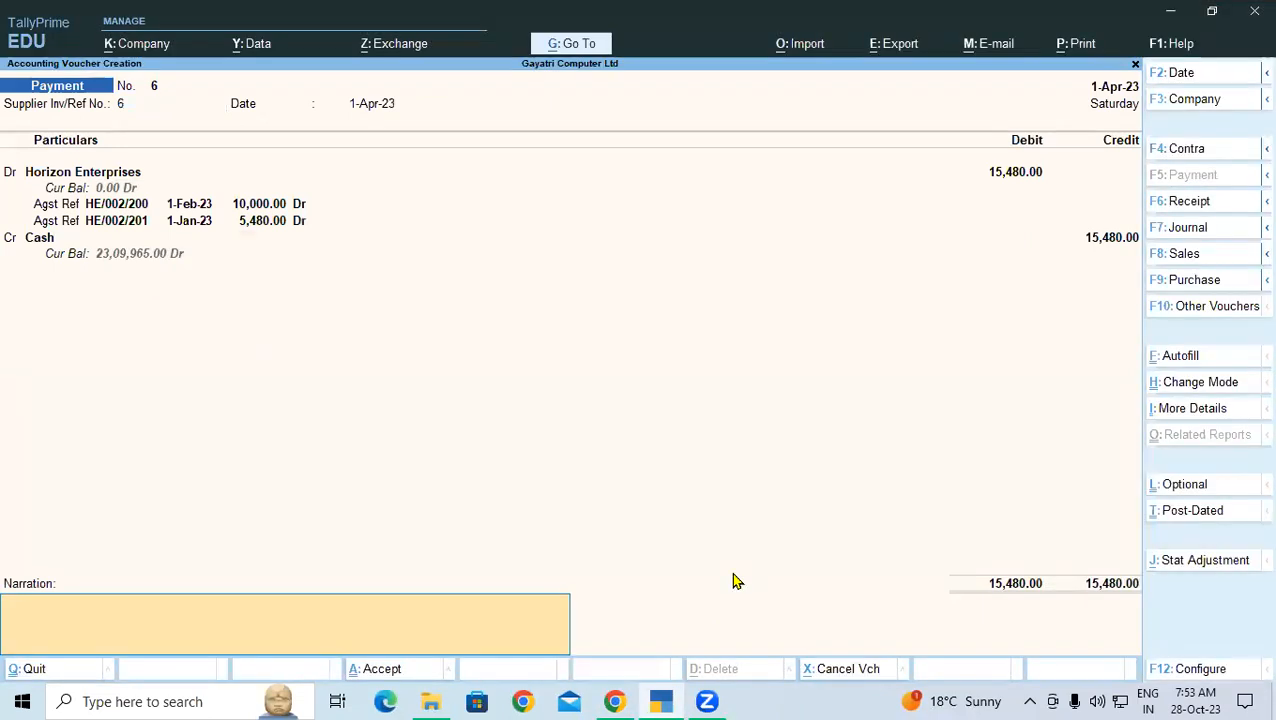
{"action": "key", "text": "BackSpace"}
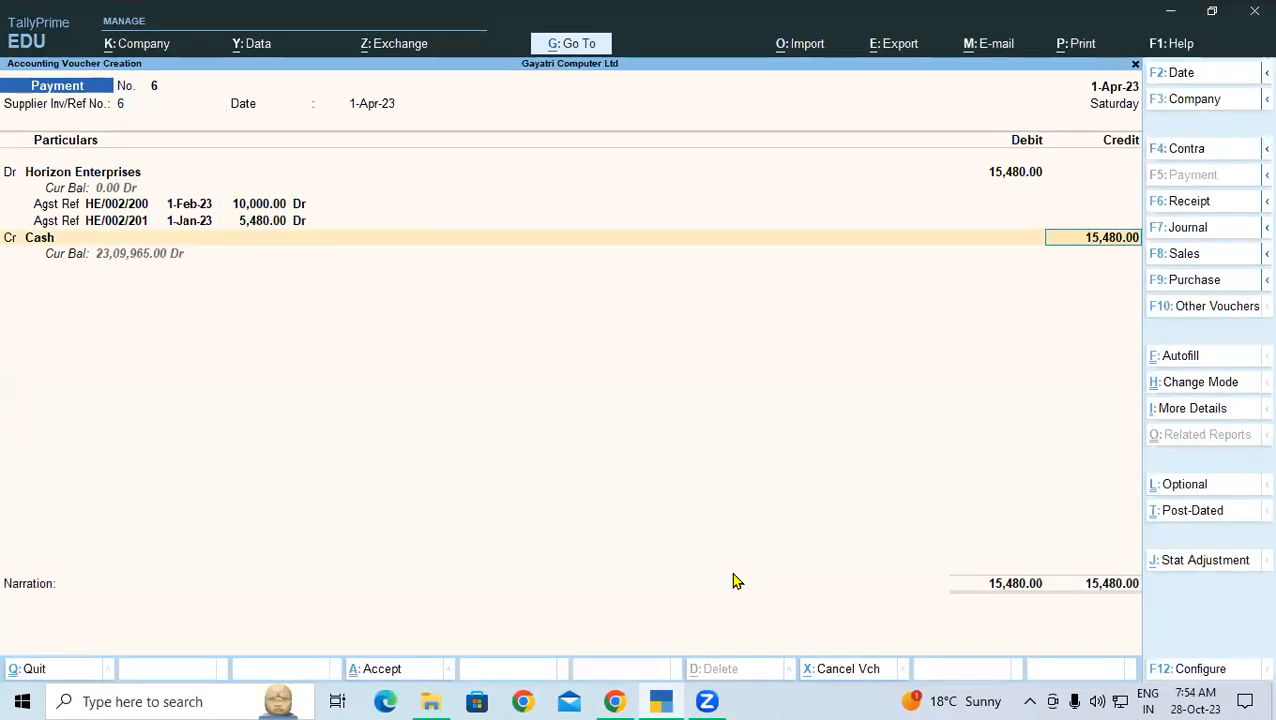
{"action": "type", "text": "1"}
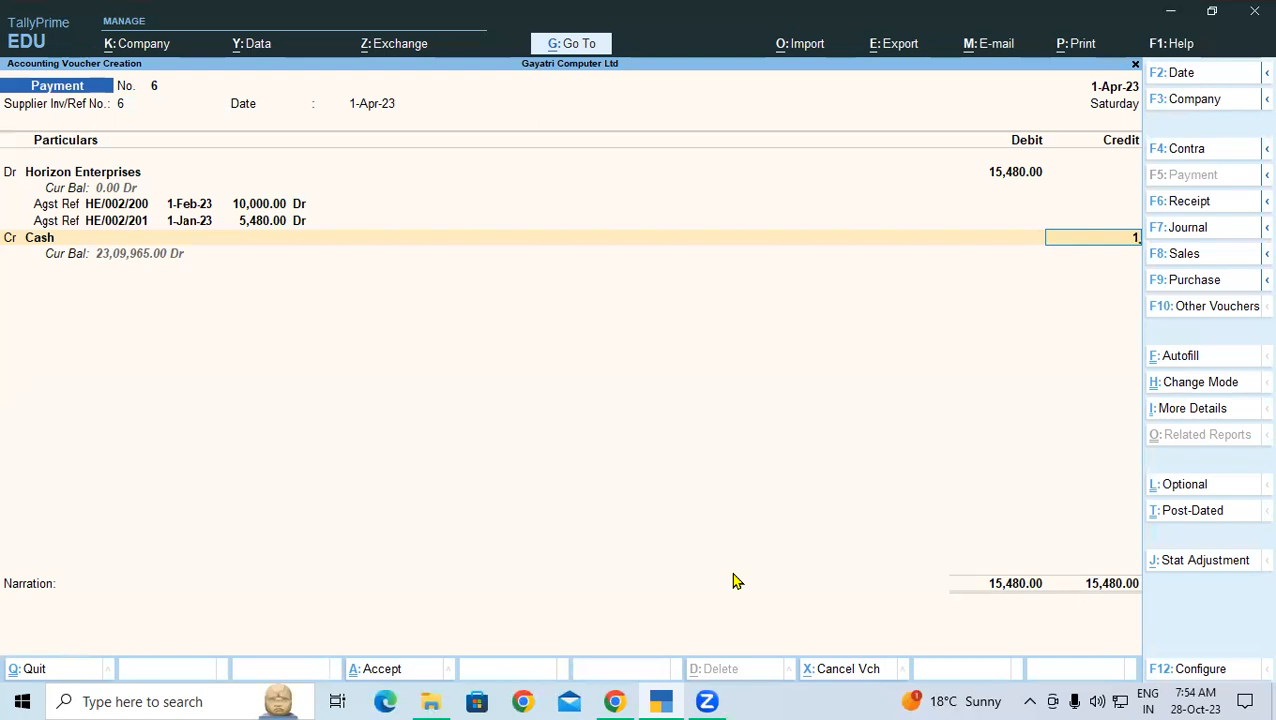
{"action": "key", "text": "BackSpace"}
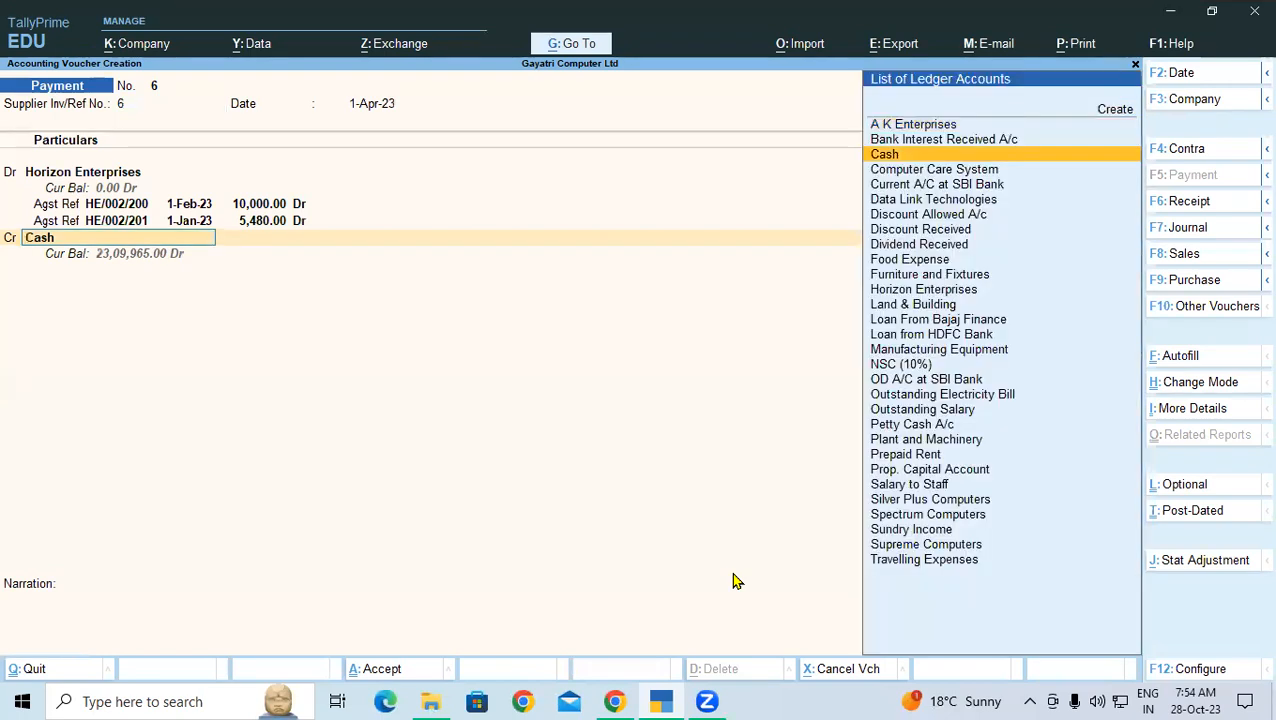
{"action": "type", "text": "Di"}
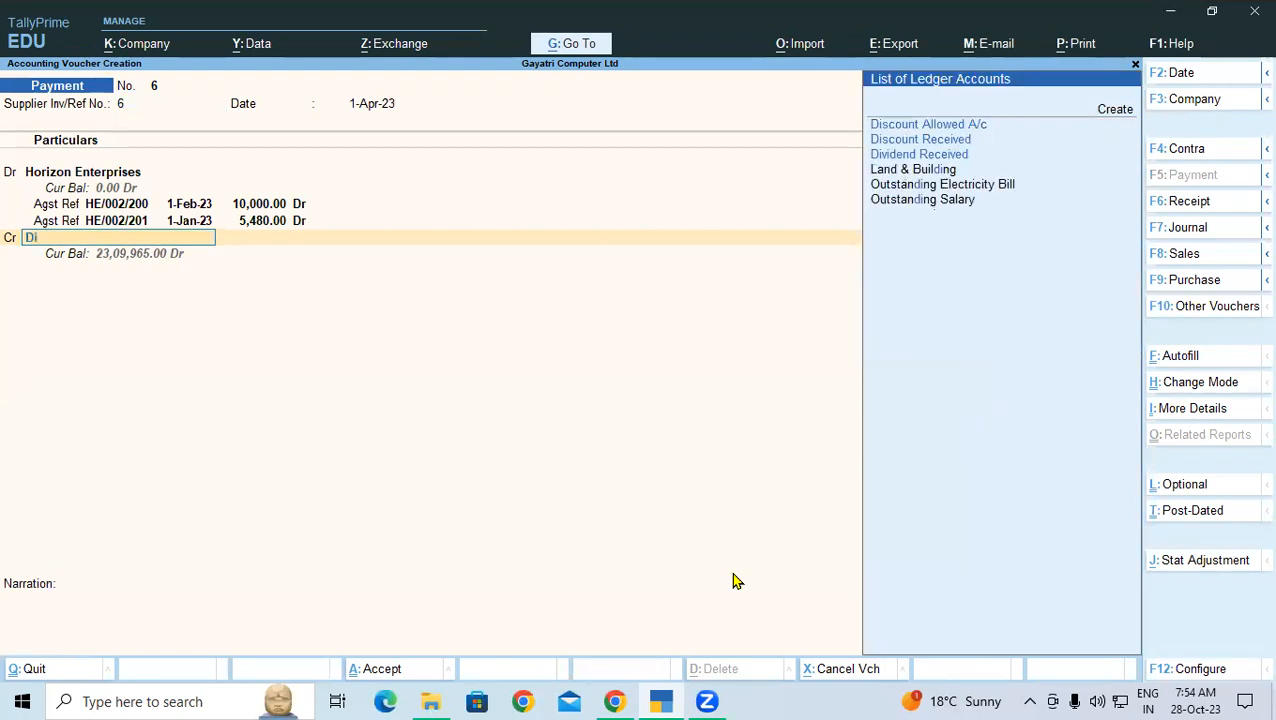
{"action": "key", "text": "Down"}
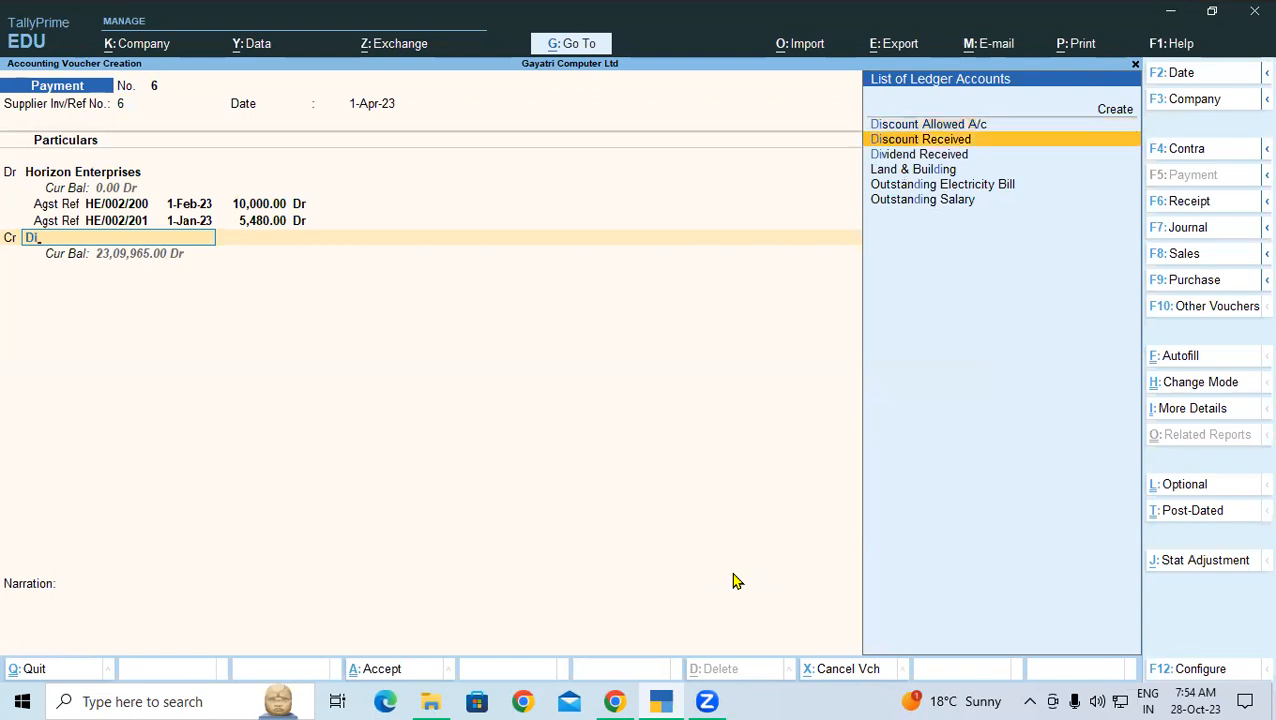
{"action": "key", "text": "Return"}
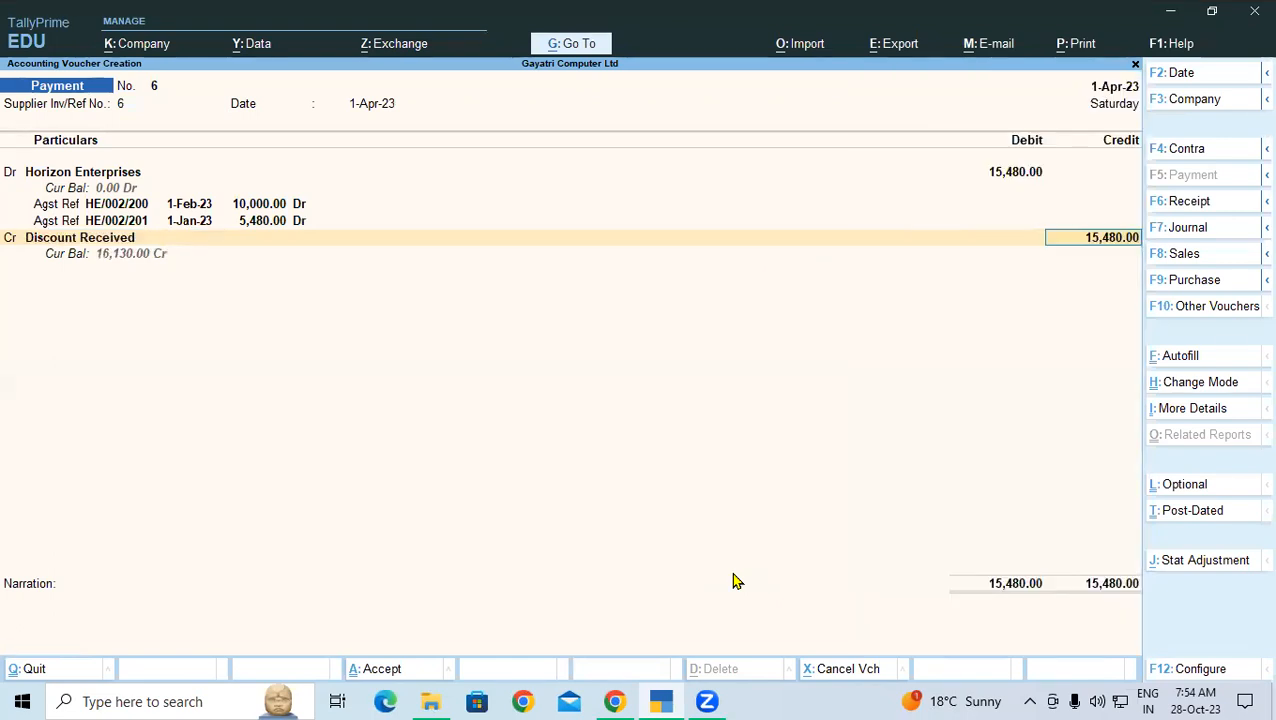
{"action": "type", "text": "400"}
{"action": "key", "text": "Return"}
Credit Cash with 15,000 in the Horizon Enterprises payment voucher and save the voucher
{"action": "key", "text": "Down"}
{"action": "key", "text": "Down"}
{"action": "key", "text": "Return"}
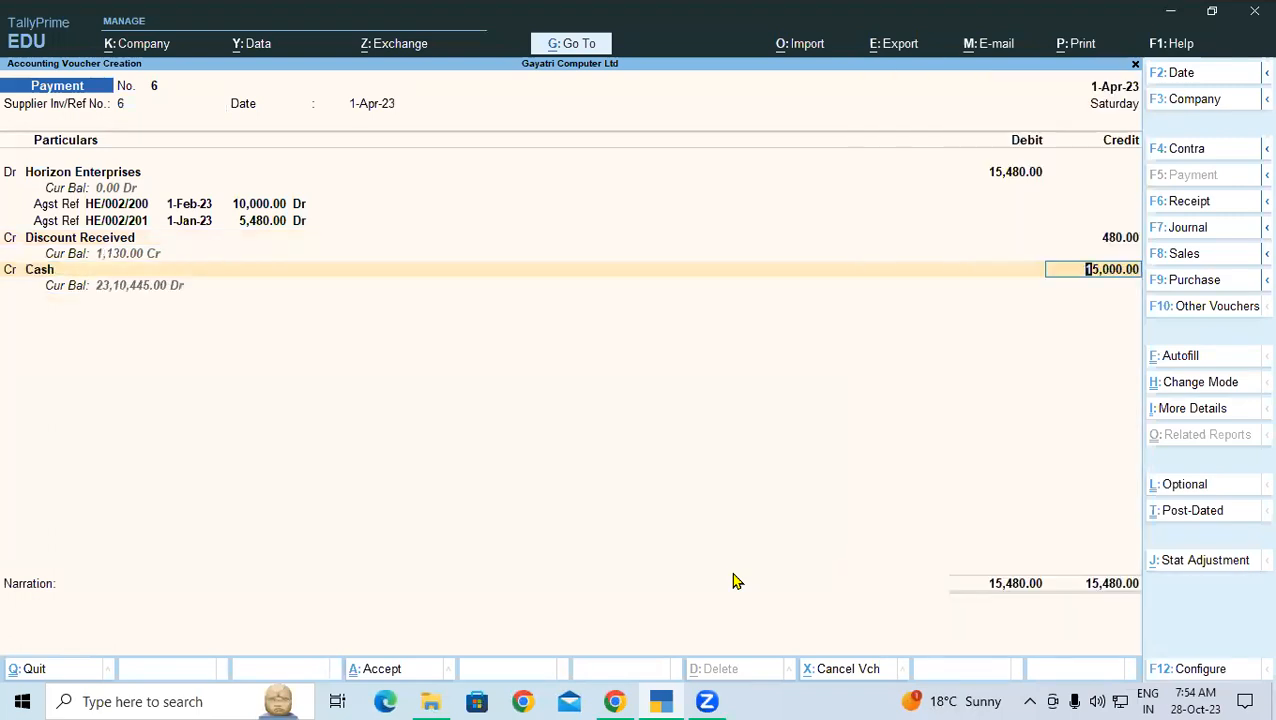
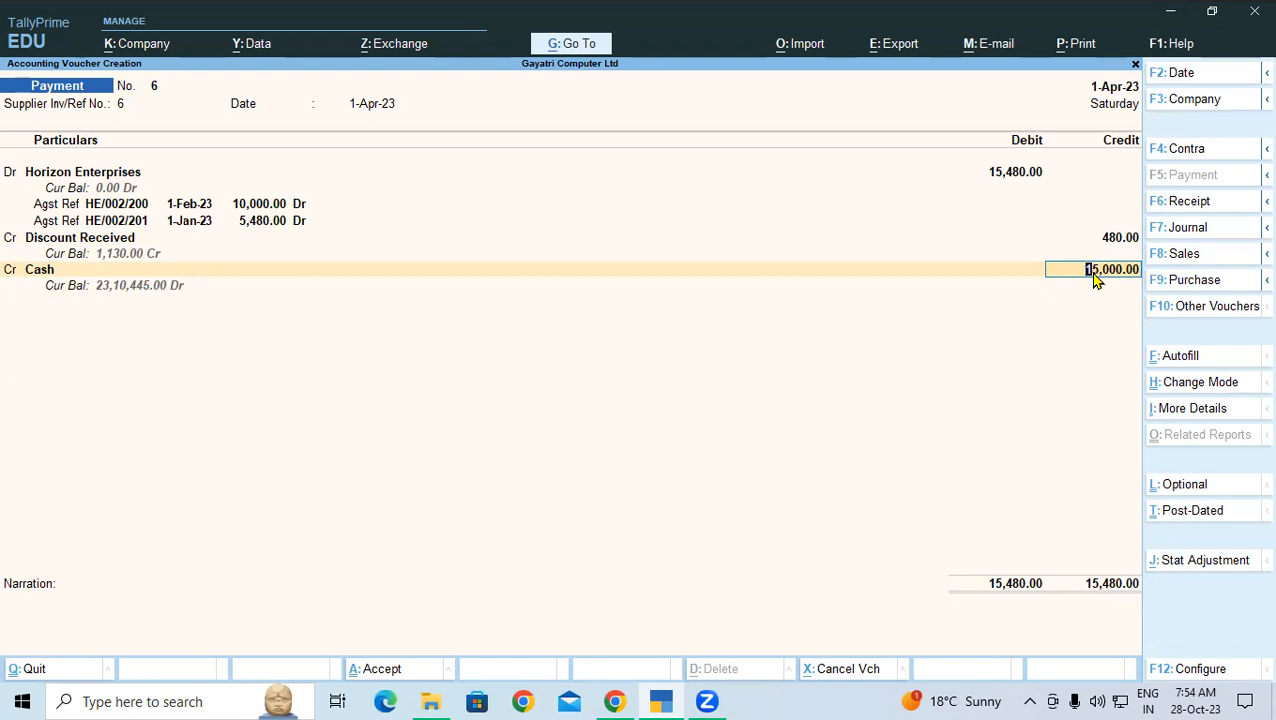
{"action": "key", "text": "ctrl+a"}
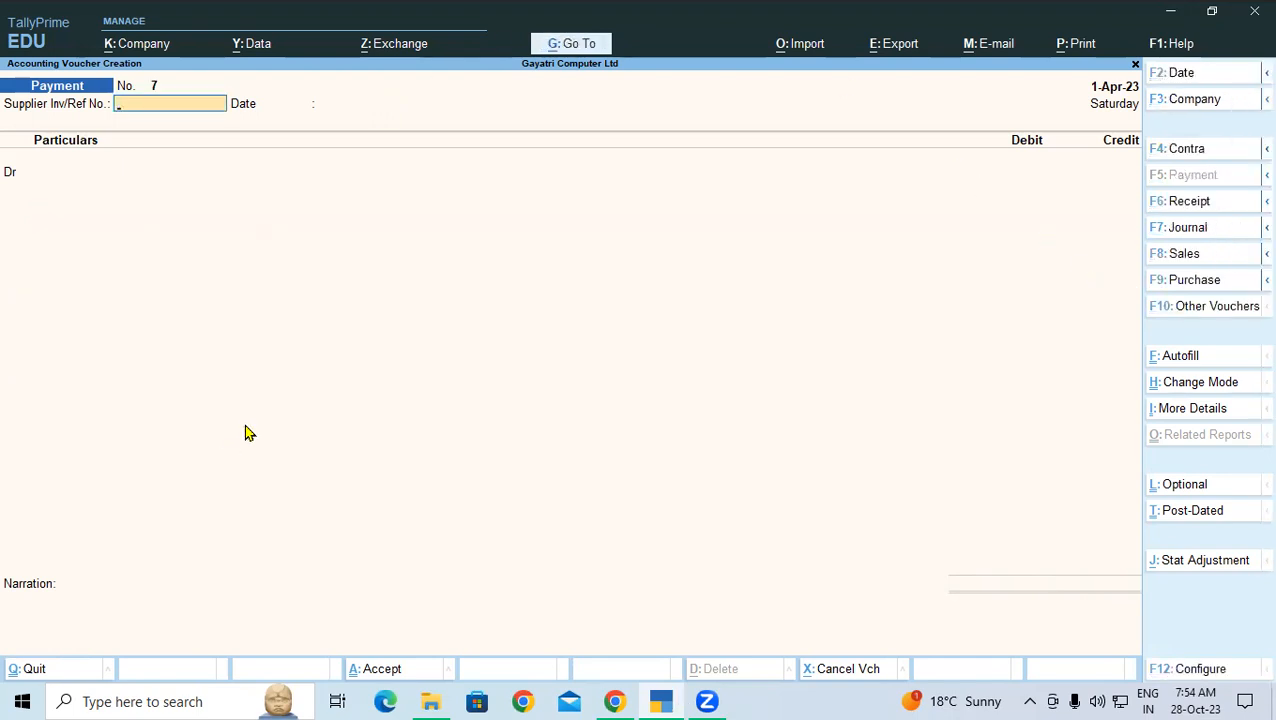
Examine payment Examples 7 to 9 in the PDF notes and the introduction to purchase vouchers
{"action": "key", "text": "alt+Tab"}
{"action": "left_click_drag", "start_coordinate": [217, 309], "coordinate": [843, 340]}
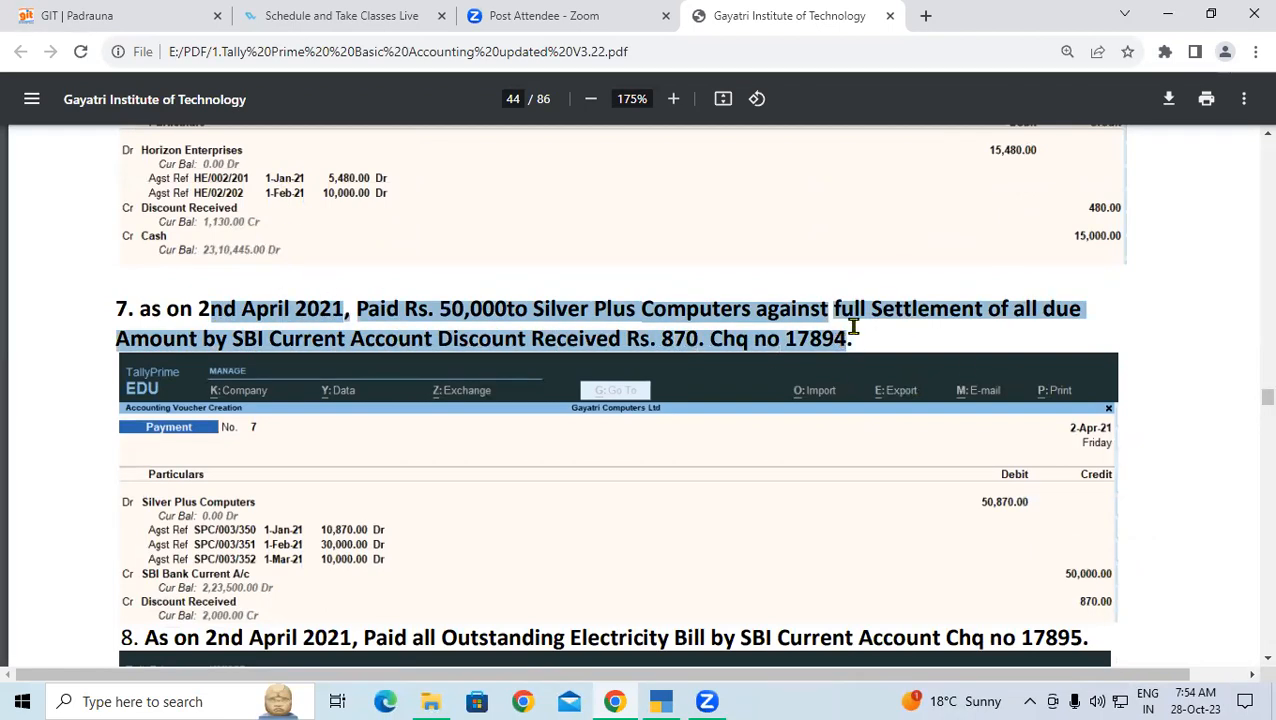
{"action": "scroll", "coordinate": [848, 332], "scroll_direction": "down", "scroll_amount": 4}
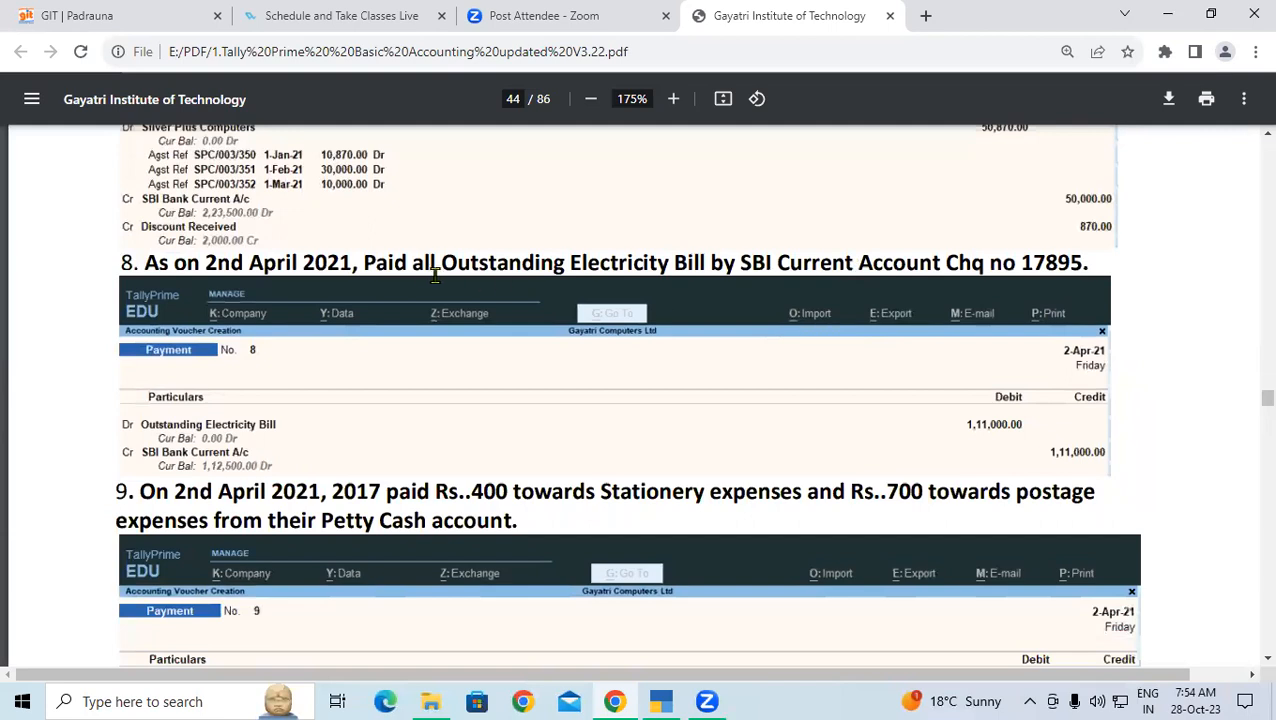
{"action": "left_click_drag", "start_coordinate": [441, 263], "coordinate": [905, 266]}
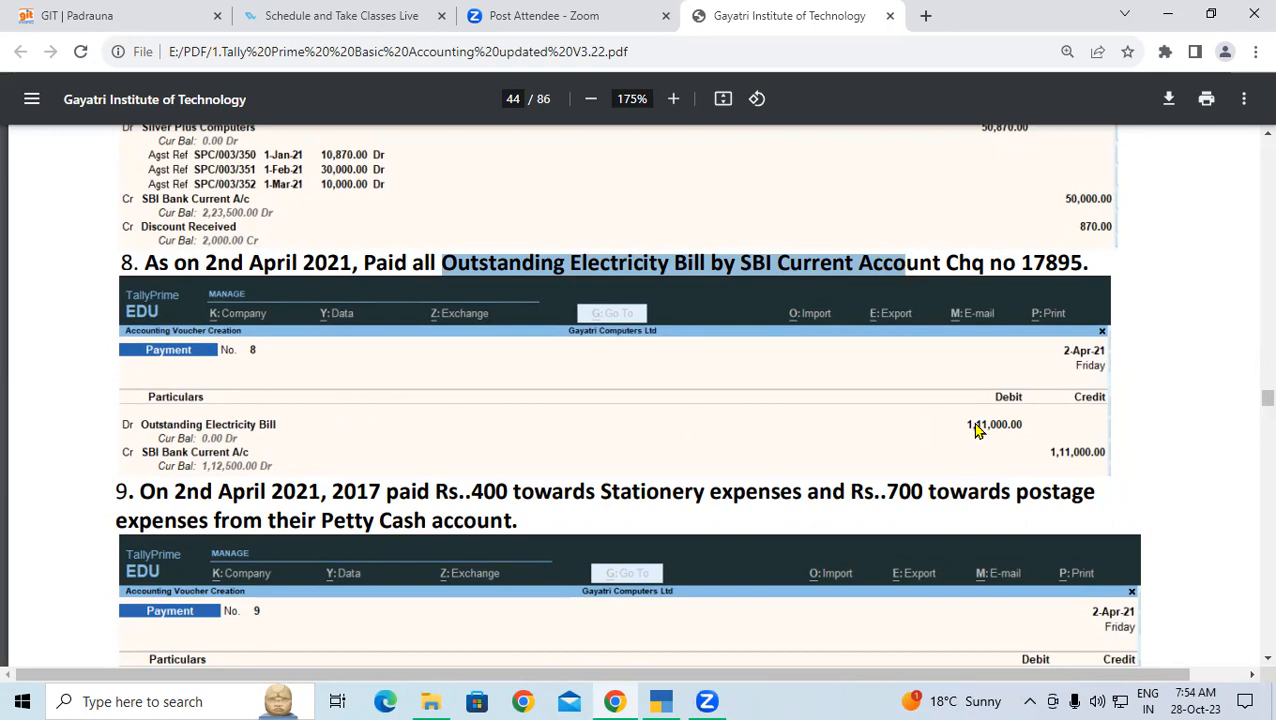
{"action": "scroll", "coordinate": [797, 357], "scroll_direction": "down", "scroll_amount": 2}
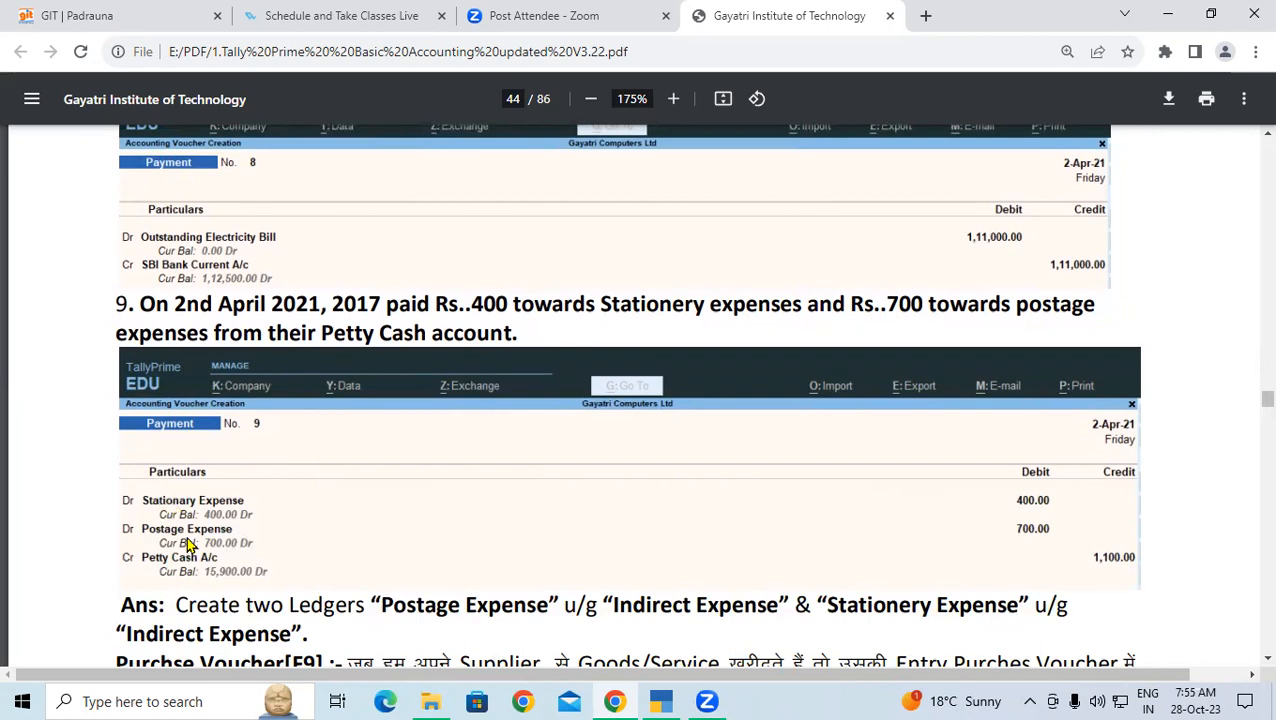
{"action": "scroll", "coordinate": [399, 441], "scroll_direction": "down", "scroll_amount": 2}
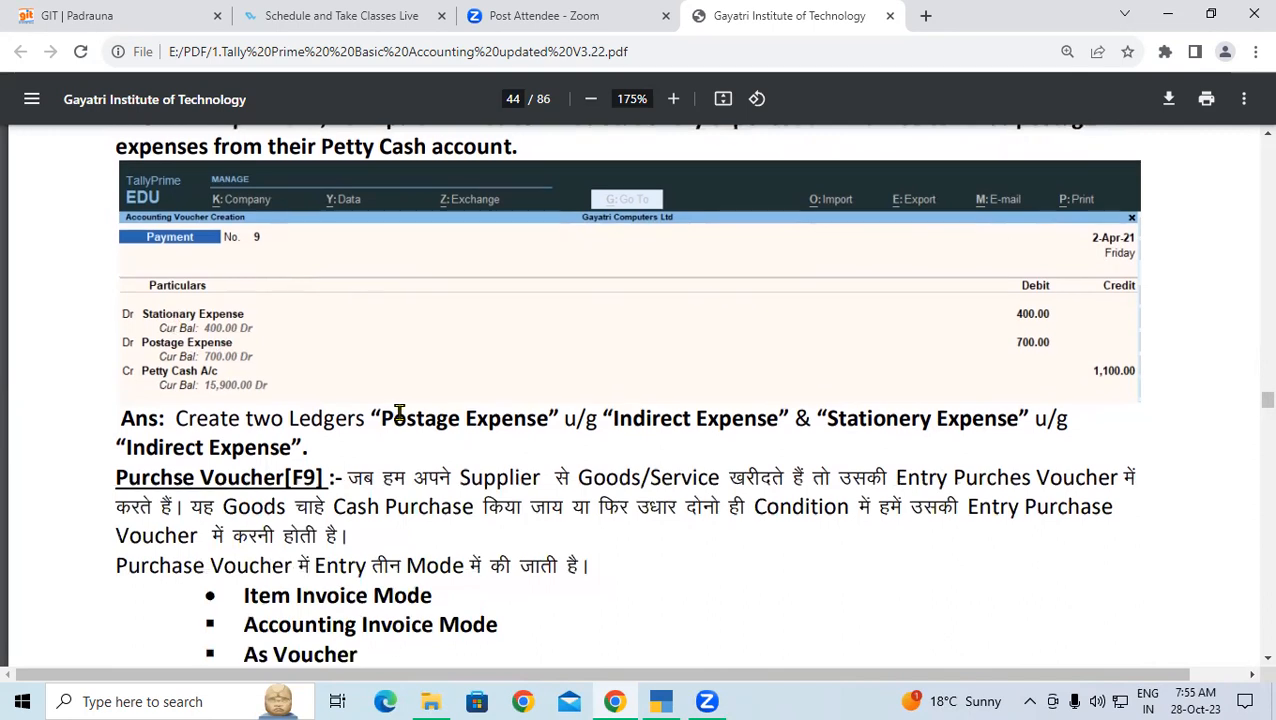
{"action": "scroll", "coordinate": [399, 413], "scroll_direction": "up", "scroll_amount": 3}
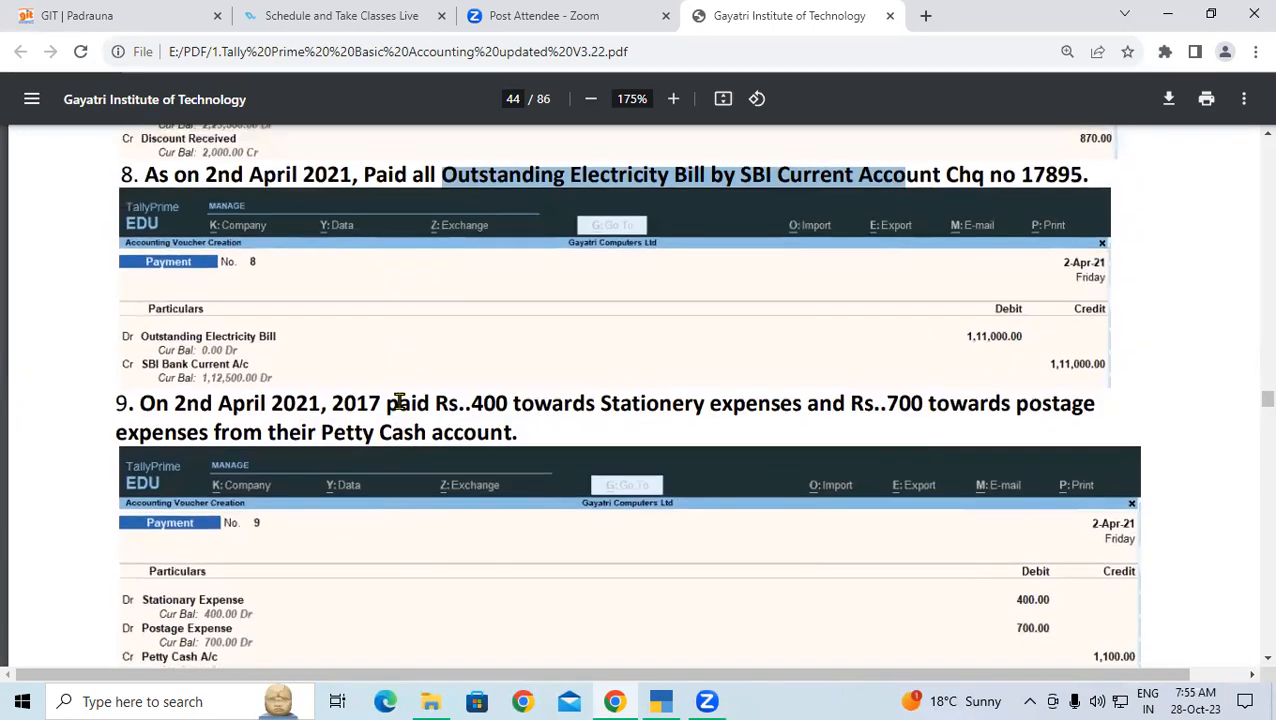
{"action": "scroll", "coordinate": [399, 401], "scroll_direction": "up", "scroll_amount": 5}
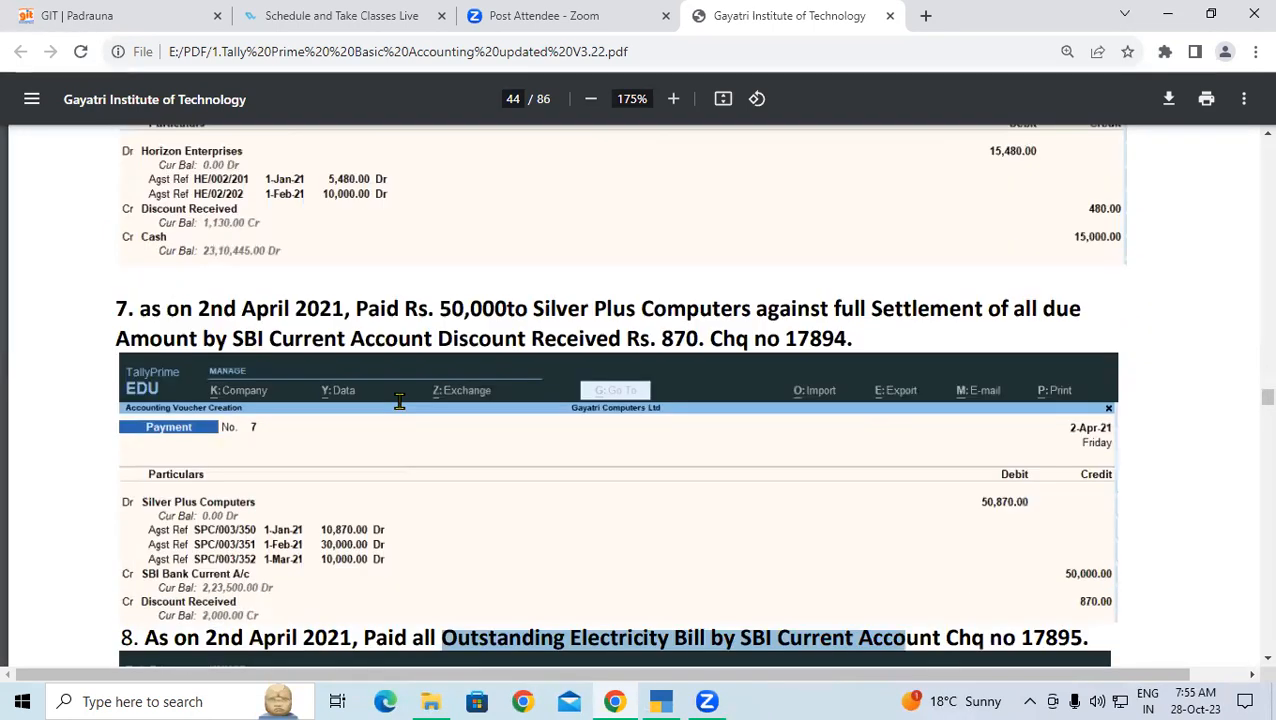
{"action": "scroll", "coordinate": [399, 401], "scroll_direction": "down", "scroll_amount": 9}
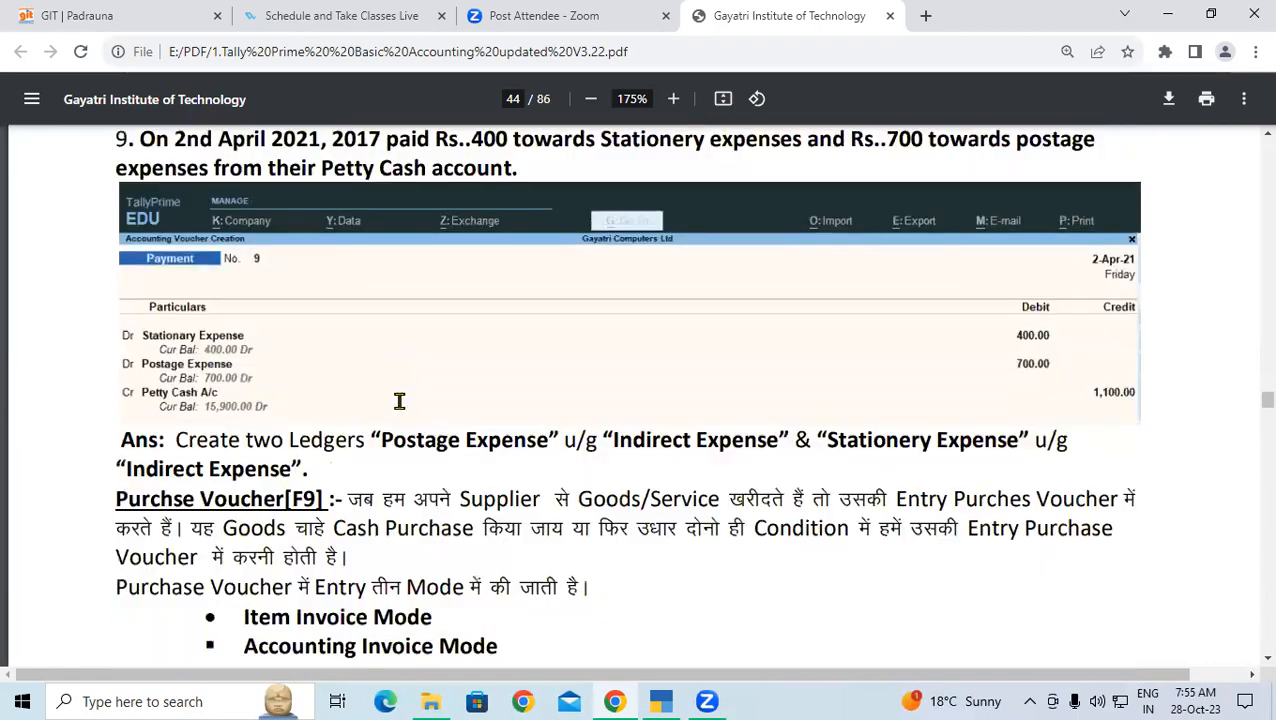
{"action": "scroll", "coordinate": [399, 401], "scroll_direction": "down", "scroll_amount": 2}
{"action": "scroll", "coordinate": [403, 370], "scroll_direction": "up", "scroll_amount": 8}
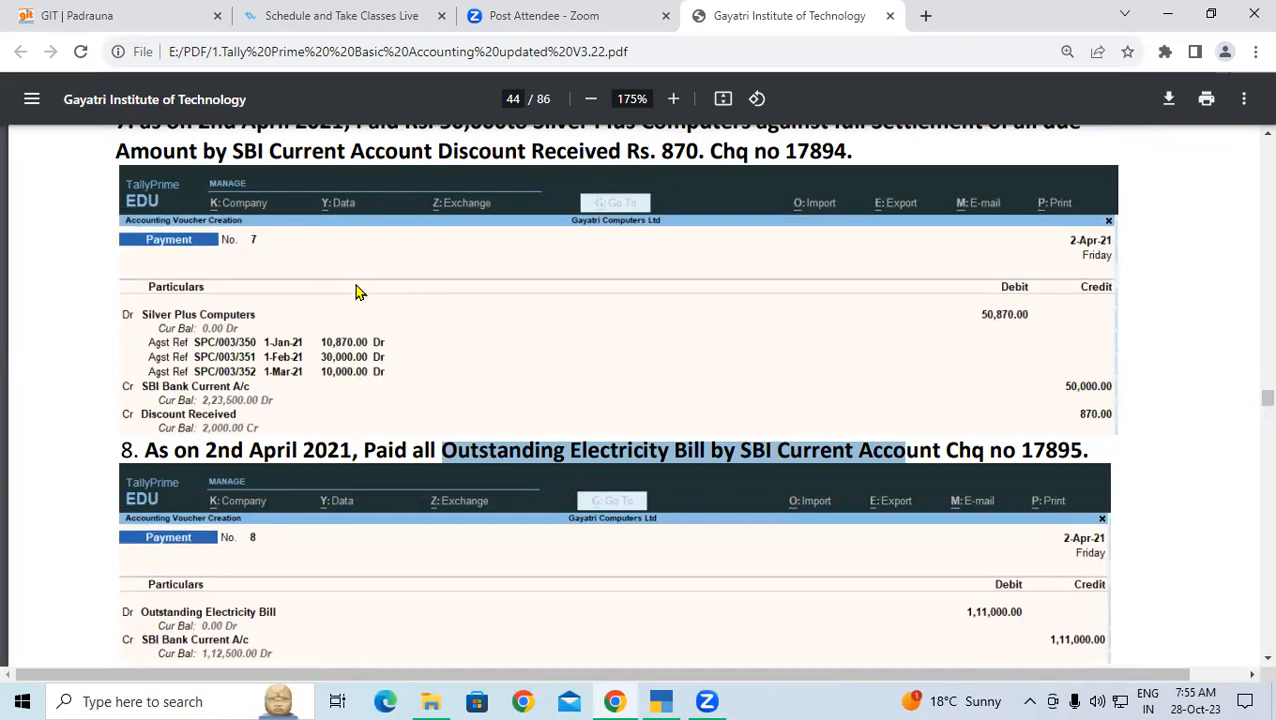
{"action": "scroll", "coordinate": [300, 340], "scroll_direction": "down", "scroll_amount": 2}
{"action": "left_click", "coordinate": [286, 400]}
{"action": "scroll", "coordinate": [286, 400], "scroll_direction": "down", "scroll_amount": 4}
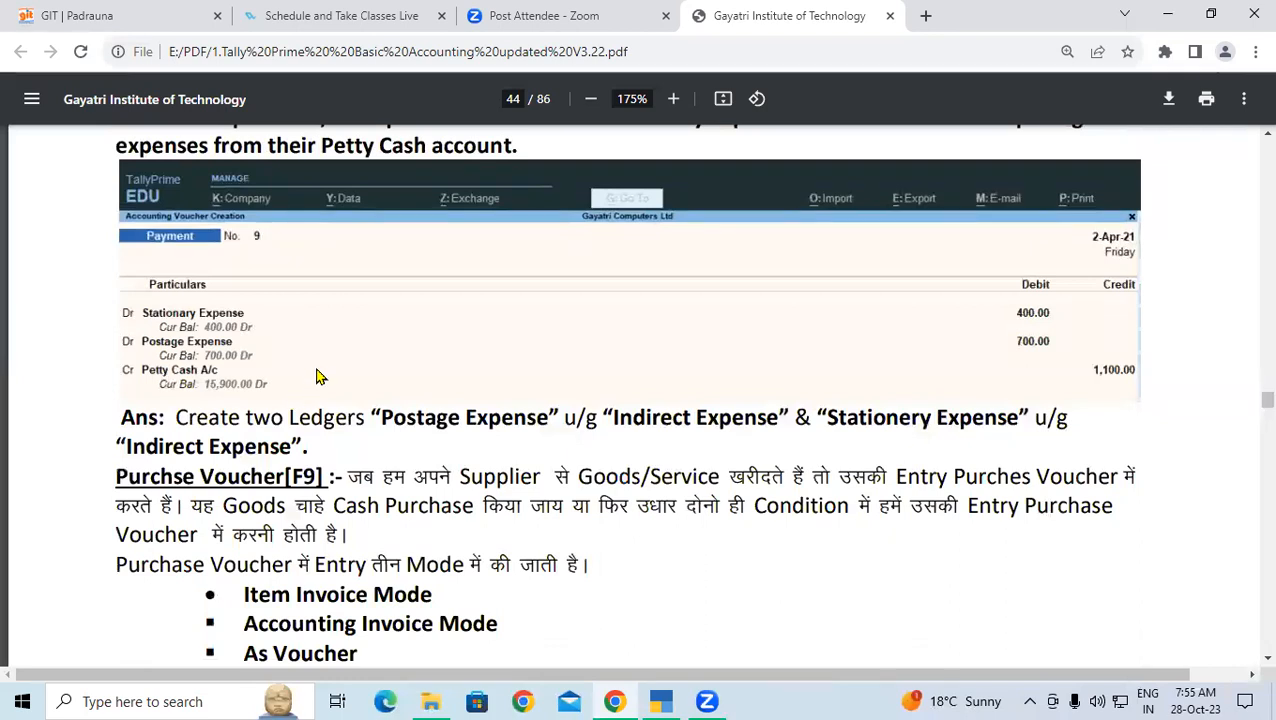
{"action": "scroll", "coordinate": [320, 370], "scroll_direction": "down", "scroll_amount": 1}
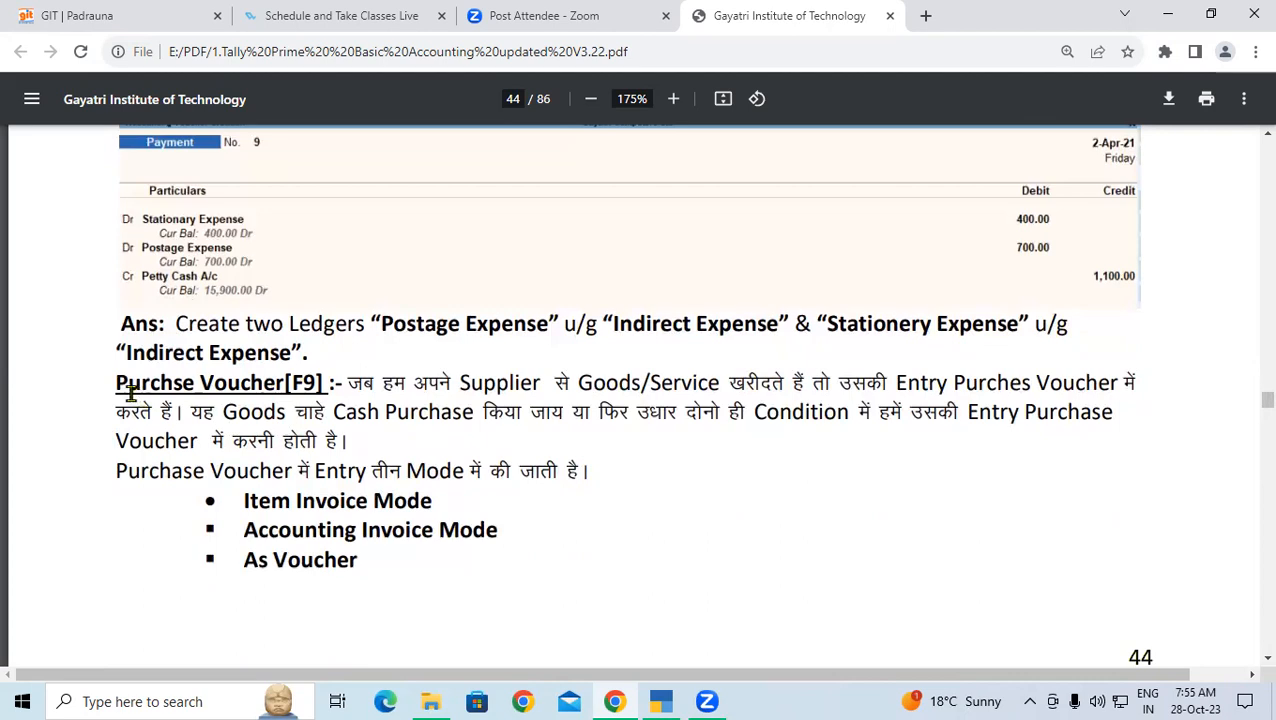
{"action": "left_click_drag", "start_coordinate": [116, 382], "coordinate": [318, 386]}
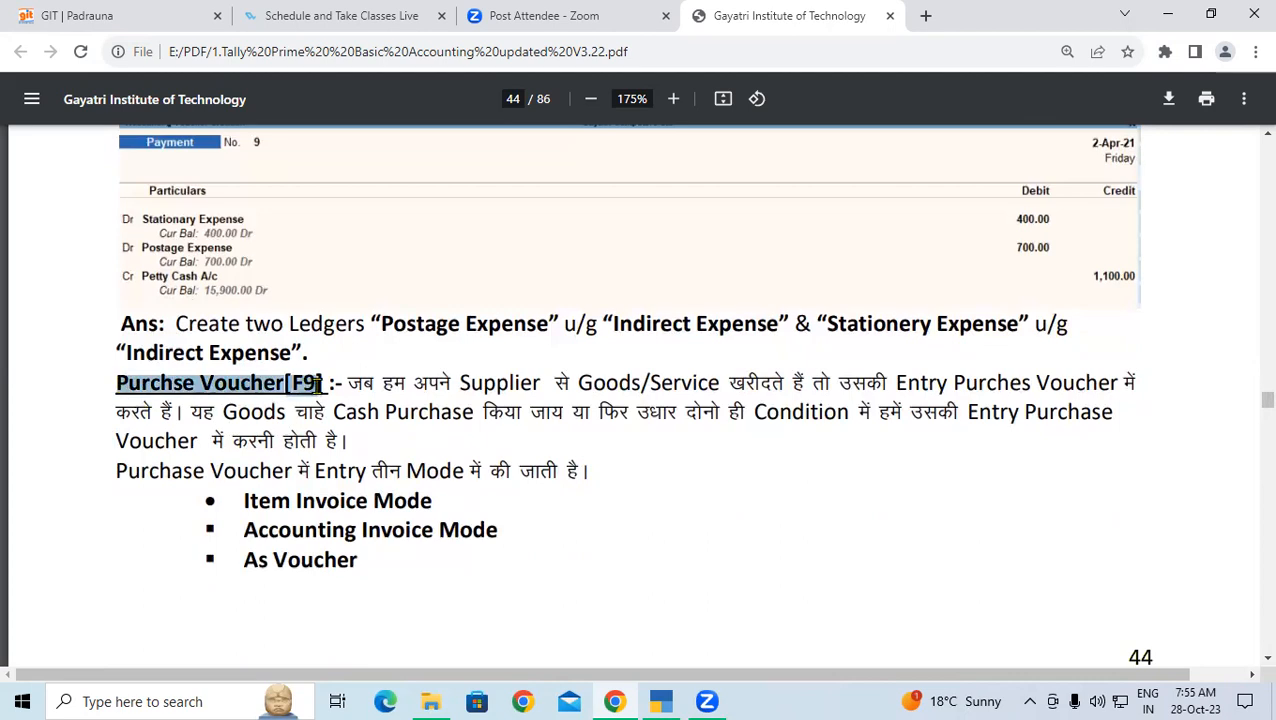
{"action": "left_click_drag", "start_coordinate": [318, 386], "coordinate": [323, 386]}
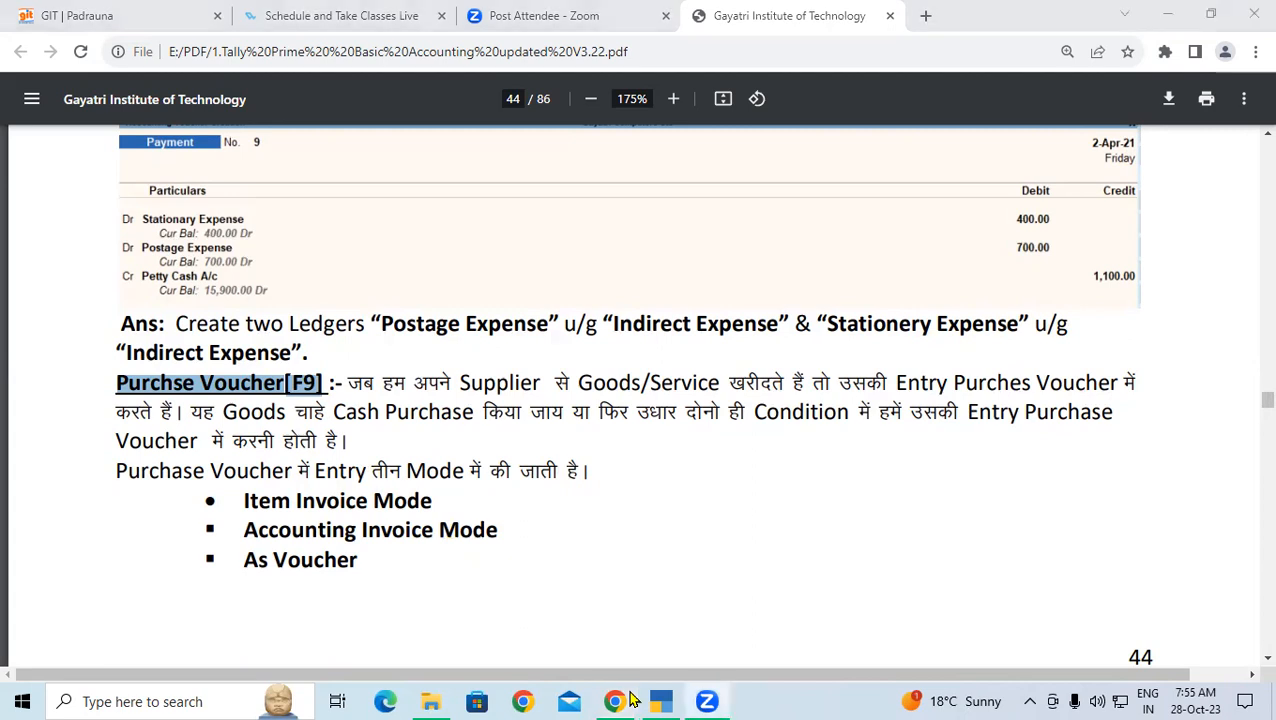
{"action": "left_click", "coordinate": [748, 524]}
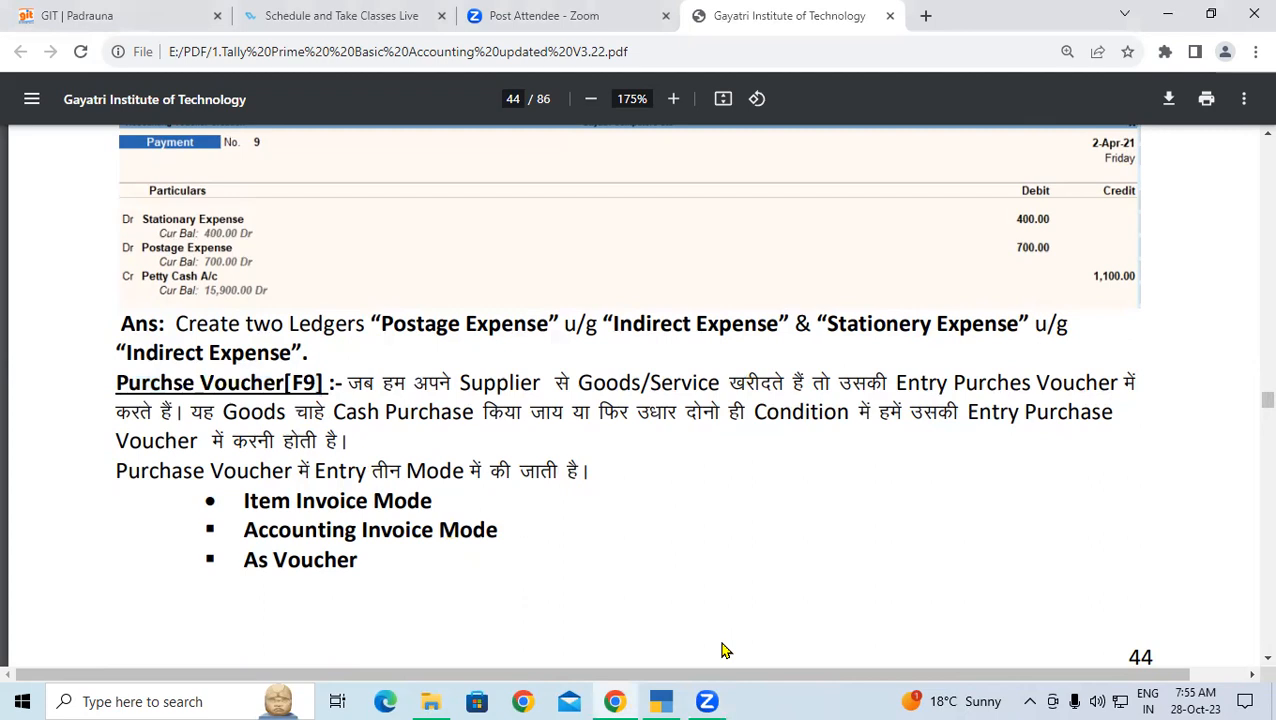
Switch back to TallyPrime, leave the blank payment voucher and open the Trial Balance report
{"action": "left_click", "coordinate": [661, 701]}
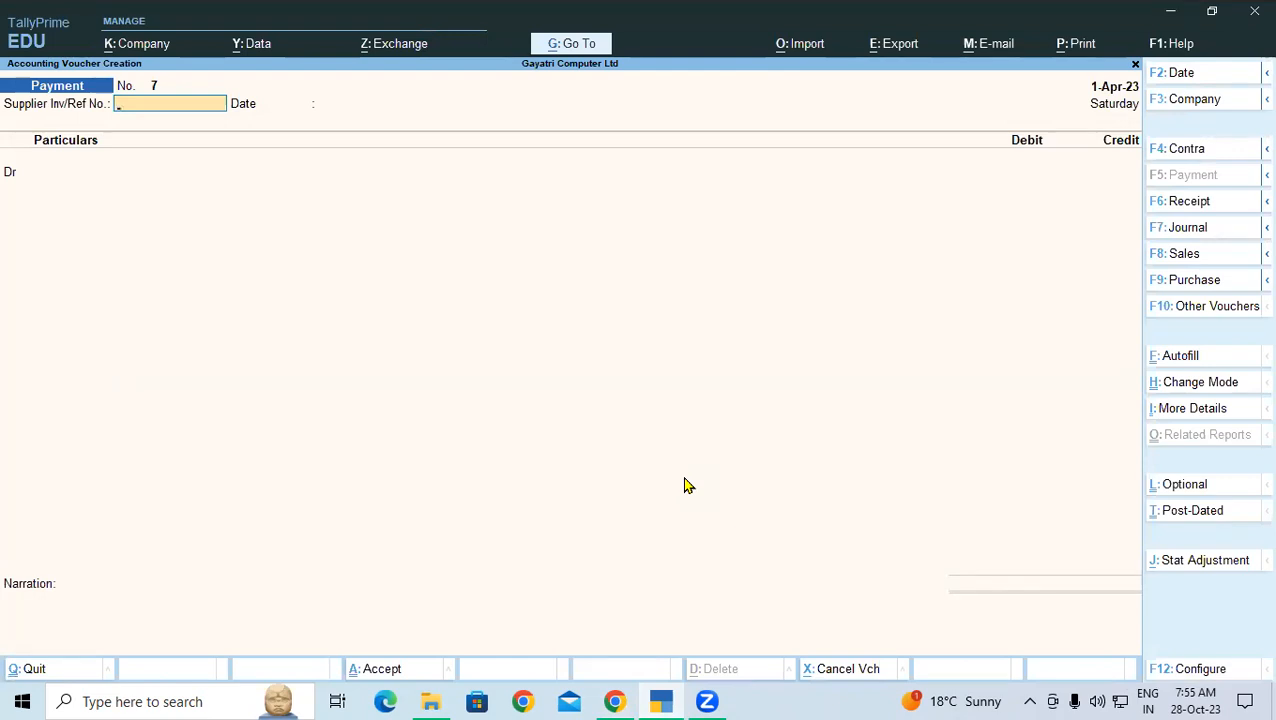
{"action": "key", "text": "Escape"}
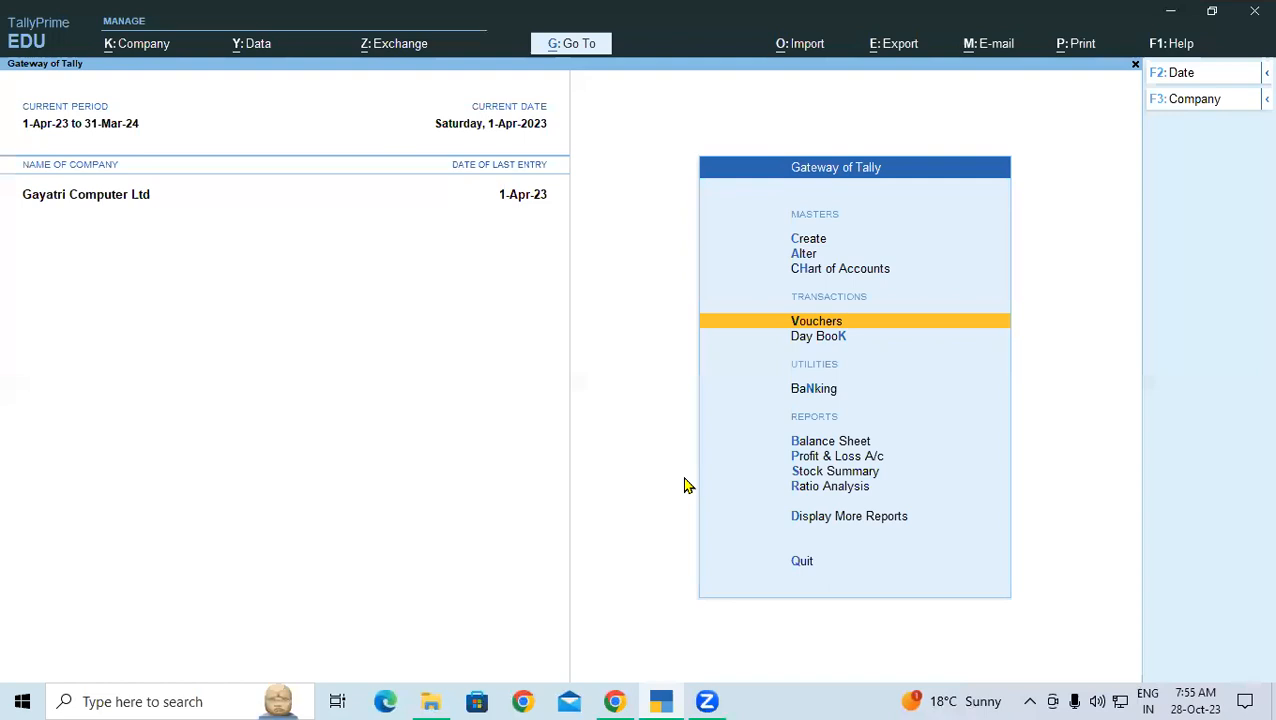
{"action": "key", "text": "Down"}
{"action": "key", "text": "Down"}
{"action": "key", "text": "Down"}
{"action": "key", "text": "Down"}
{"action": "key", "text": "Down"}
{"action": "key", "text": "Down"}
{"action": "key", "text": "Down"}
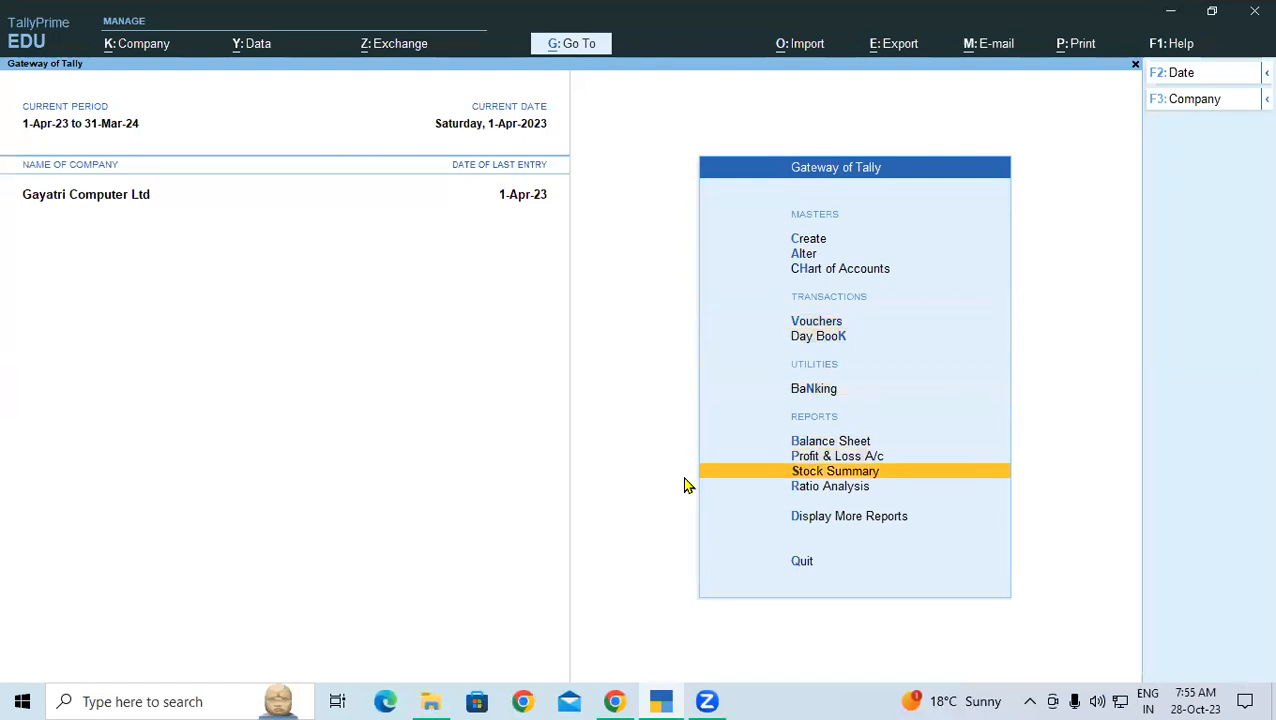
{"action": "key", "text": "Return"}
{"action": "key", "text": "Return"}
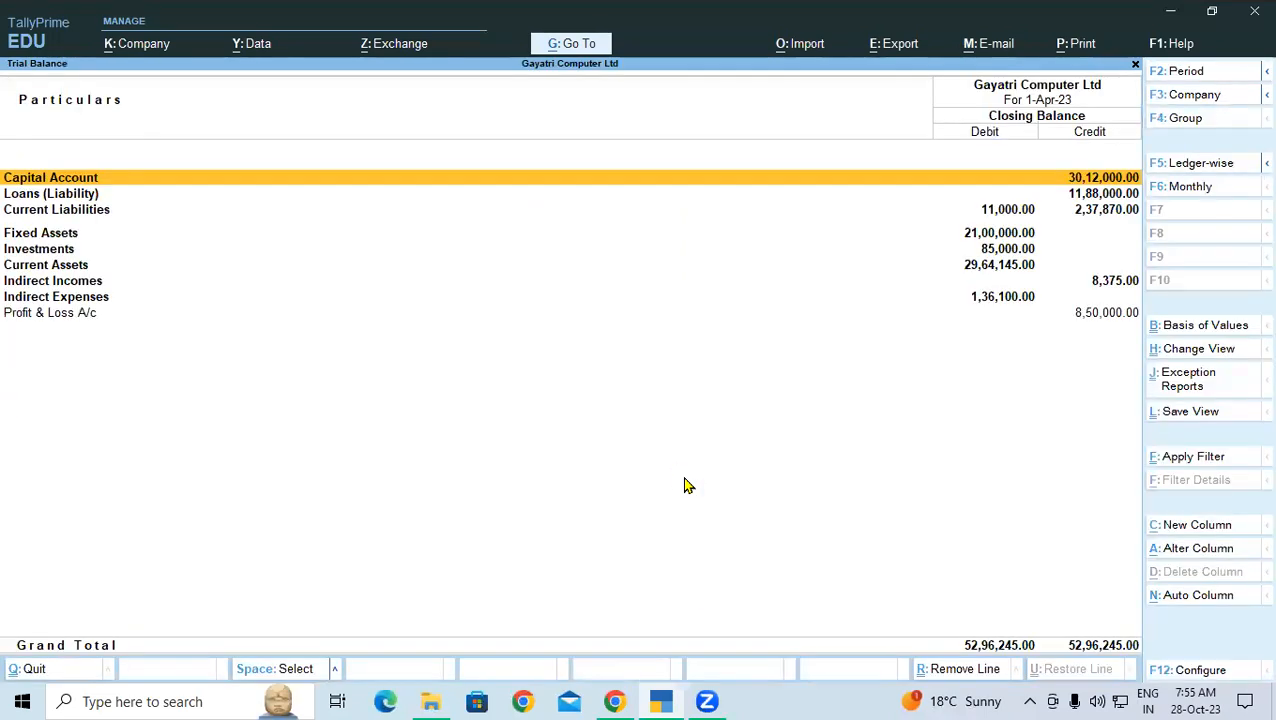